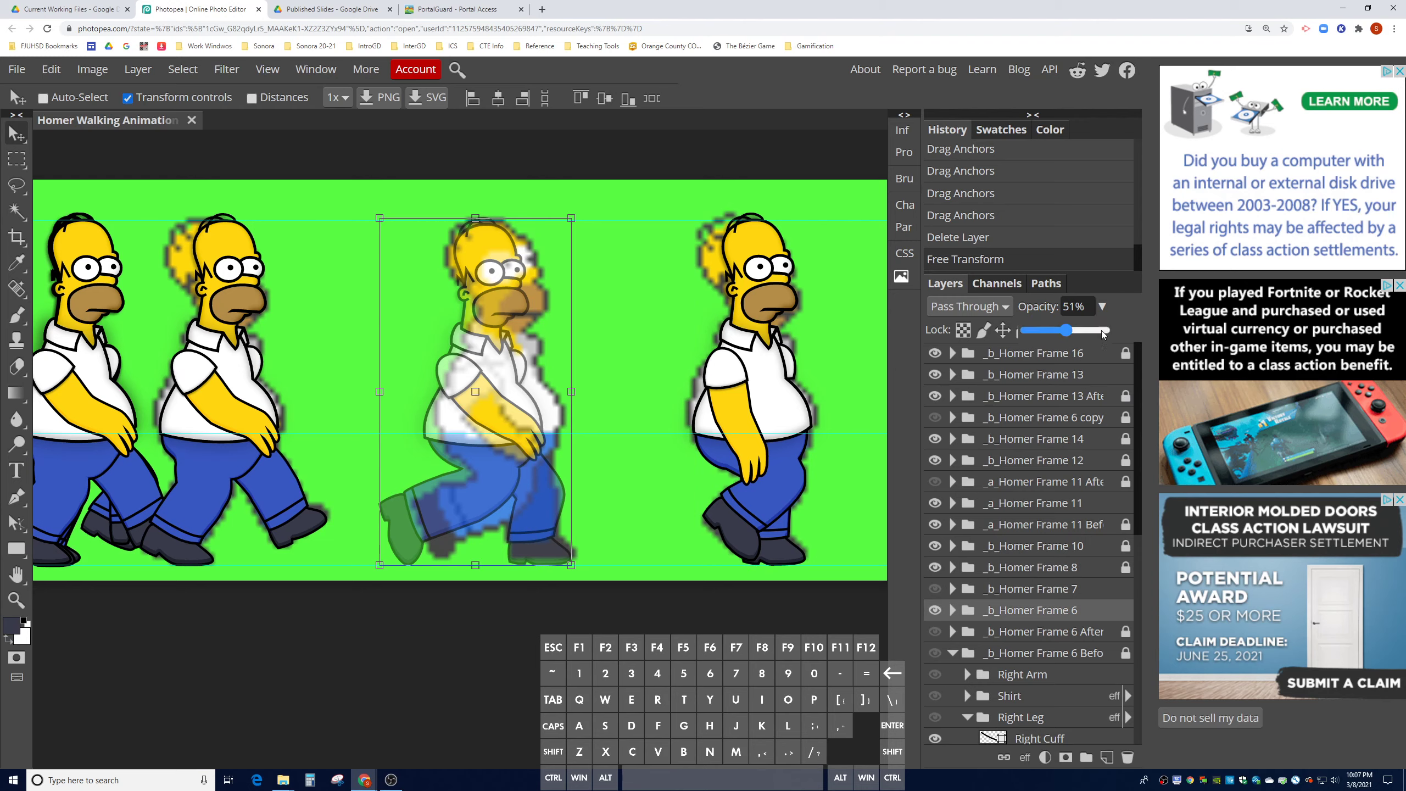
- Set the Homer Frame 6 group's opacity to 100%, collapse the Frame 6 Before group, and show the Frame 7 and Frame 5 groups
left_click(944, 591)
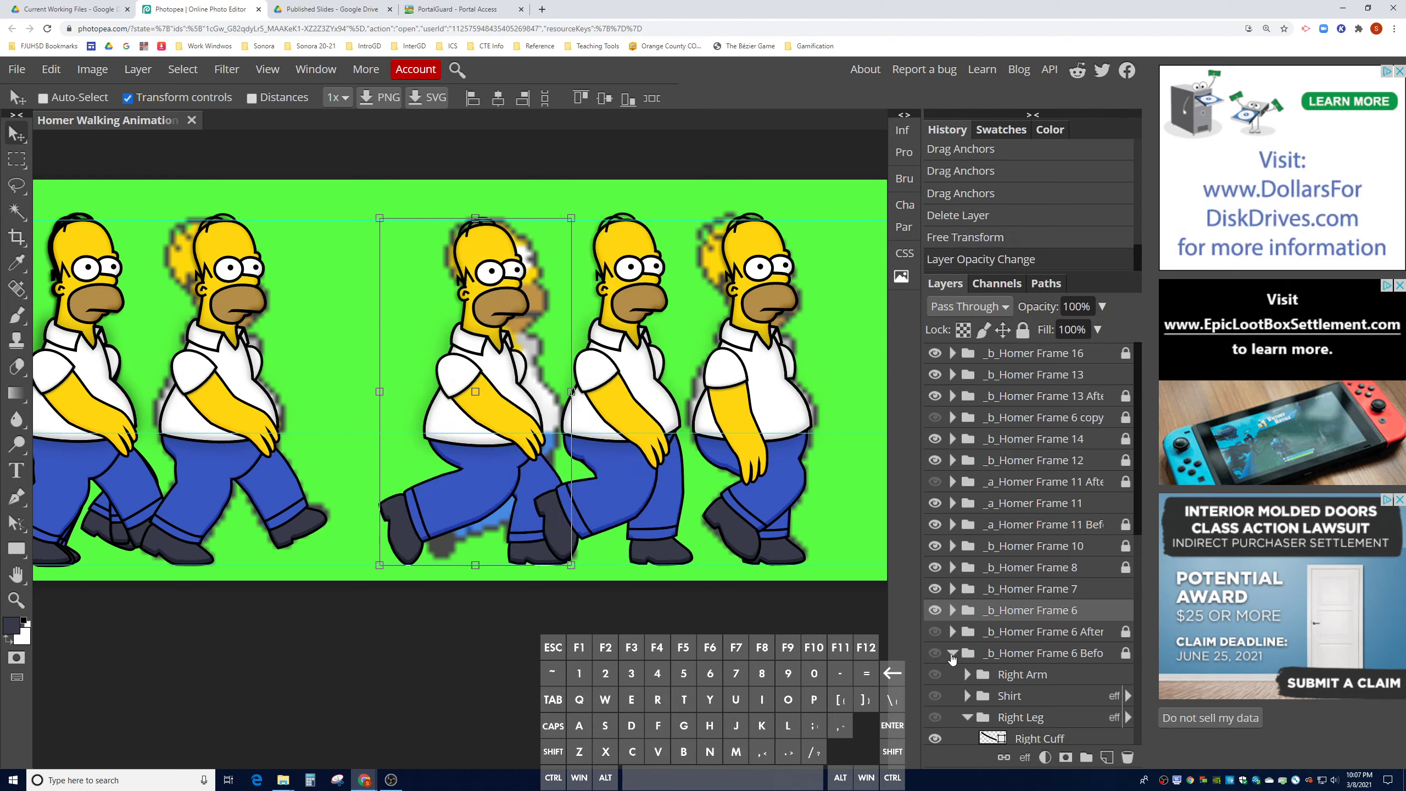
left_click(953, 653)
left_click(934, 674)
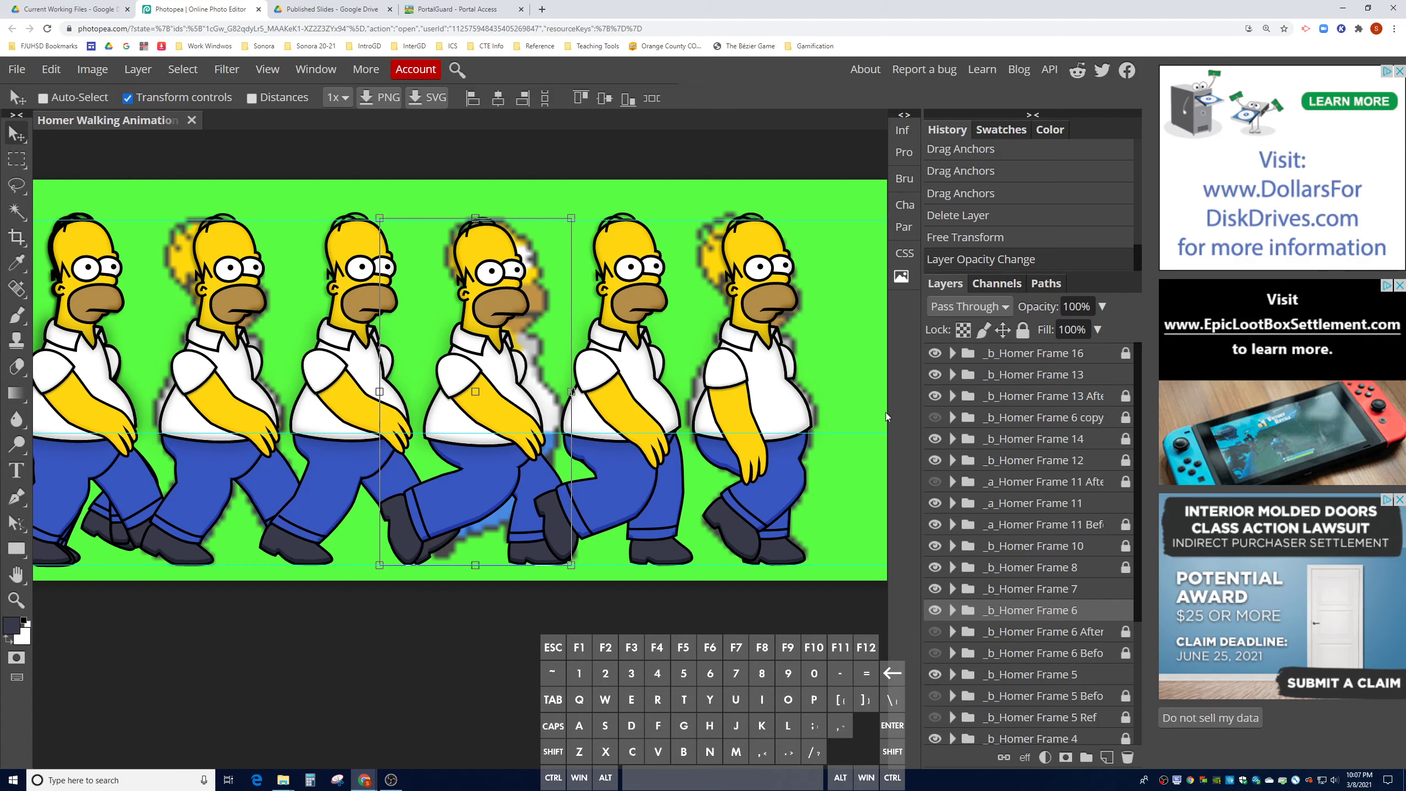
- Duplicate the _b_Homer Frame 6 group
key("ctrl+minus")
key("ctrl+minus")
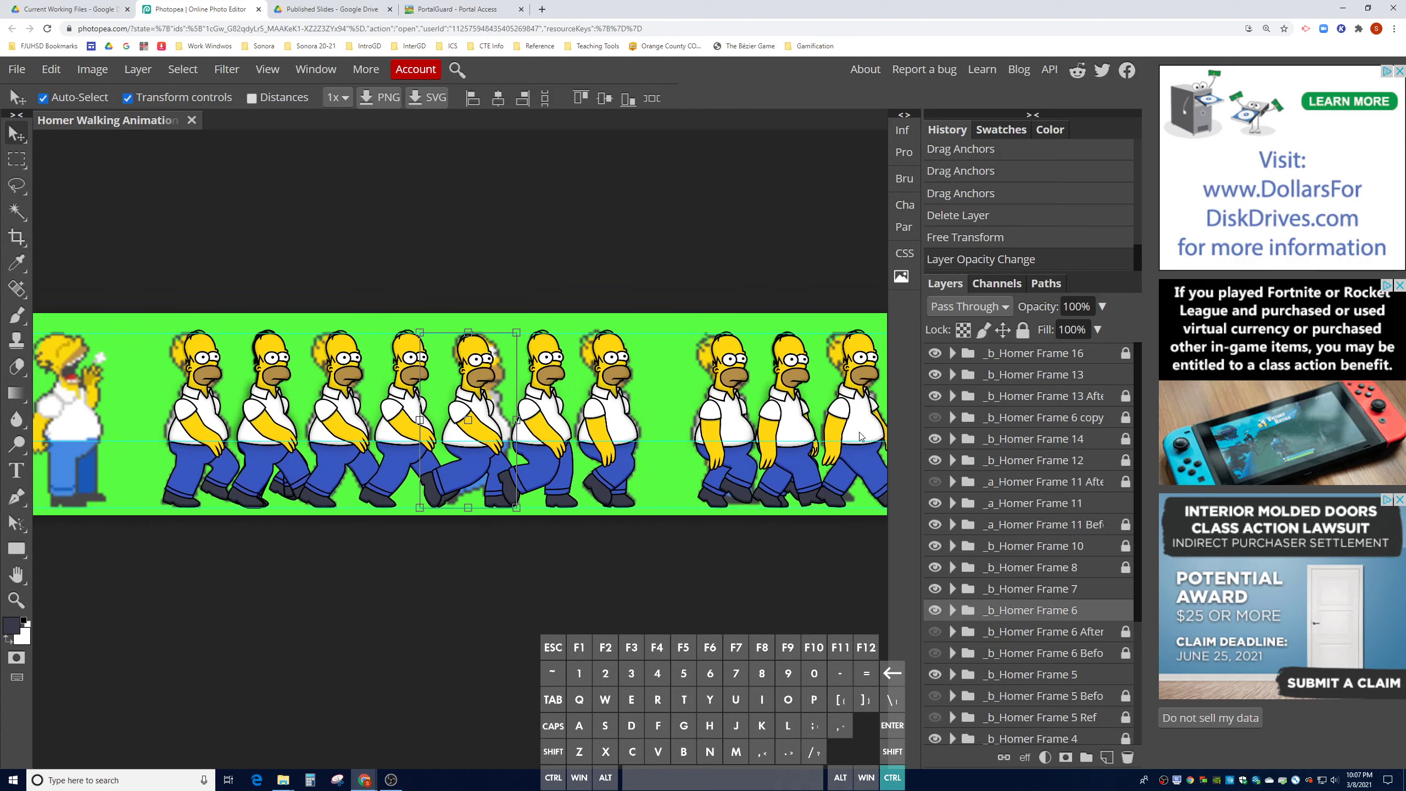
key("ctrl+minus")
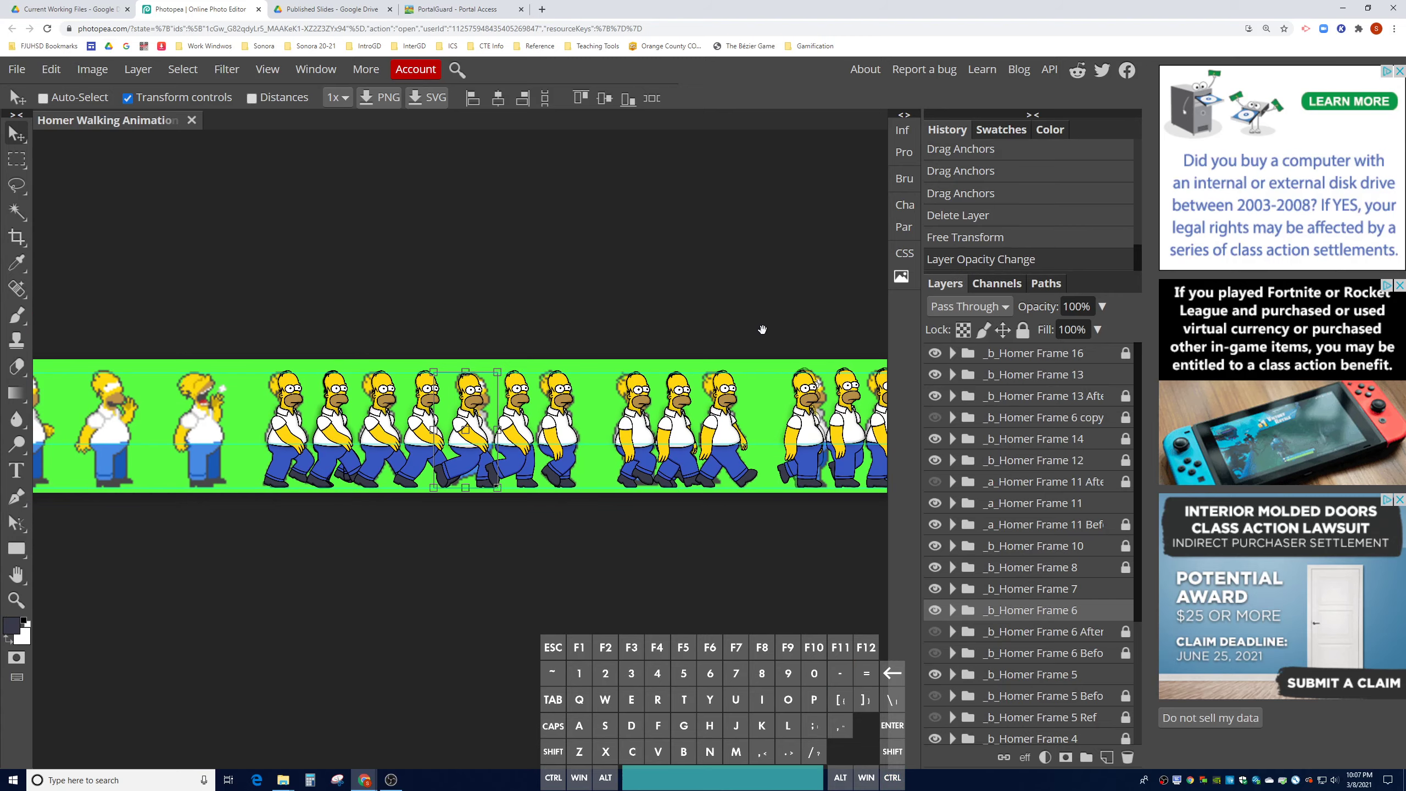
left_click_drag(762, 327, 580, 324)
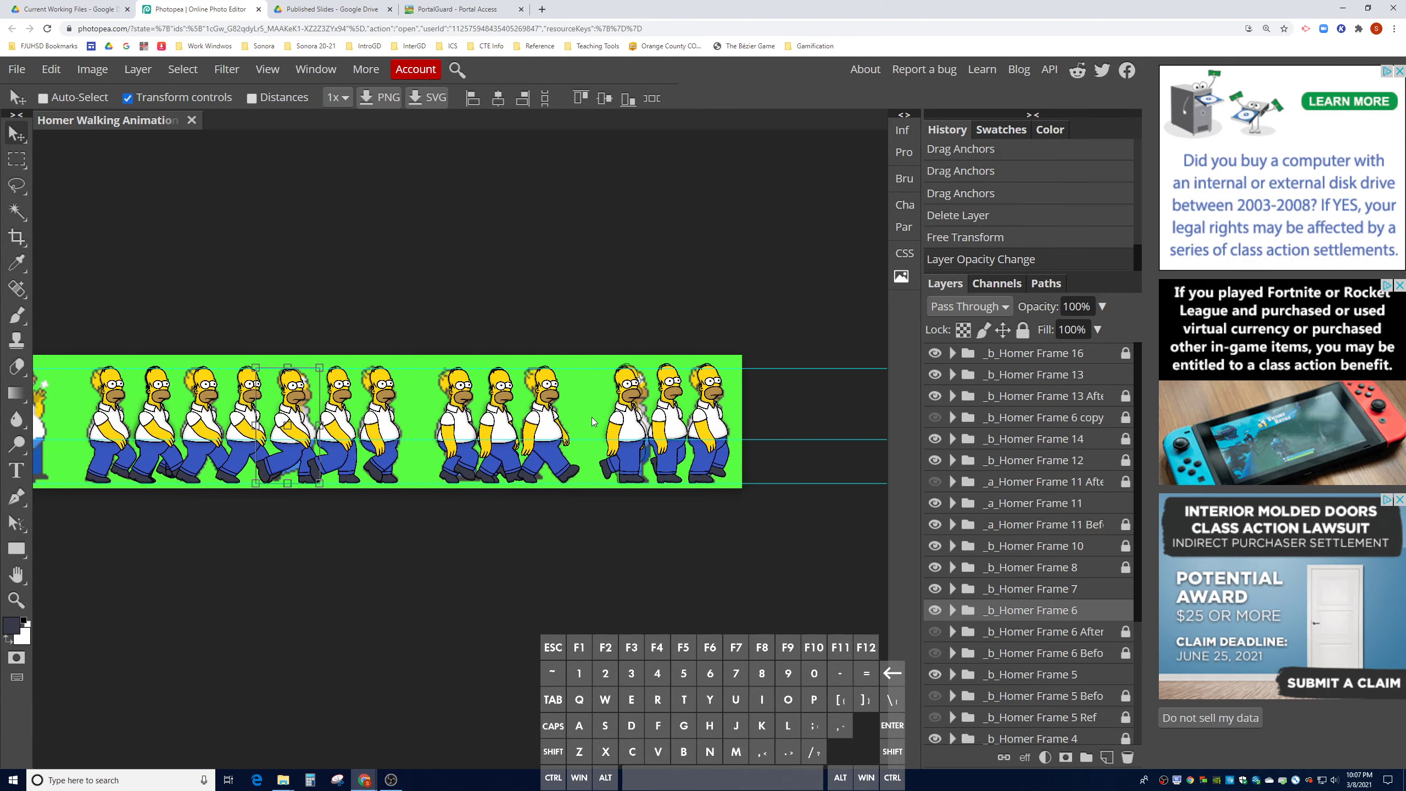
key("ctrl+plus")
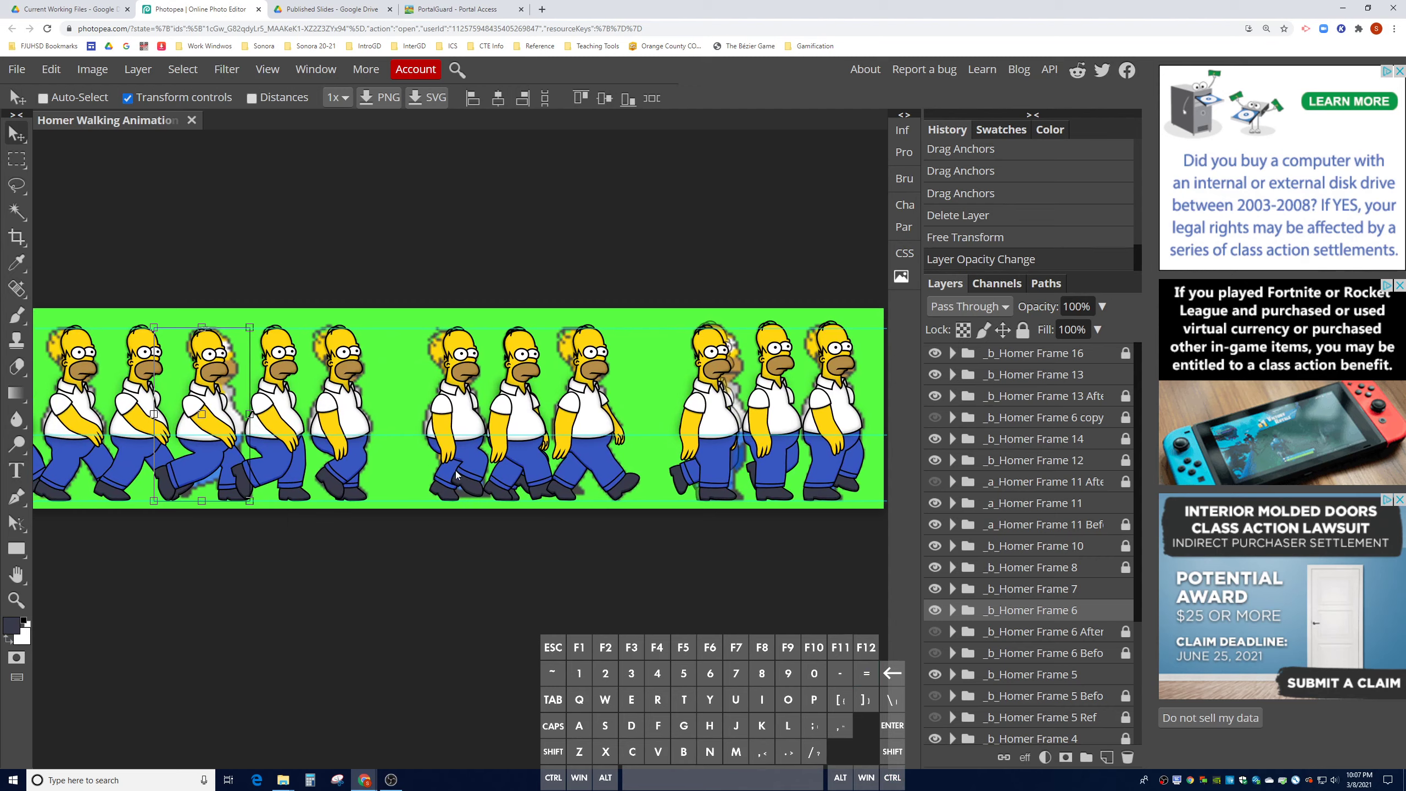
key("ctrl")
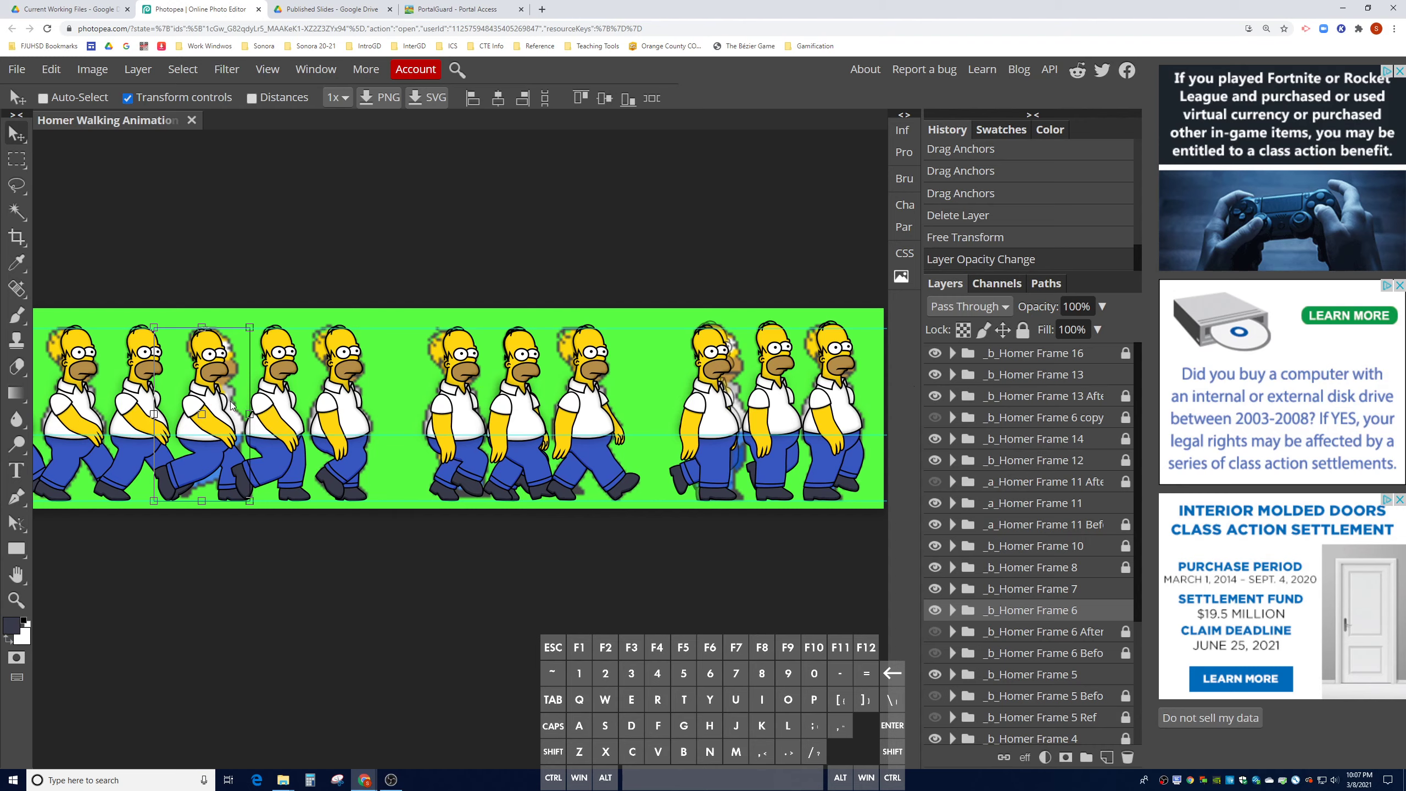
right_click(1007, 611)
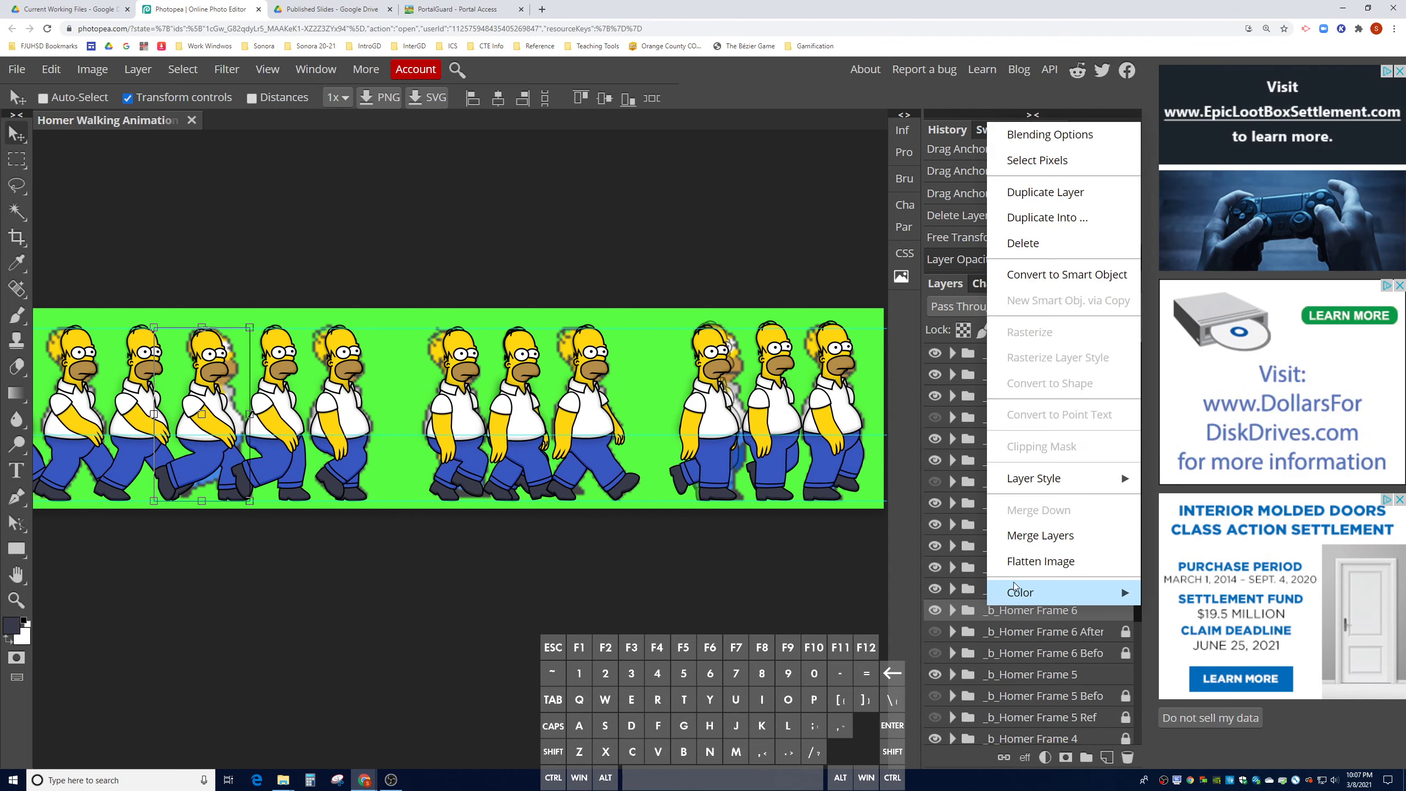
left_click(1044, 192)
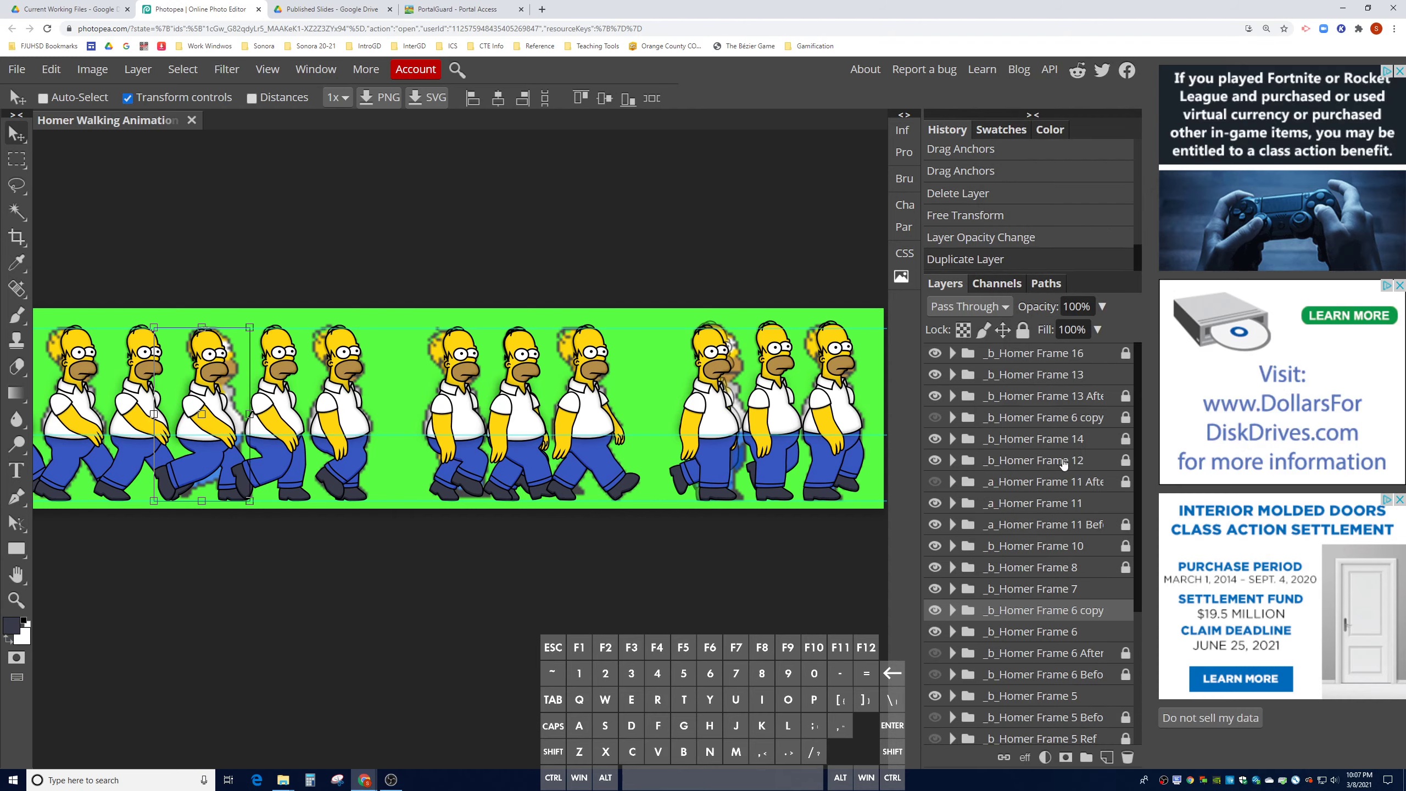
- Rename the new Frame 6 copy group as _b_Homer Frame 13 Ref
left_click(567, 395, "ctrl")
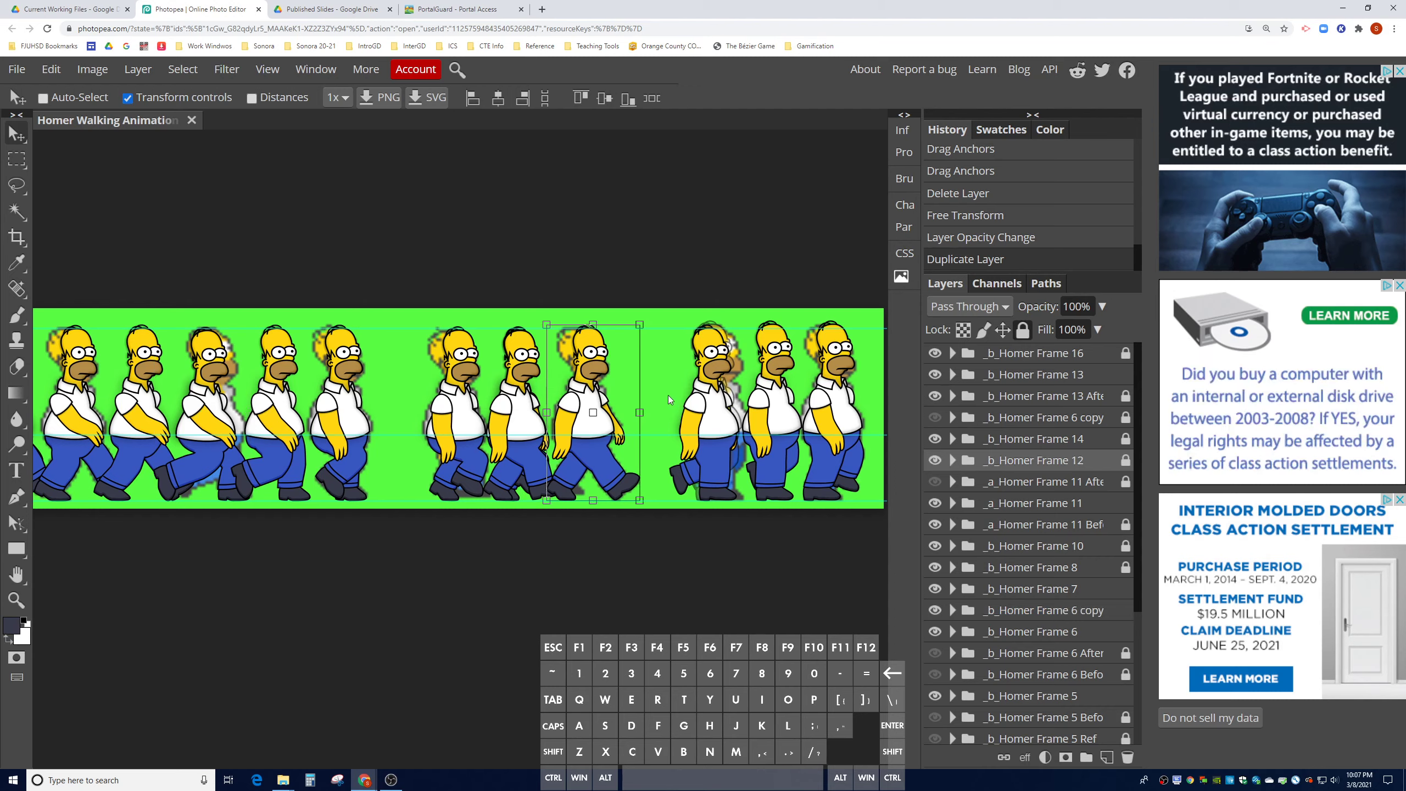
left_click(1059, 649)
left_click(1064, 637)
left_click(1072, 617)
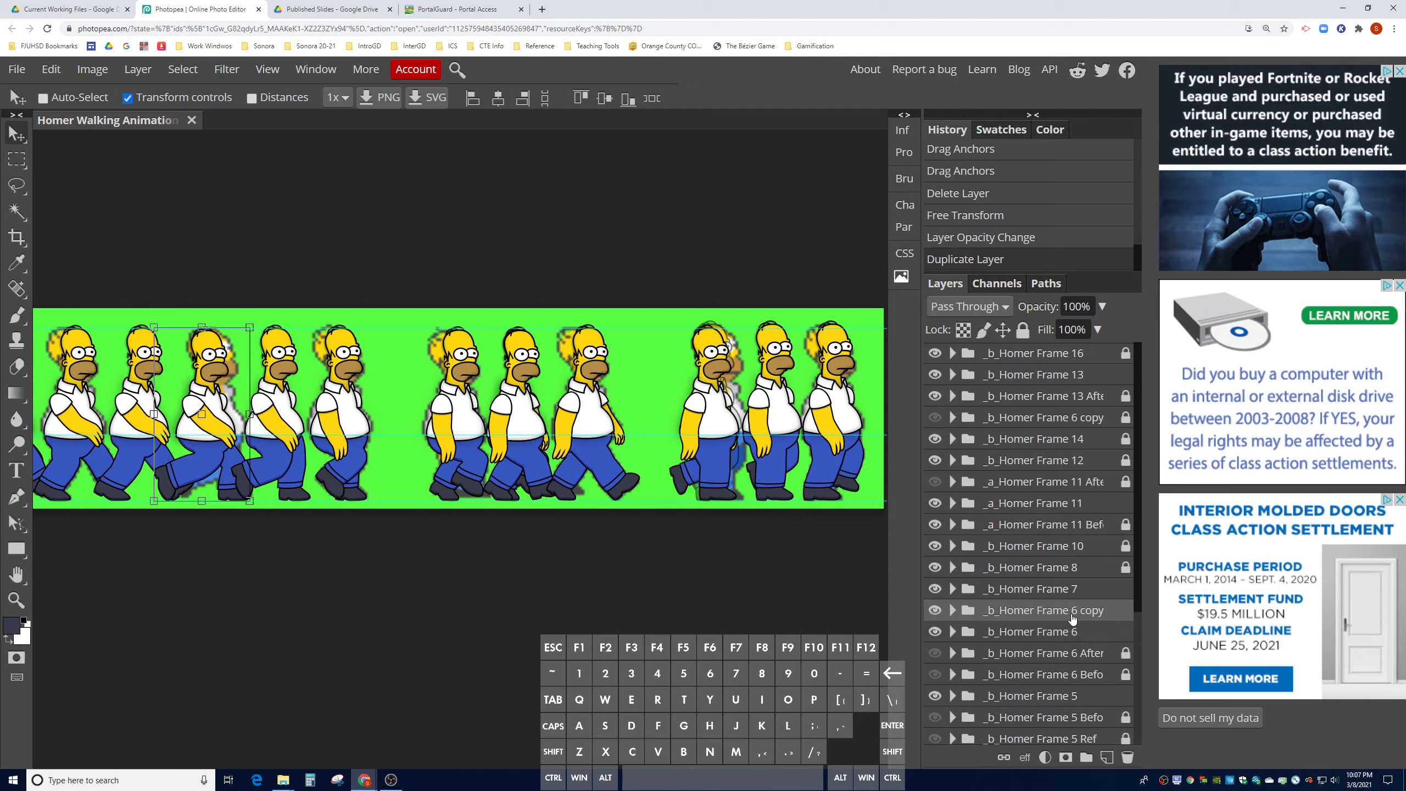
double_click(1075, 614)
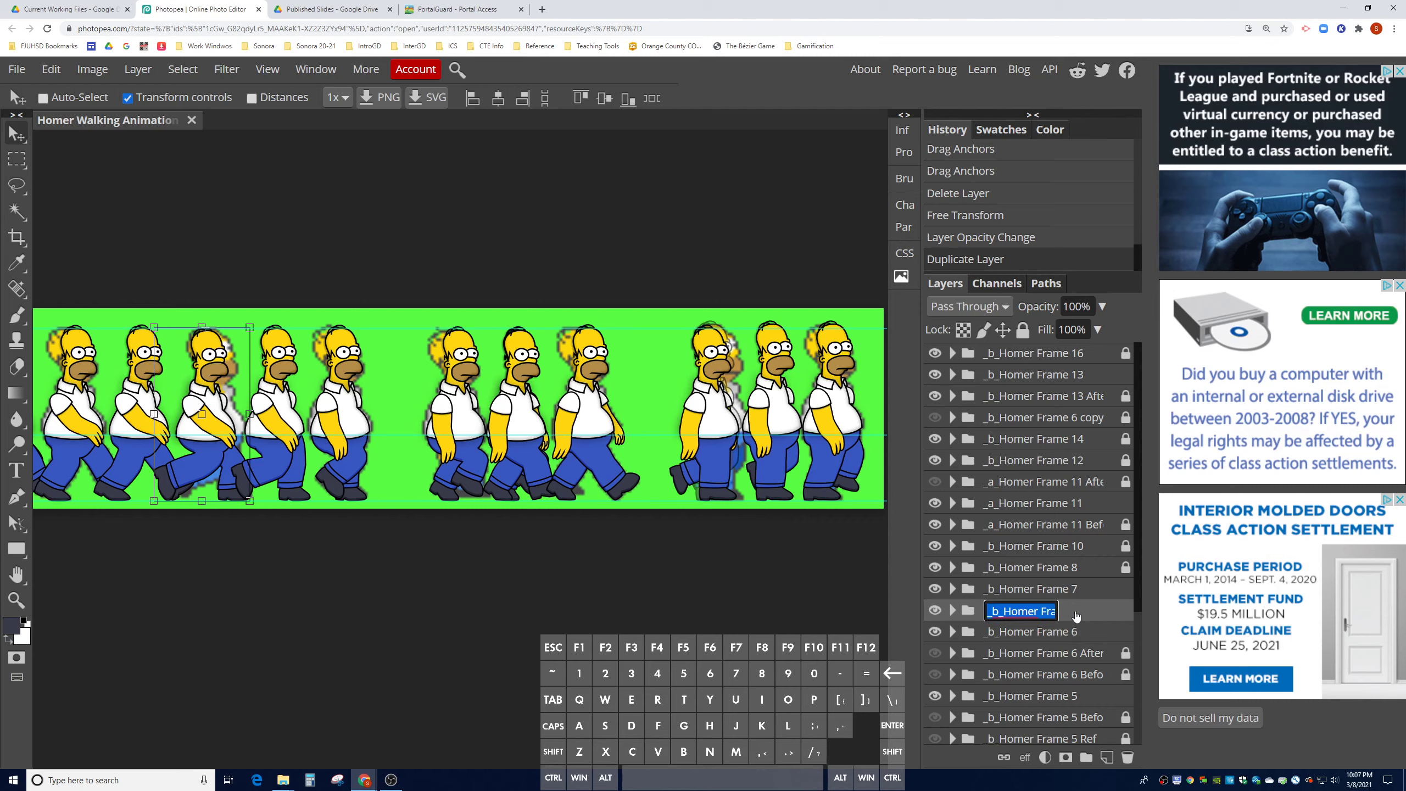
key("Right")
key("BackSpace")
key("BackSpace")
key("BackSpace")
key("BackSpace")
key("BackSpace")
key("BackSpace")
key("BackSpace")
key("BackSpace")
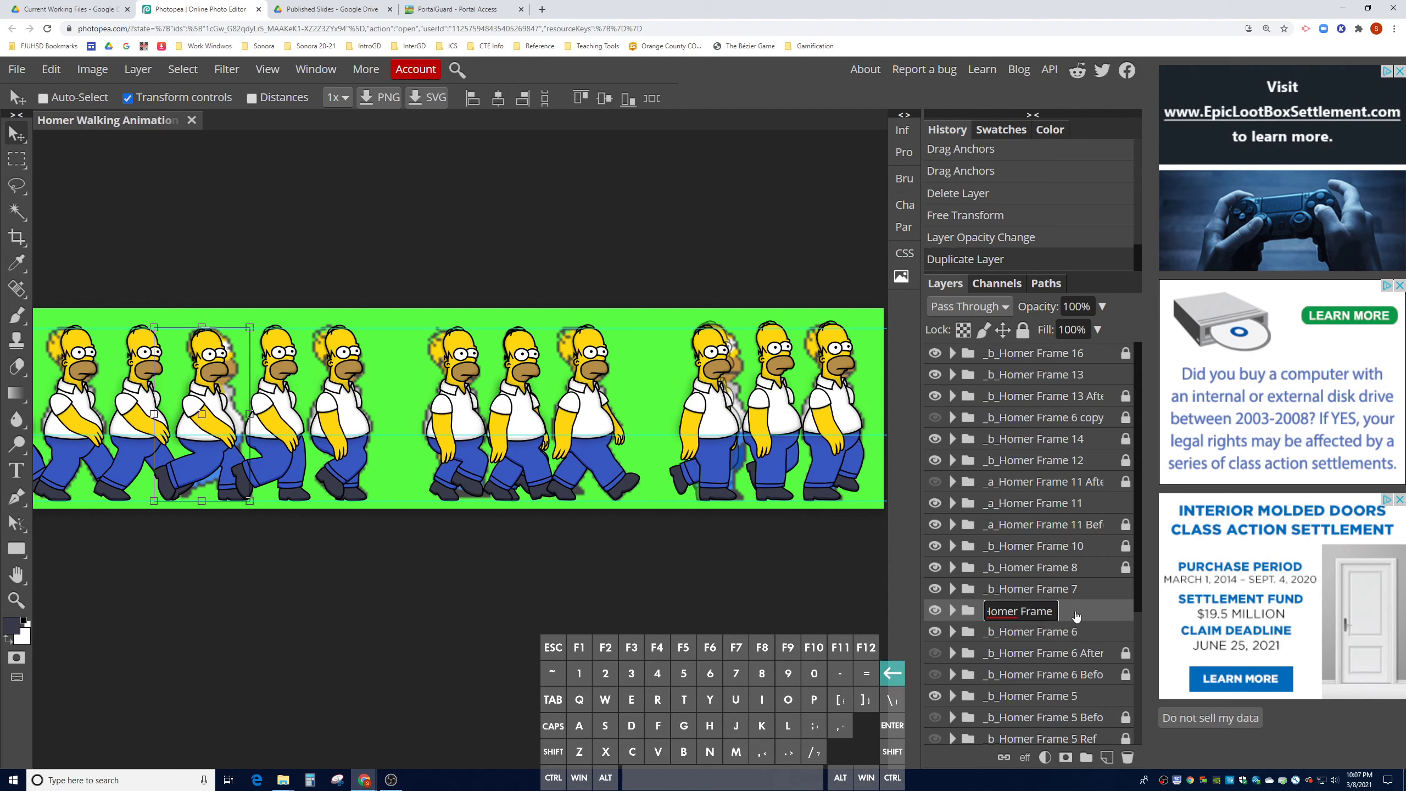
type("13 Ref")
key("Return")
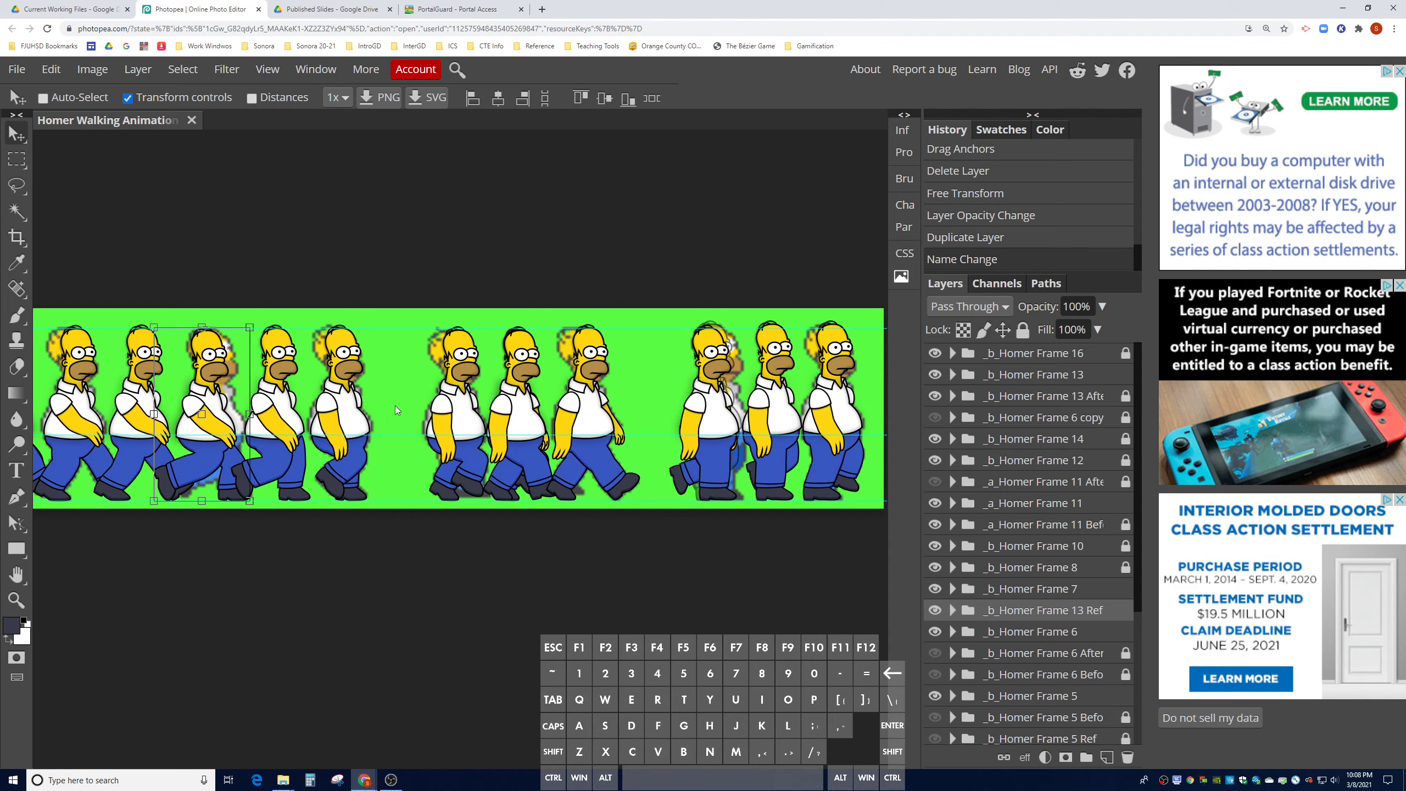
- Move the Frame 13 Ref figure into the gap just after the Frame 12 figure, and hide the Frame 13 After group
left_click_drag(220, 410, 666, 410)
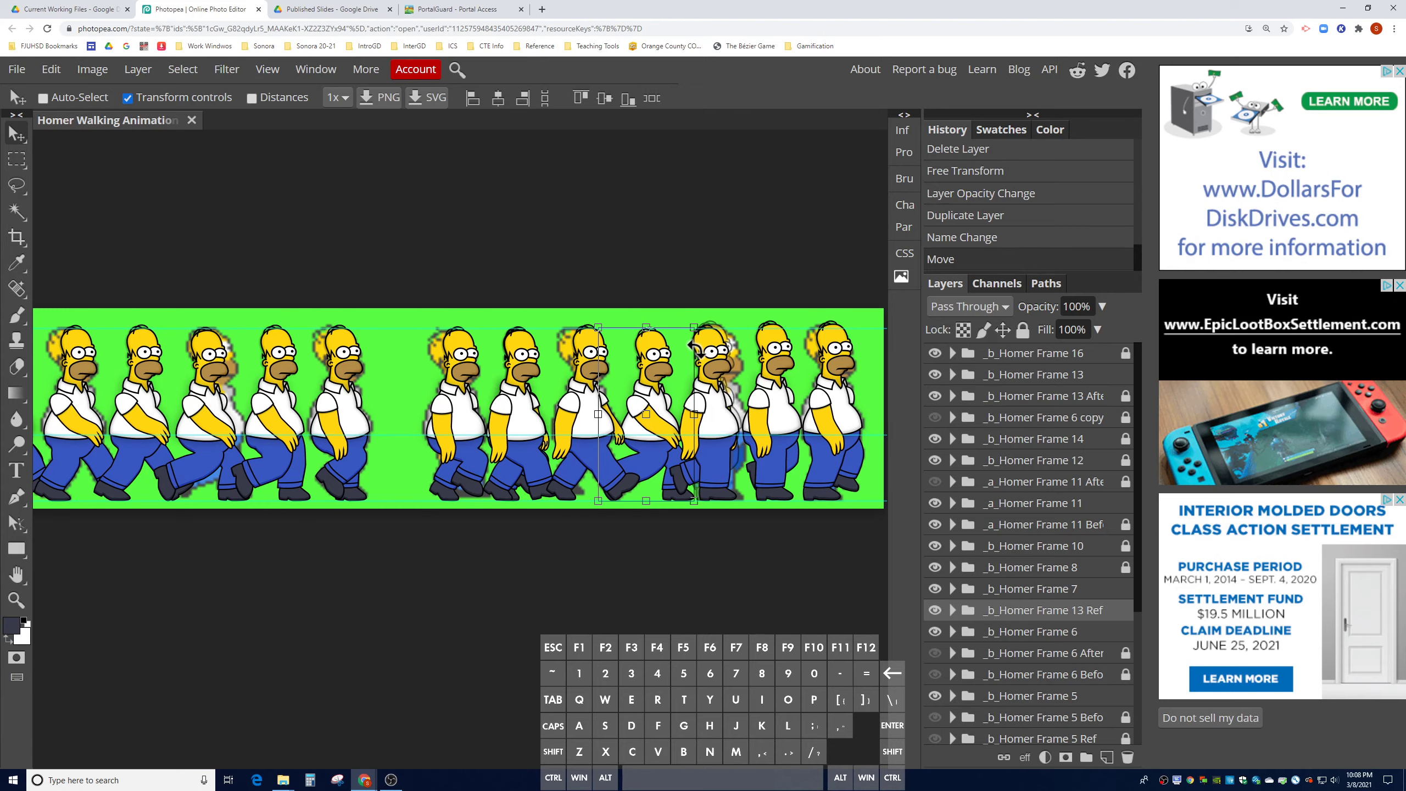
key("ctrl+minus")
key("ctrl+equal")
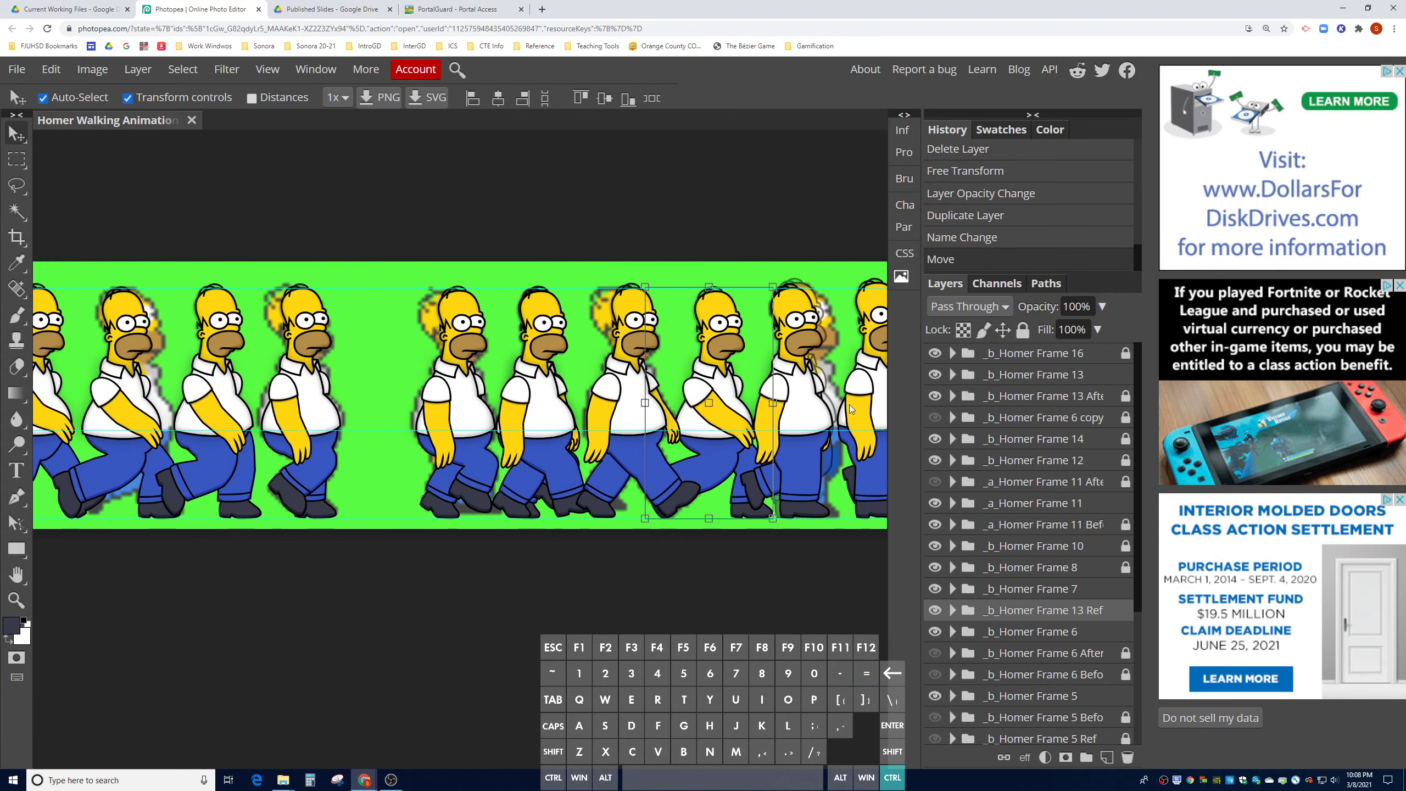
left_click(944, 396)
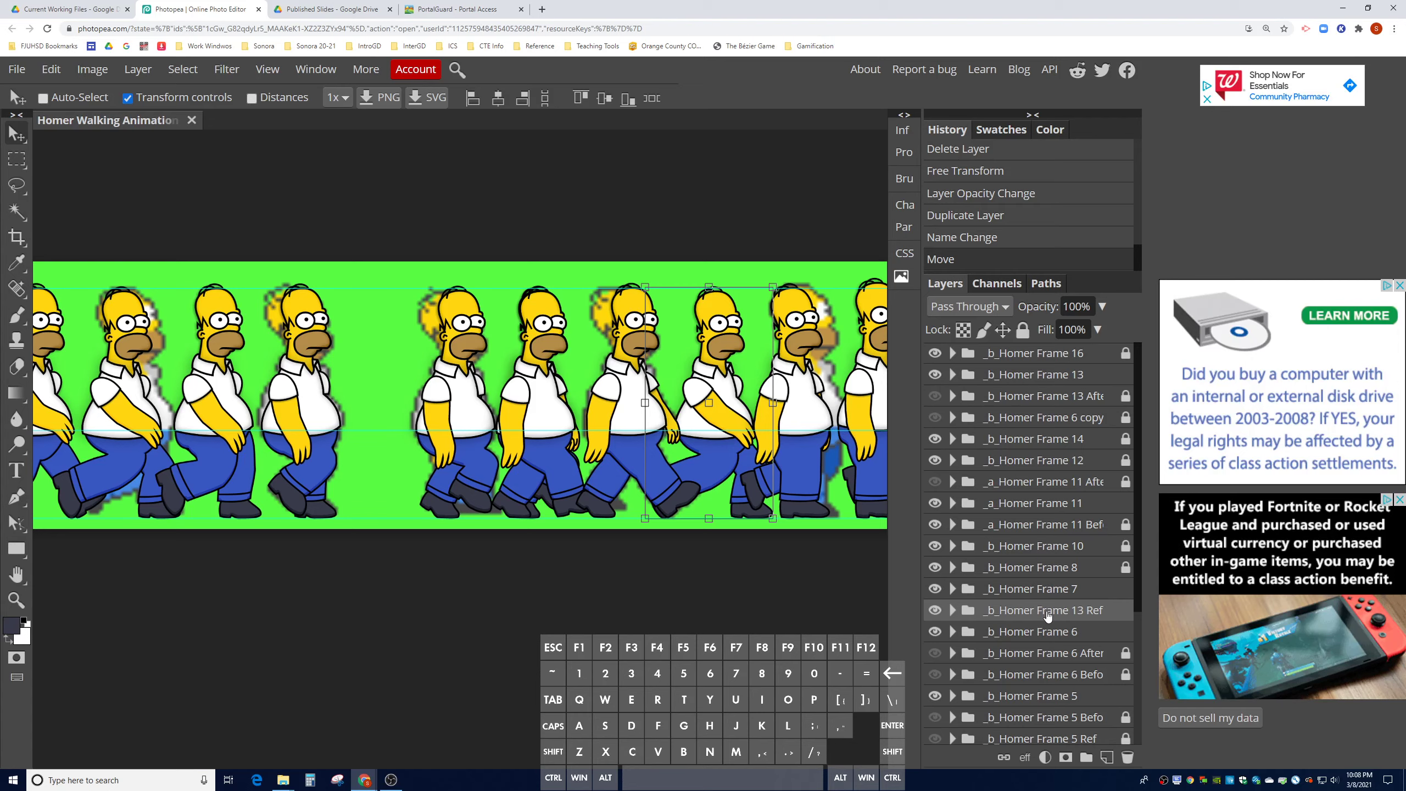
- Reorder the Frame 13 Ref group to sit directly above Frame 12, and check which figures the neighbouring groups hold
left_click_drag(1048, 614, 1046, 459)
left_click(1049, 443)
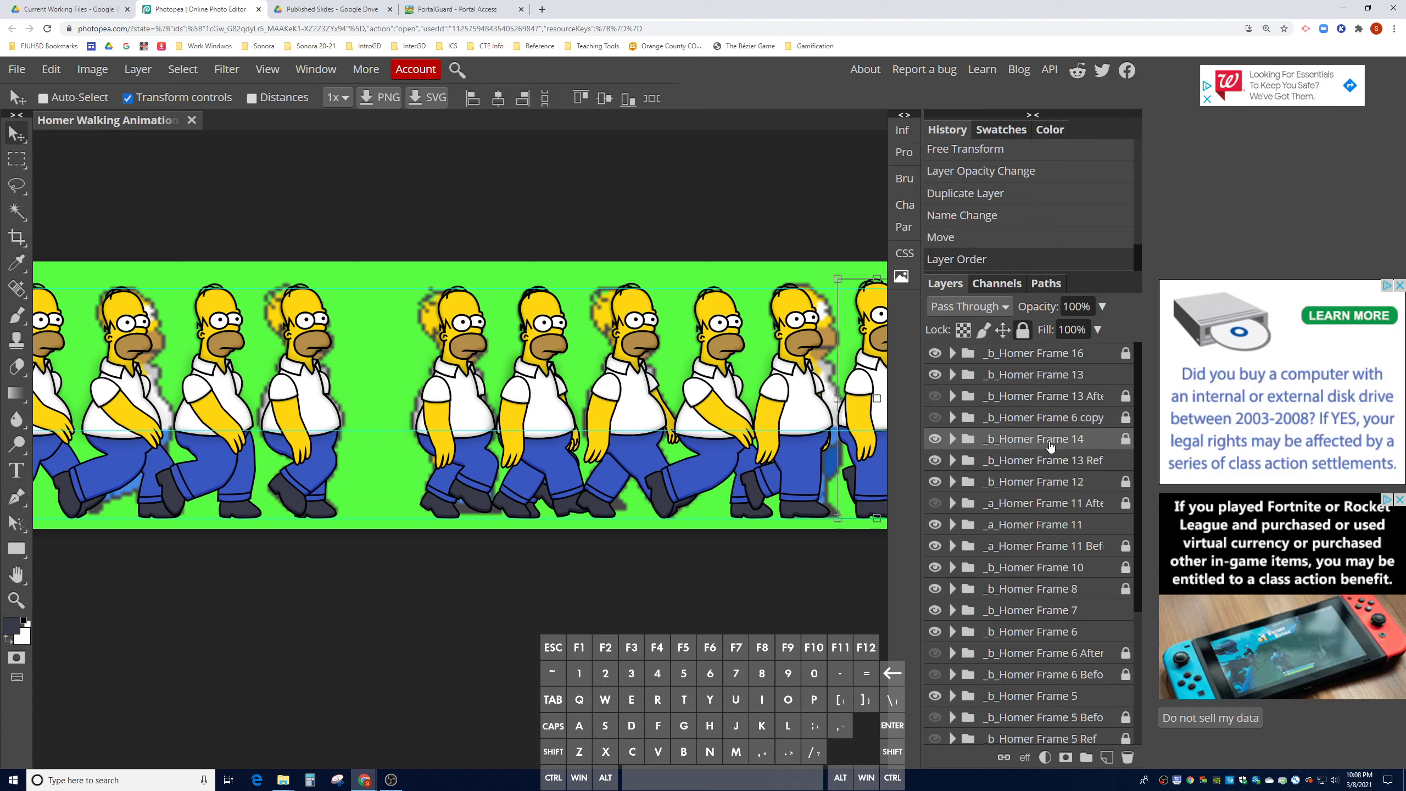
left_click(1047, 485)
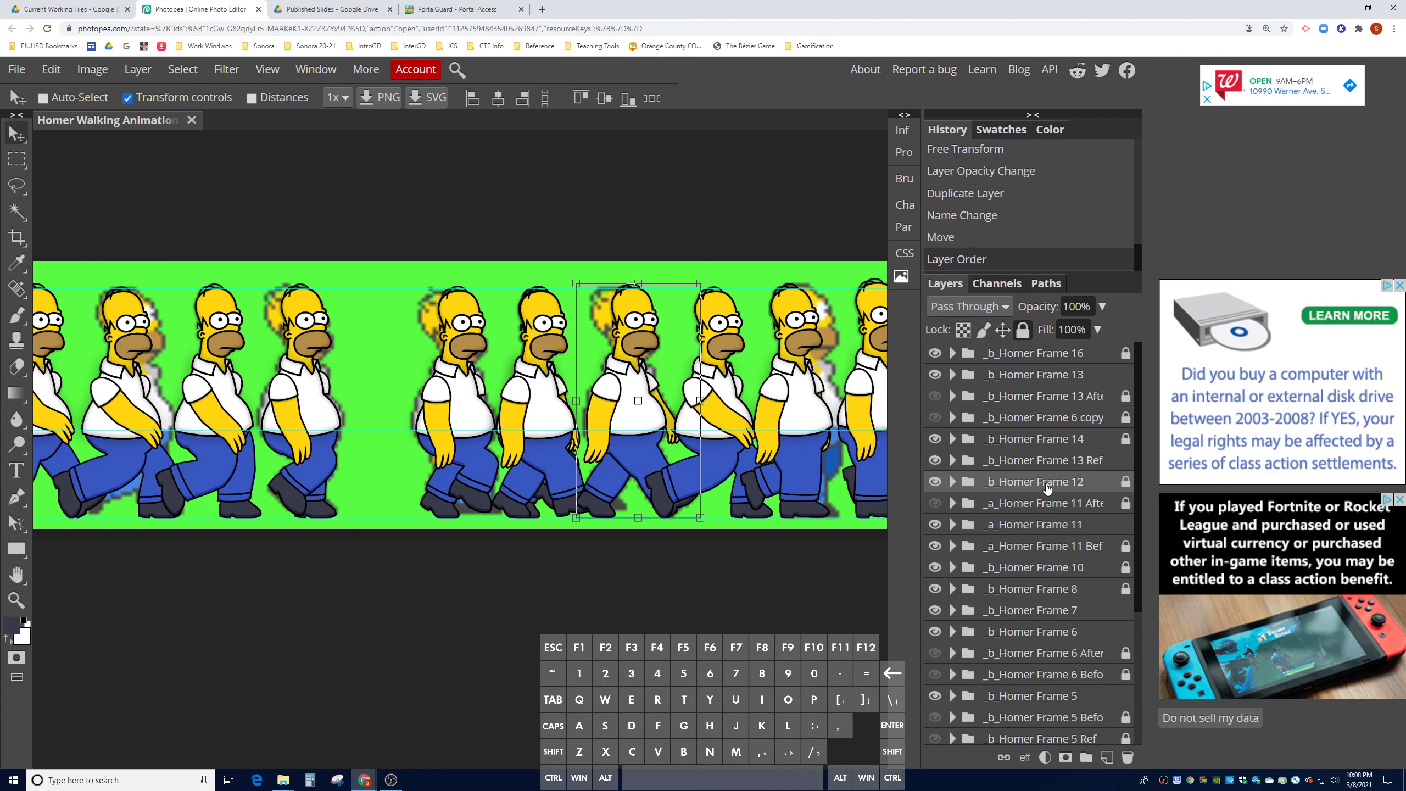
left_click(1047, 471)
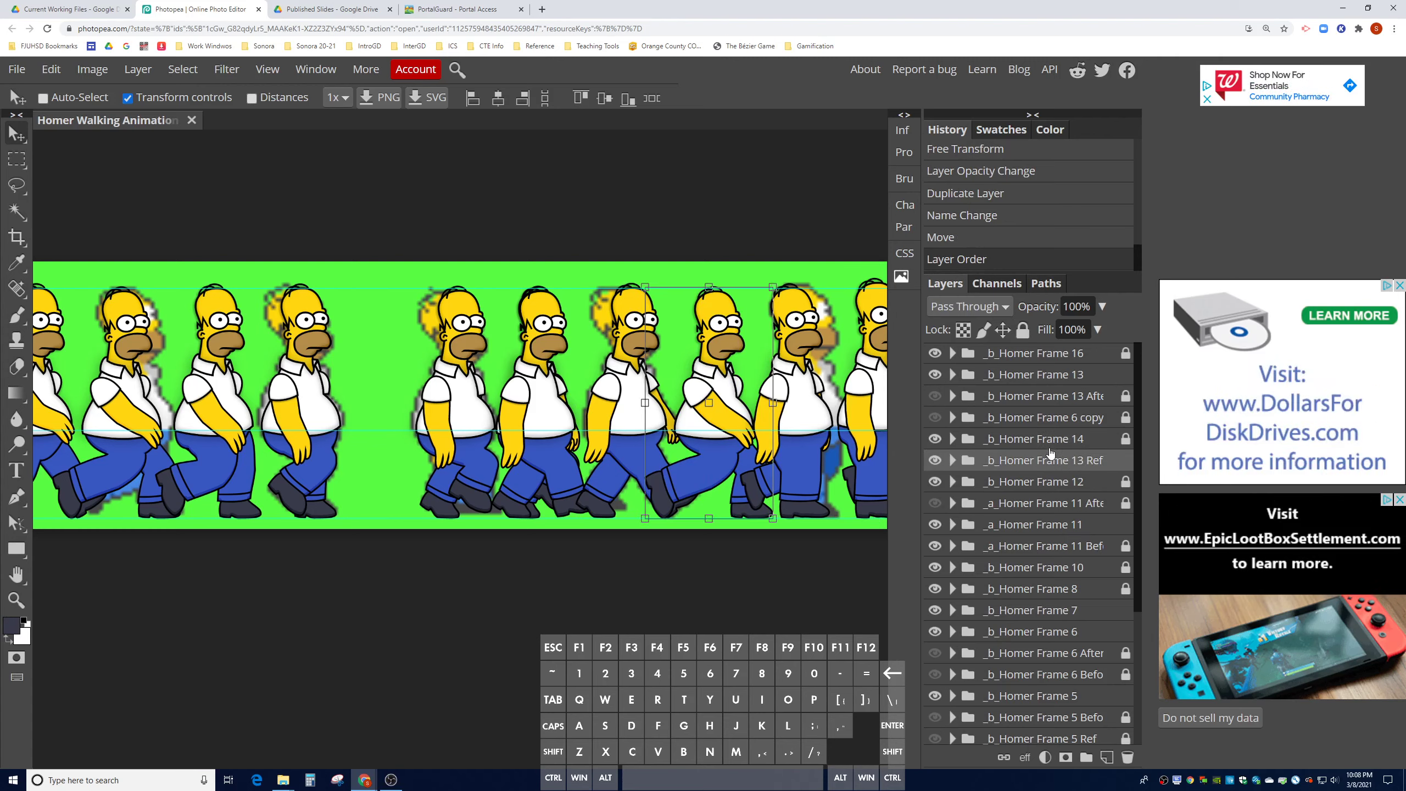
left_click(1048, 445)
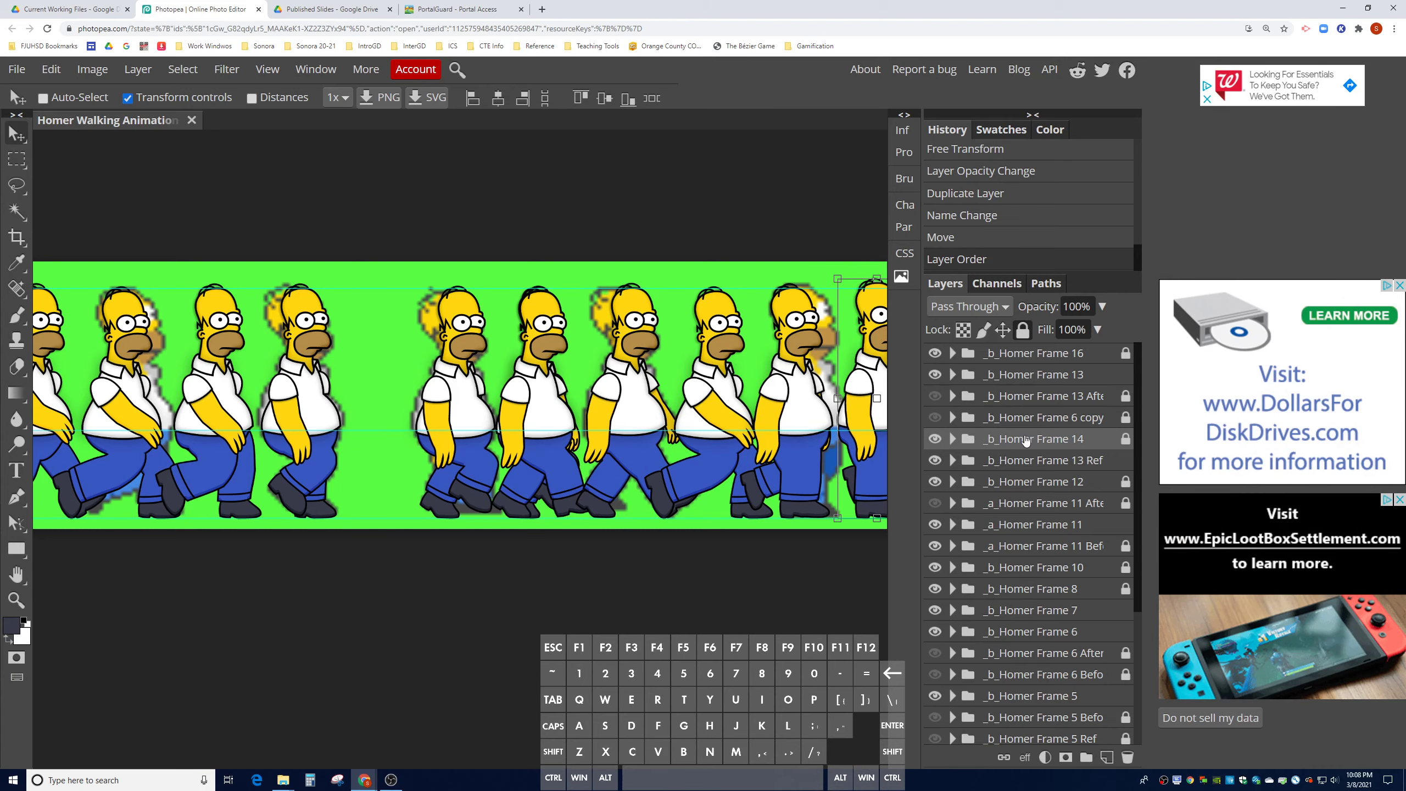
key("ctrl+minus")
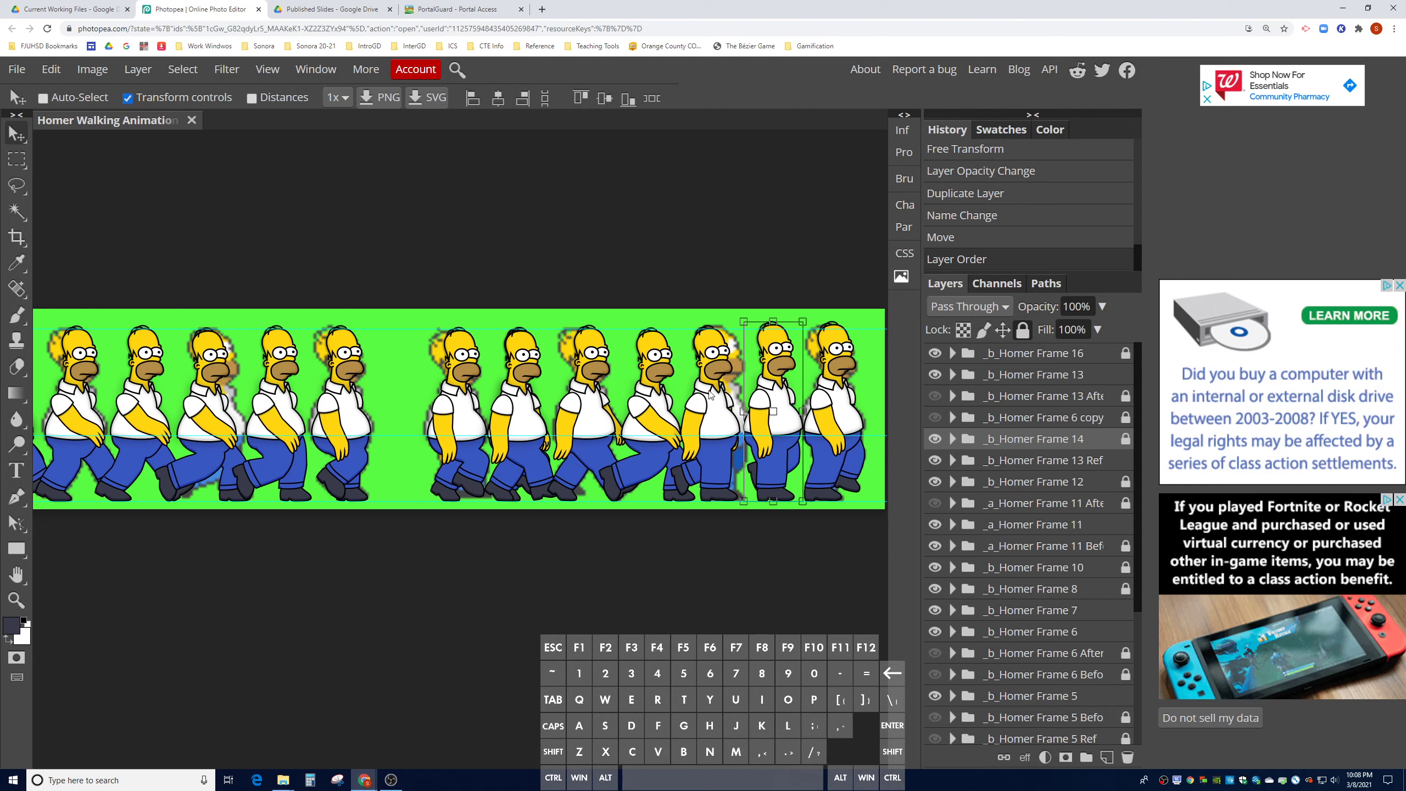
left_click(1047, 466)
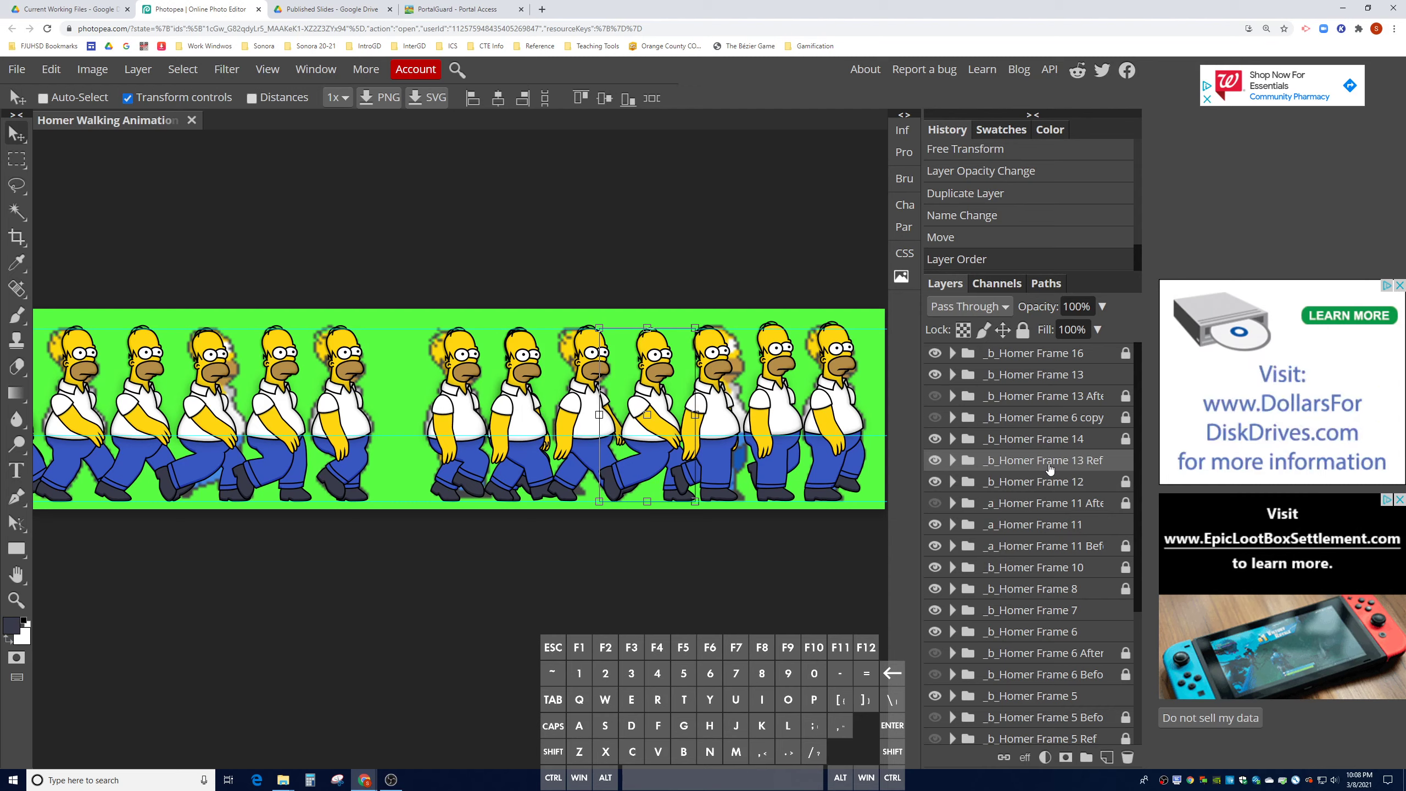
left_click(1030, 379)
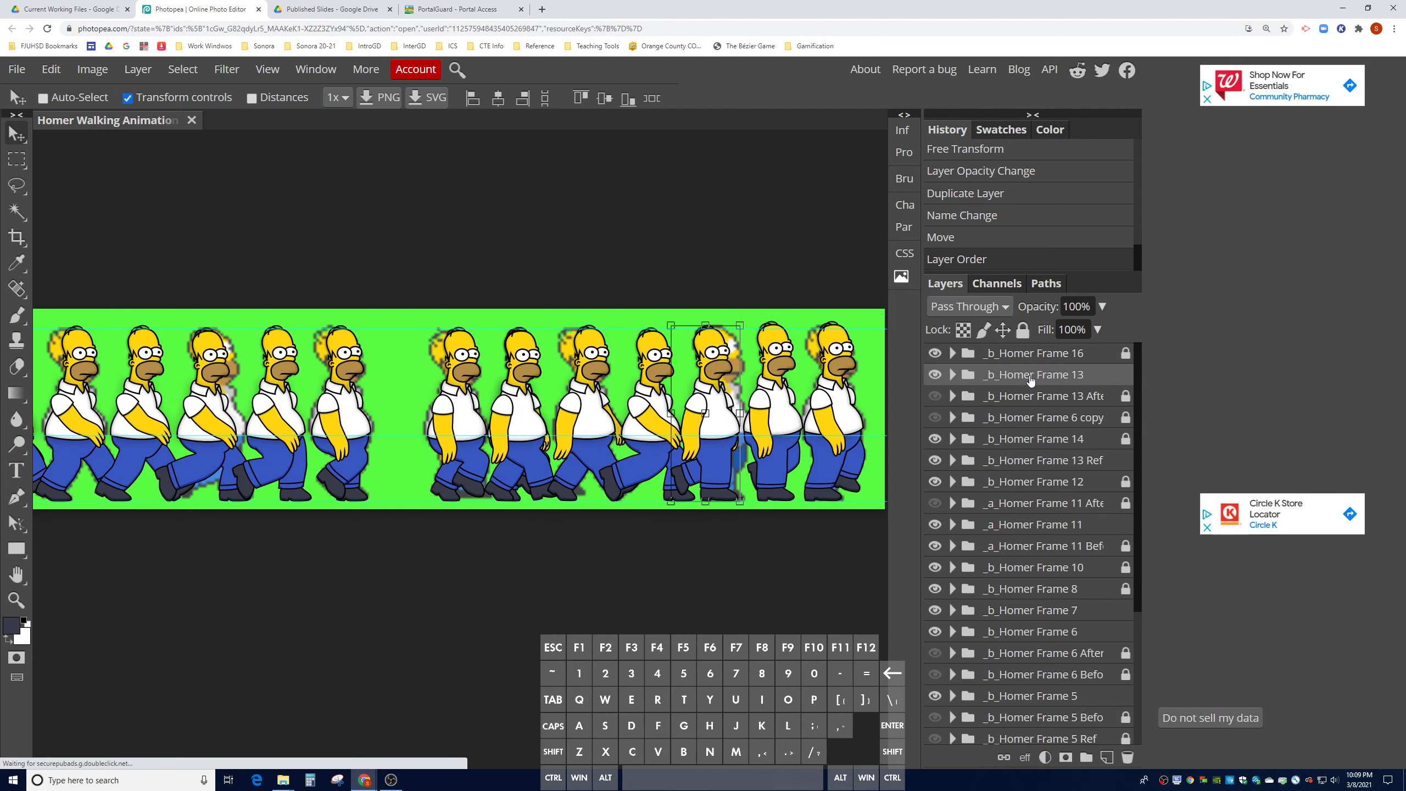
left_click(1052, 443)
right_click(1079, 441)
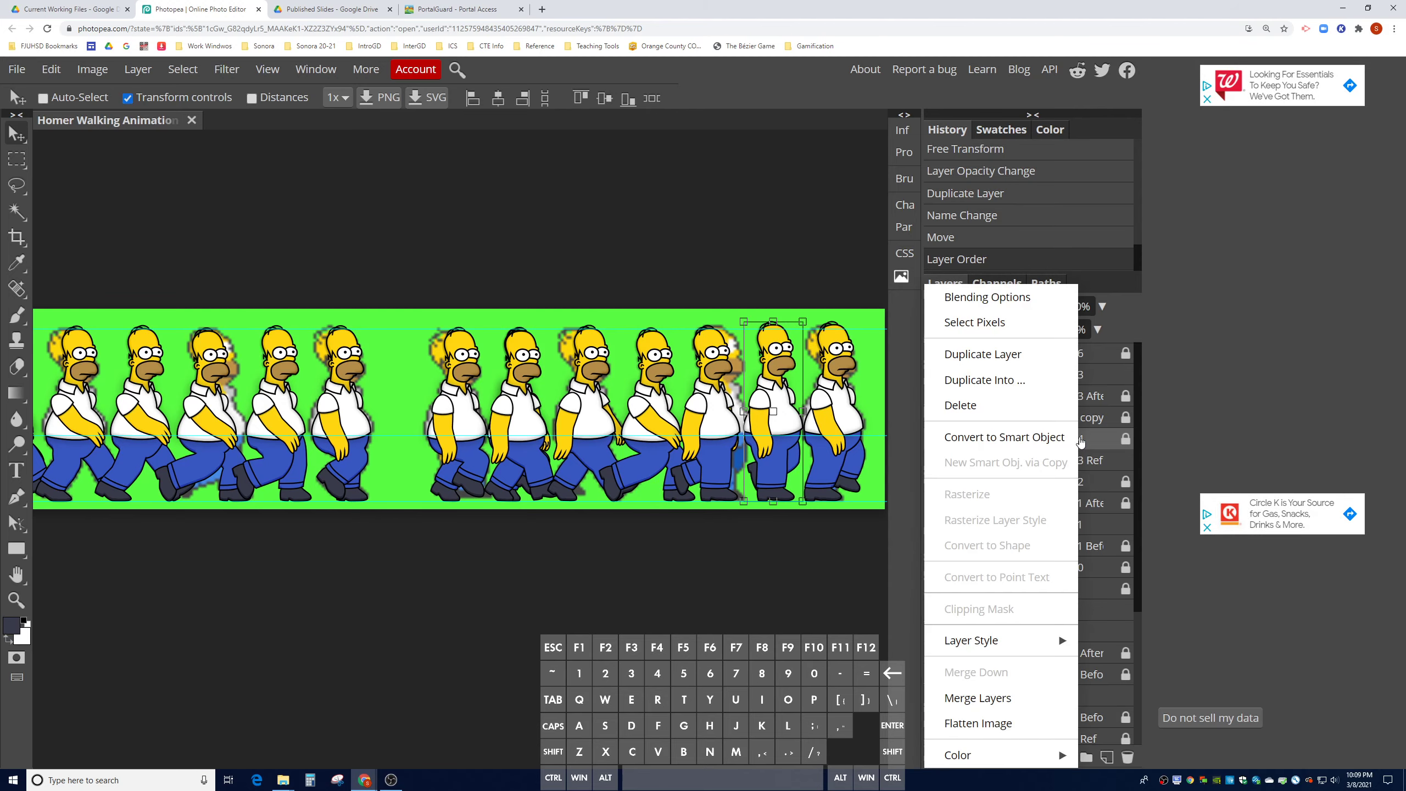
left_click(987, 297)
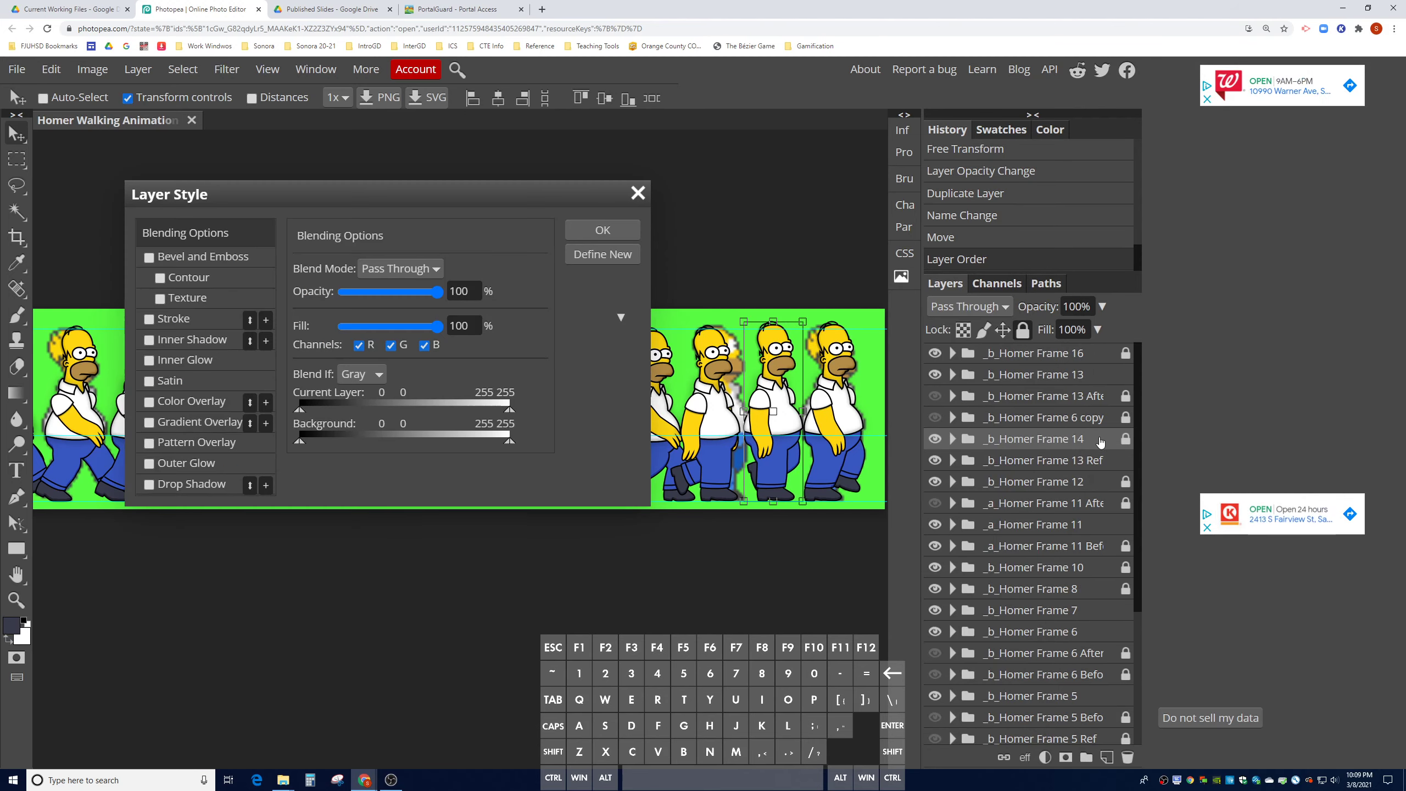
left_click(645, 196)
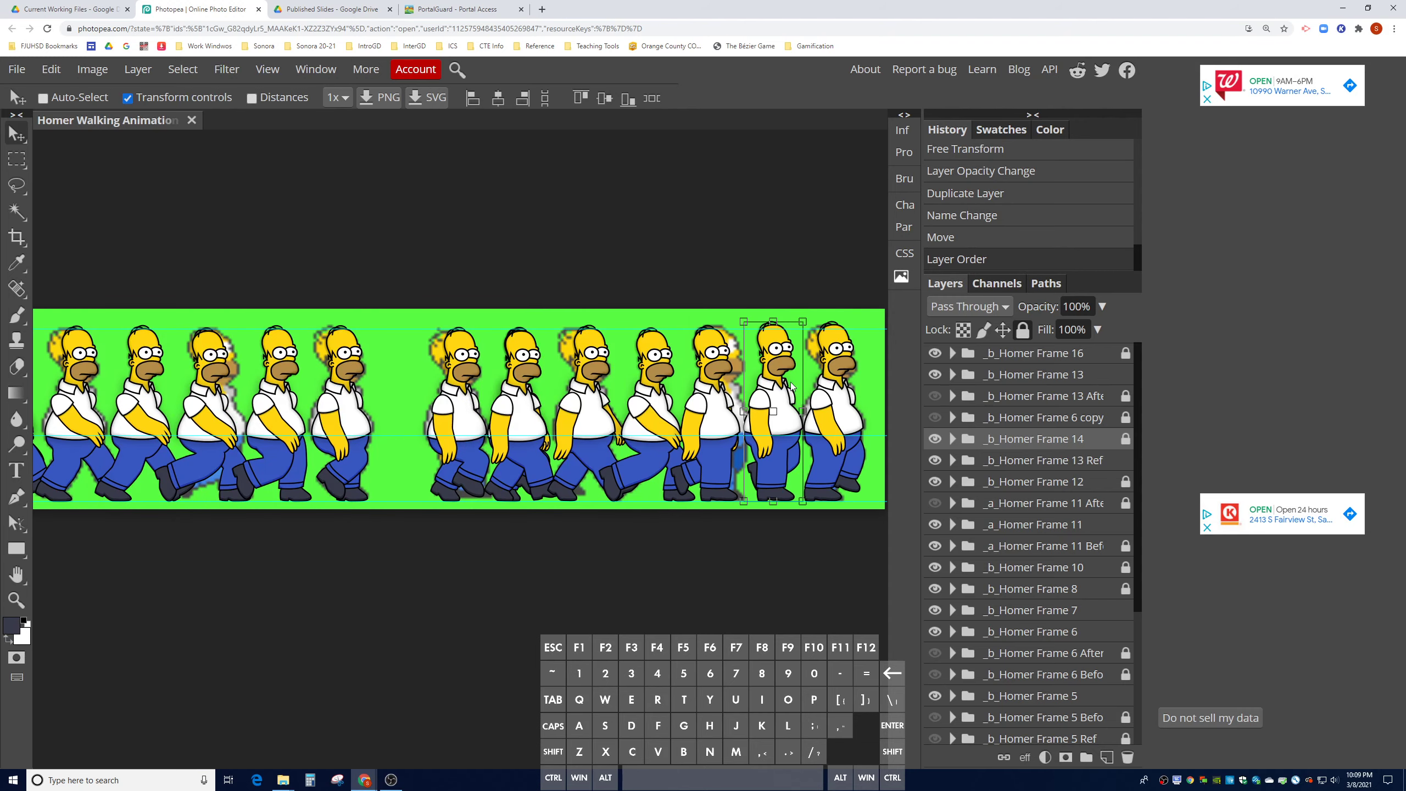
- Rename the _b_Homer Frame 14 group as _b_Homer Frame 15
double_click(1062, 442)
left_click(1048, 440)
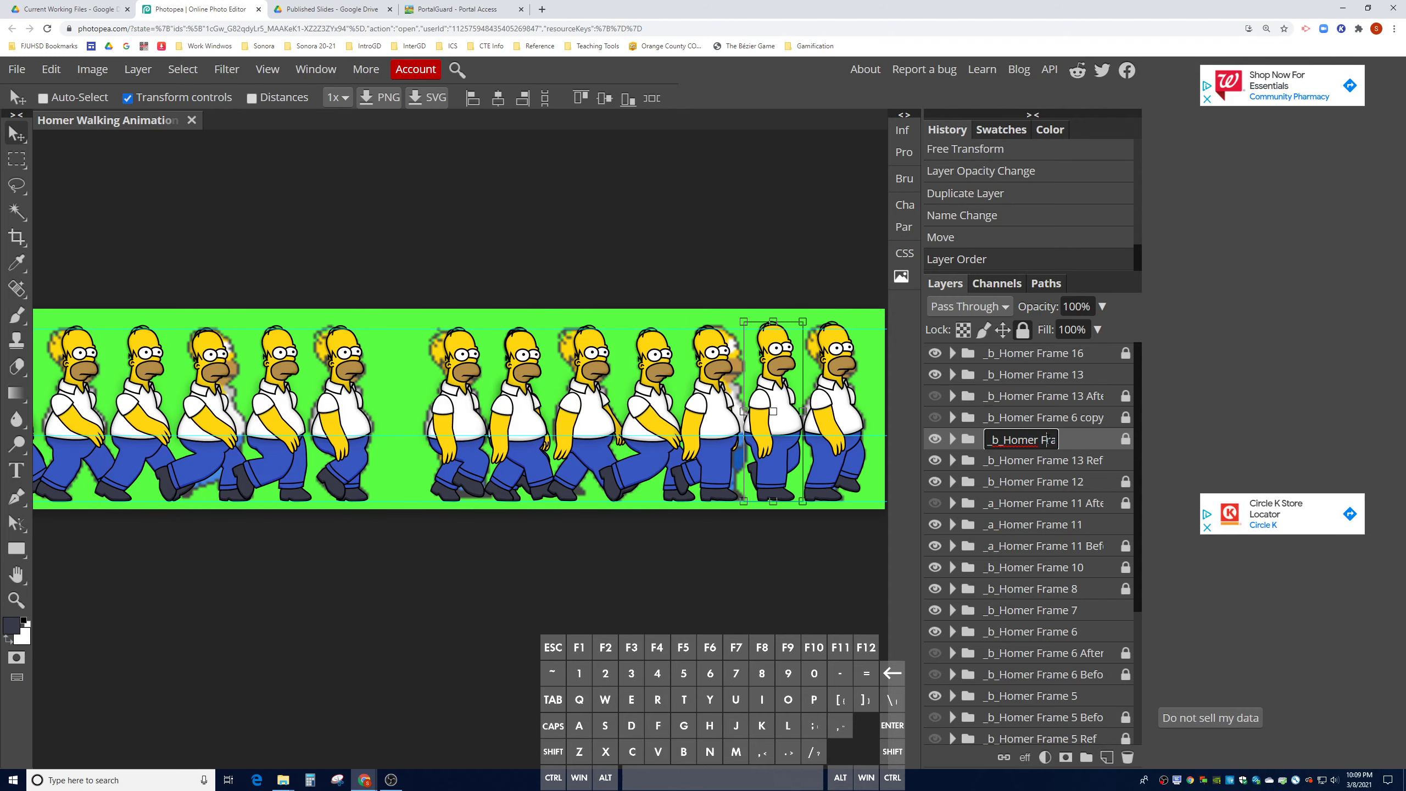
key("End")
key("shift+Left")
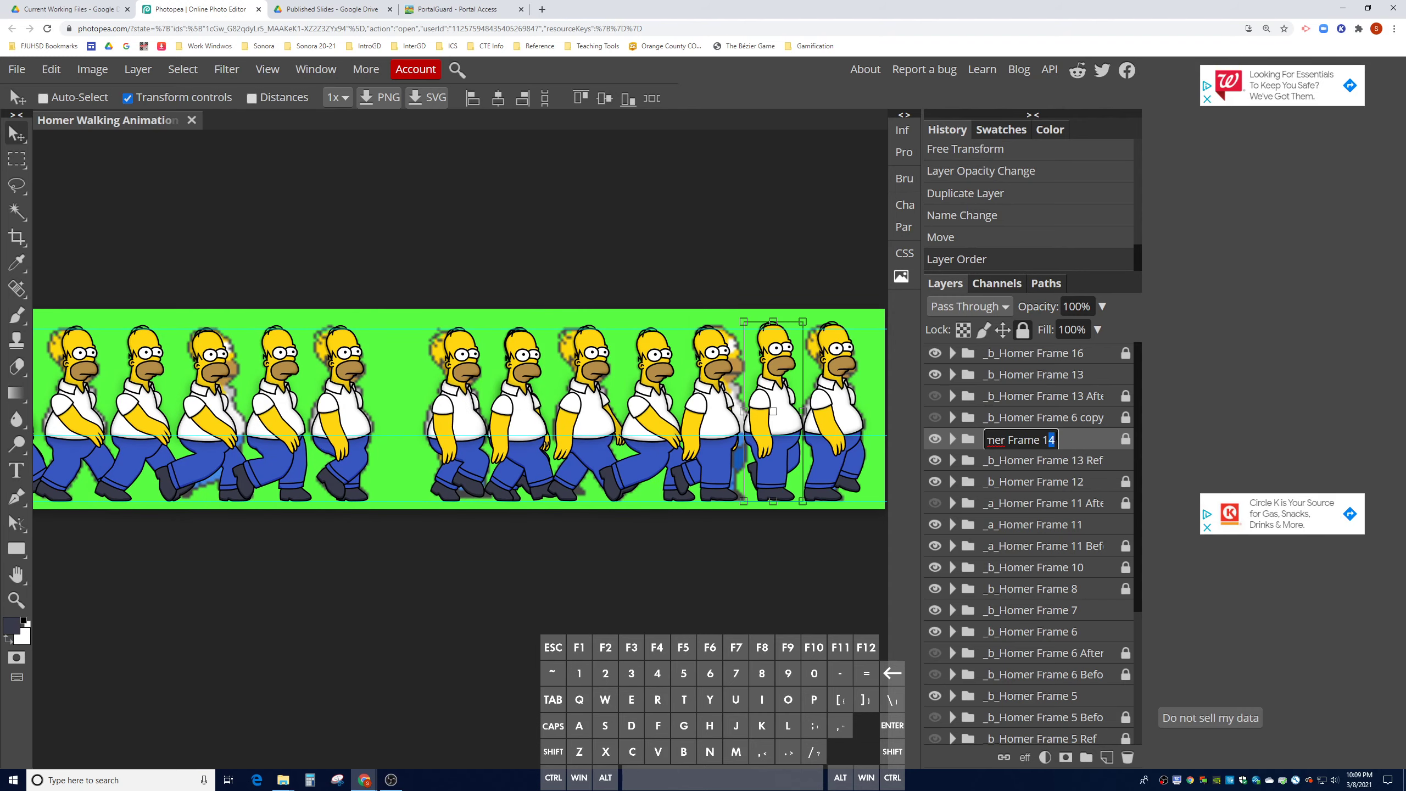
type("5")
key("Return")
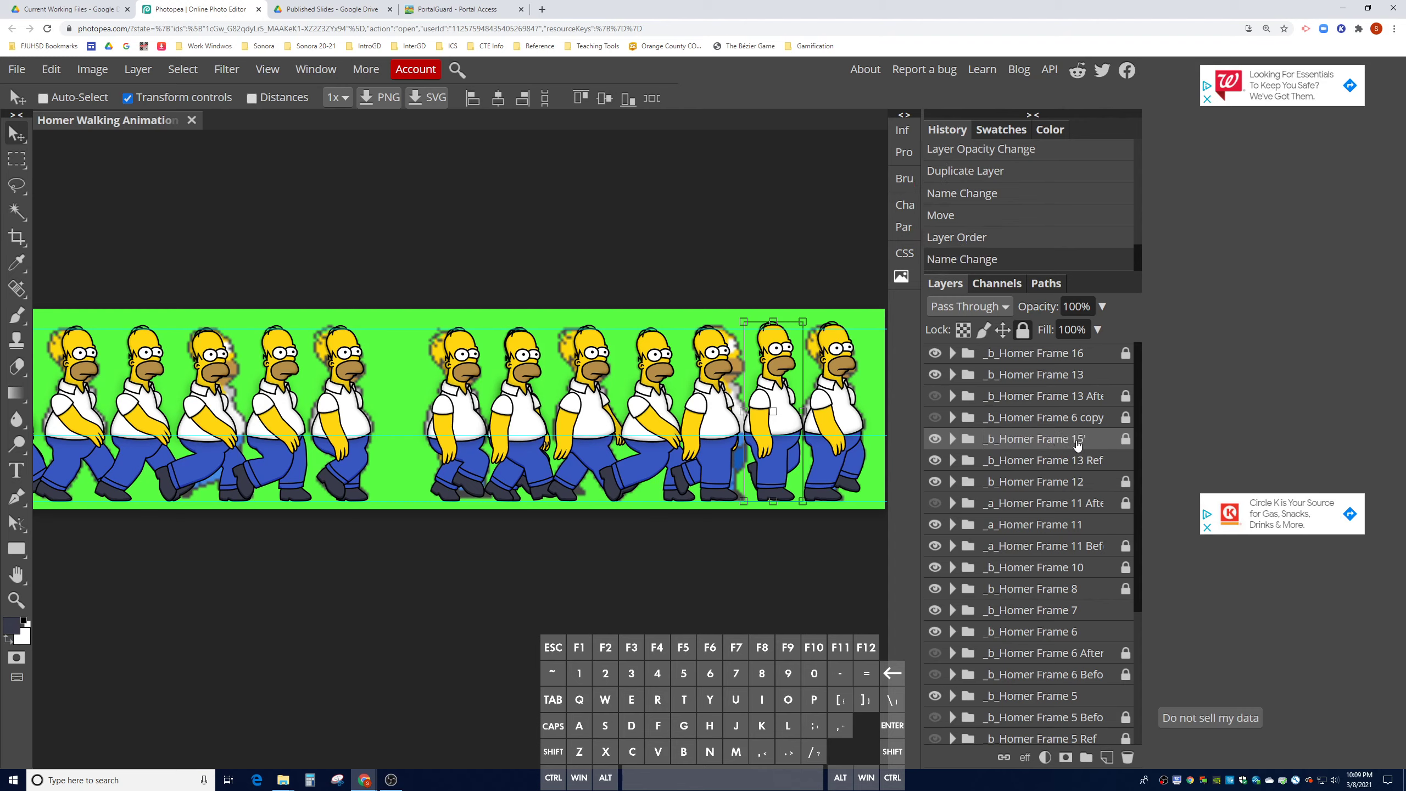
double_click(1052, 441)
key("End")
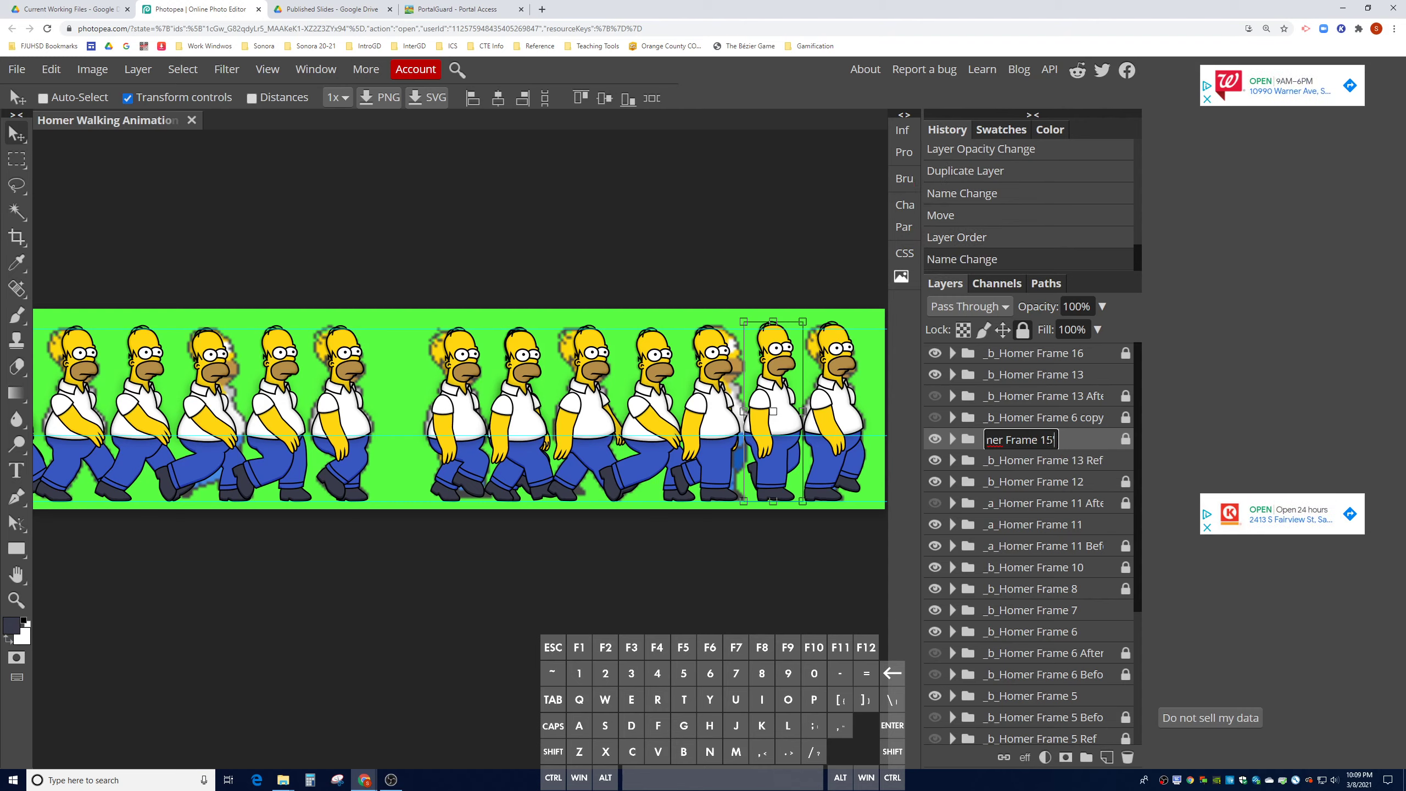
key("Return")
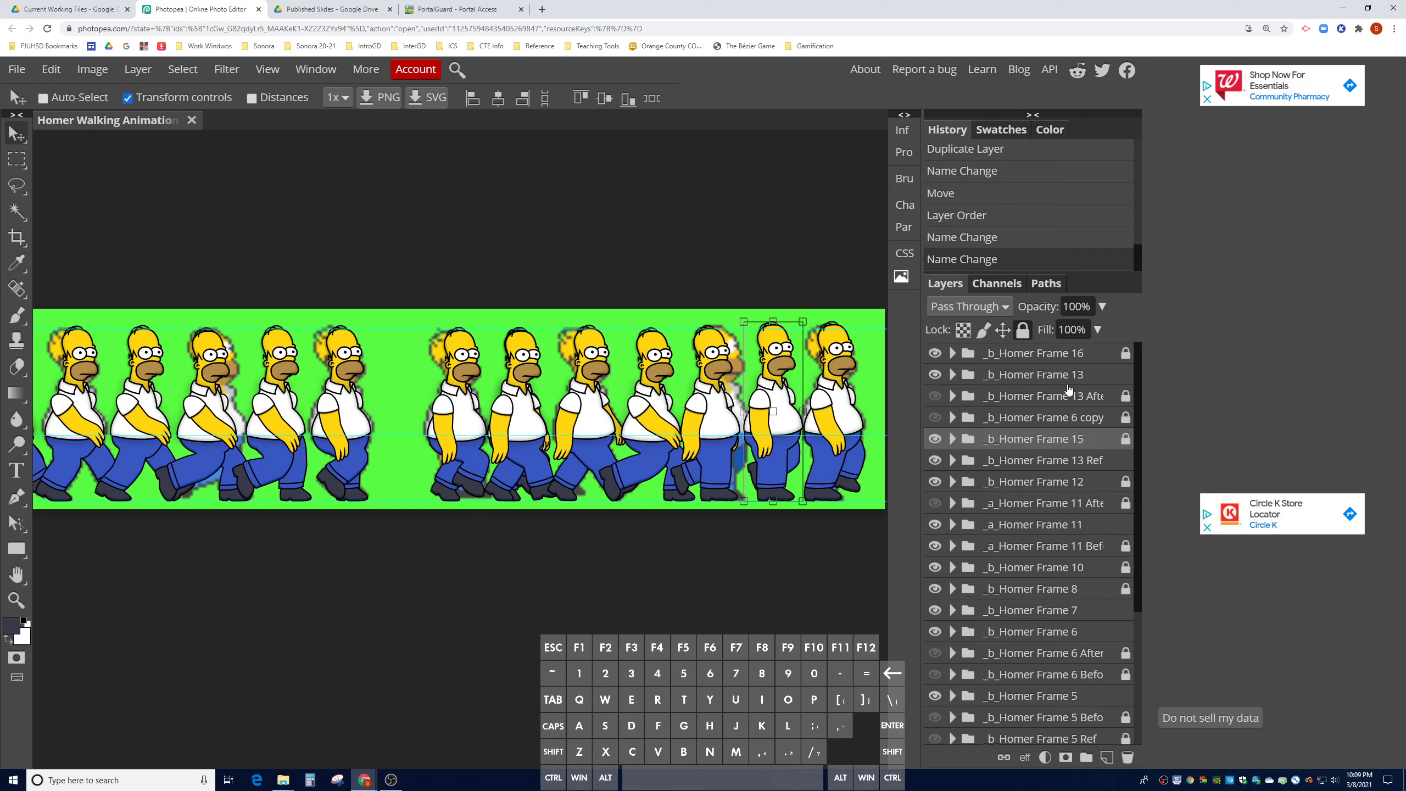
- Rename the _b_Homer Frame 13 group as _b_Homer Frame 14, and select the Frame 13 Ref group
double_click(1063, 377)
key("End")
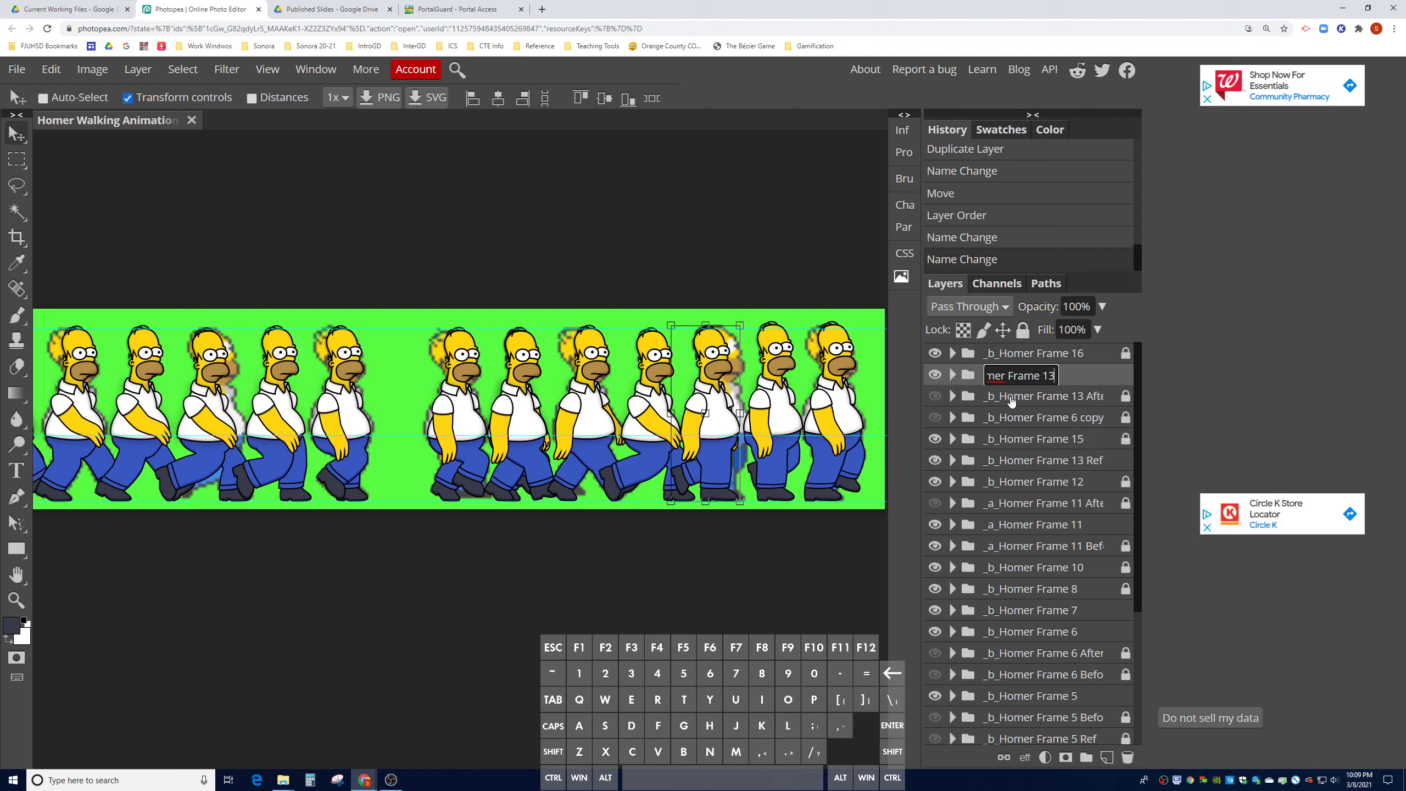
key("BackSpace")
type("4")
key("Return")
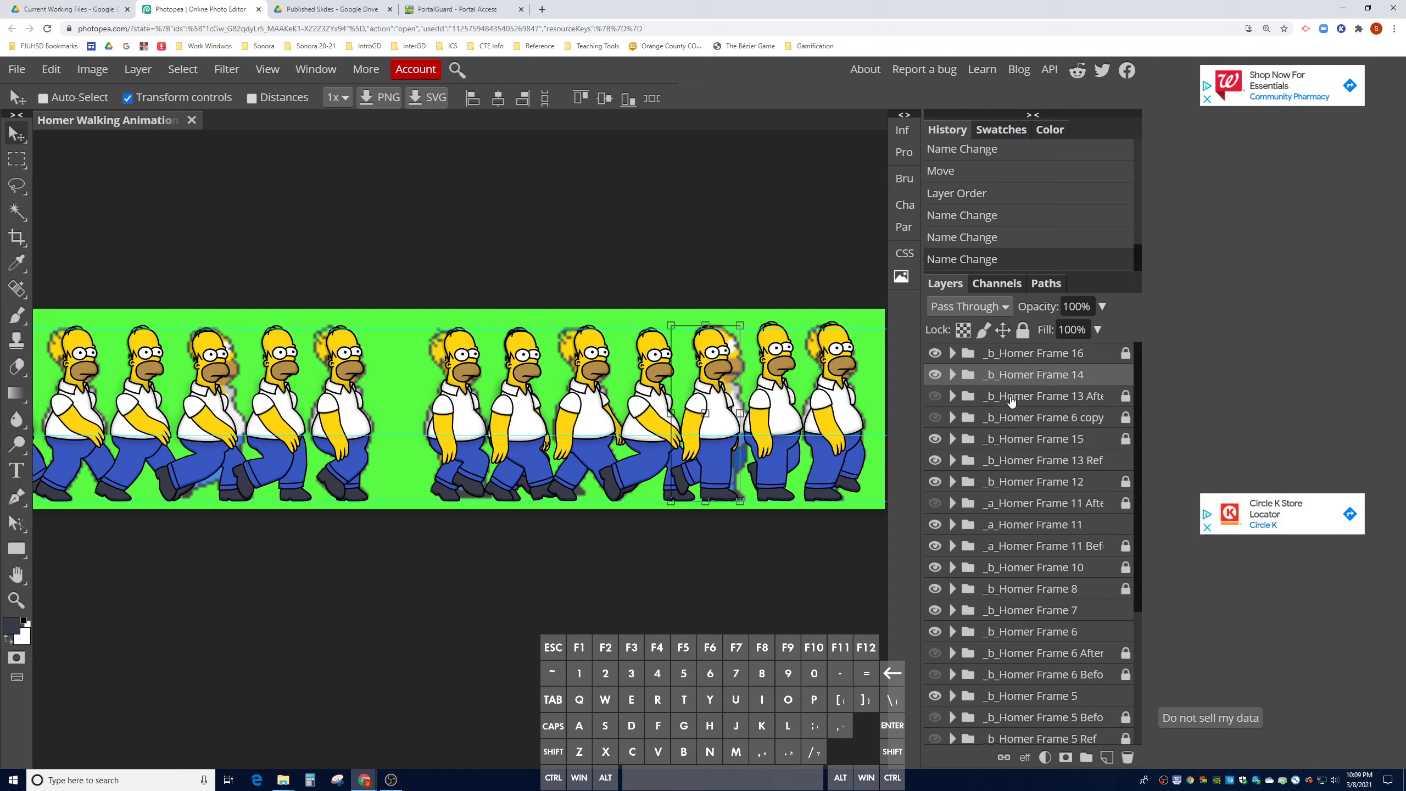
left_click(1074, 467)
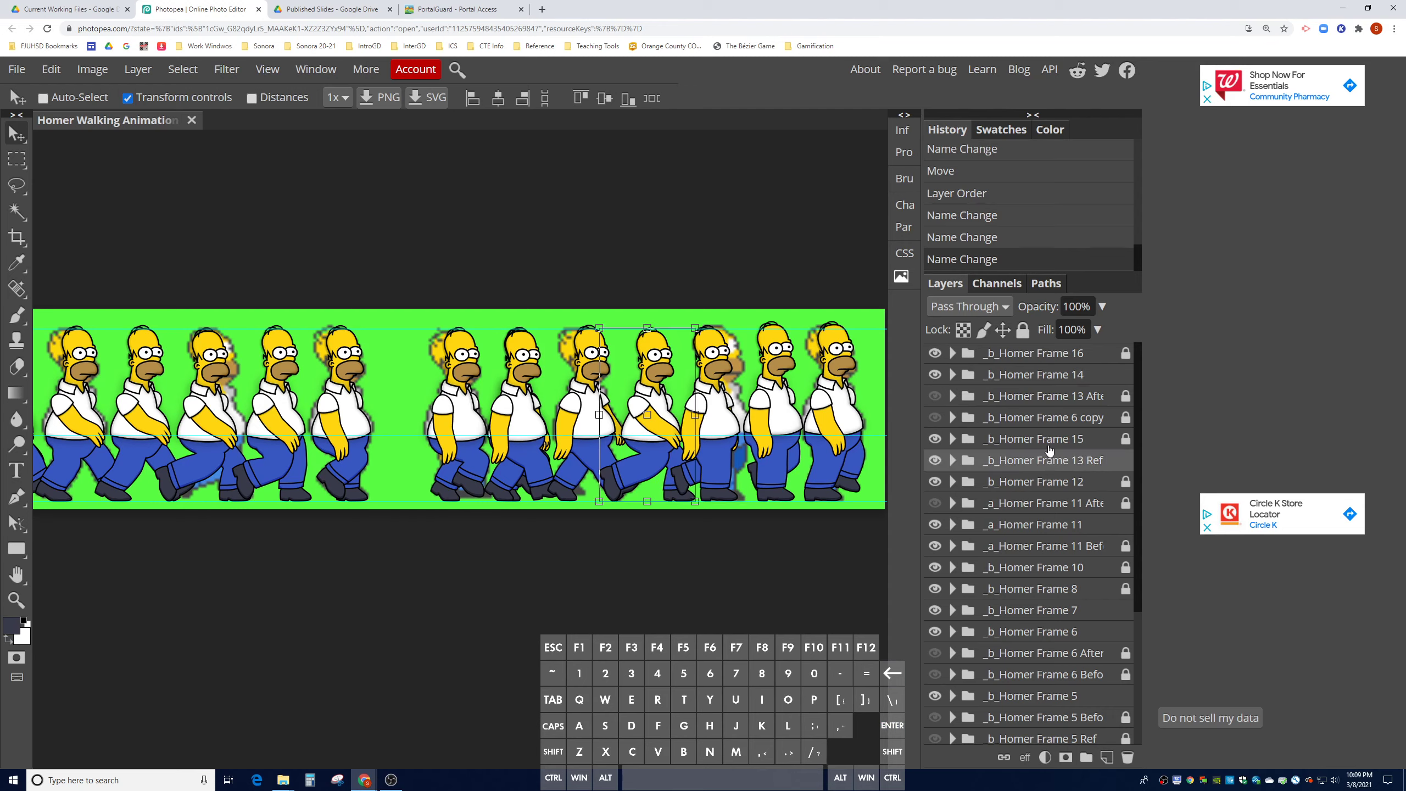
- Reorder the _b_Homer Frame 14 group to sit directly above Frame 13 Ref, and check which figures the neighbouring groups hold
left_click_drag(1045, 382, 1067, 464)
left_click(1075, 466)
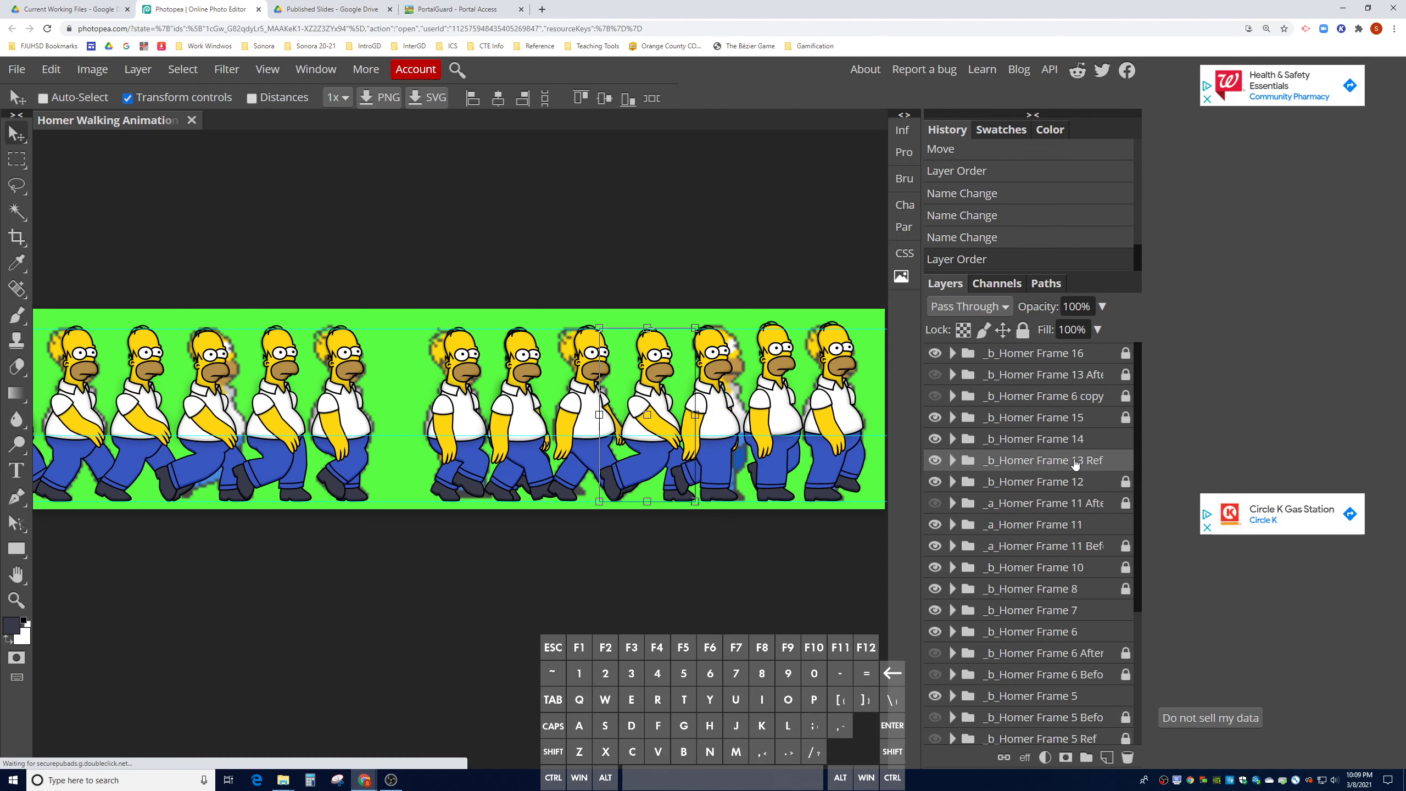
left_click(1060, 445)
left_click(1060, 423)
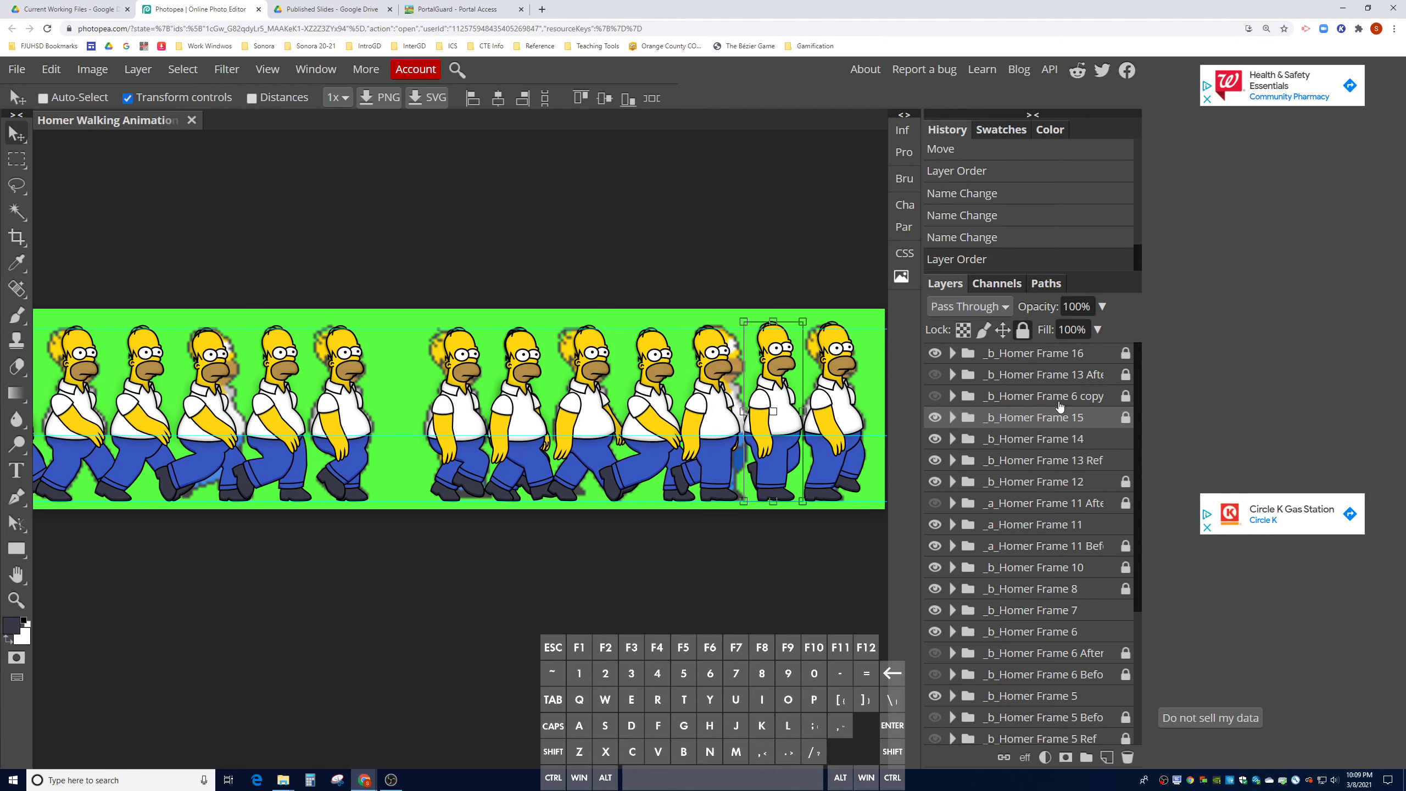
left_click(1060, 360)
left_click(1056, 438)
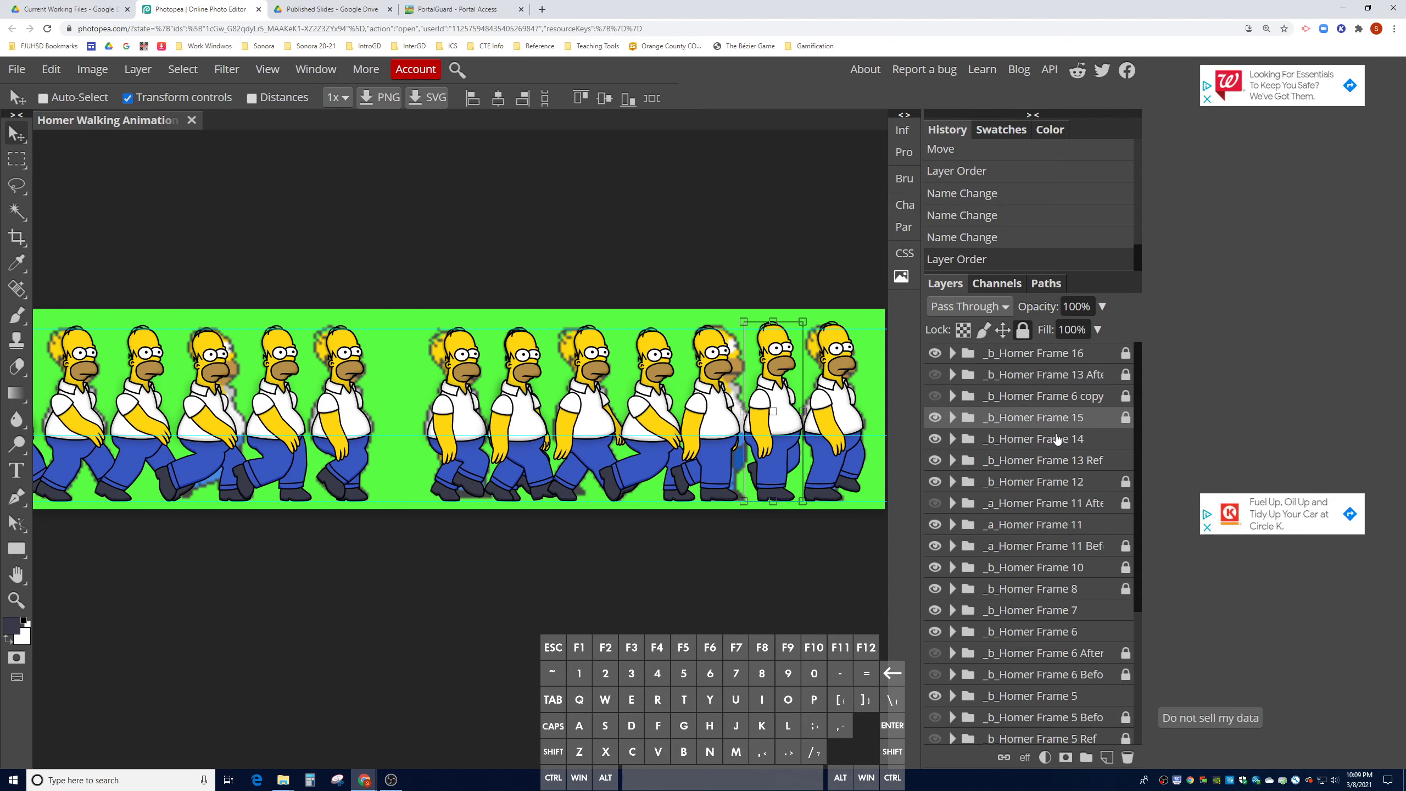
left_click(1058, 461)
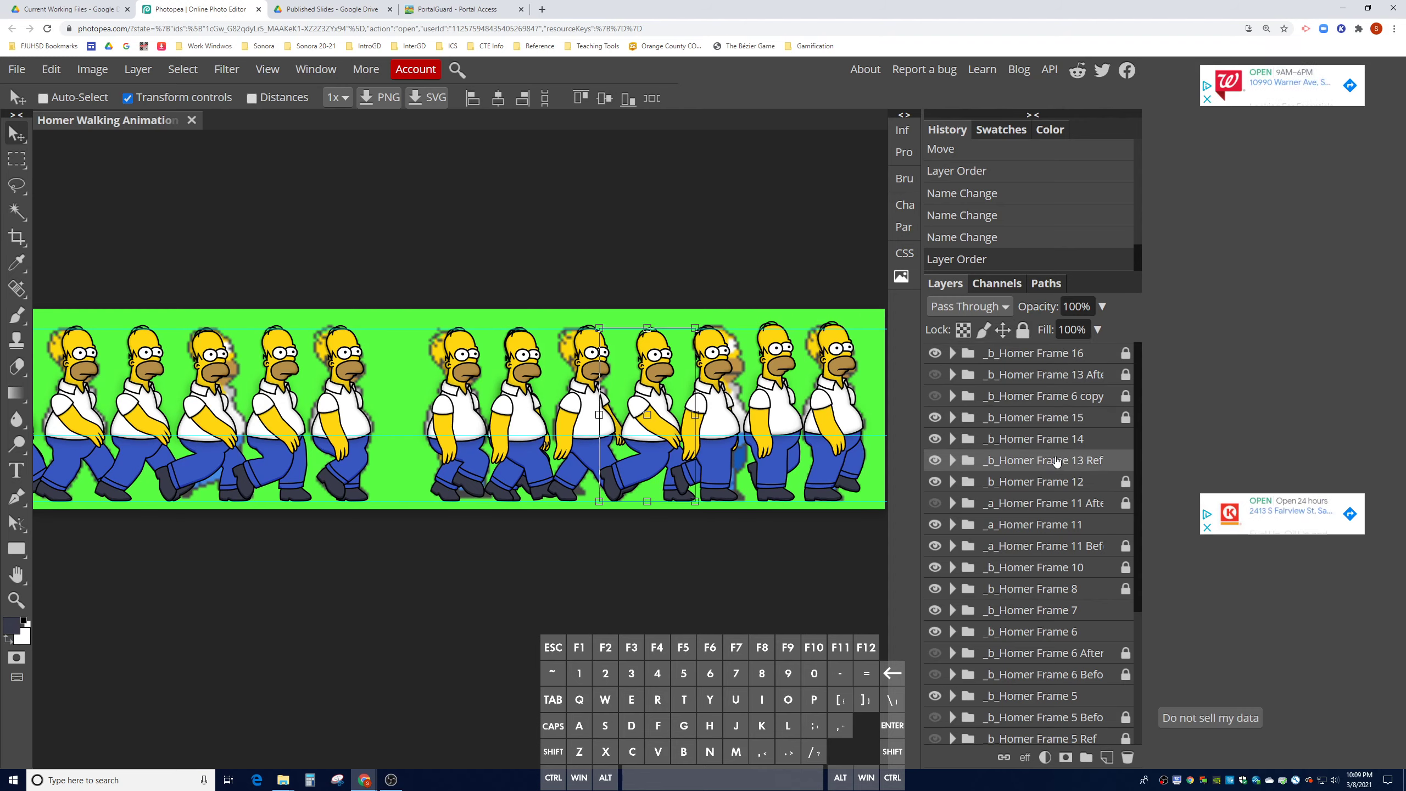
- Duplicate the _b_Homer Frame 12 group, move the copy over the Frame 13 Ref figure, and place it directly above Frame 13 Ref in the layer order
left_click(1014, 485)
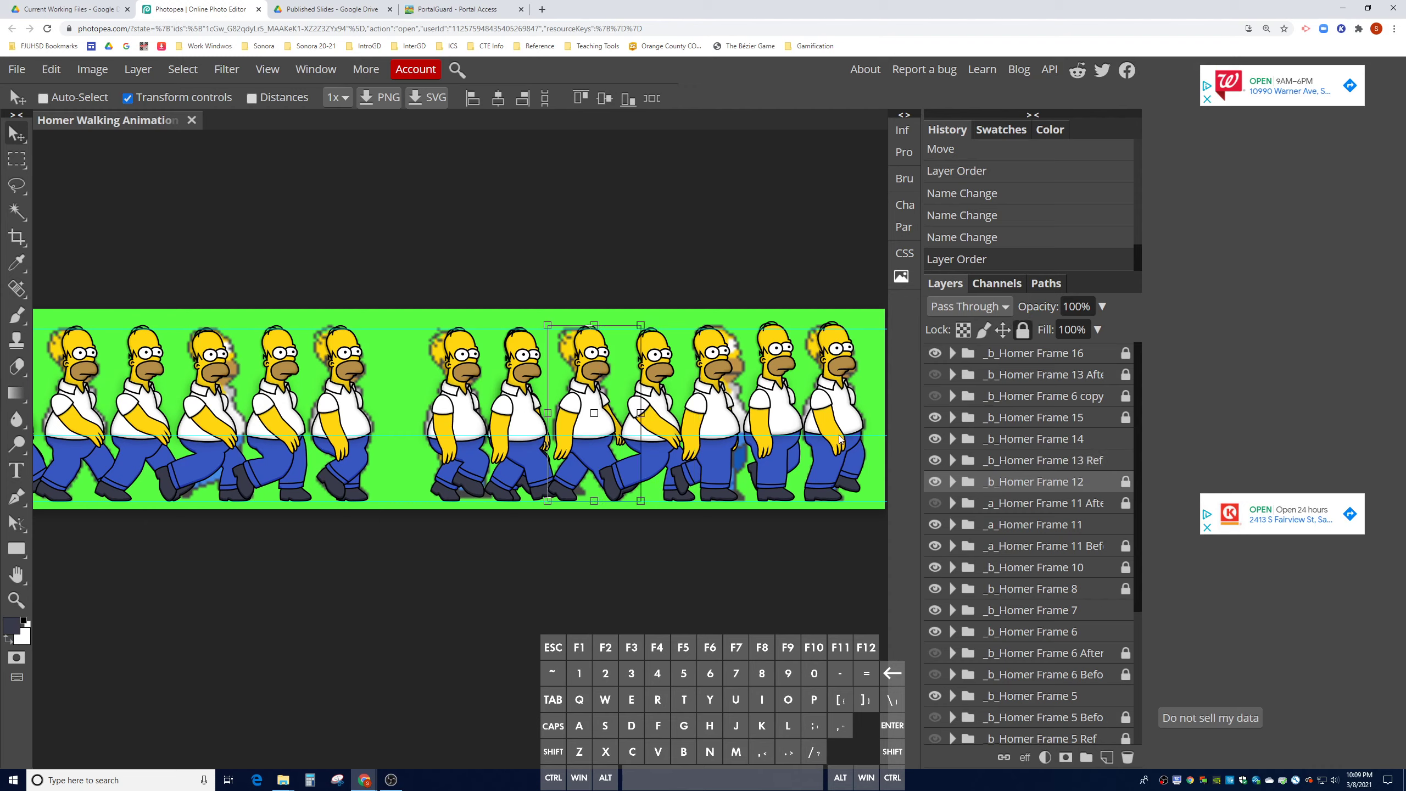
right_click(1036, 485)
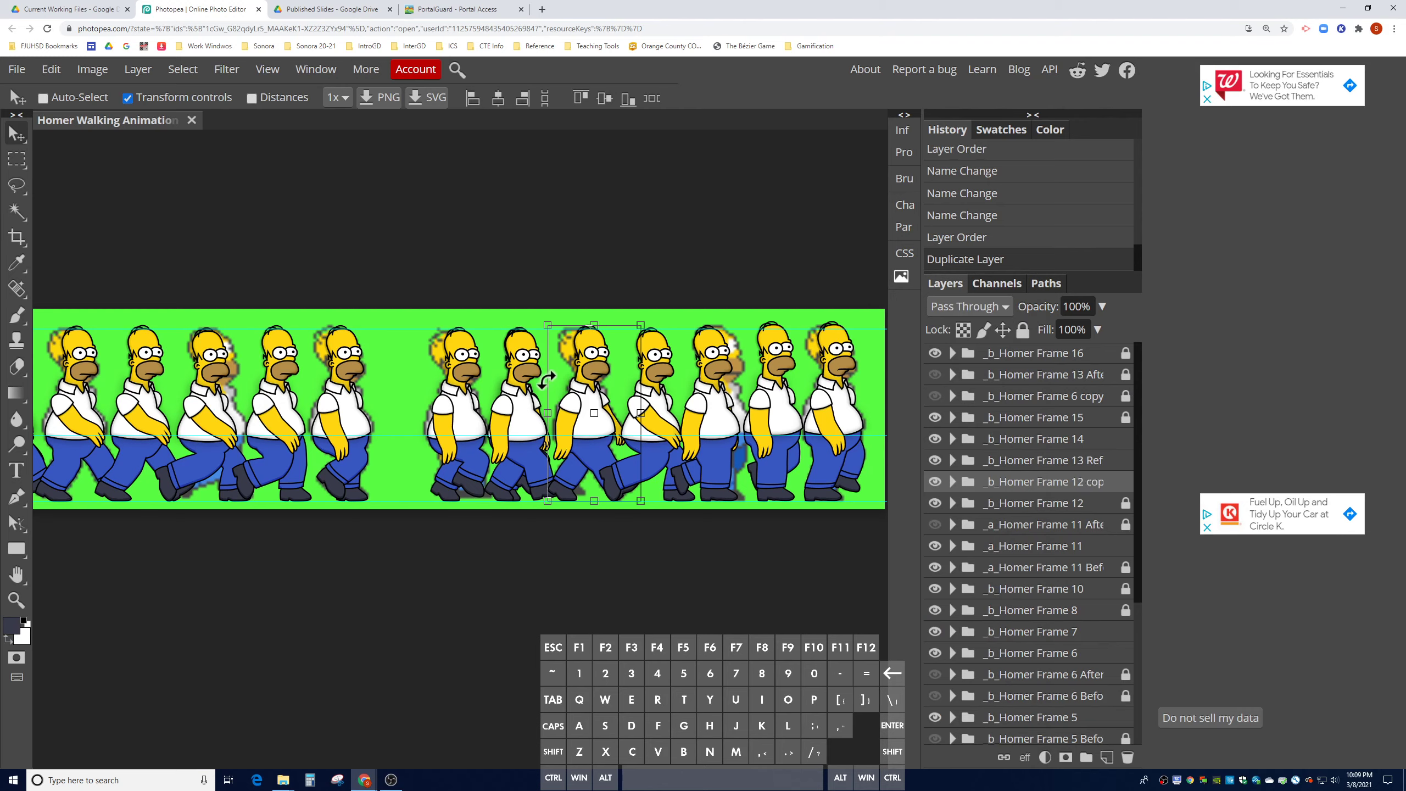
left_click_drag(607, 382, 657, 382)
left_click_drag(1037, 485, 1035, 453)
left_click(1062, 472)
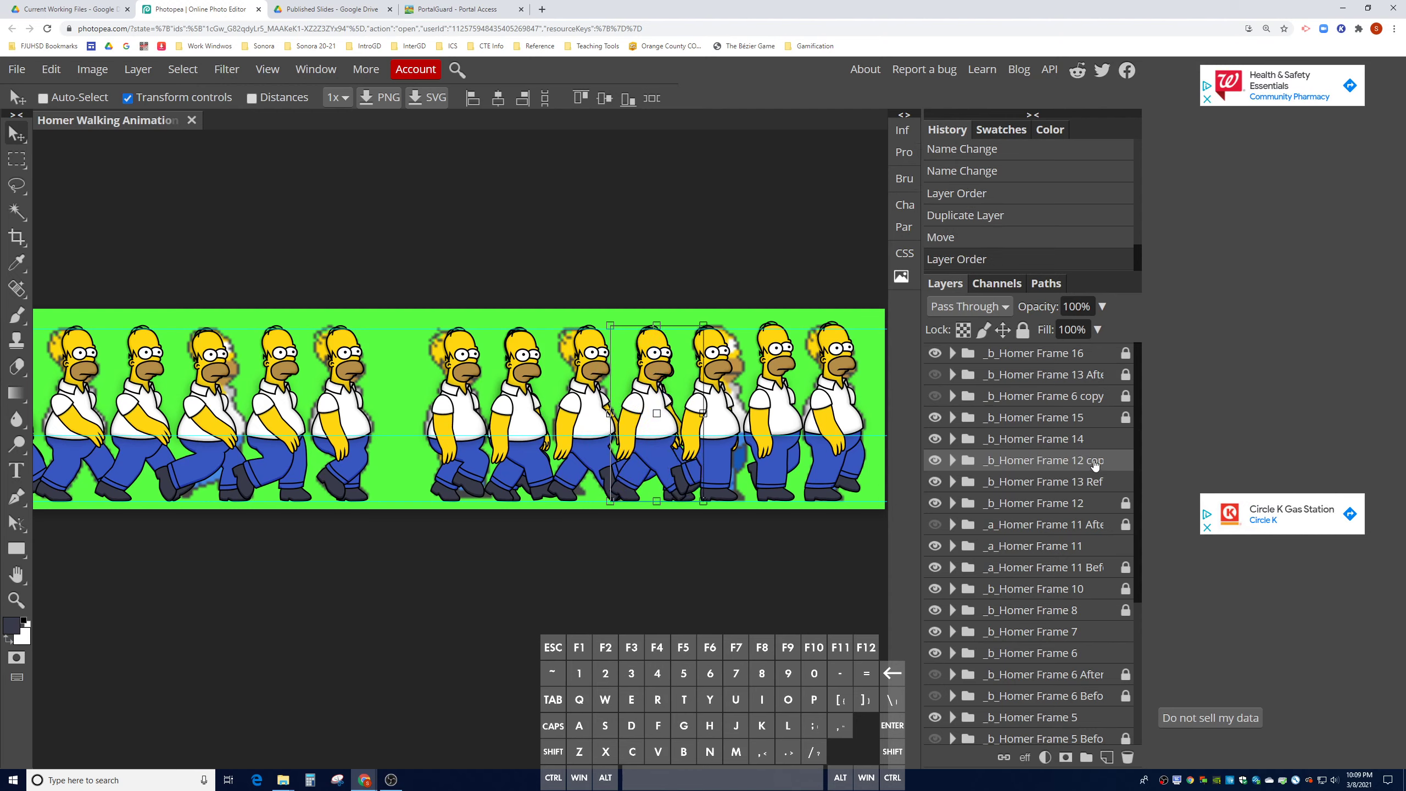
- Rename the Frame 12 copy group as _b_Homer Frame 13 Before
double_click(1061, 461)
key("BackSpace")
key("BackSpace")
key("BackSpace")
key("BackSpace")
key("BackSpace")
key("BackSpace")
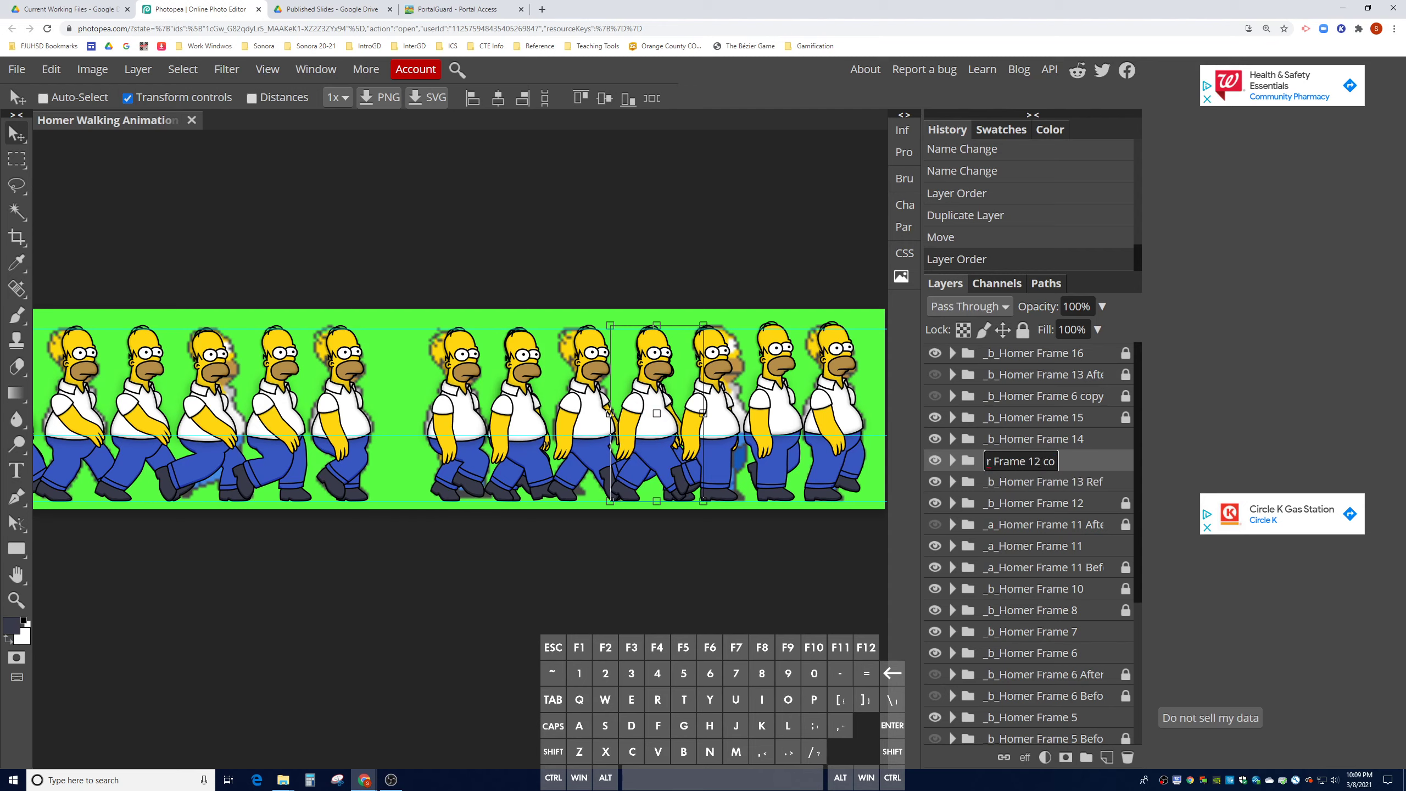
type("3 Be")
type("f")
key("Return")
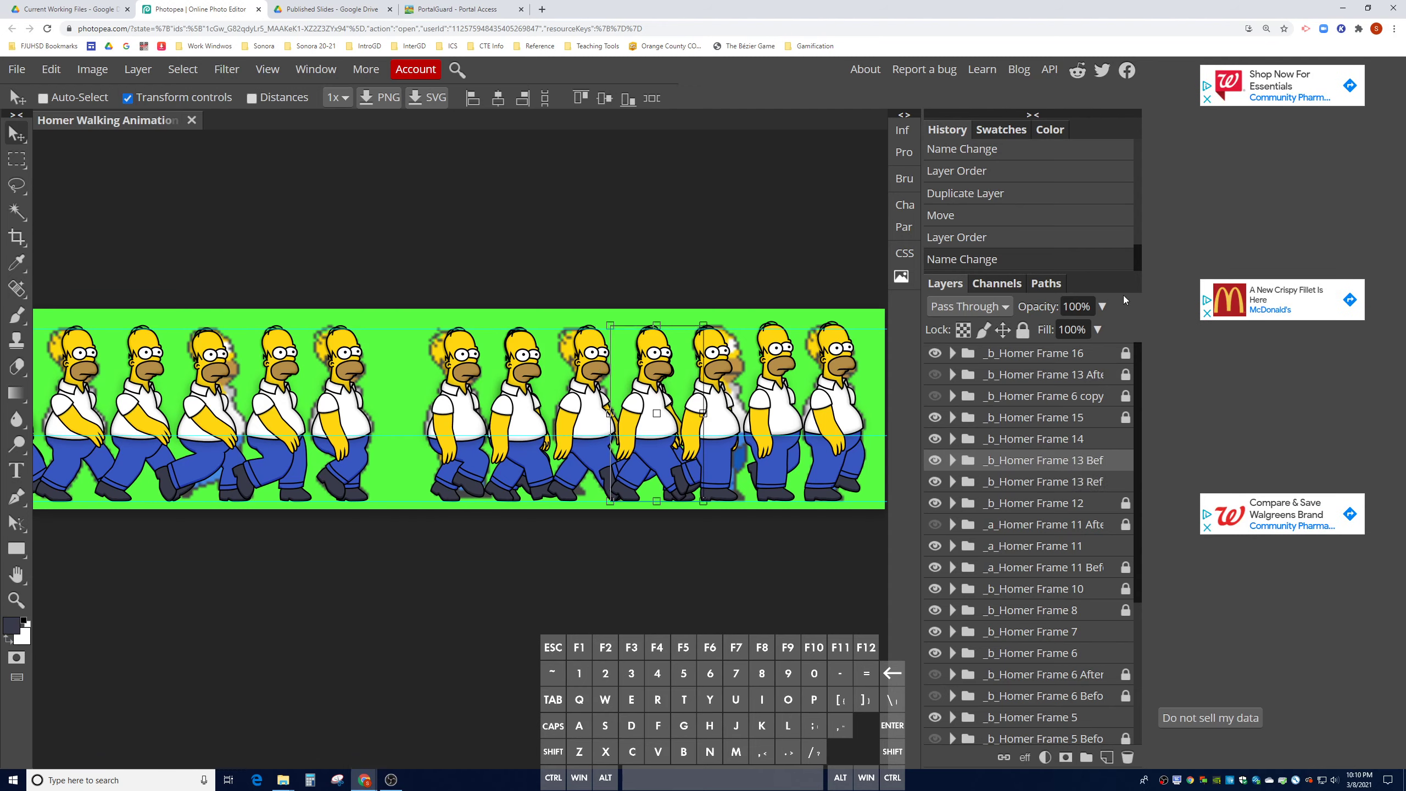
- Set the opacity of the Frame 13 Before group to 50%
left_click(1103, 306)
left_click(1071, 331)
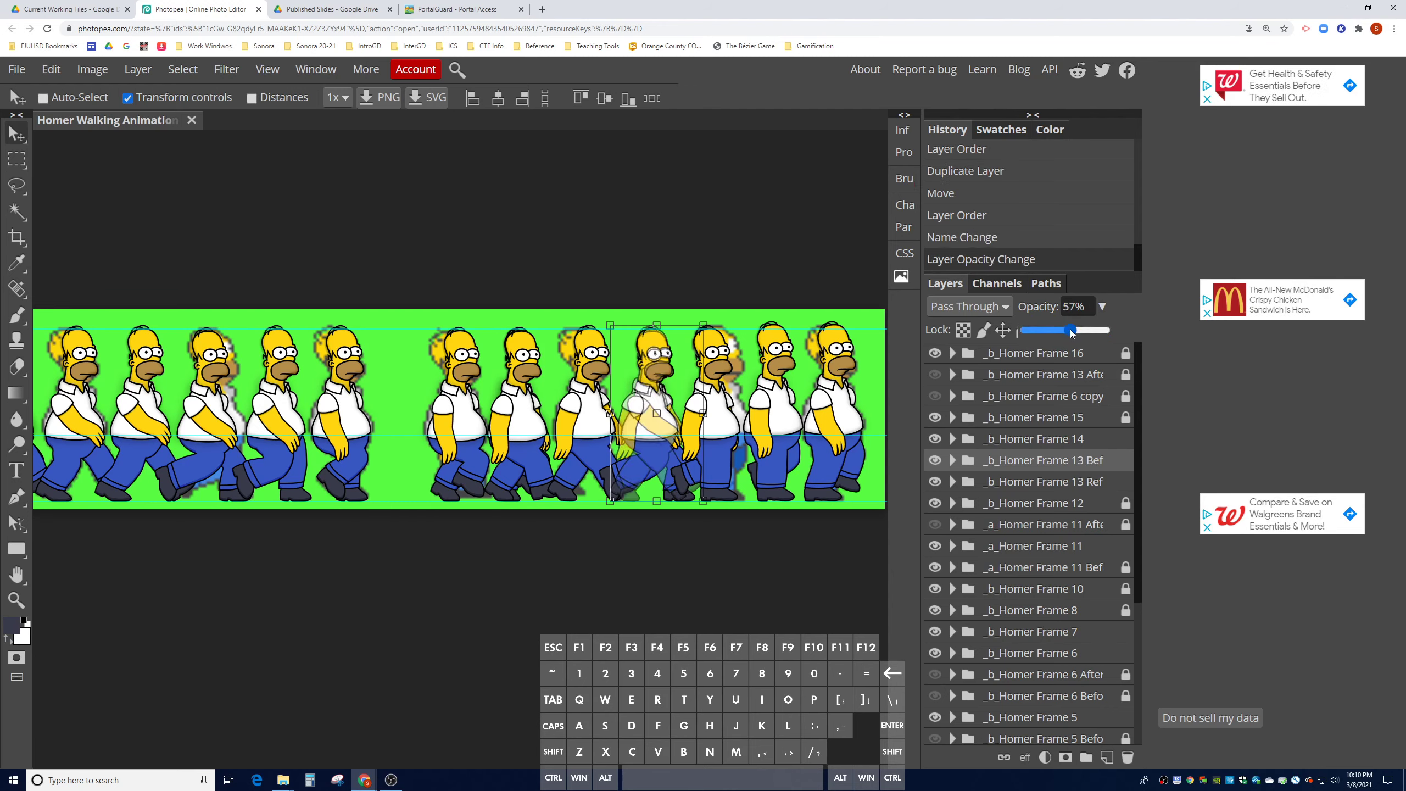
left_click_drag(1072, 332, 1067, 330)
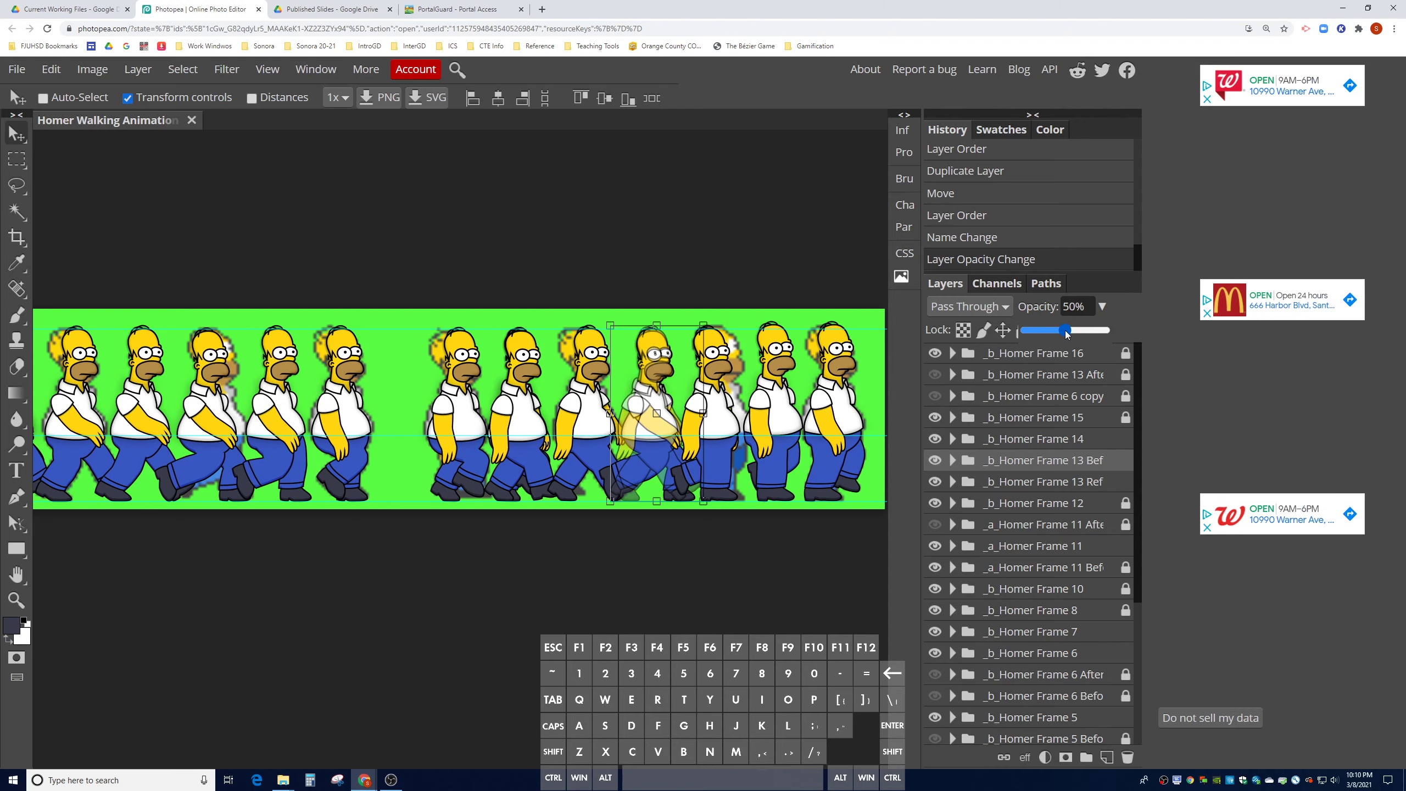
- Nudge the semi-transparent Frame 13 Before figure slightly downward against the Frame 13 Ref figure beneath it
key("=")
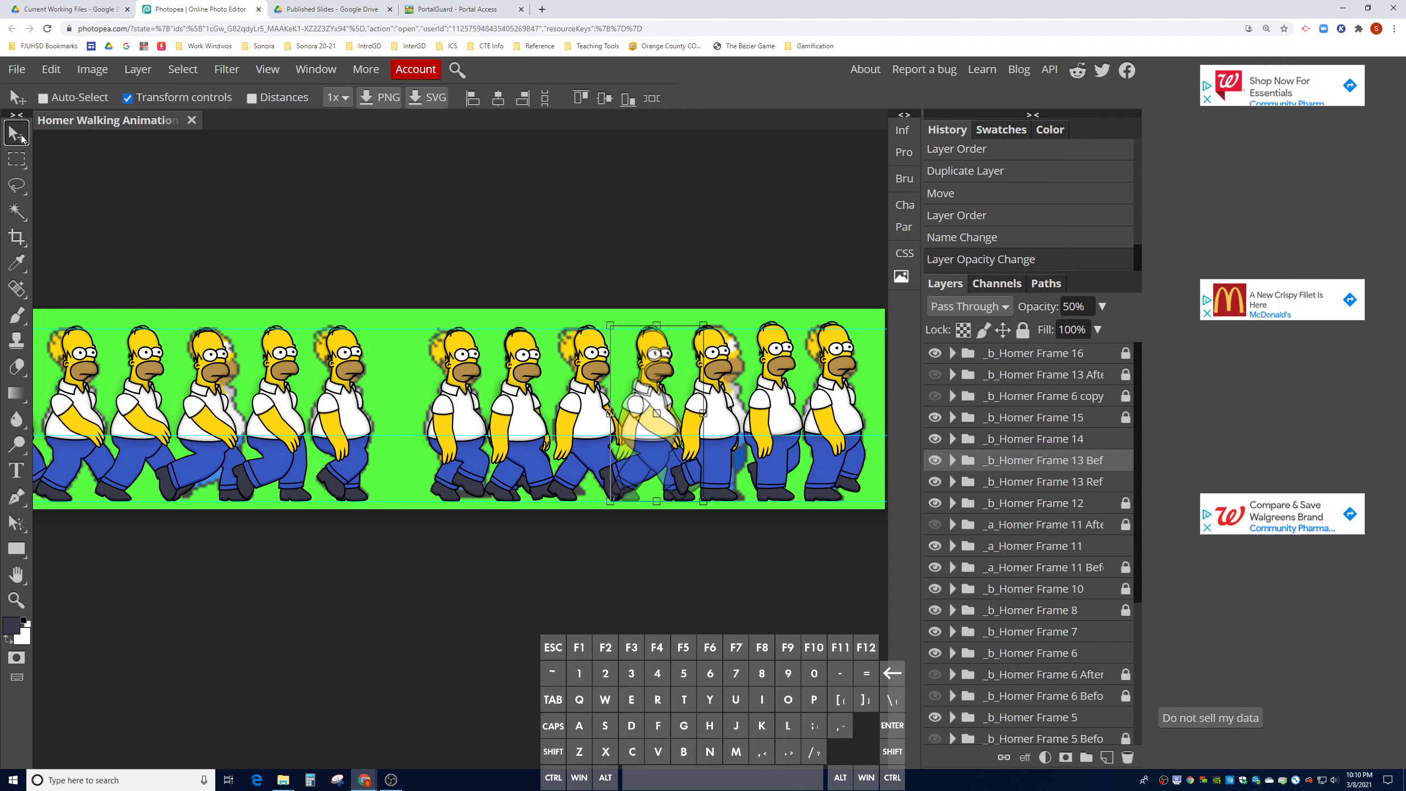
key("ctrl+equal")
key("ctrl+equal")
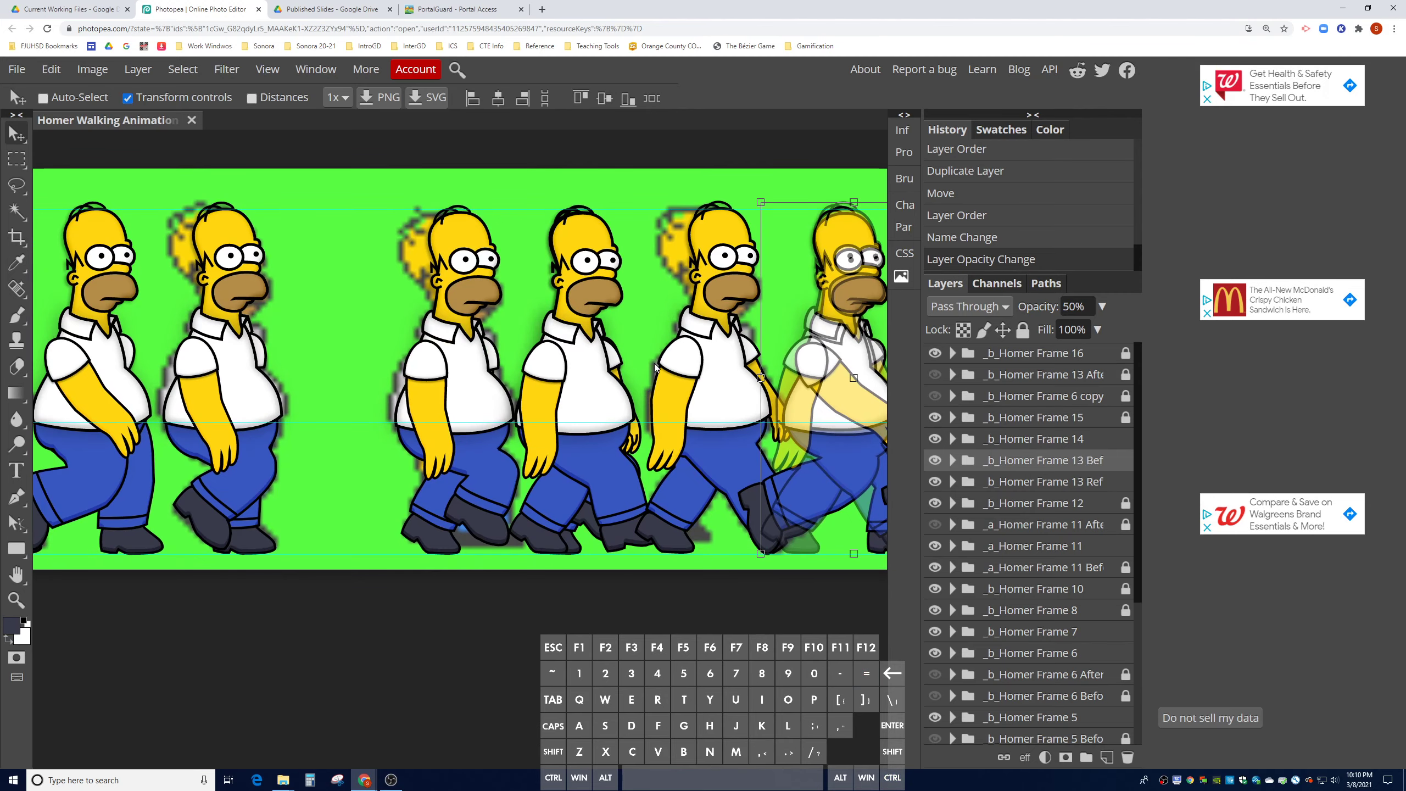
key("space")
left_click_drag(644, 344, 339, 342)
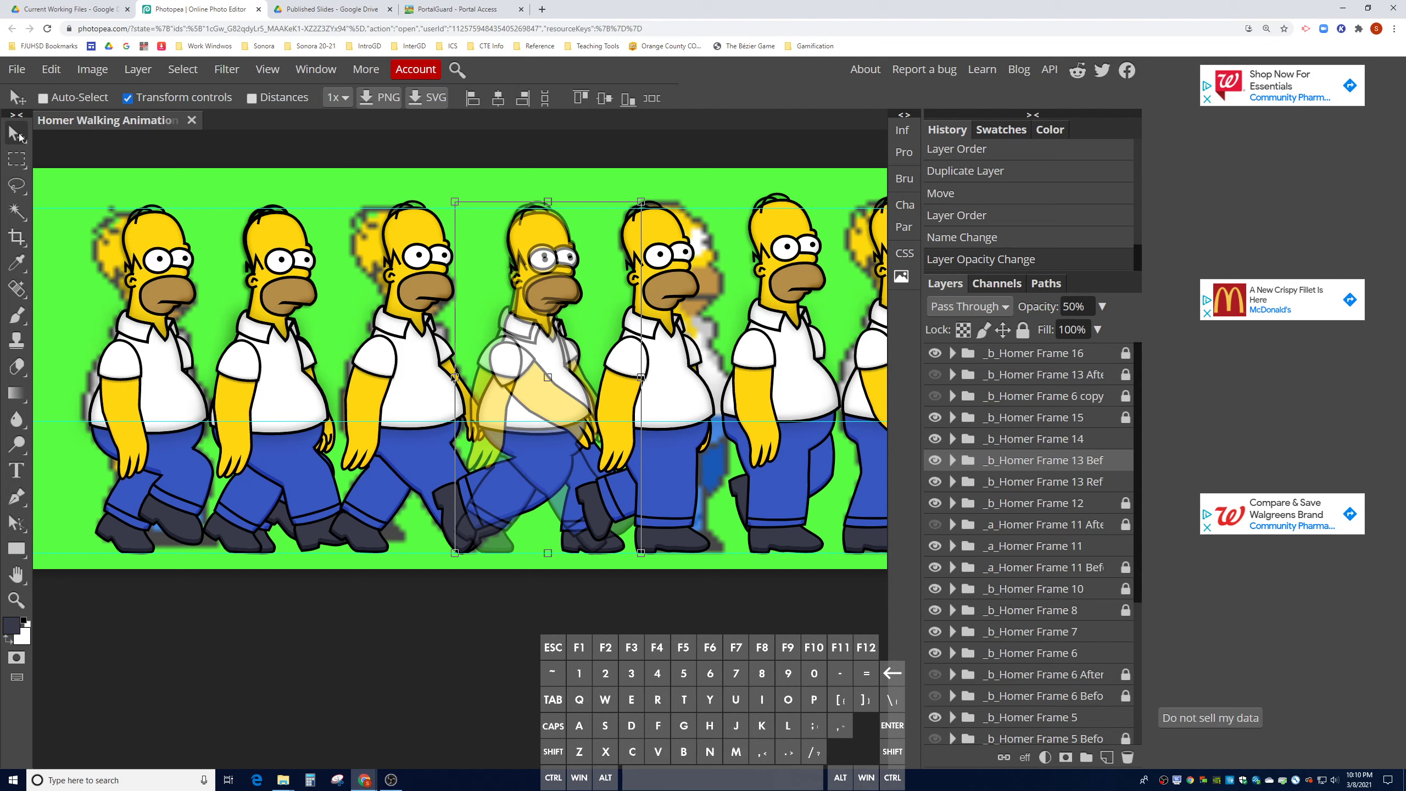
key("Down")
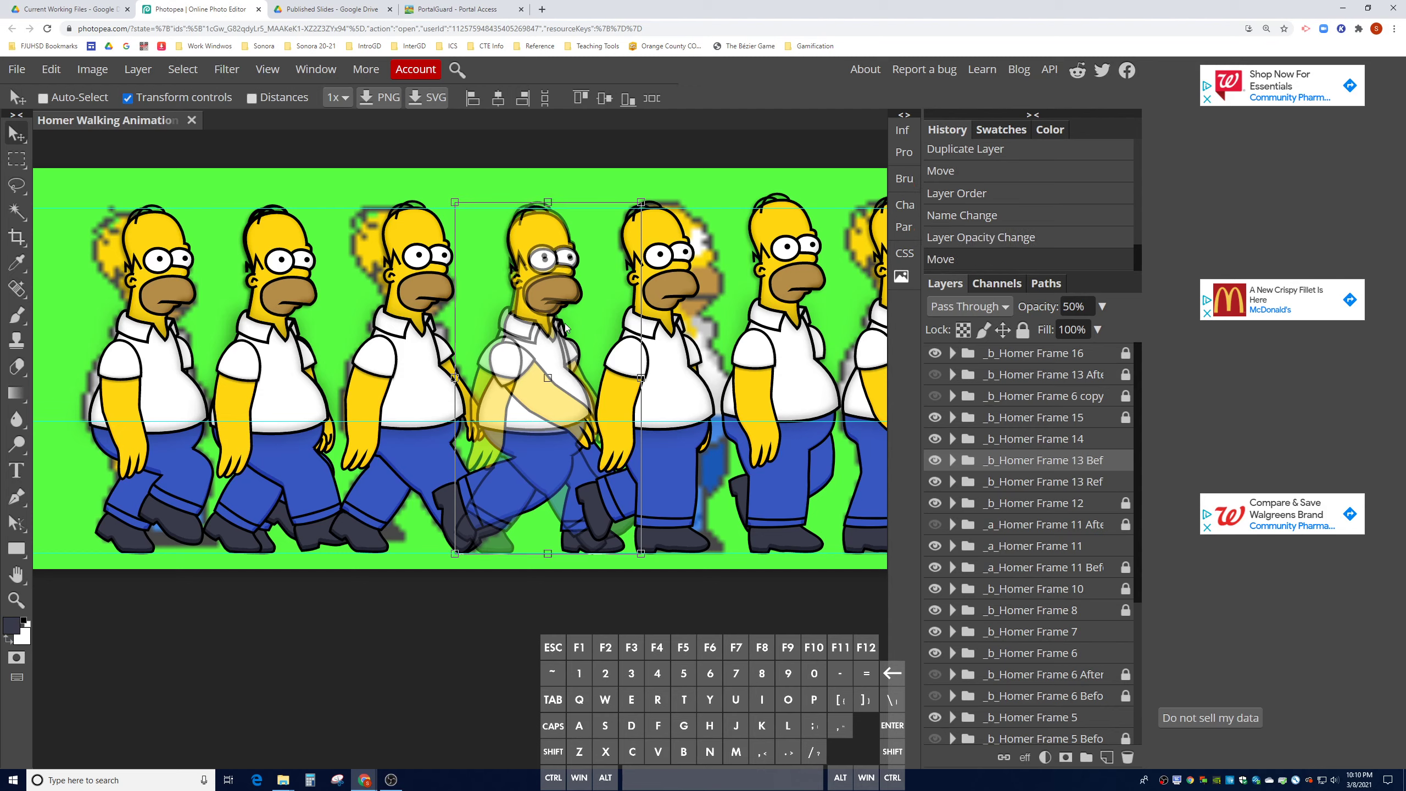
key("Down")
key("Down")
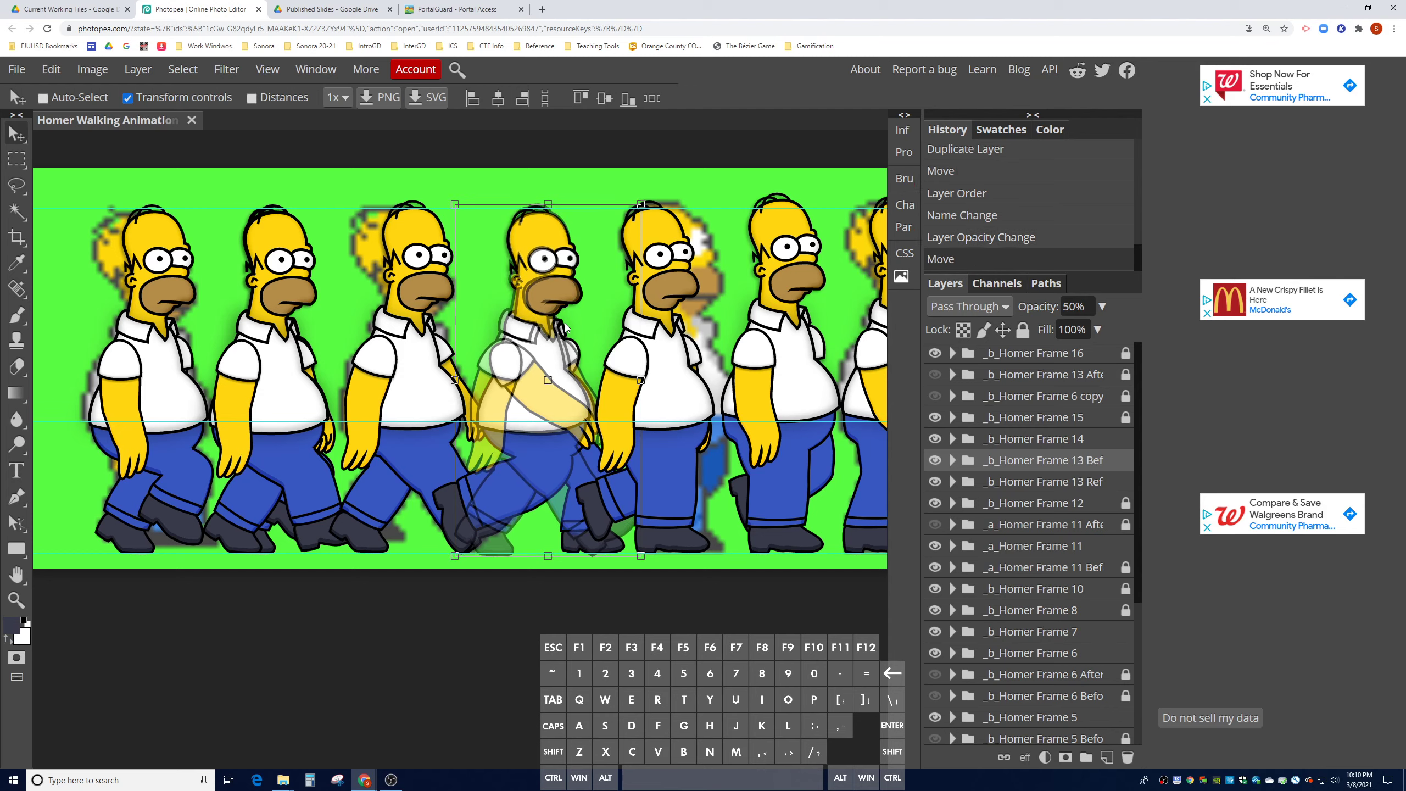
key("Down")
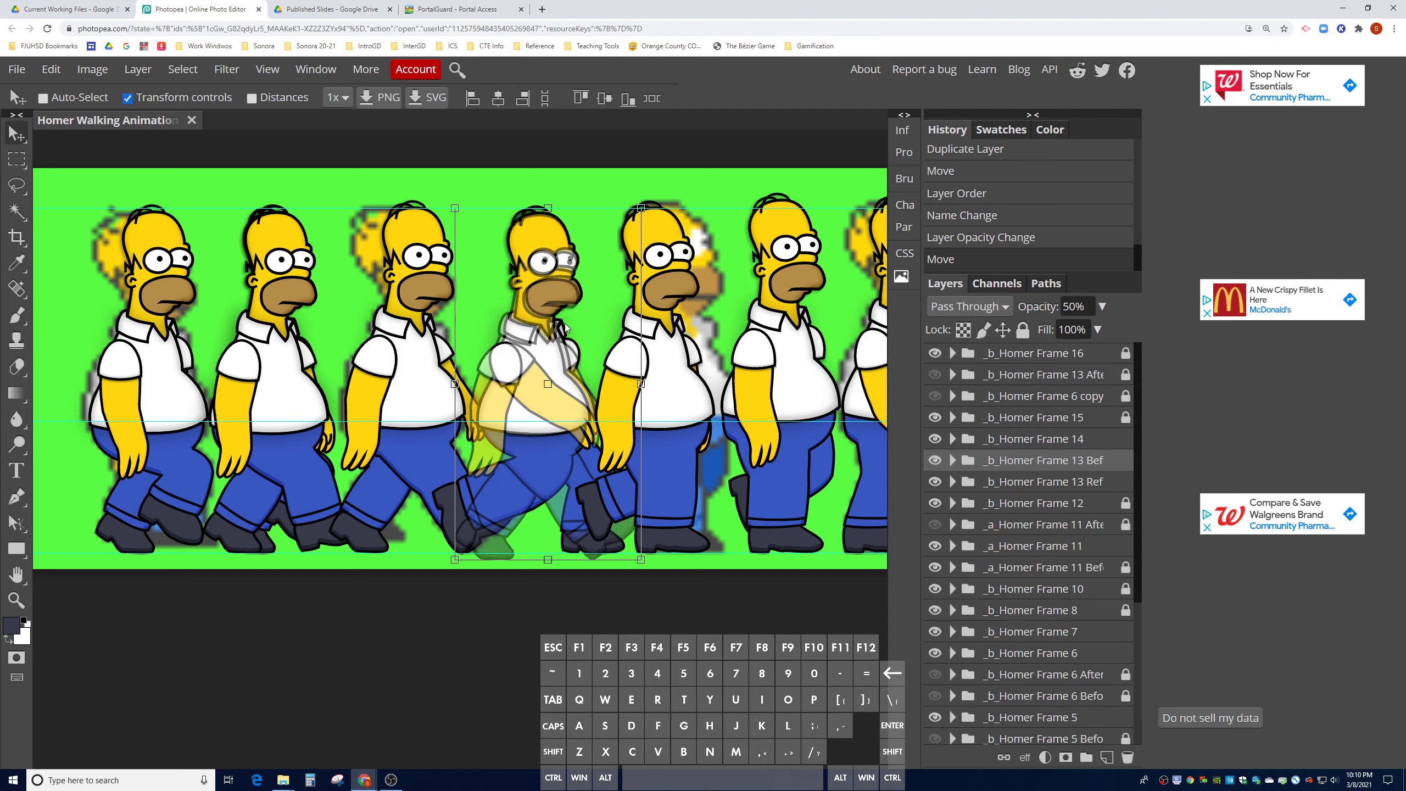
- Nudge the Frame 13 Before figure sideways in small increments until its torso lines up with the Frame 13 Ref figure
key("Left")
key("Left")
key("Right")
key("Right")
key("Right")
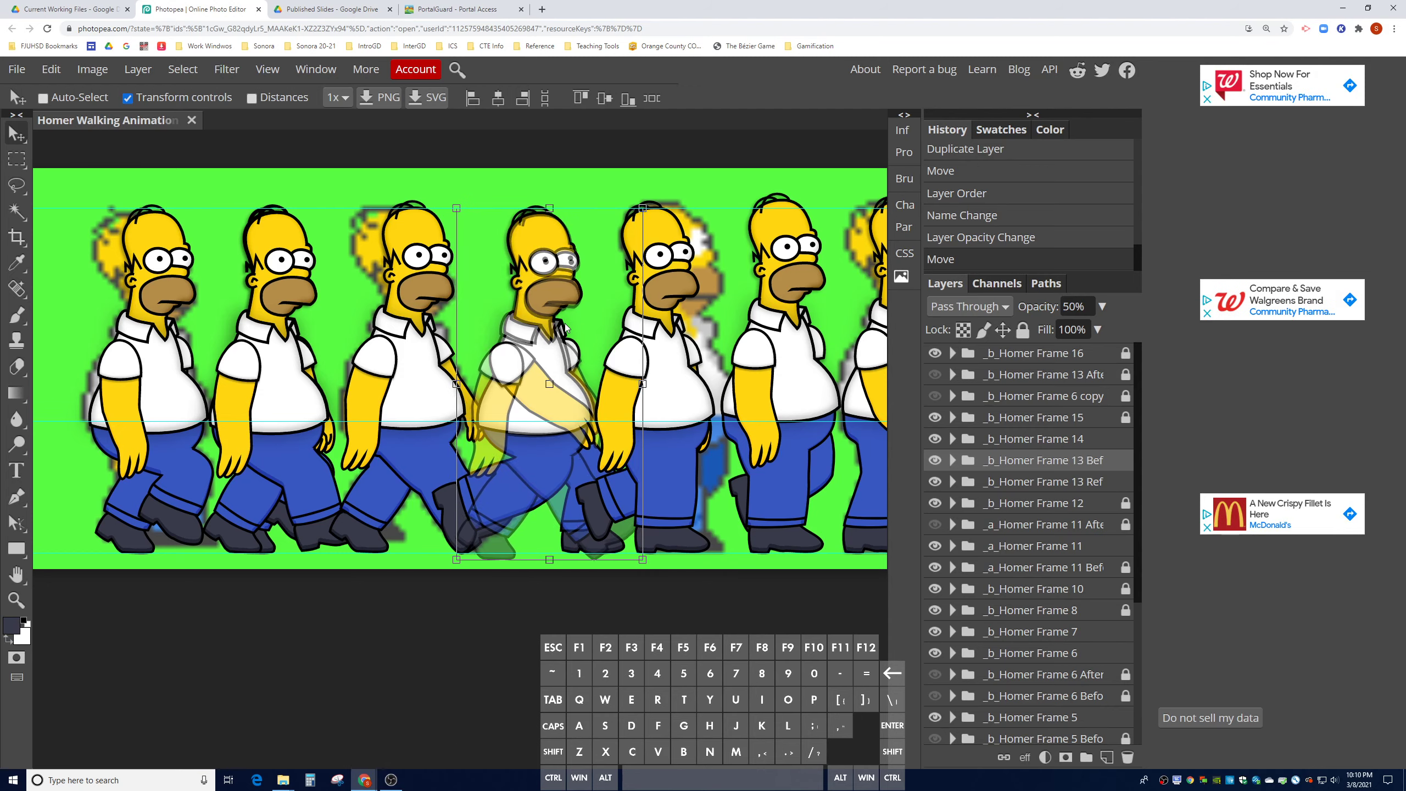
key("Right")
key("Right")
key("Right")
key("Right")
key("Right")
key("Right")
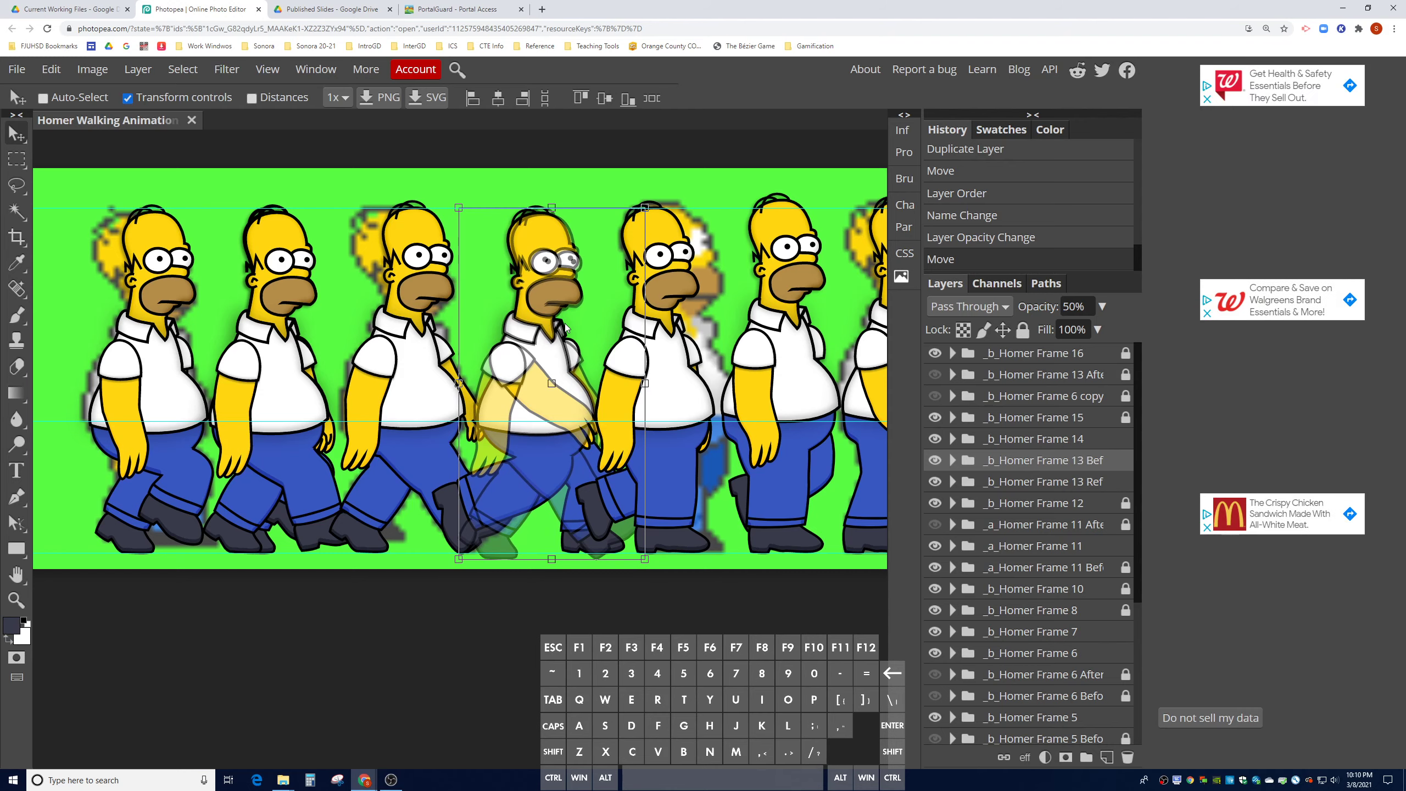
key("Right")
key("Up")
key("Right")
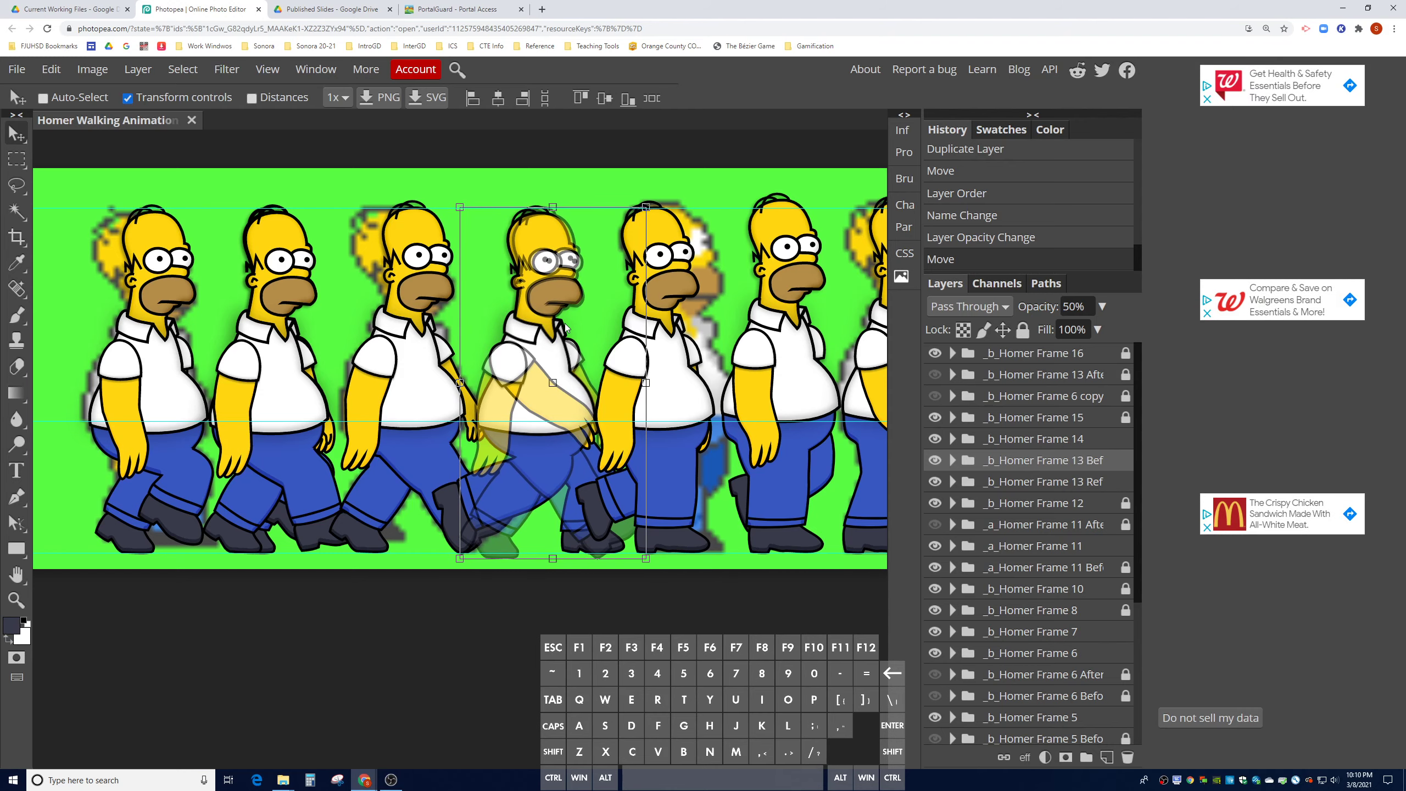
key("Right")
key("ctrl+plus")
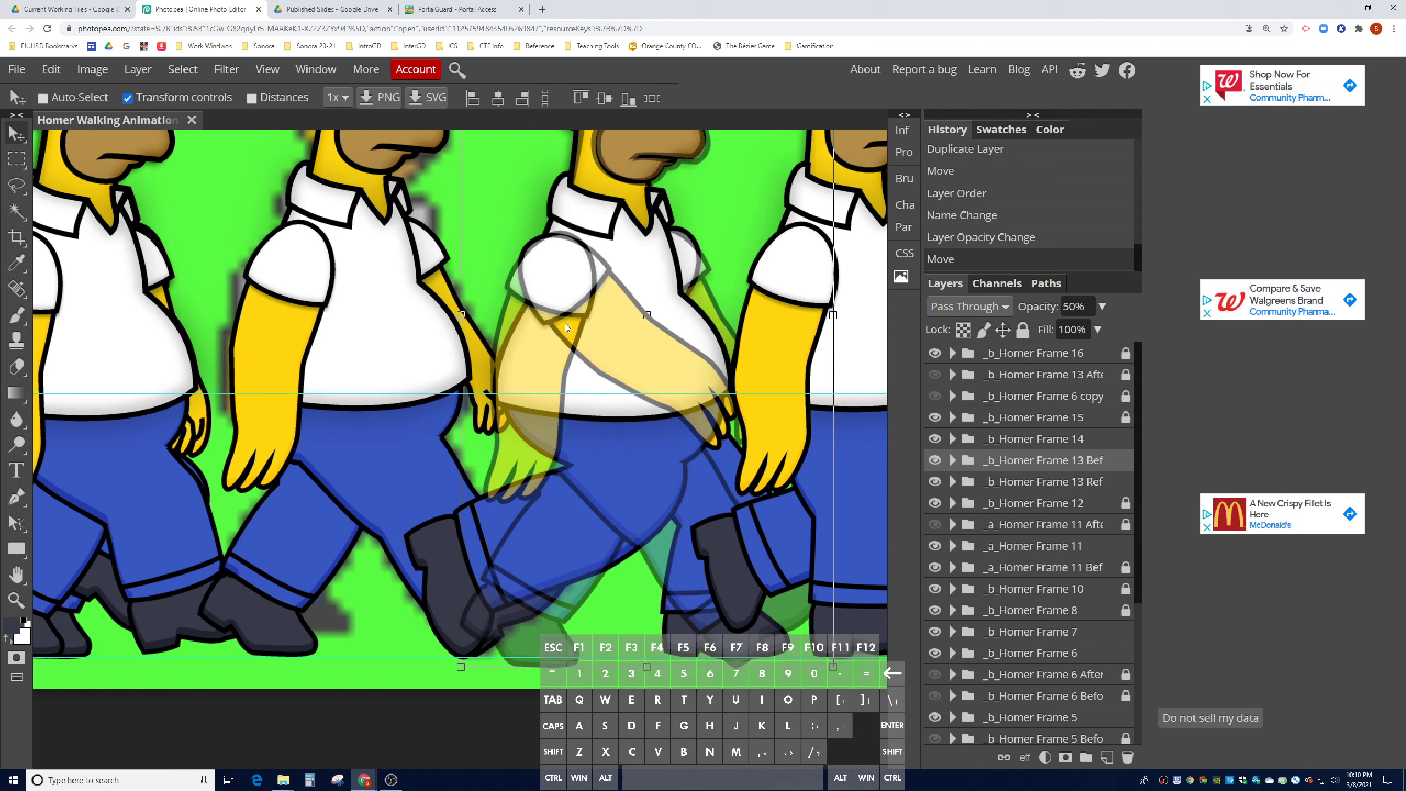
key("Right")
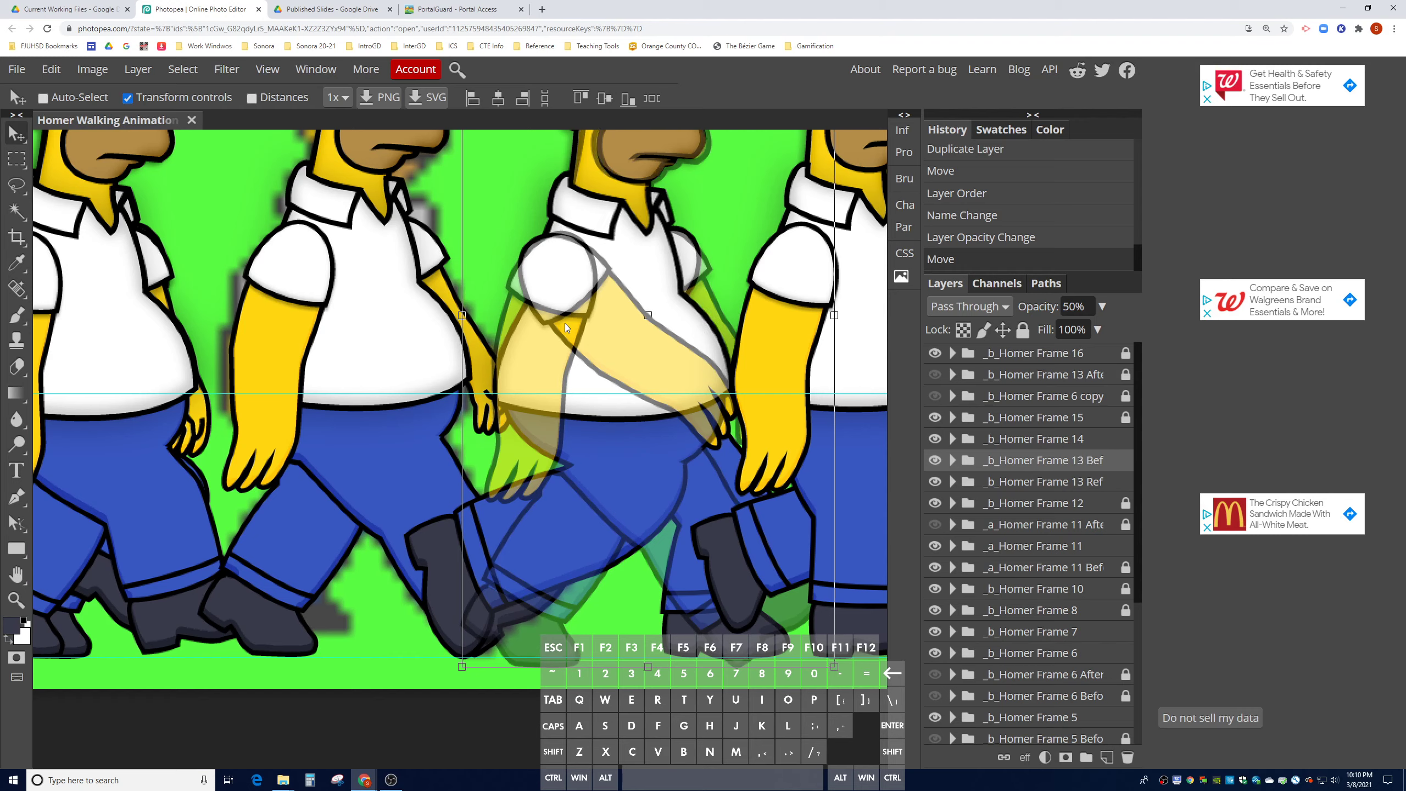
key("Left")
key("Left")
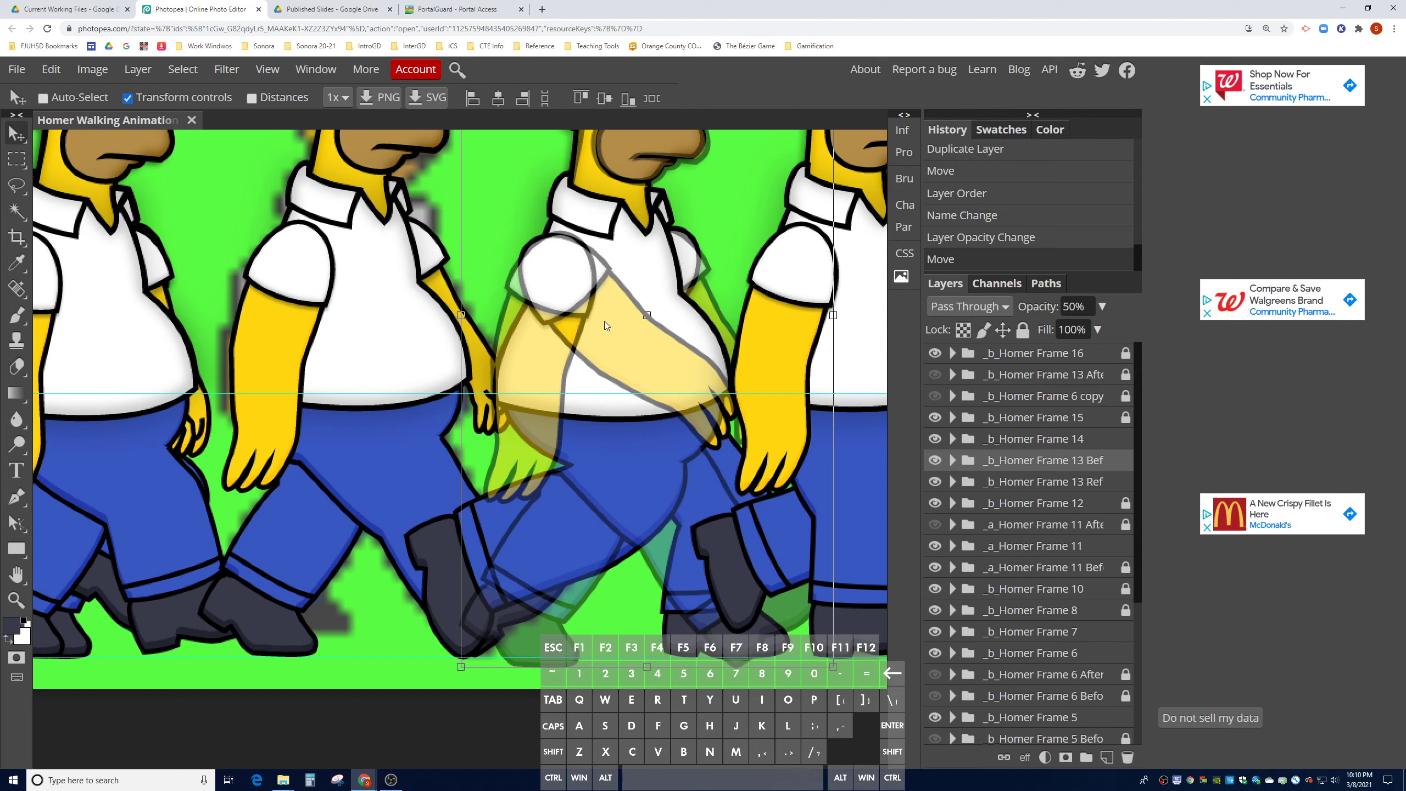
- Duplicate the Frame 13 Before group and rename the copy as _b_Homer Frame 13
right_click(1064, 464)
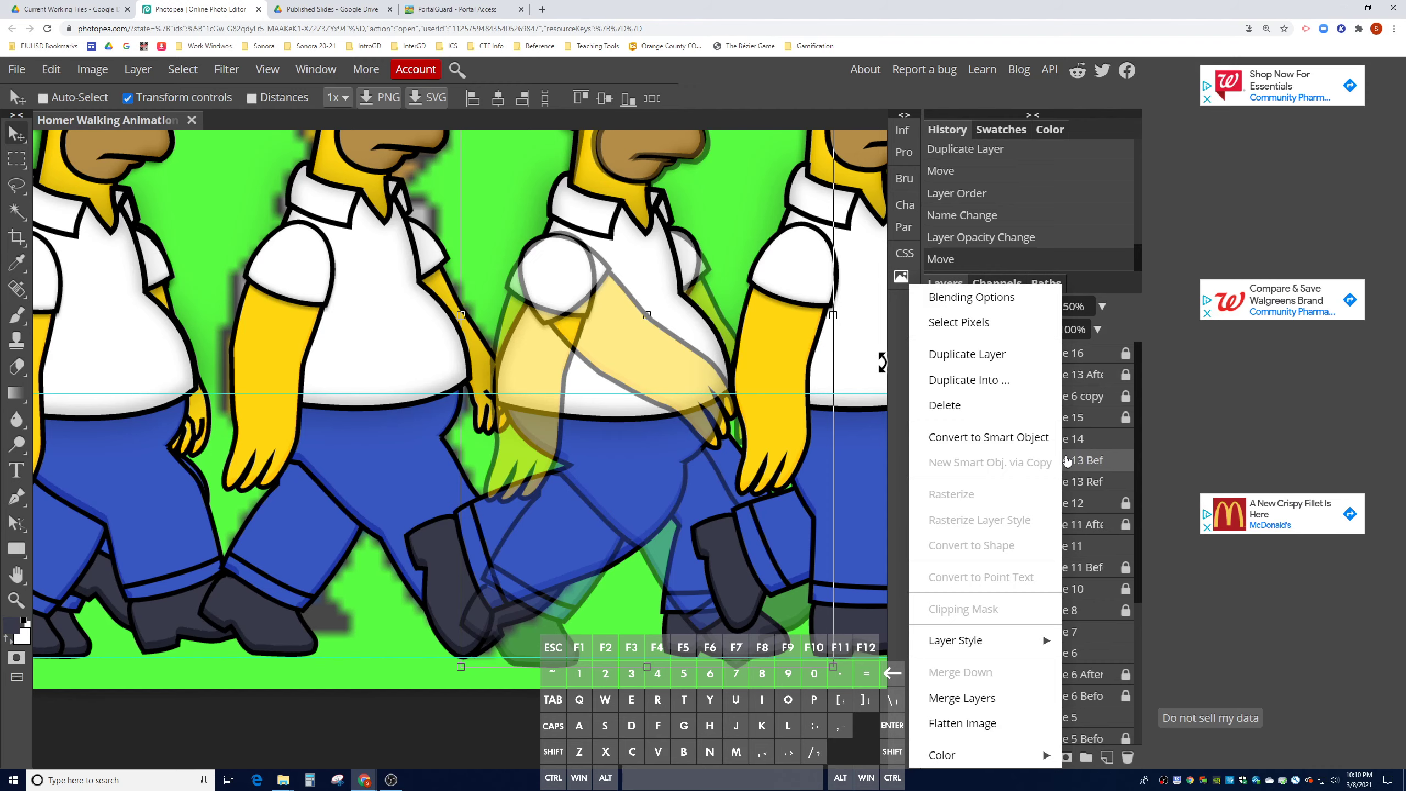
left_click(995, 357)
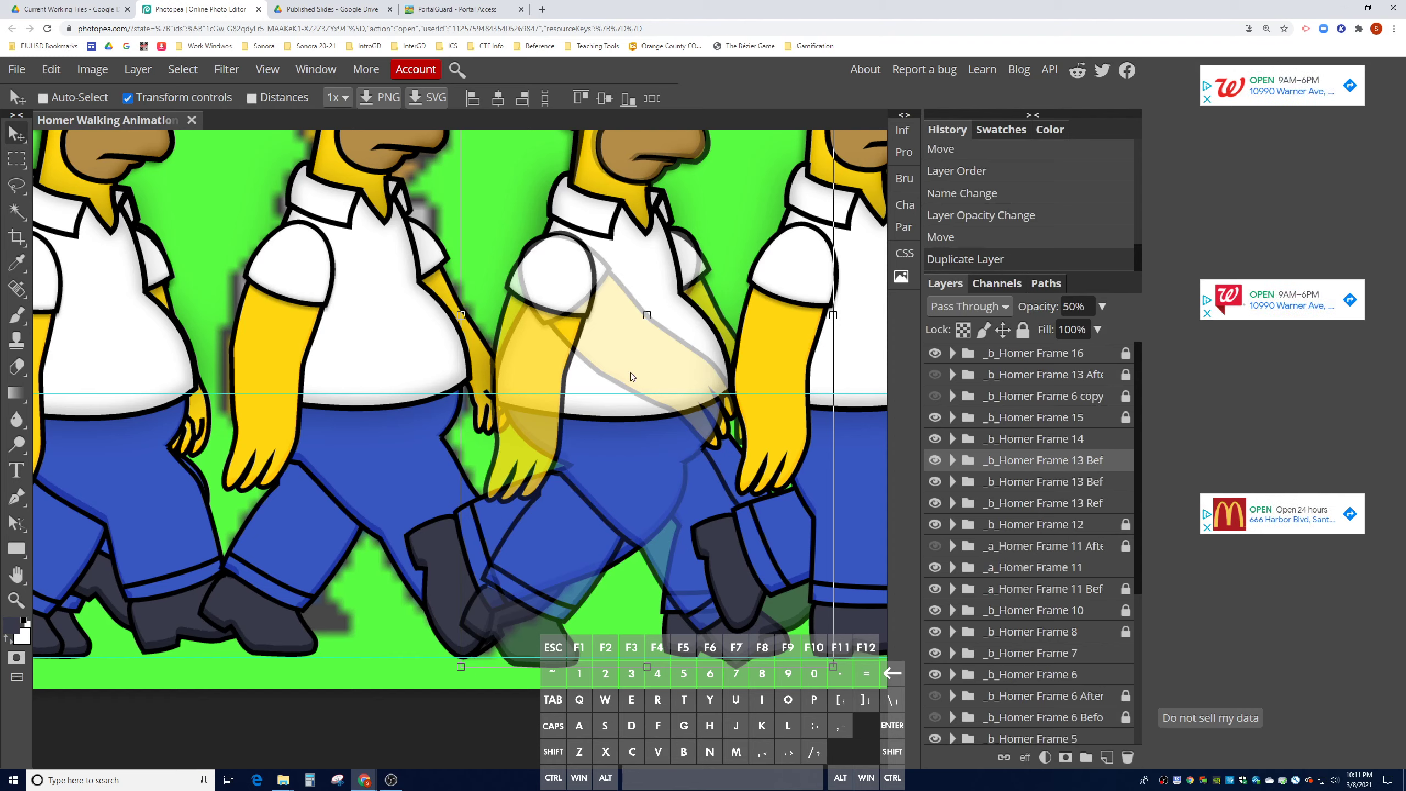
double_click(1066, 460)
left_click(1051, 461)
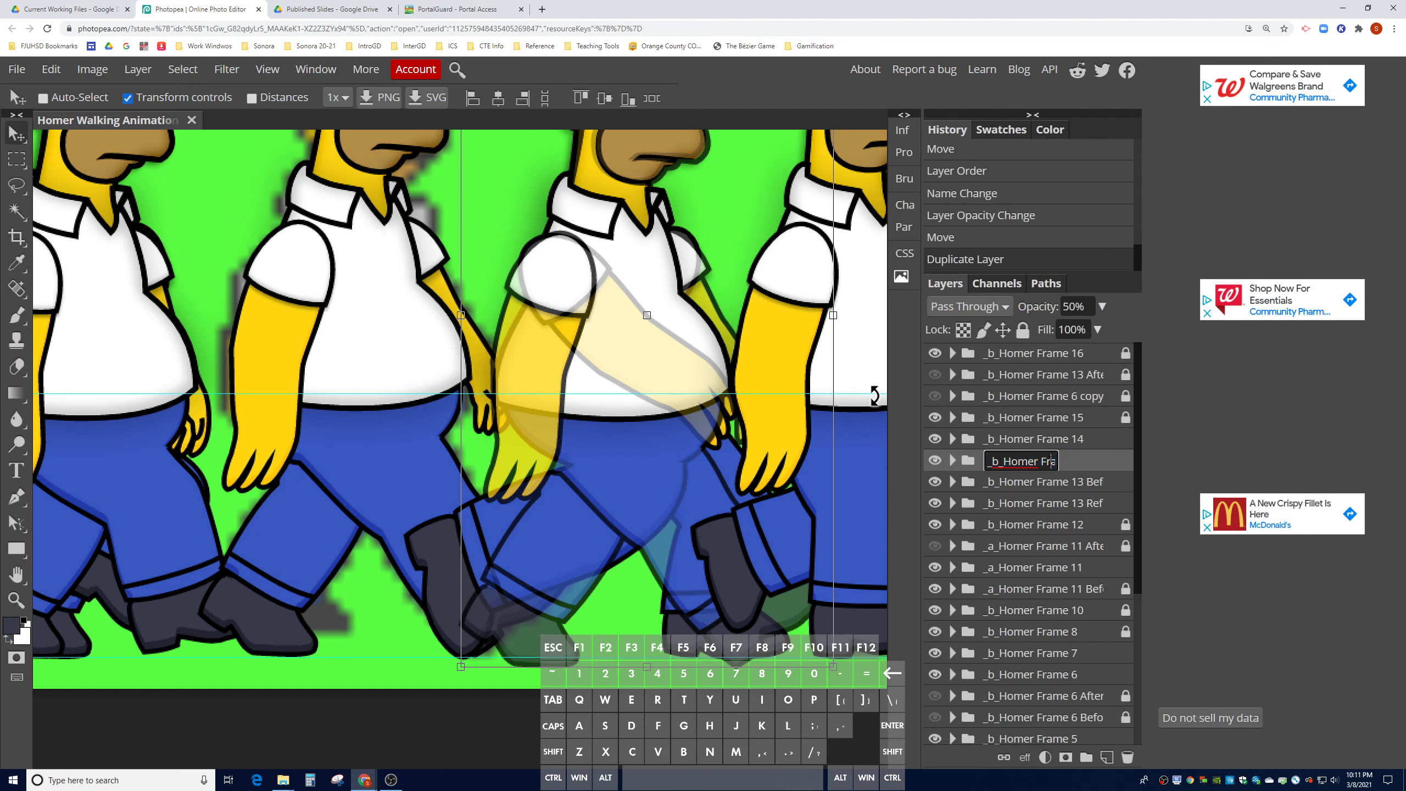
key("End")
key("BackSpace")
key("BackSpace")
key("BackSpace")
key("BackSpace")
key("BackSpace")
key("BackSpace")
key("BackSpace")
key("BackSpace")
key("BackSpace")
key("BackSpace")
key("BackSpace")
key("BackSpace")
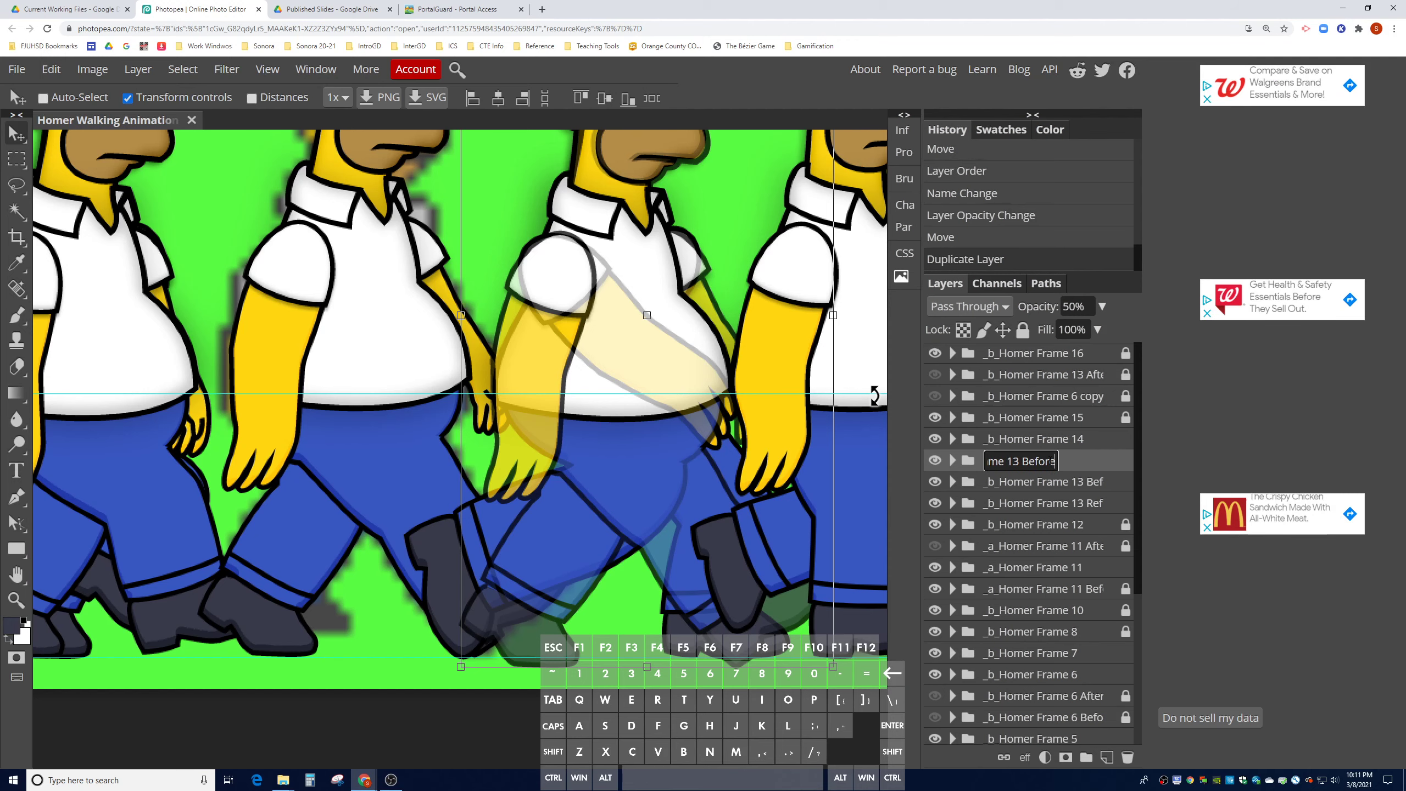
key("Return")
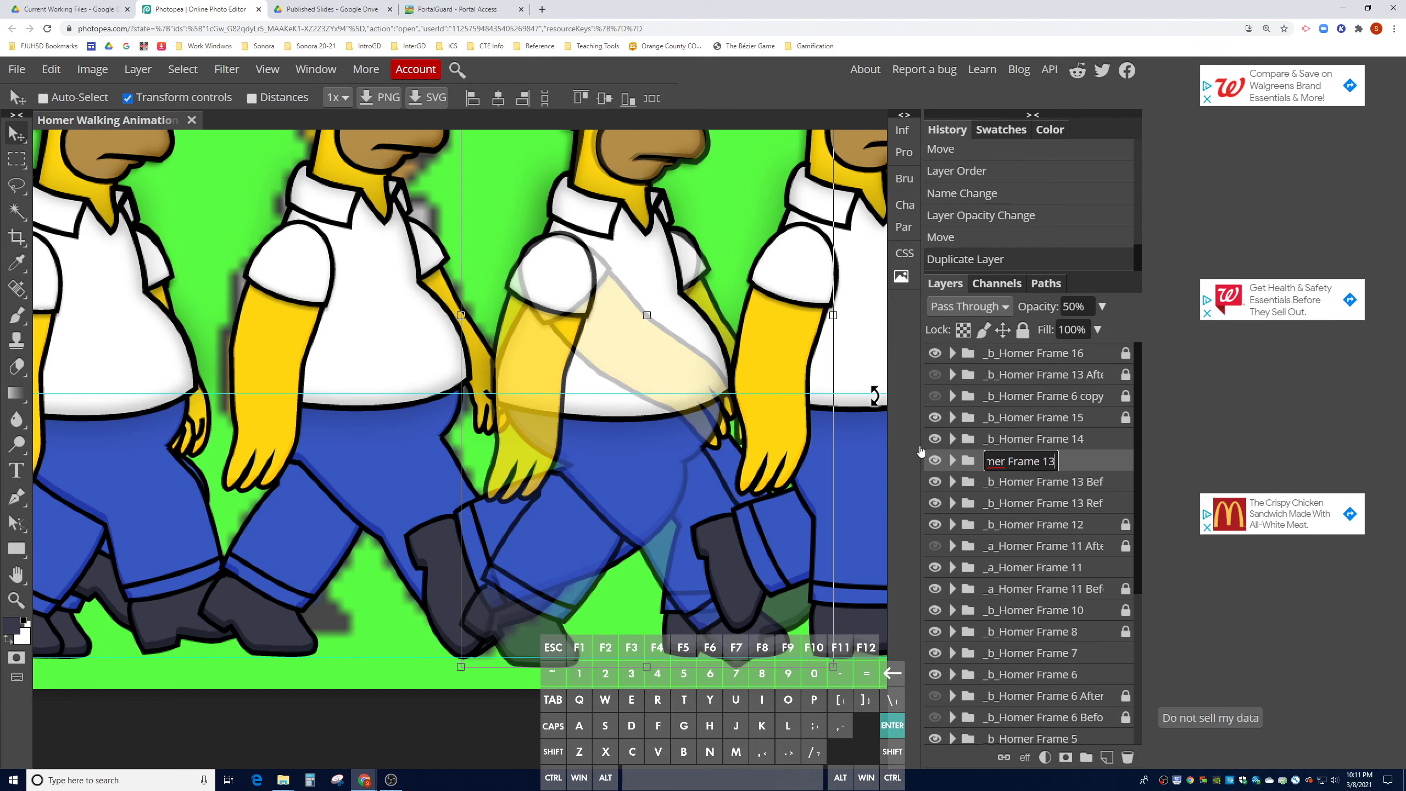
- Nudge the original Frame 13 Before figure upward until its feet rest on the lower ground guide
left_click(1013, 482)
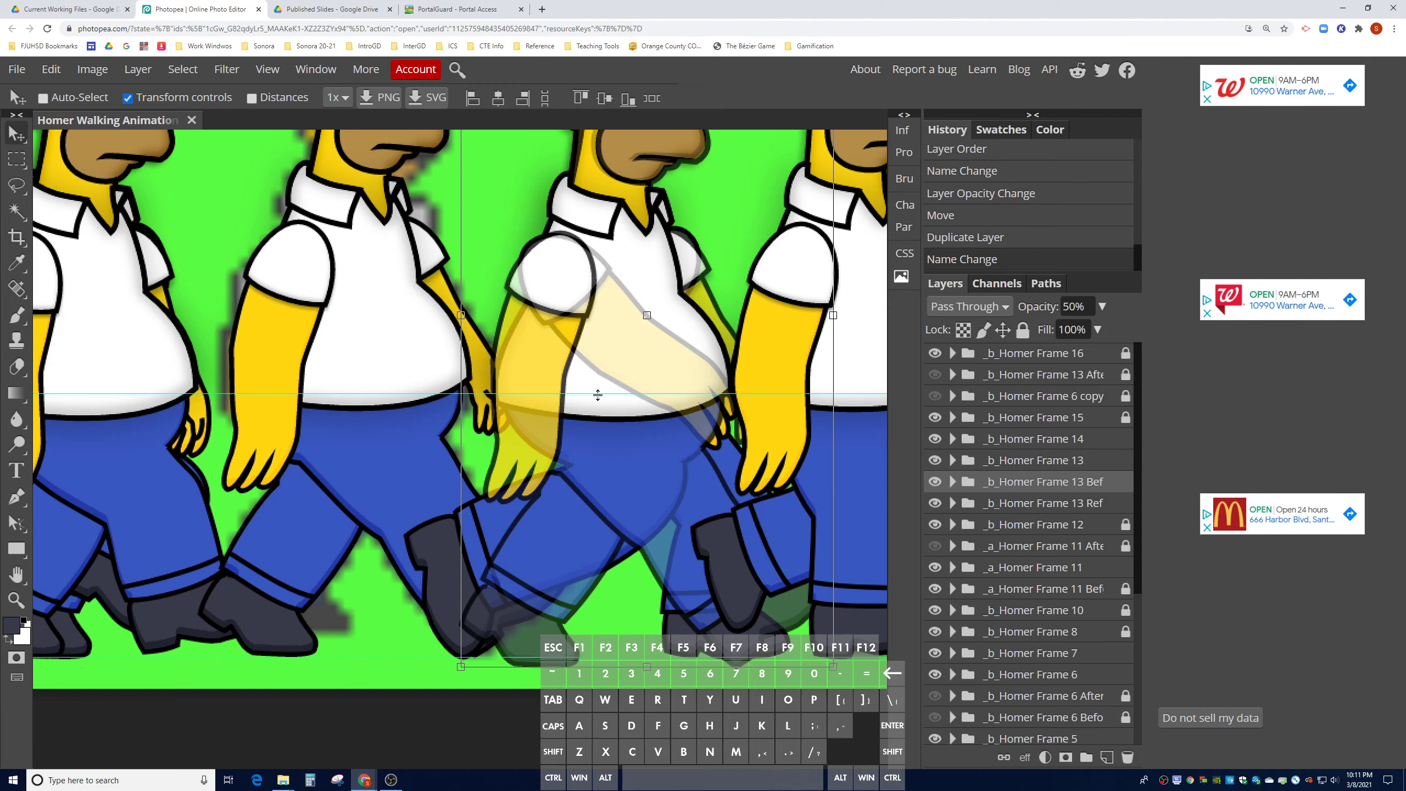
scroll(598, 394, "up", 3)
scroll(599, 393, "down", 3)
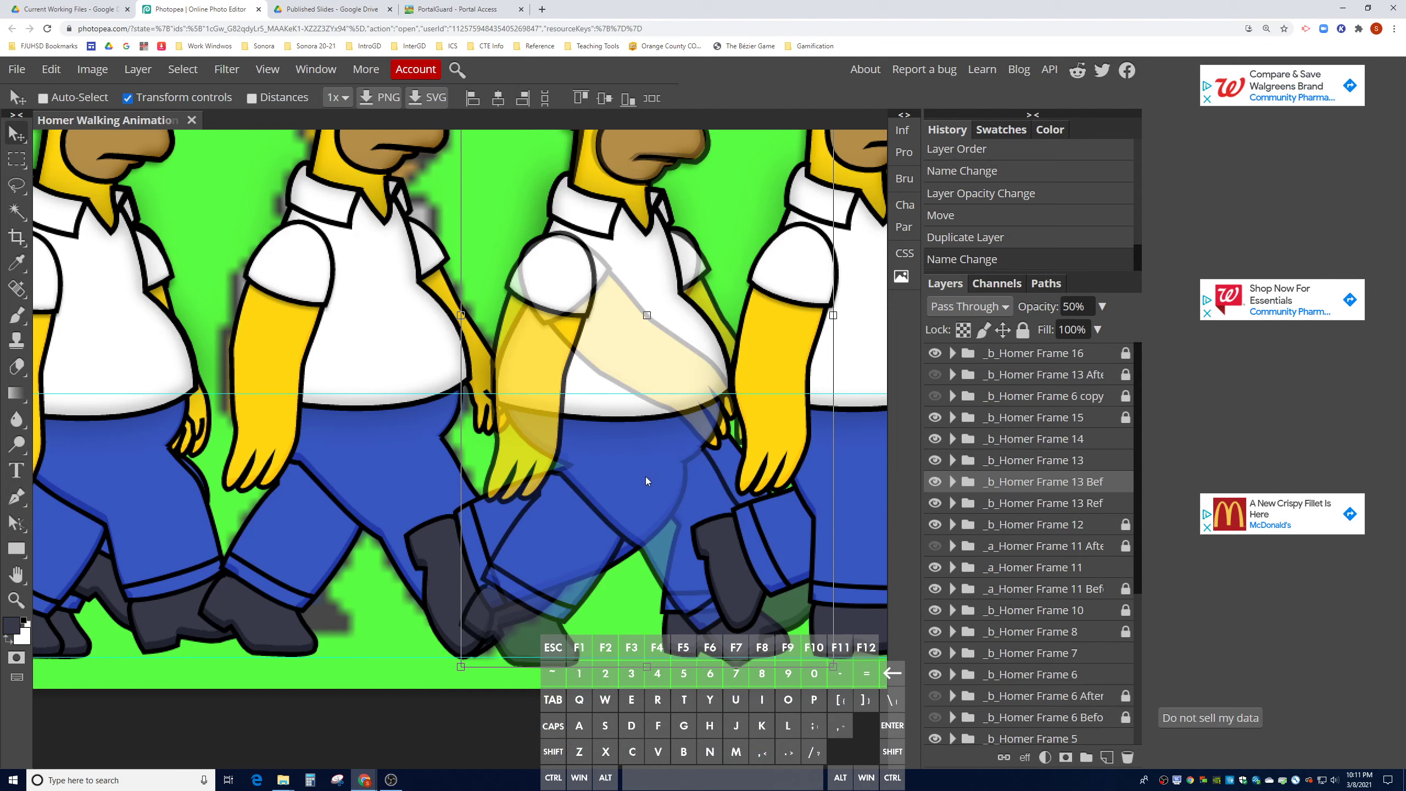
key("Up")
key("Up")
key("Up")
key("Up")
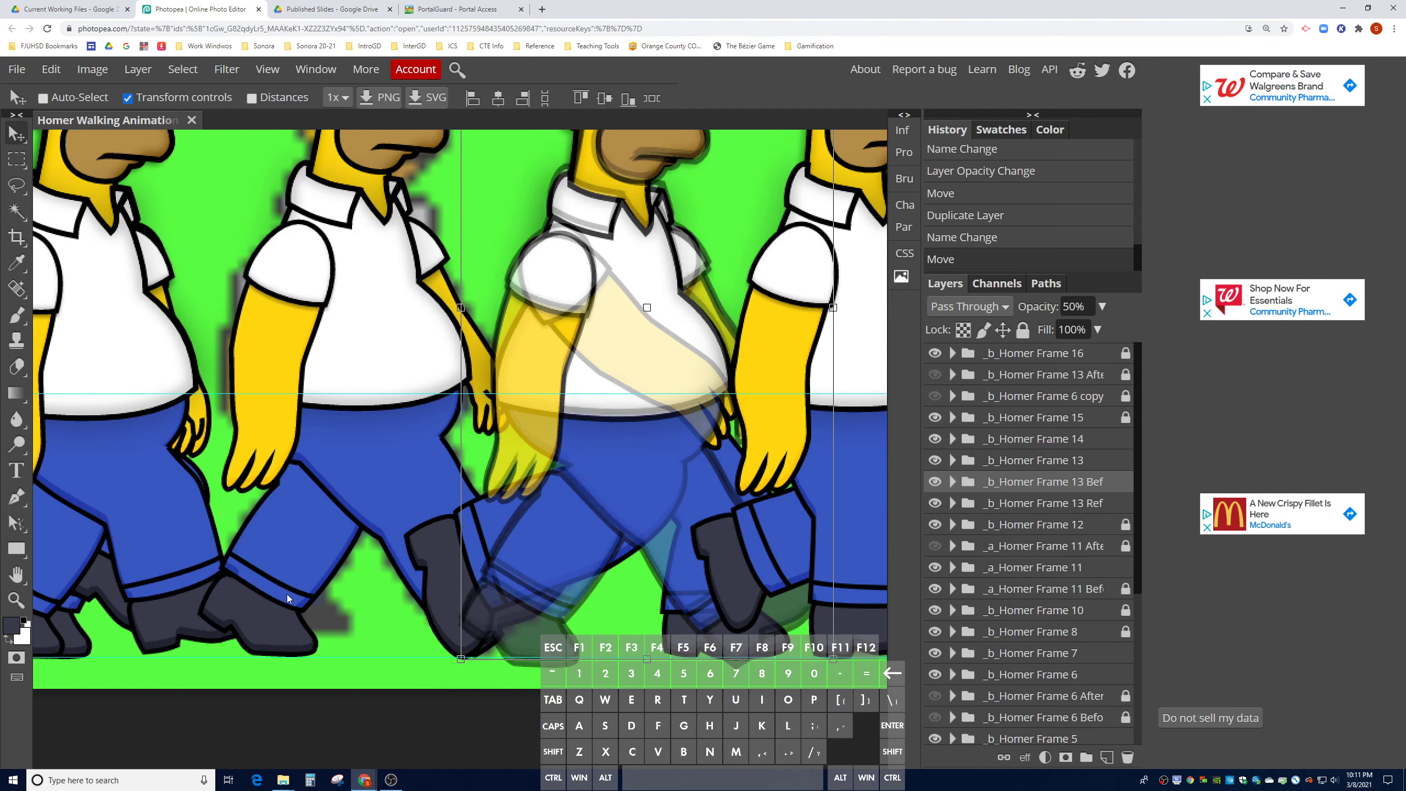
key("Up")
key("Up")
key("Up")
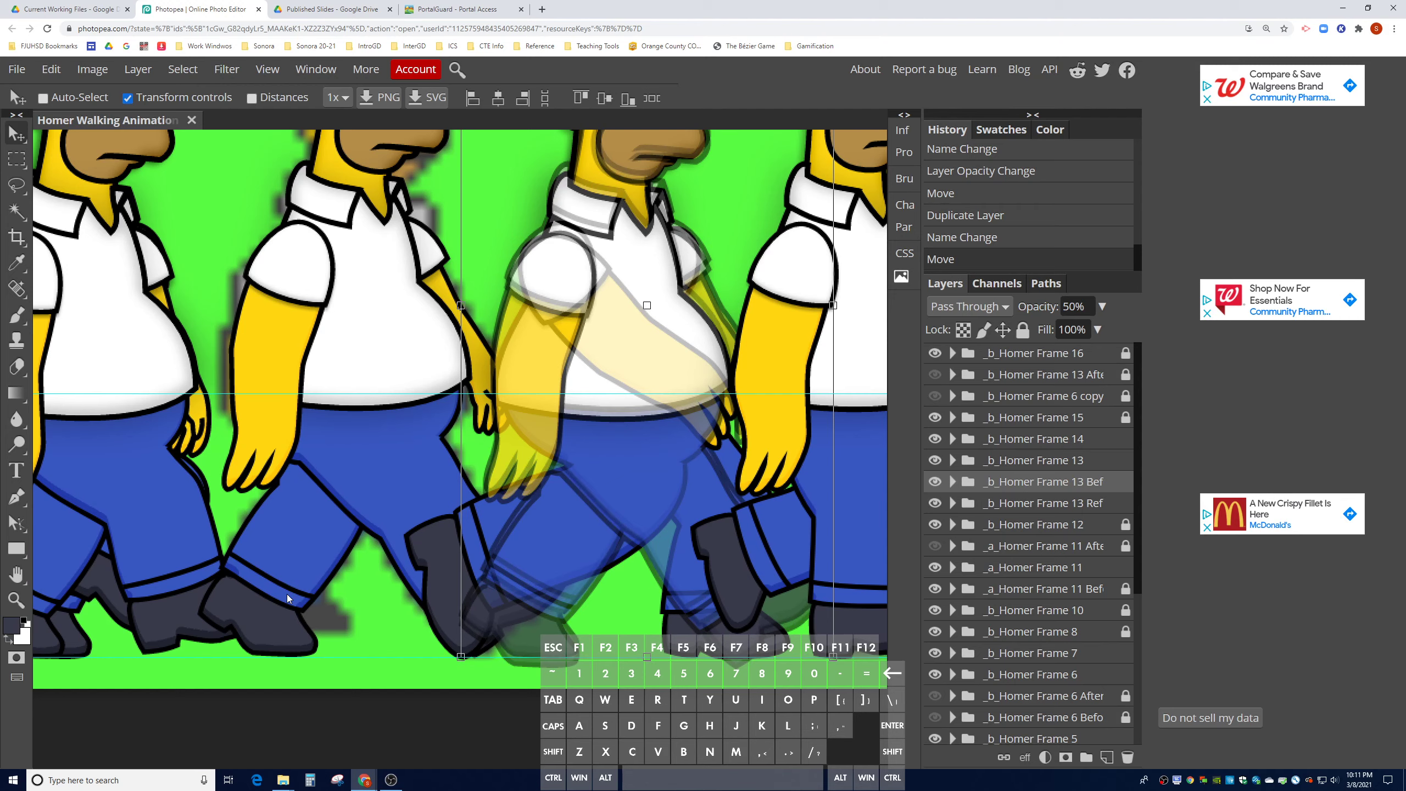
- Compare the Frame 13 Ref and Frame 13 Before groups on the canvas, and select the _b_Homer Frame 13 group
left_click(1045, 505)
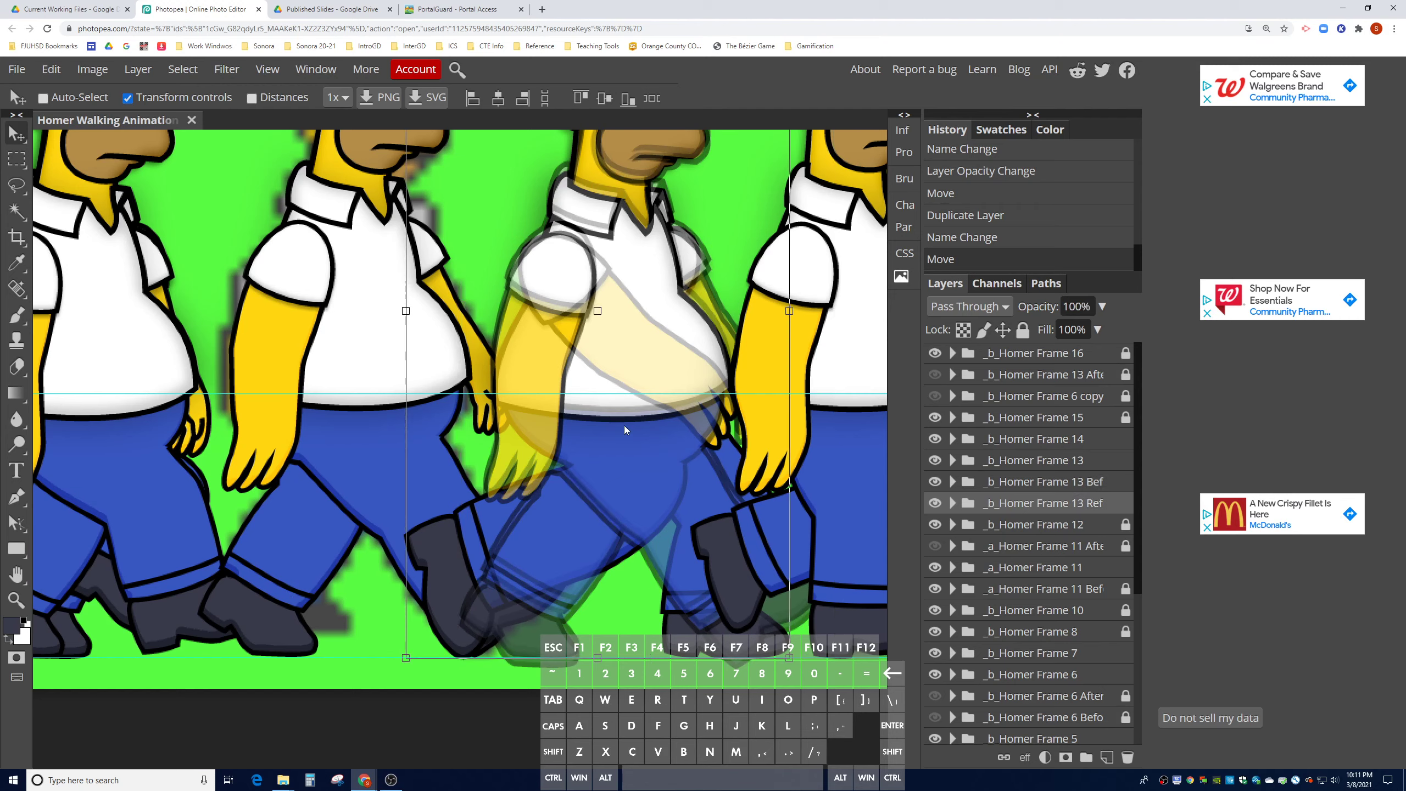
left_click(1084, 486)
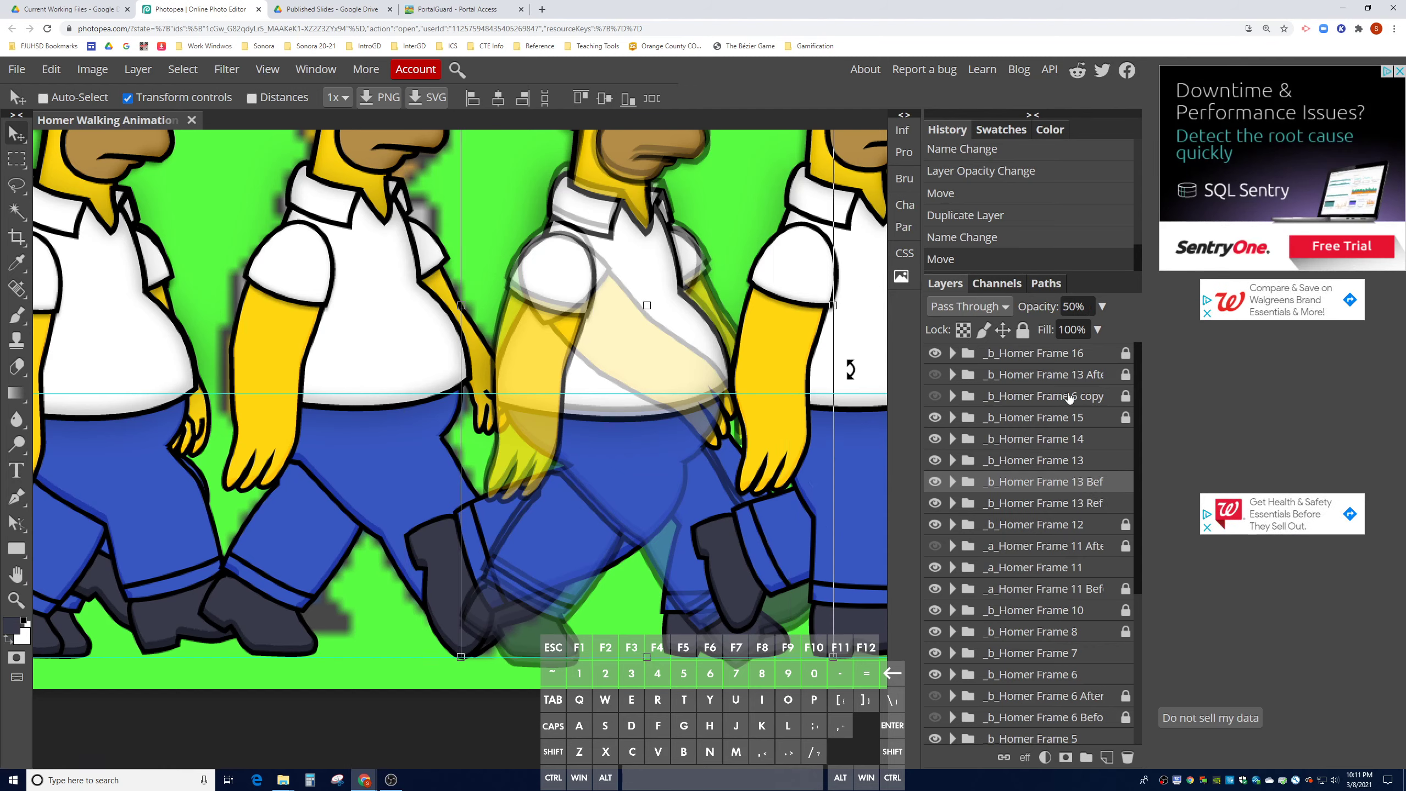
left_click(1099, 461)
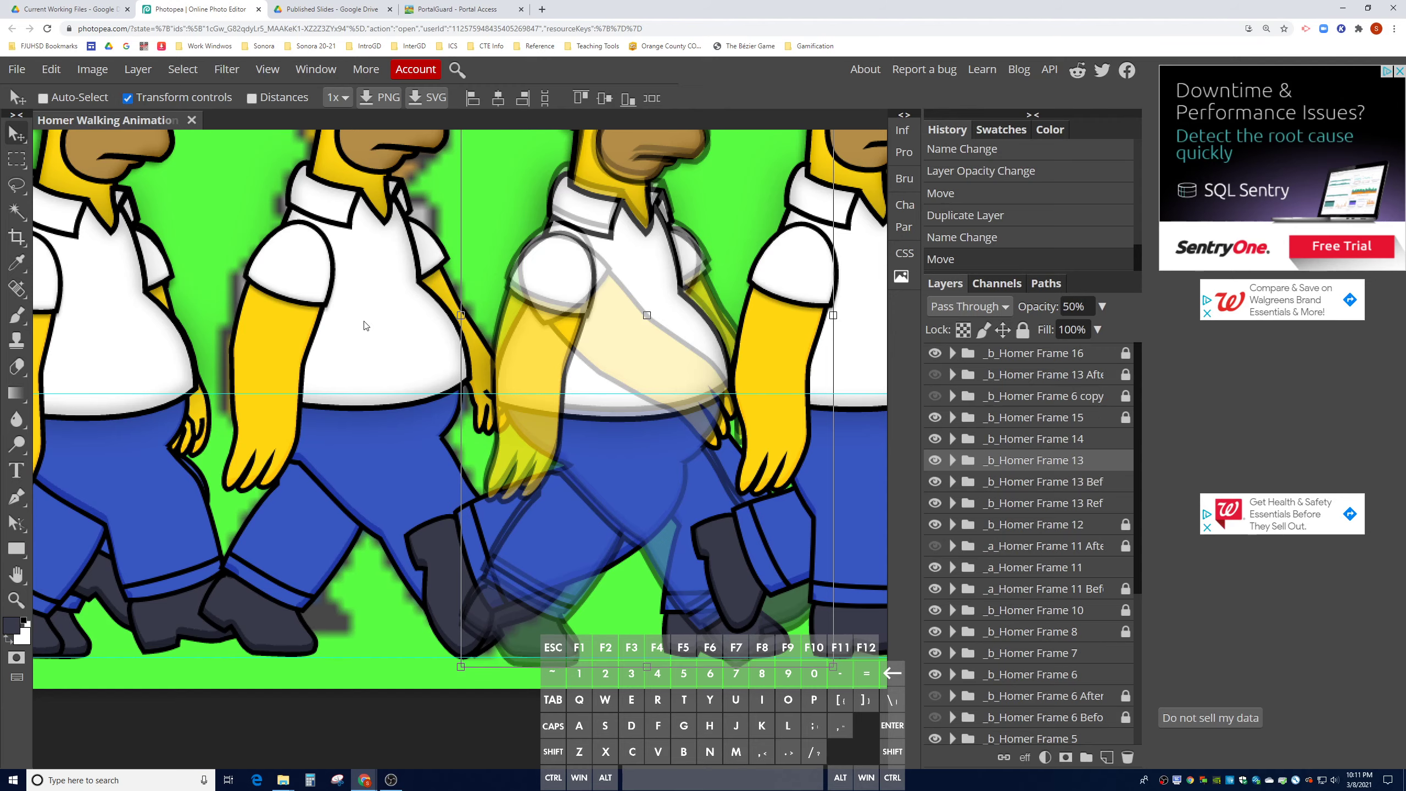
scroll(690, 317, "up", 4)
scroll(690, 317, "down", 4)
scroll(691, 317, "up", 1)
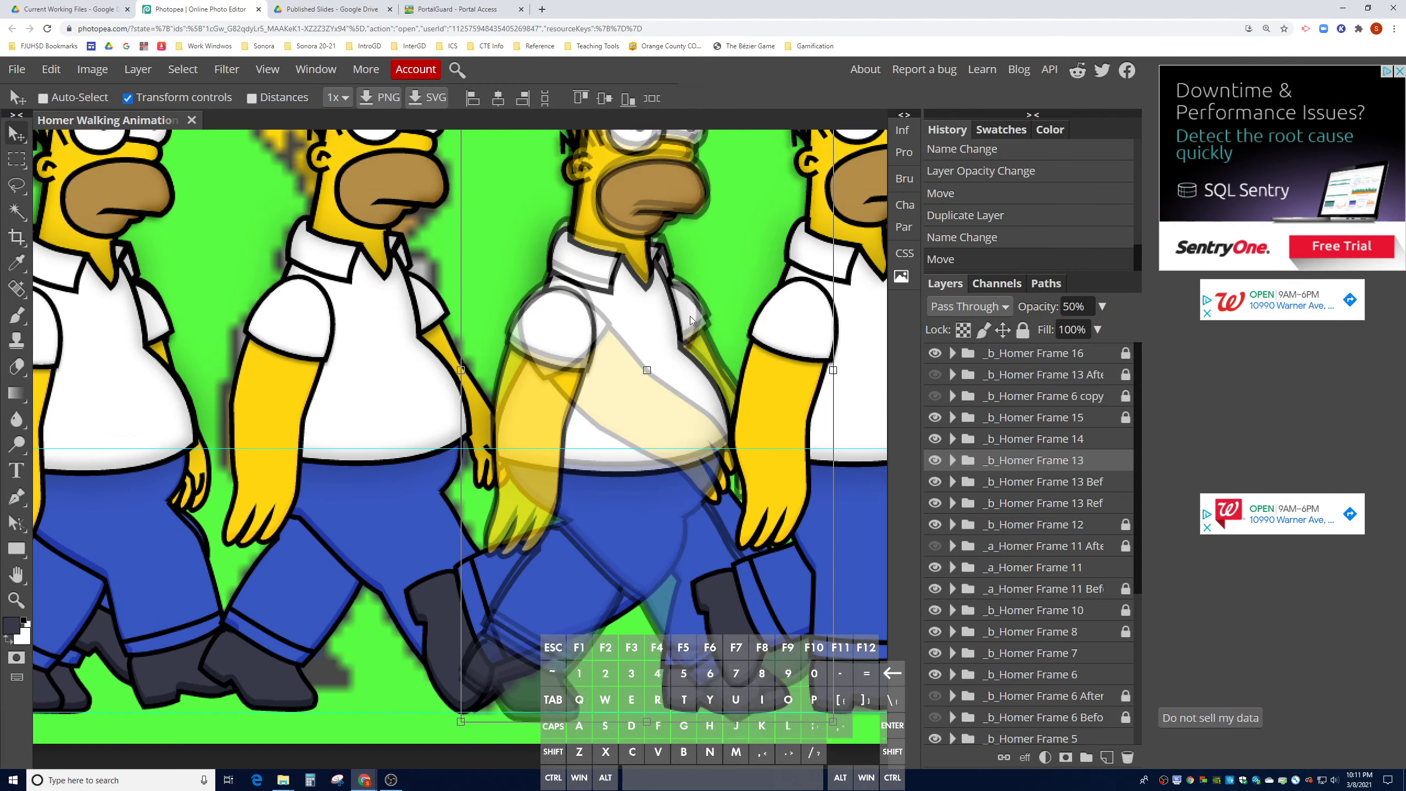
scroll(690, 317, "up", 3)
scroll(690, 317, "down", 4)
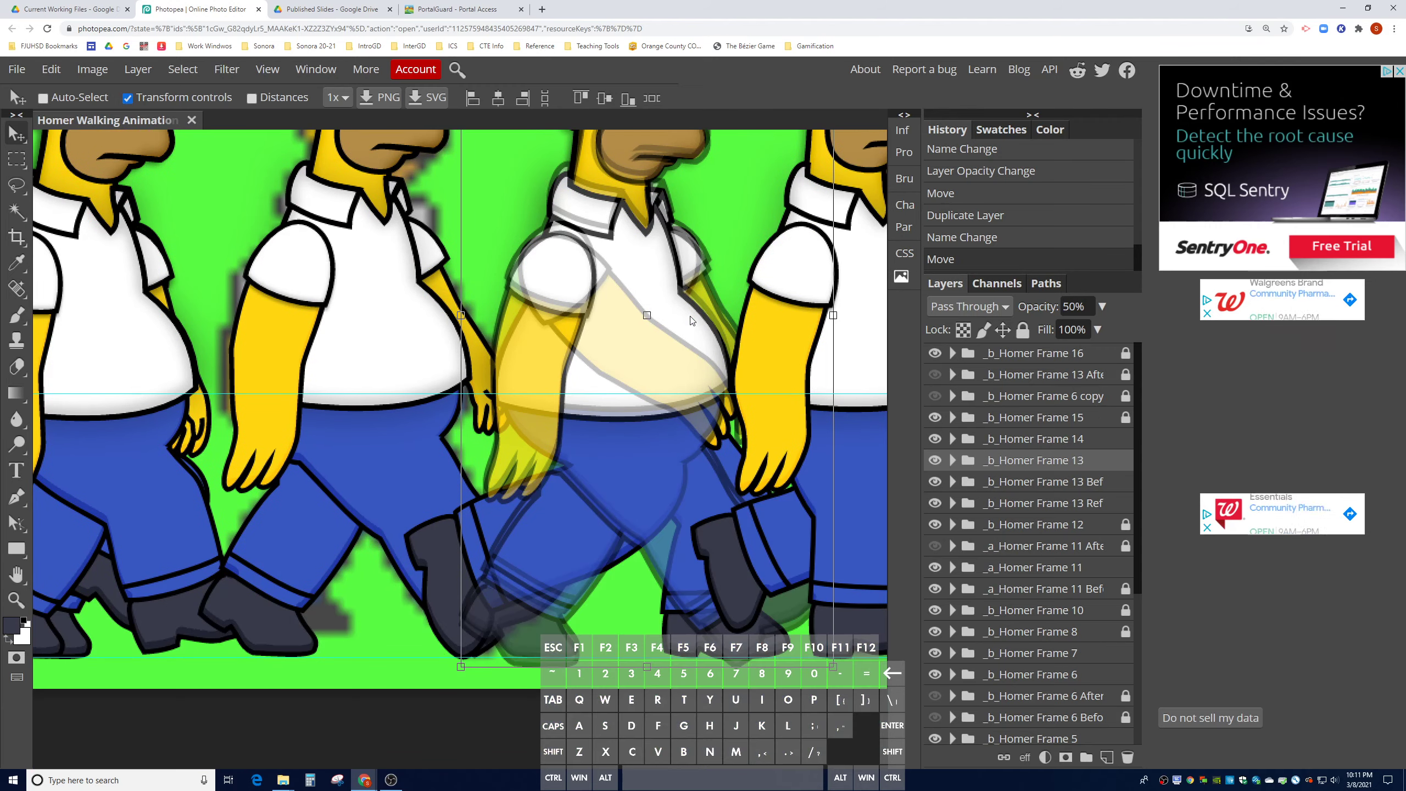
- Expand the _b_Homer Frame 13 group and collapse its Right Leg and Left Leg subgroups and the Head effects
left_click(952, 463)
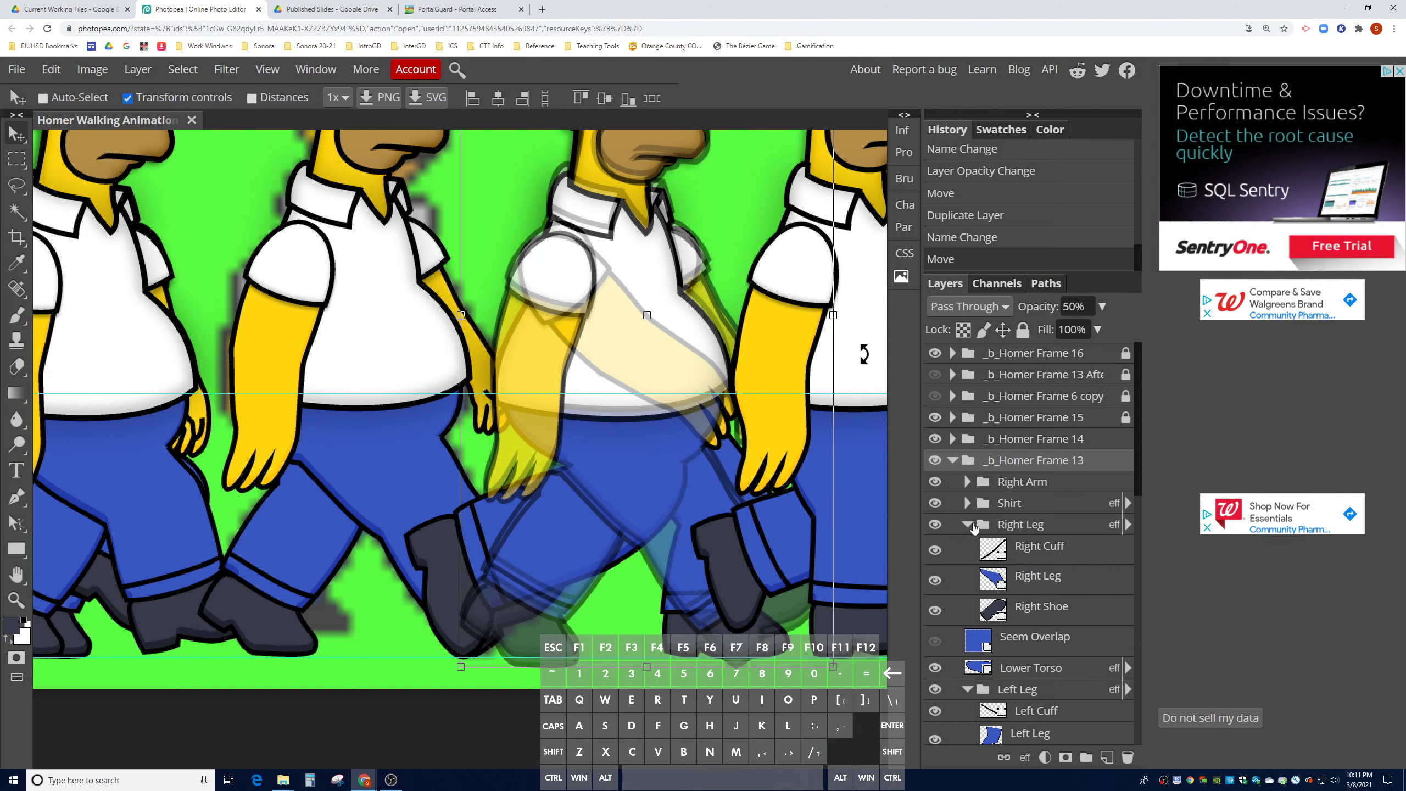
left_click(968, 598)
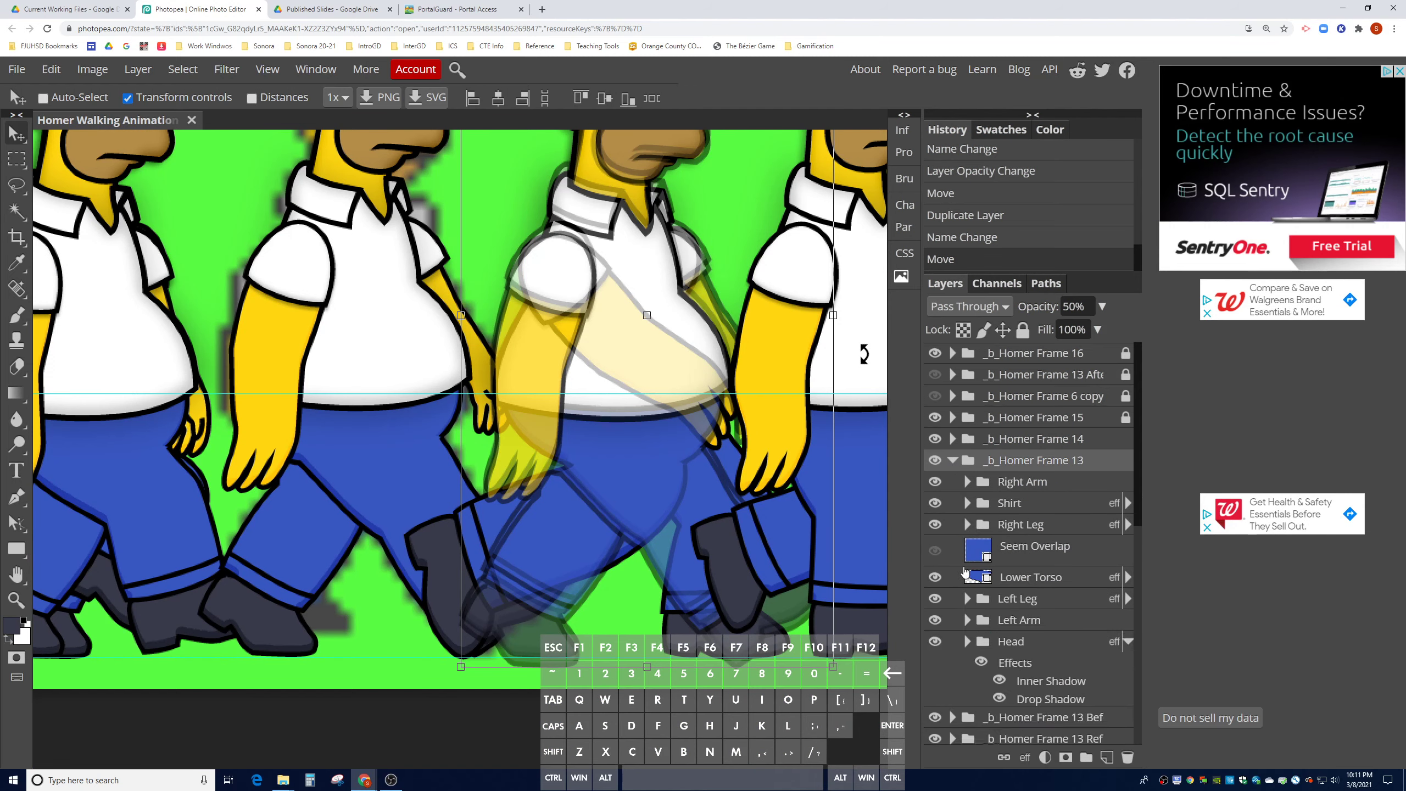
scroll(970, 597, "down", 1)
left_click(976, 592)
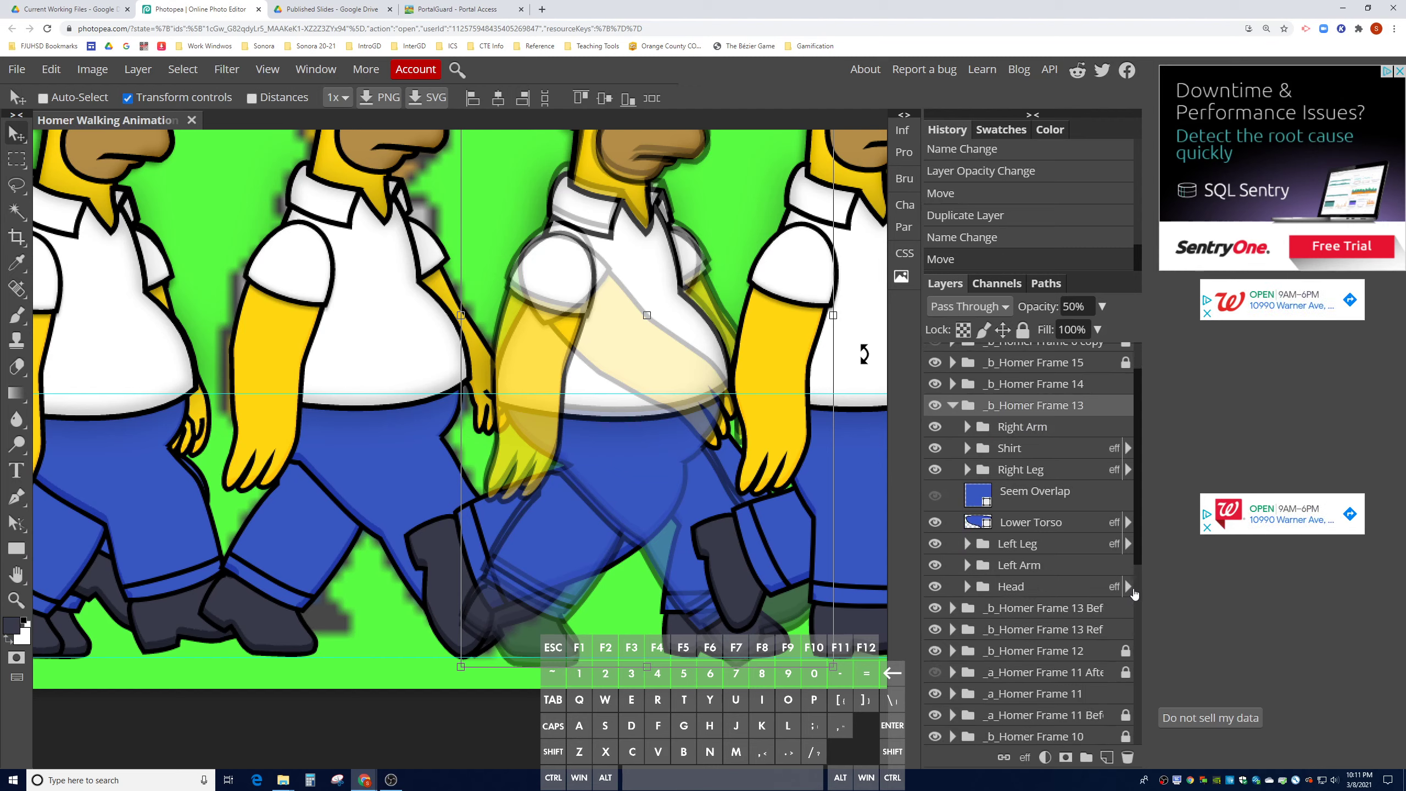
- Expand the Frame 13 Before and Frame 13 Ref groups, collapsing the Right Leg, Left Leg and Head effects in Frame 13 Before
left_click(953, 608)
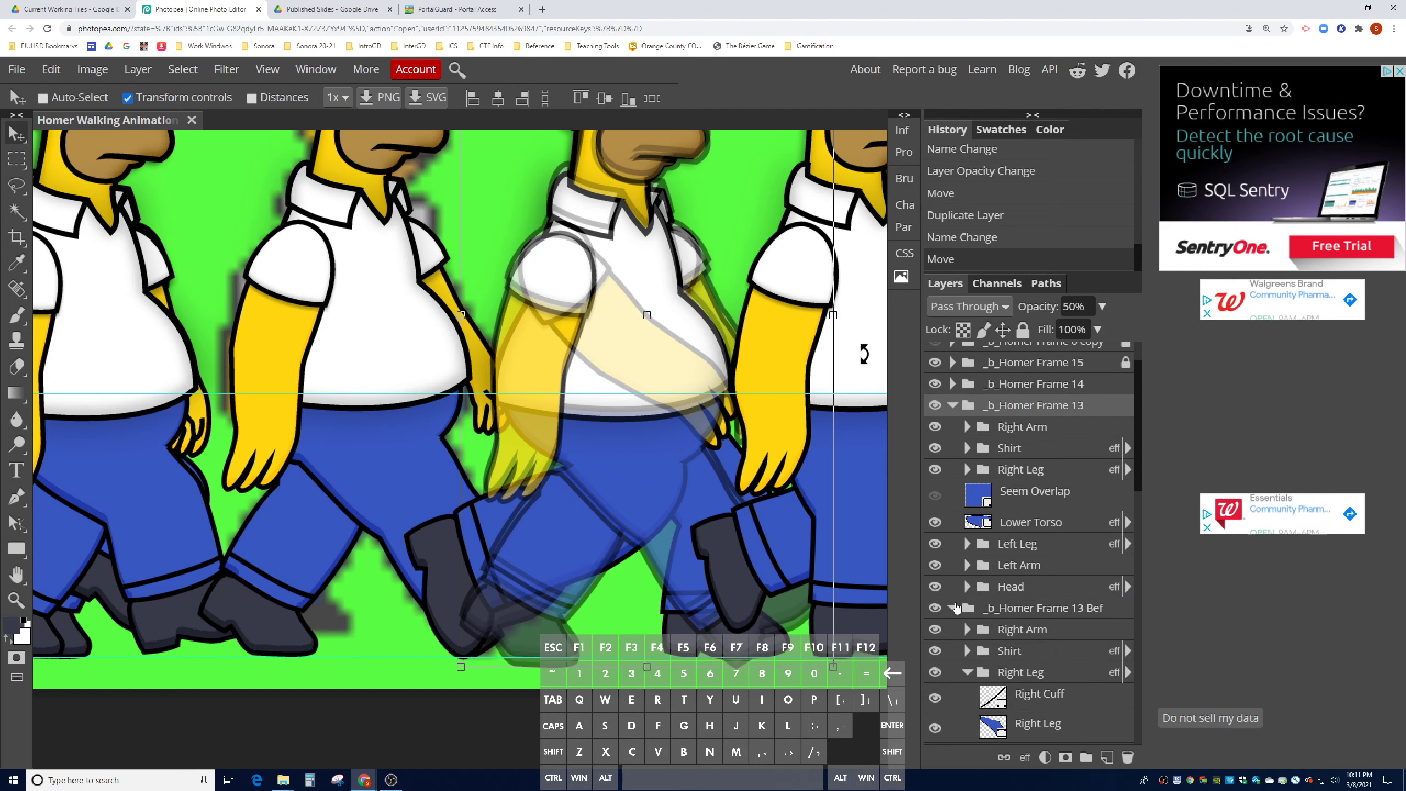
scroll(966, 587, "down", 2)
left_click(968, 561)
scroll(969, 570, "down", 3)
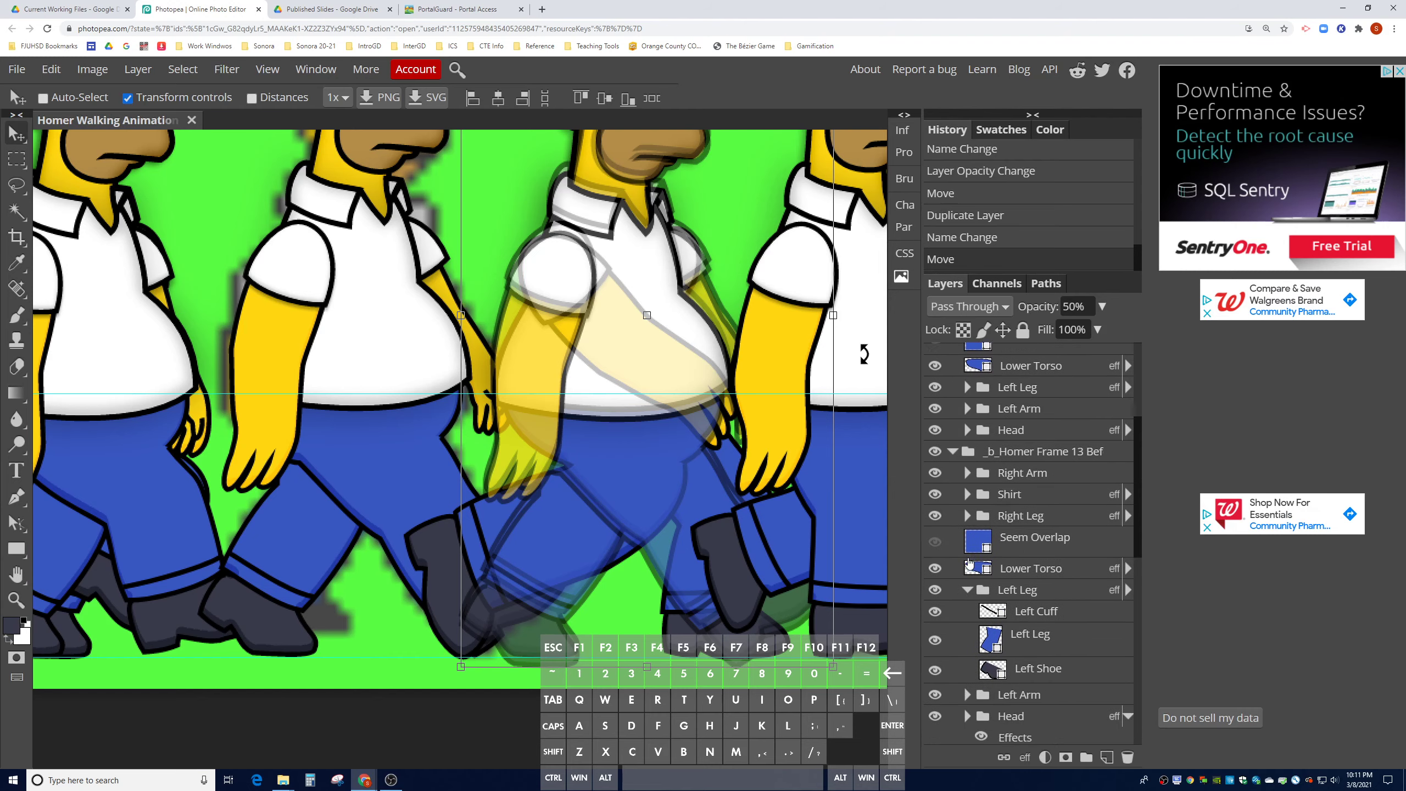
left_click(968, 582)
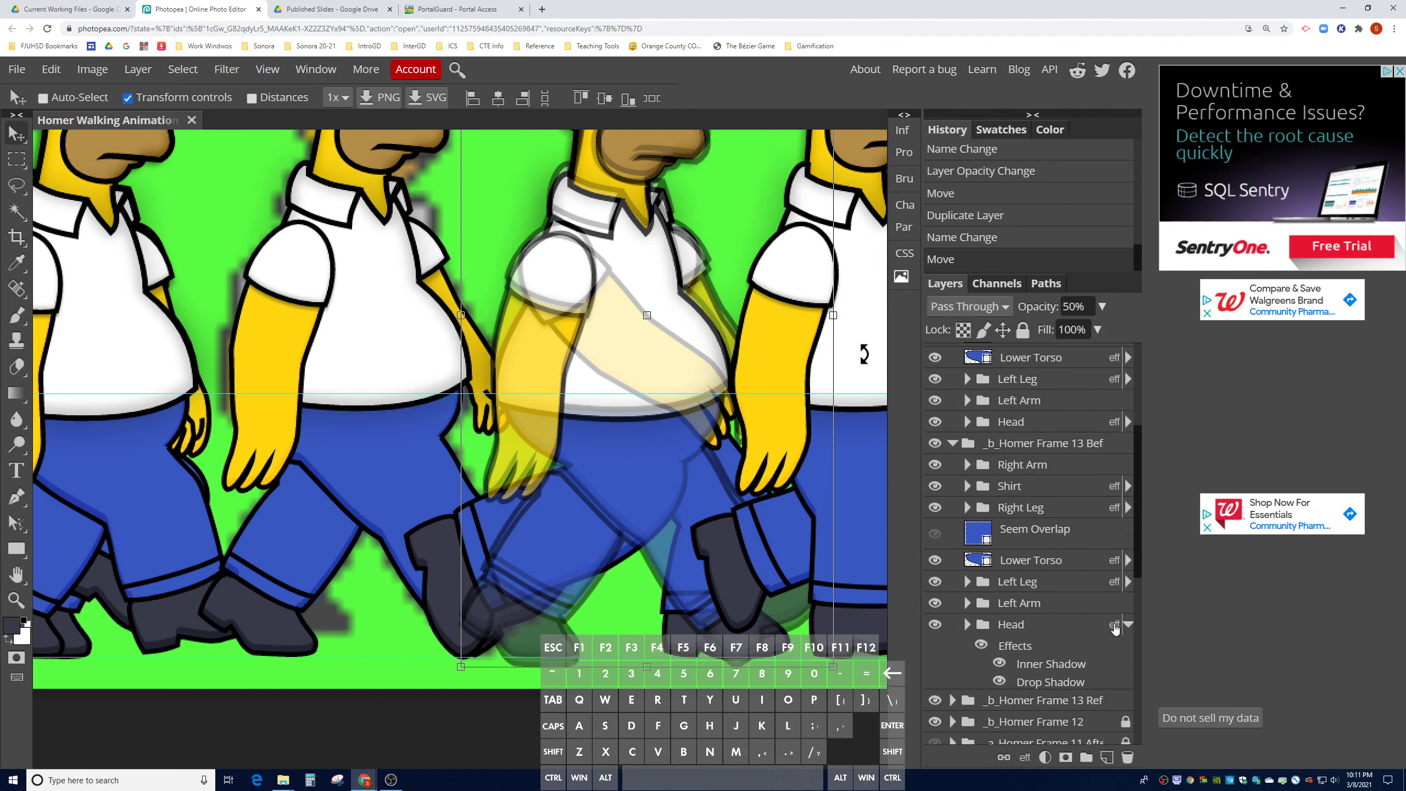
left_click(1126, 624)
scroll(1007, 585, "down", 3)
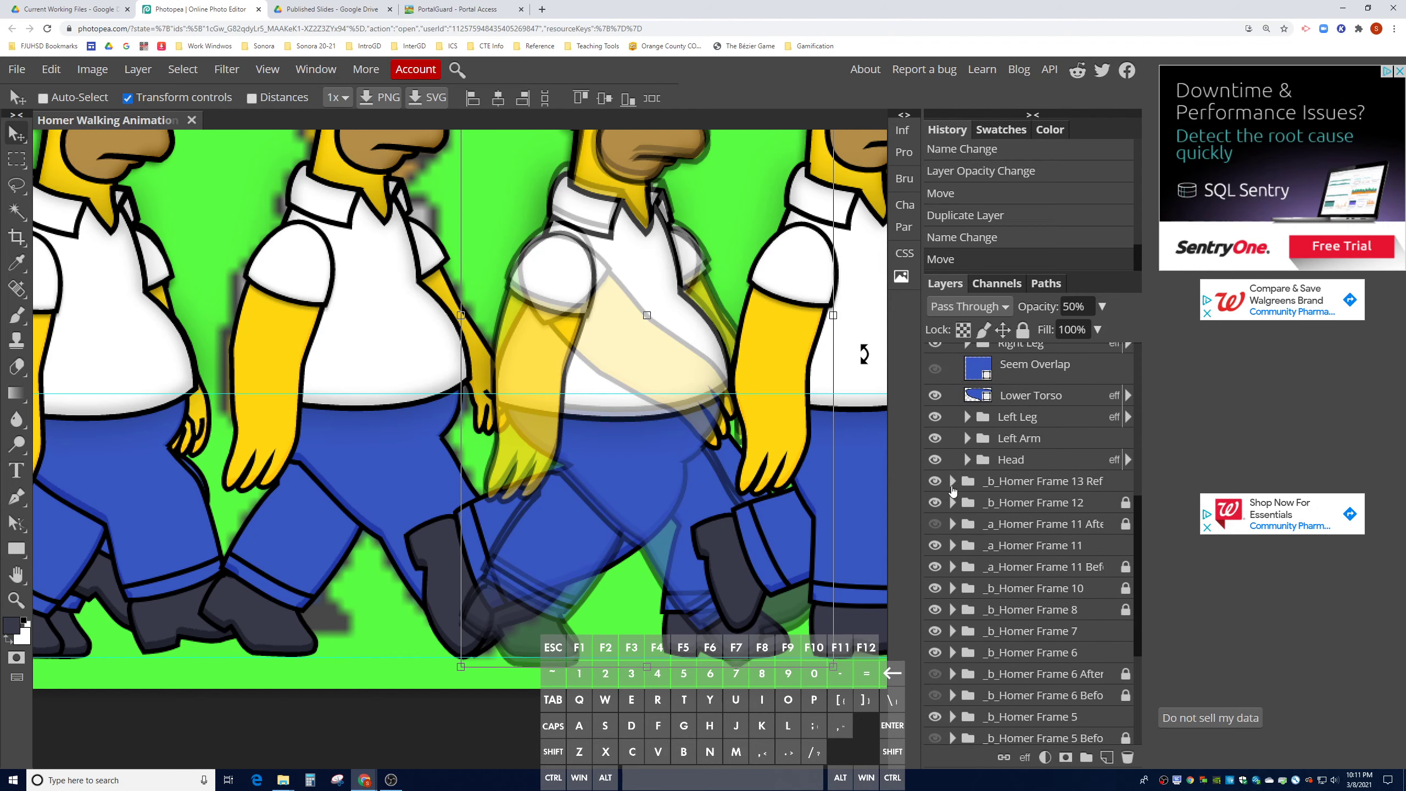
left_click(951, 485)
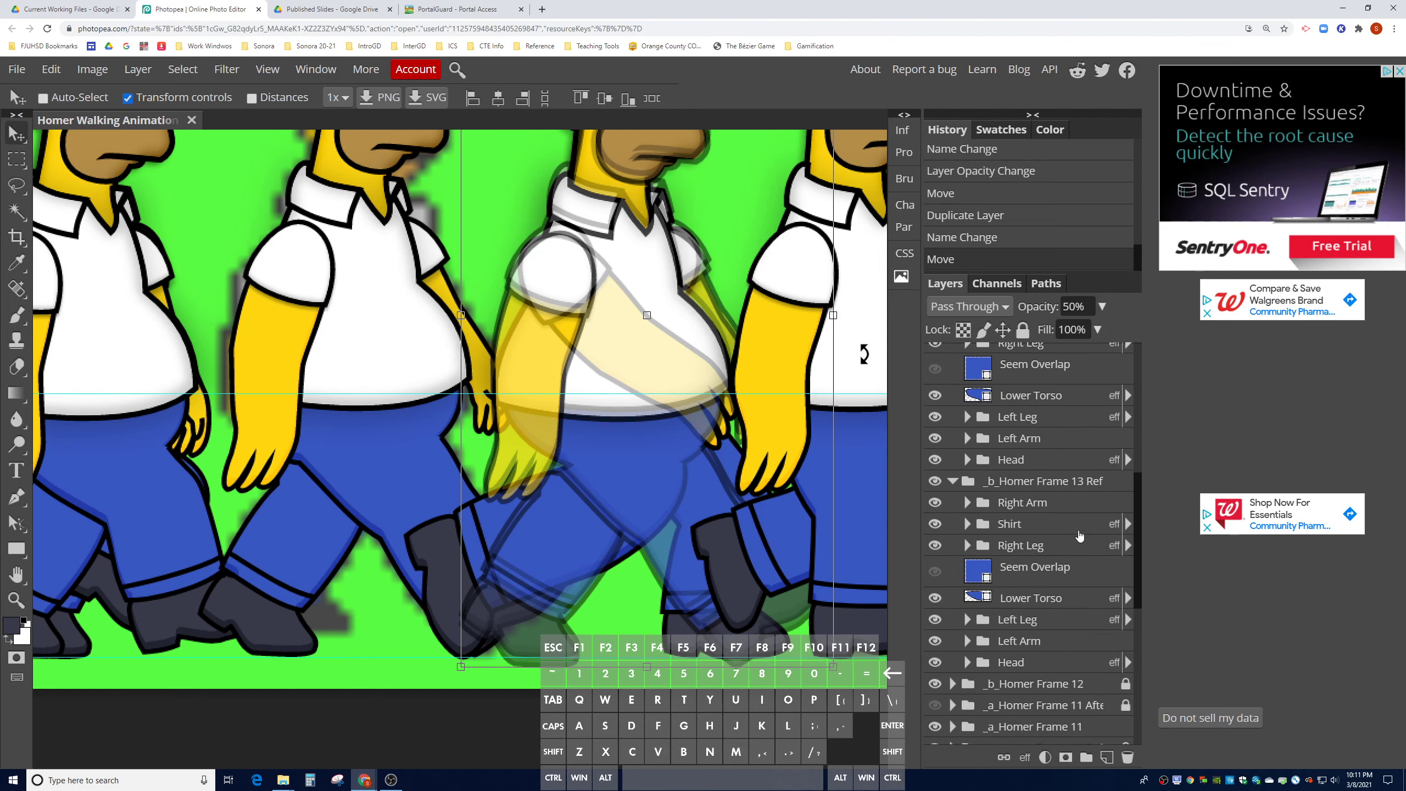
- Lock the Frame 13 Before and Frame 13 Ref groups completely
scroll(1066, 521, "up", 2)
scroll(1066, 521, "up", 6)
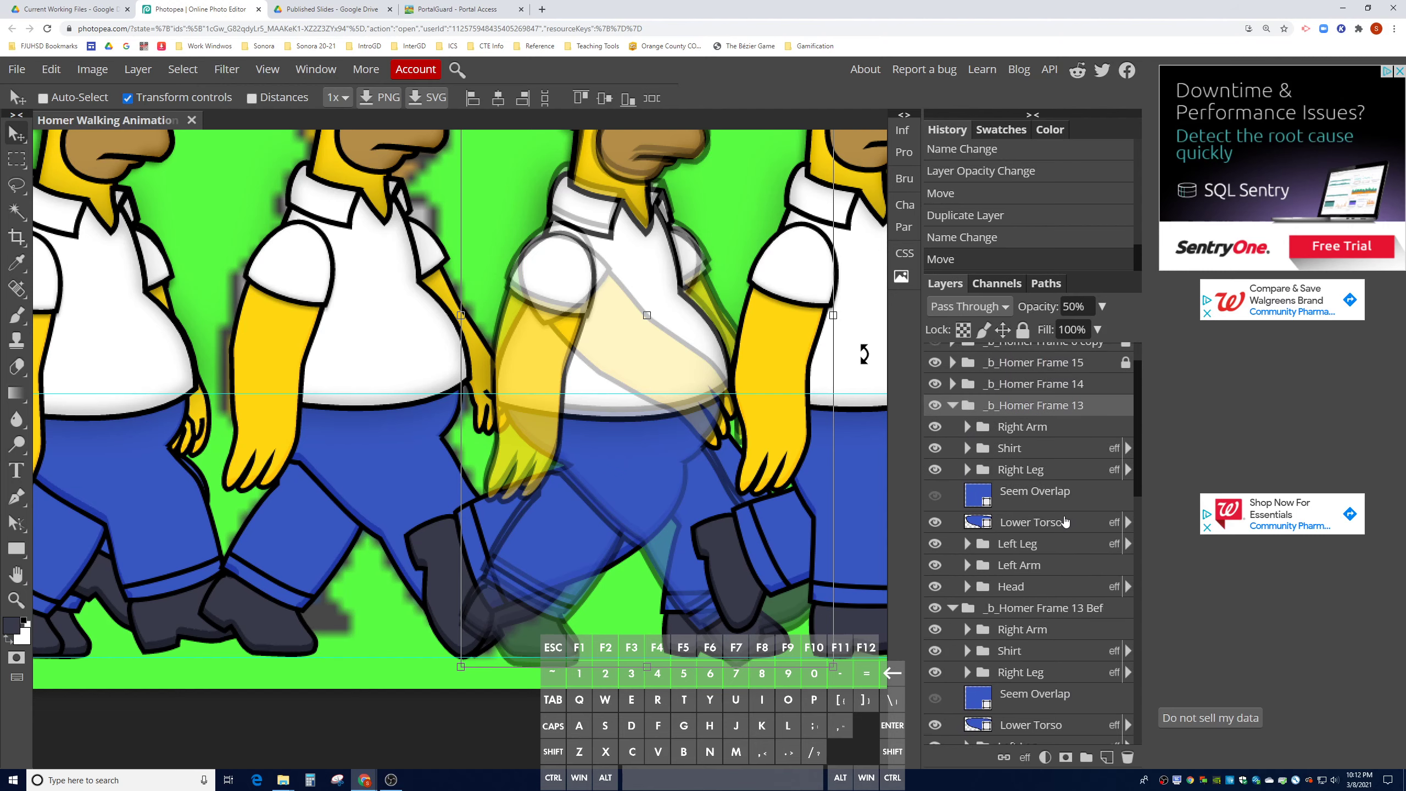
scroll(1066, 520, "down", 1)
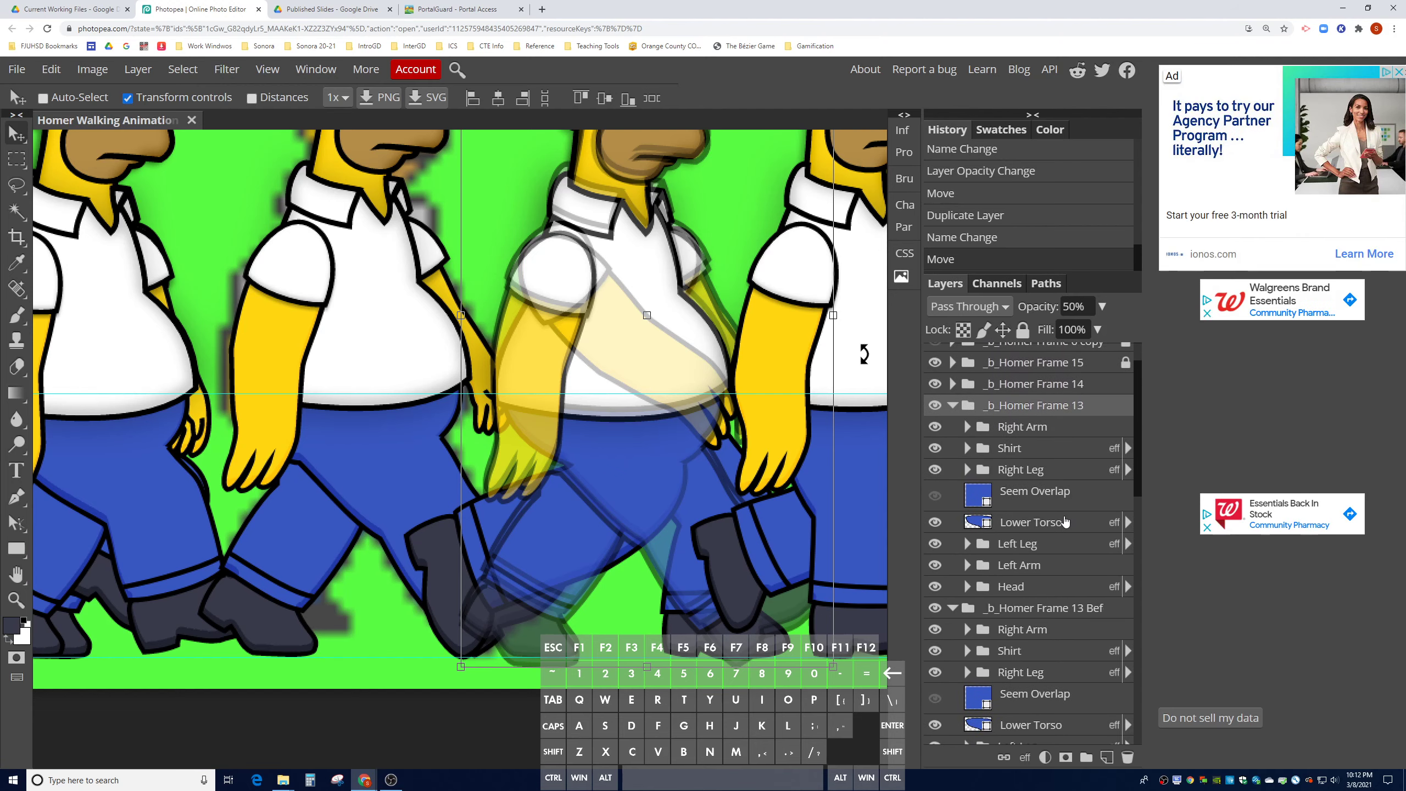
scroll(1065, 520, "down", 1)
left_click(1057, 551)
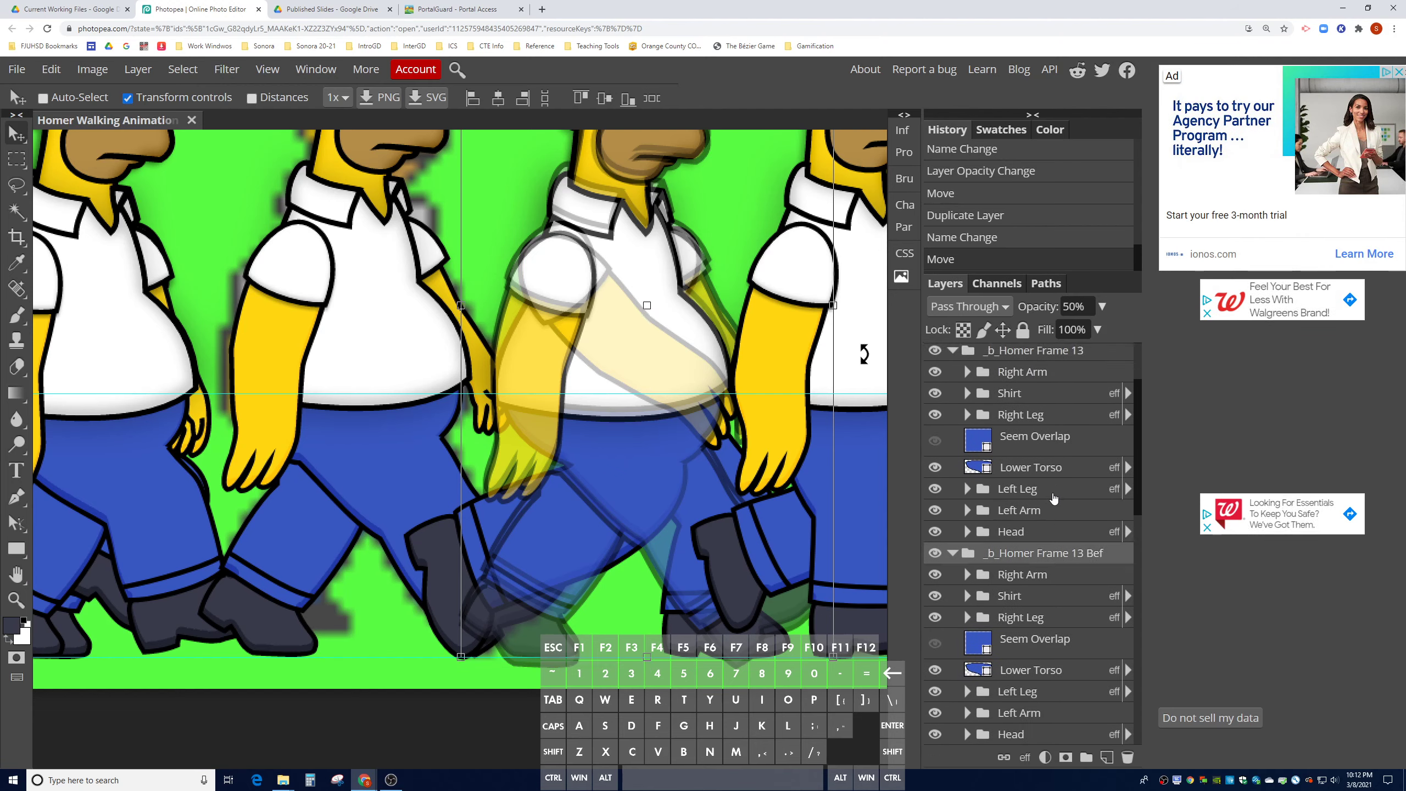
left_click(1024, 331)
scroll(1060, 545, "down", 3)
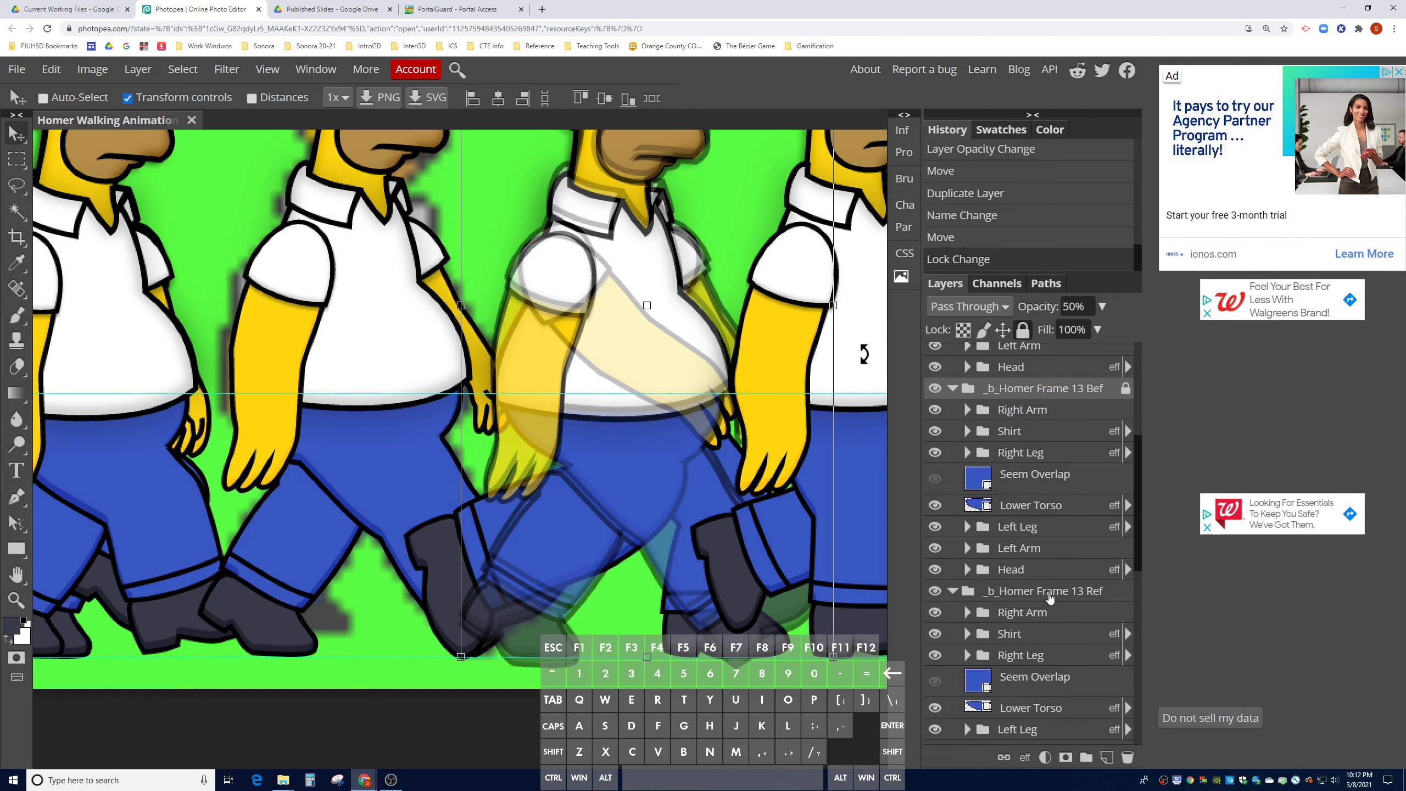
left_click(1050, 596)
left_click(1023, 331)
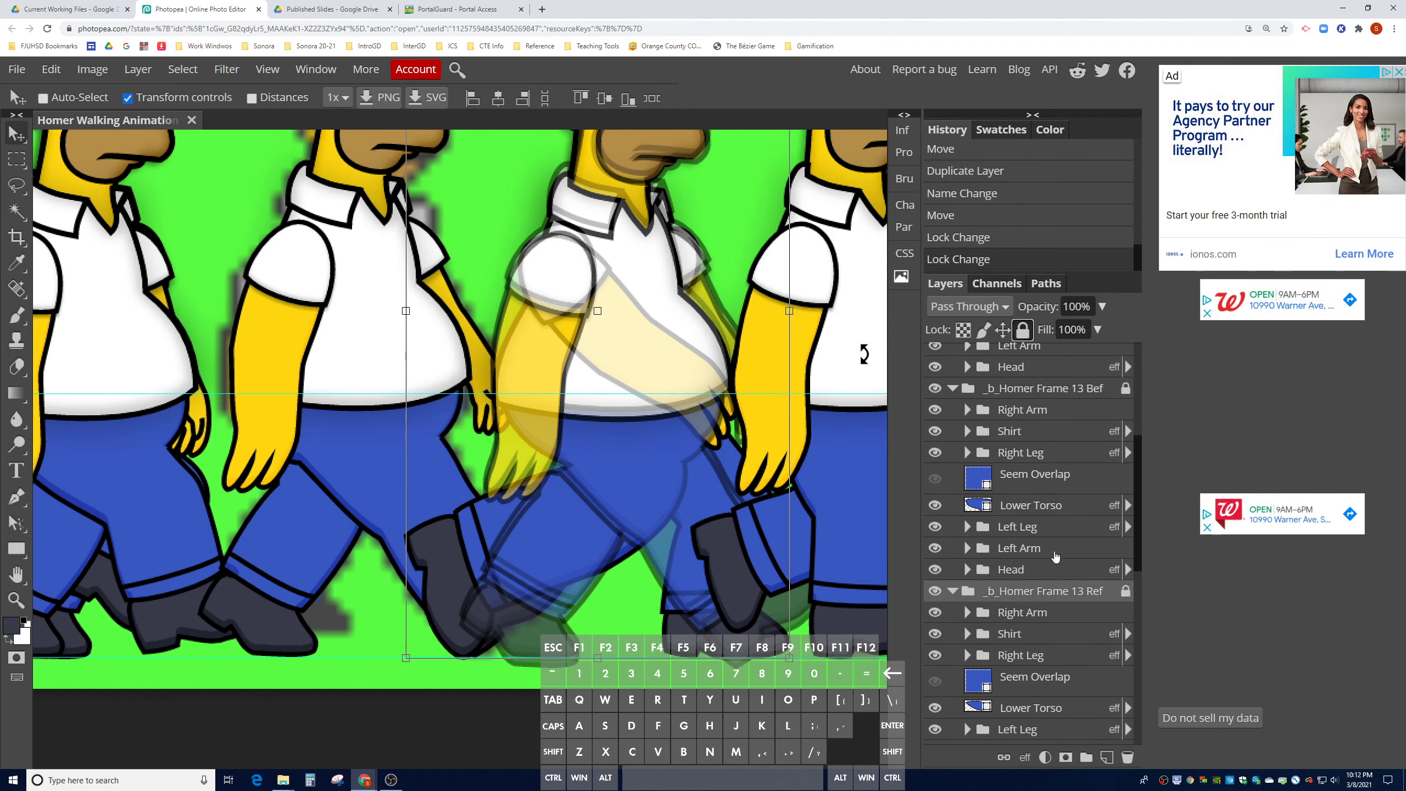
- Rotate the Right Arm group in _b_Homer Frame 13 by -2.7° around a pivot placed at the shoulder
scroll(1056, 557, "up", 4)
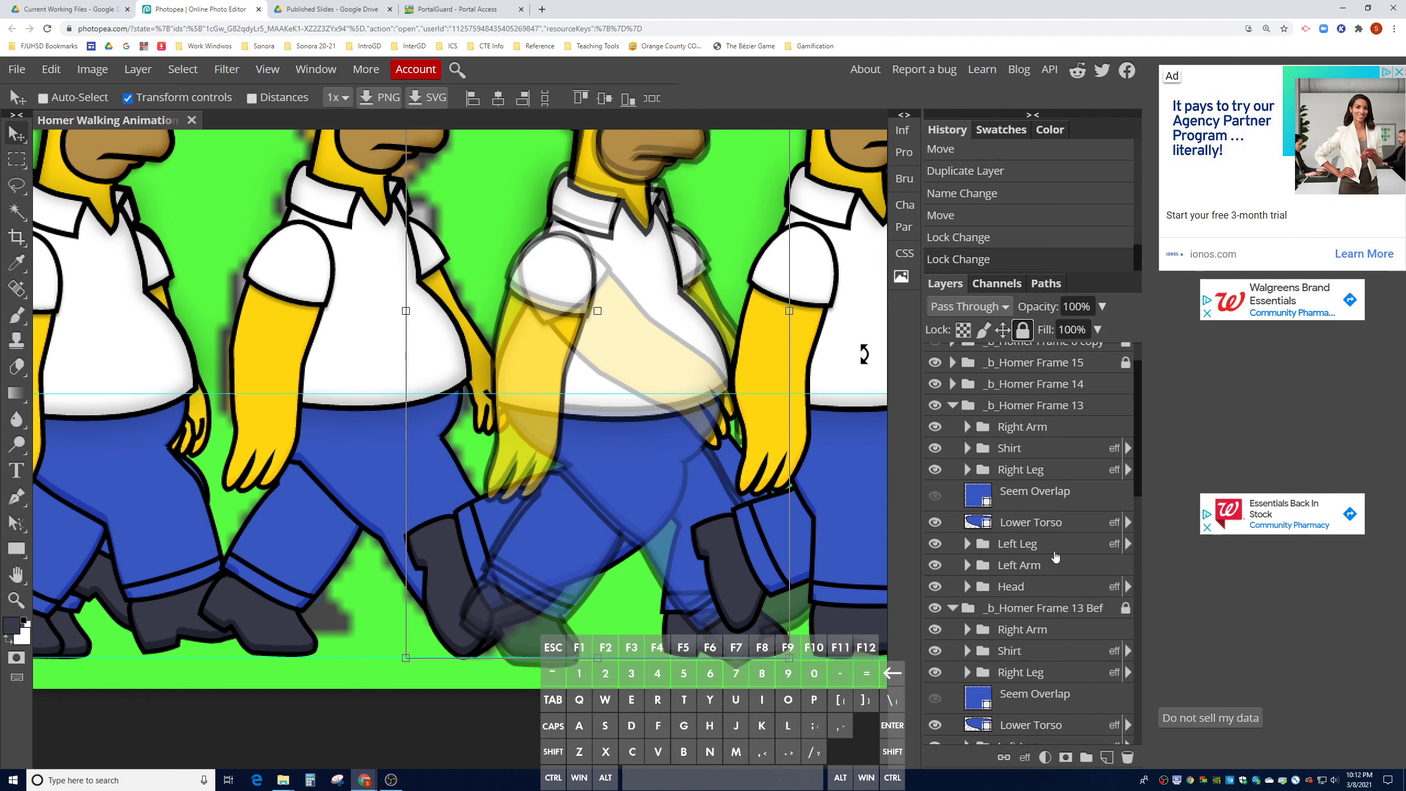
scroll(1055, 553, "up", 1)
left_click(1031, 462)
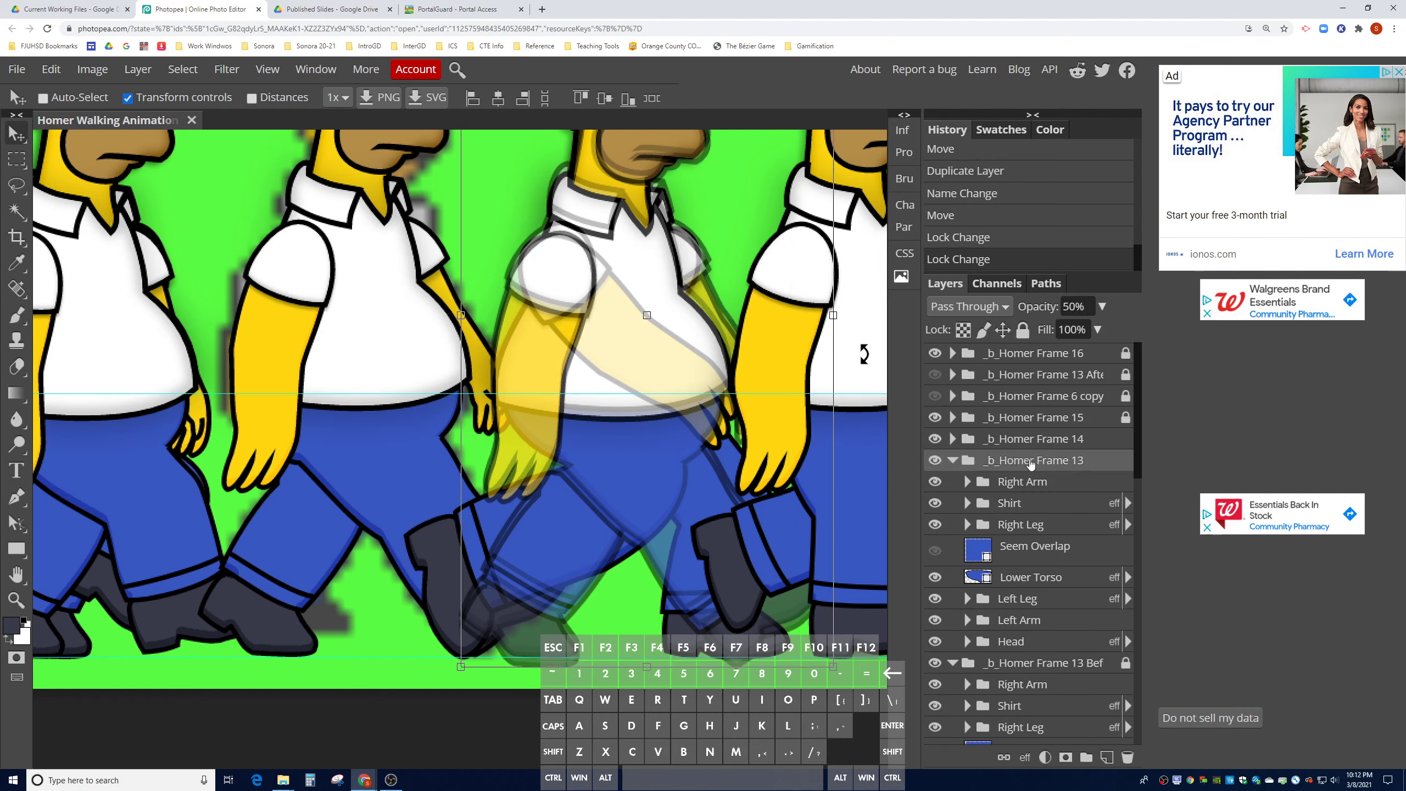
left_click(1024, 481)
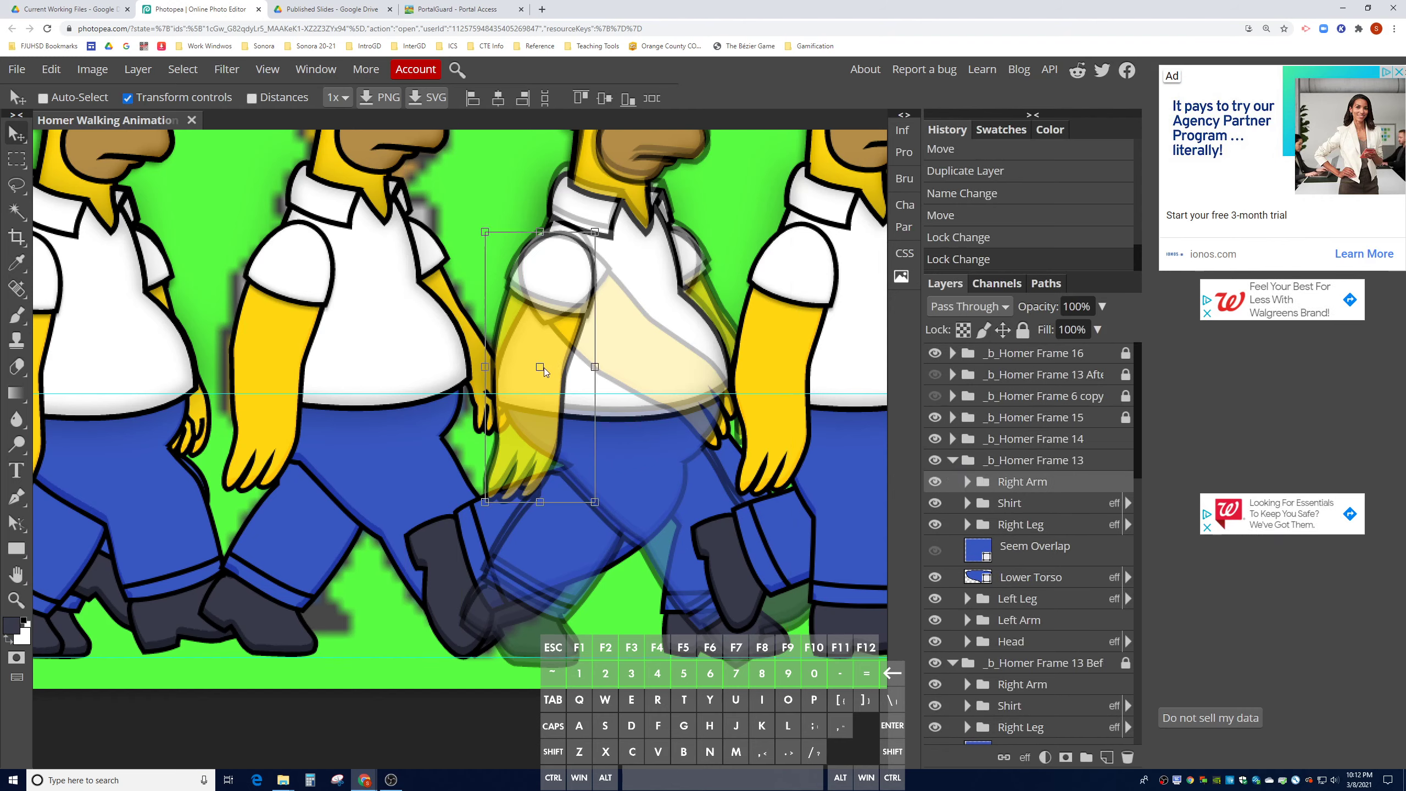
key("ctrl+t")
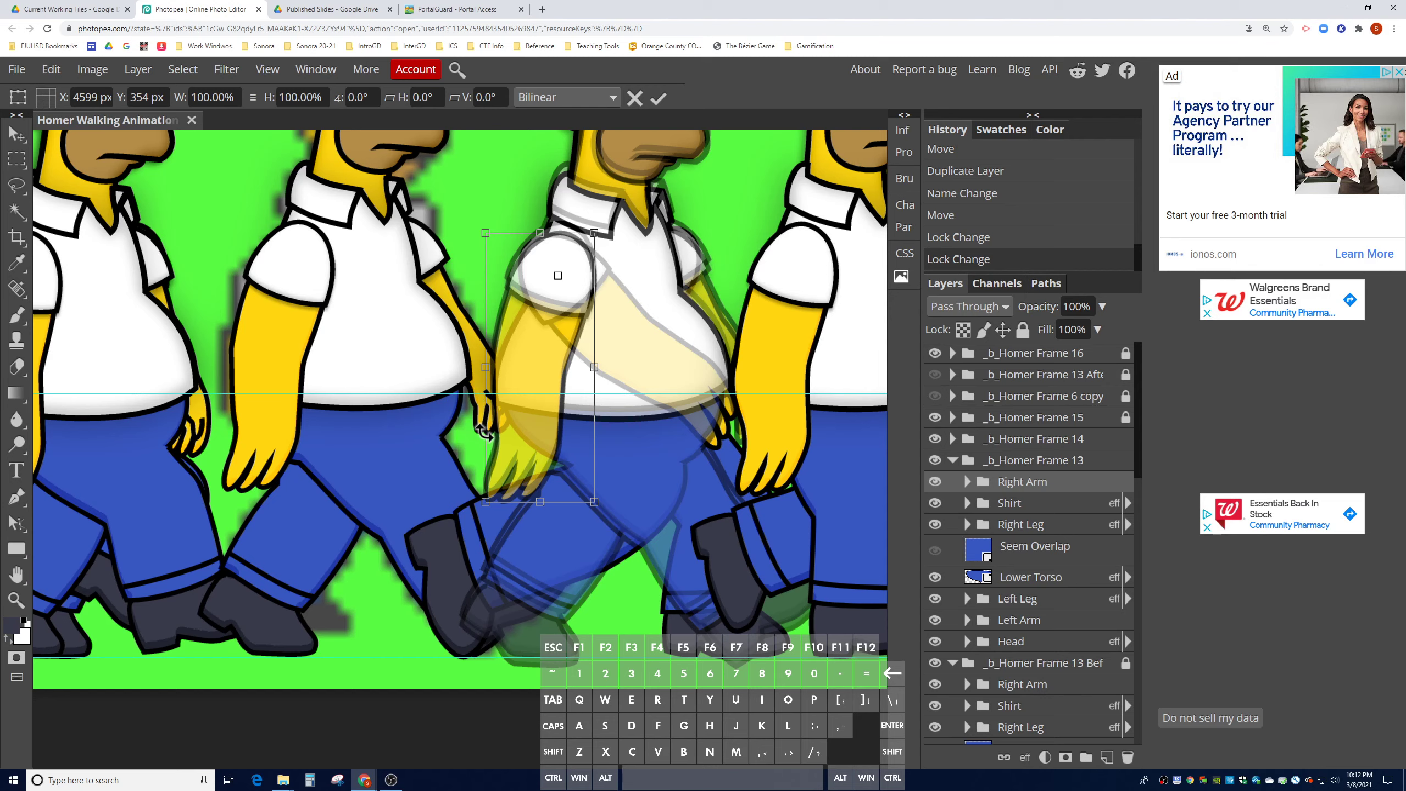
left_click_drag(484, 432, 490, 435)
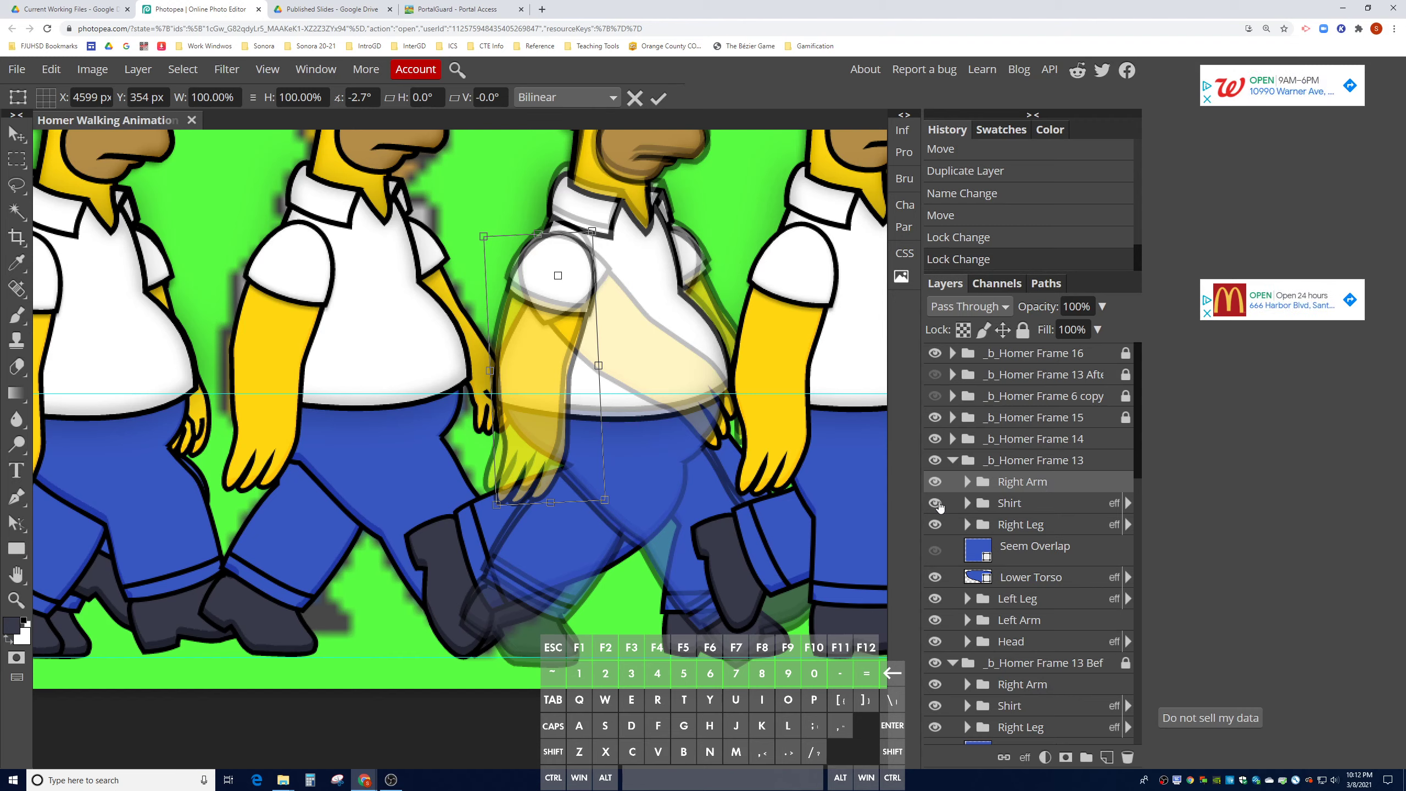
key("Return")
- Hide the Shirt and Right Arm groups in Frame 13, Frame 13 Before and Frame 13 Ref
scroll(935, 541, "down", 3)
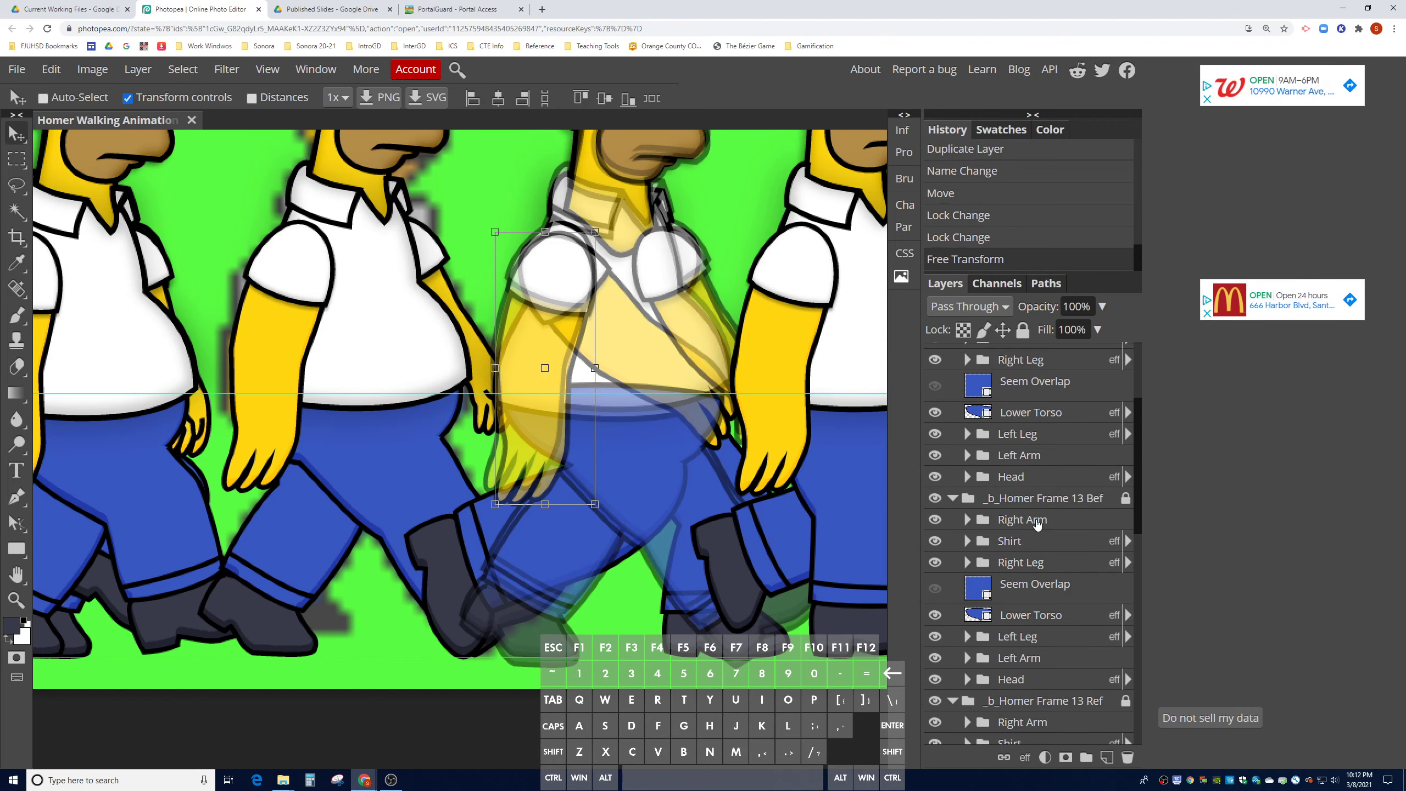
left_click(937, 541)
left_click(936, 520)
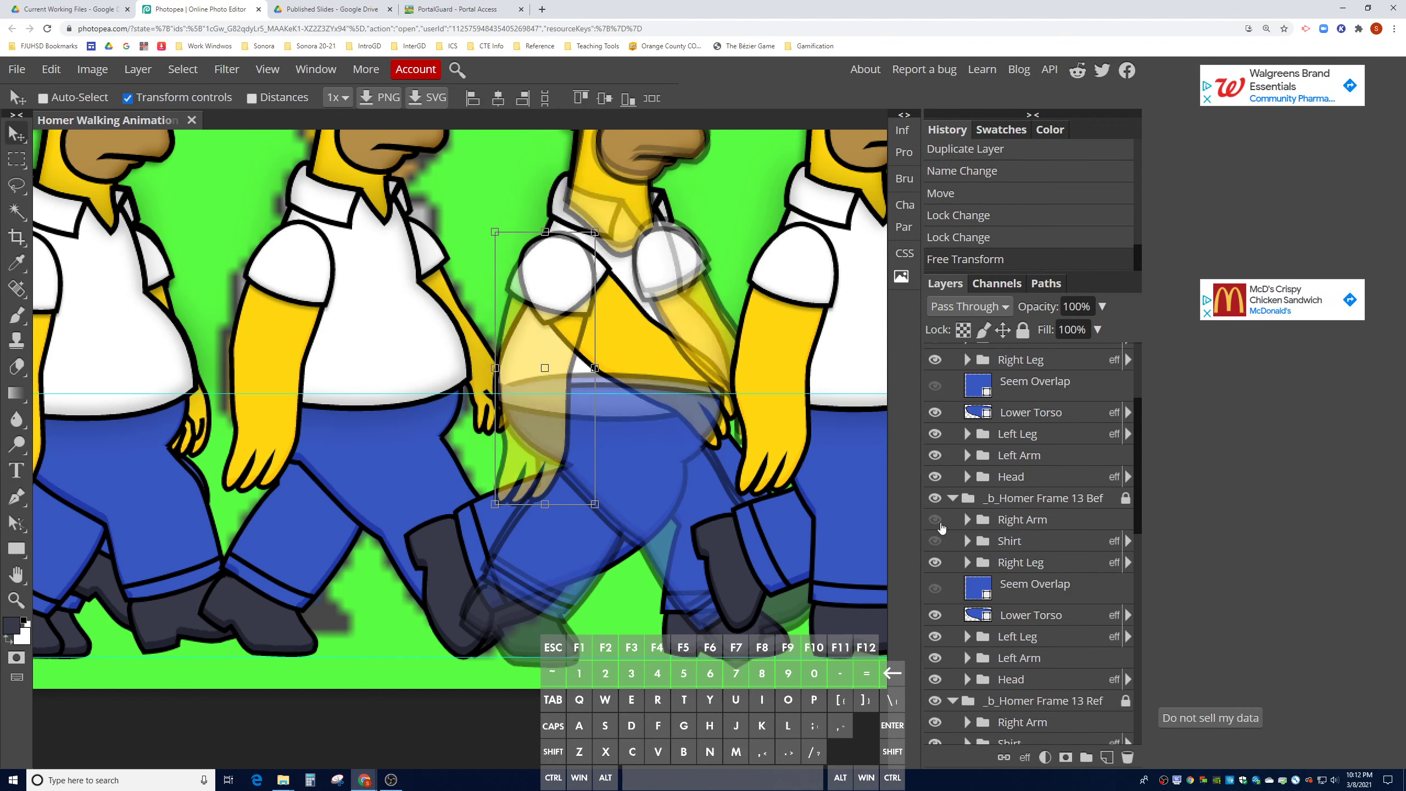
scroll(946, 537, "down", 3)
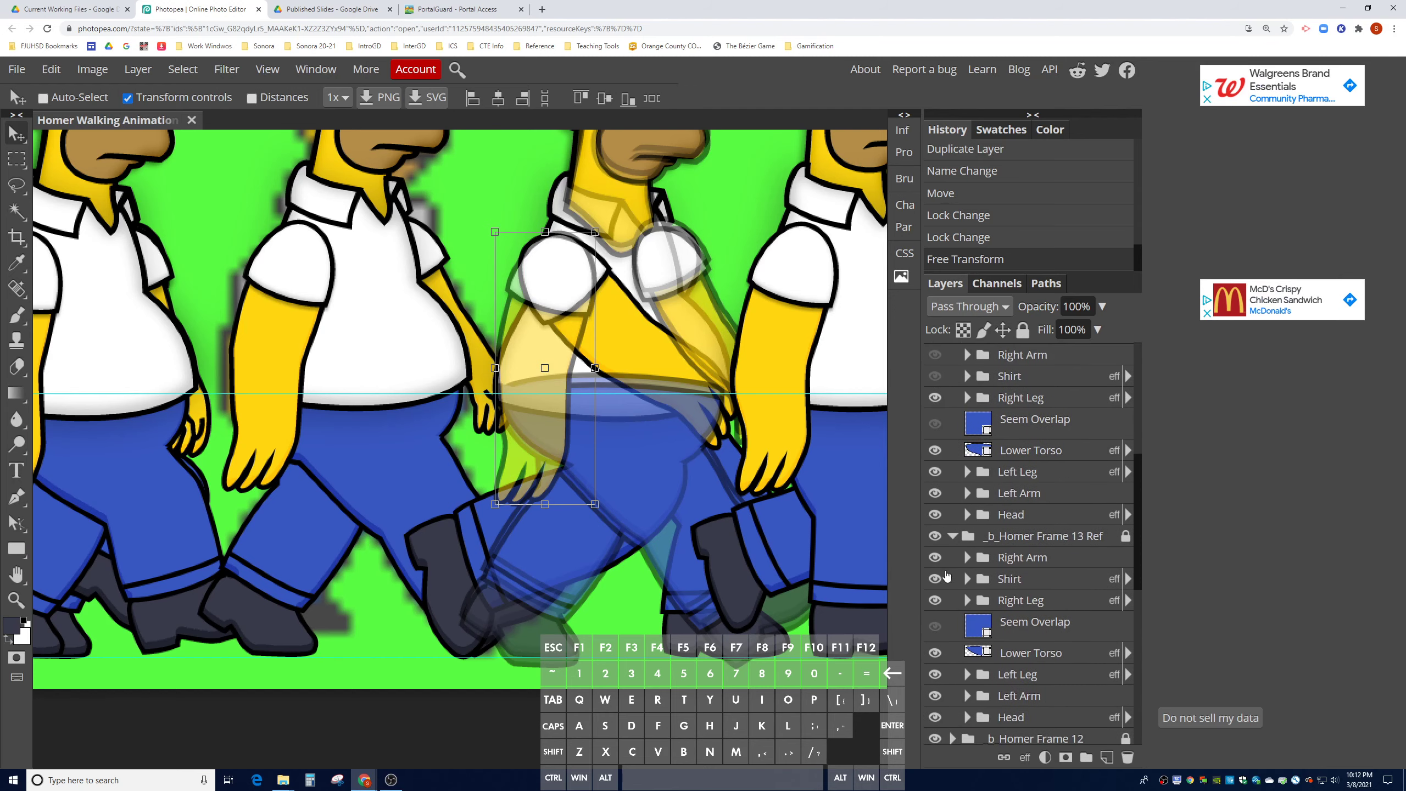
left_click(944, 577)
left_click(937, 557)
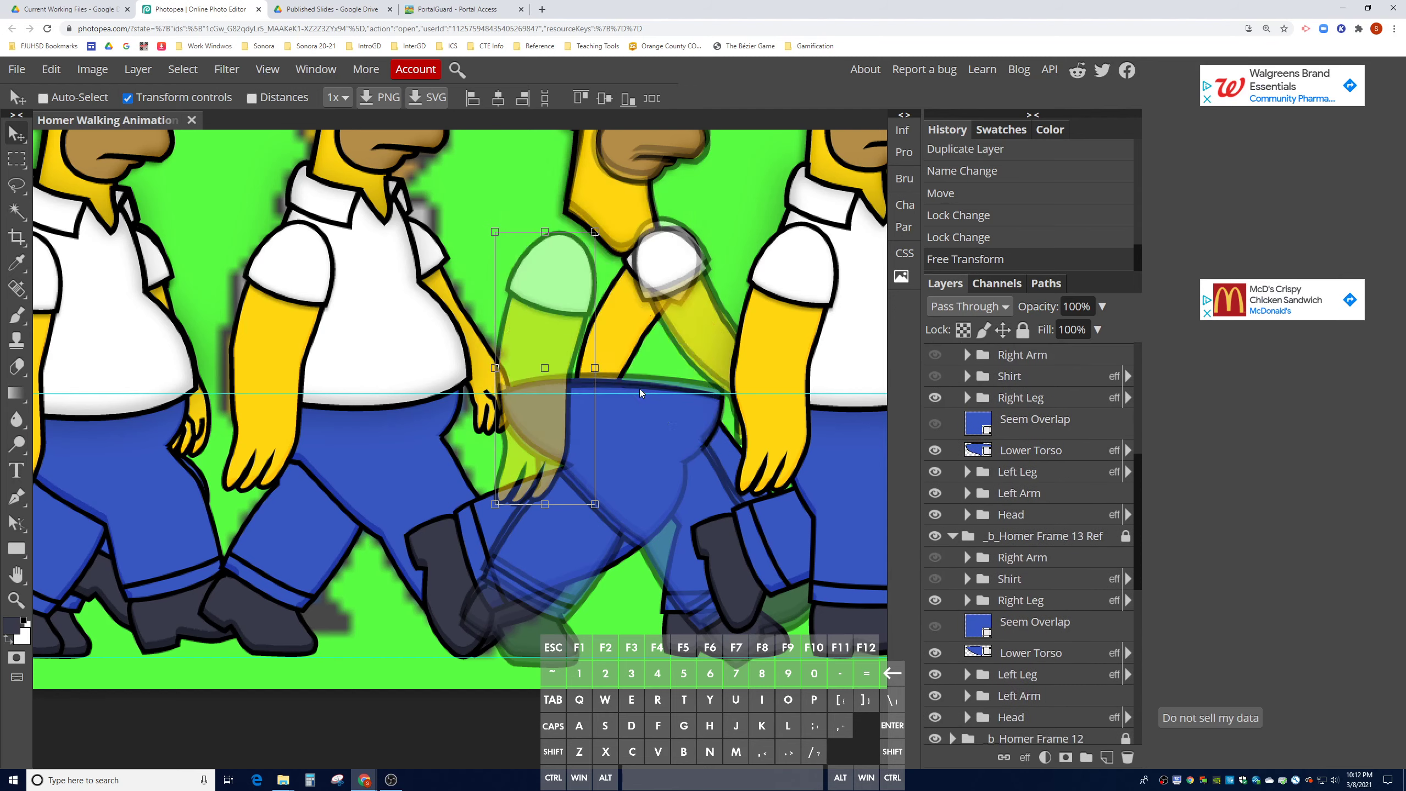
scroll(955, 430, "up", 1)
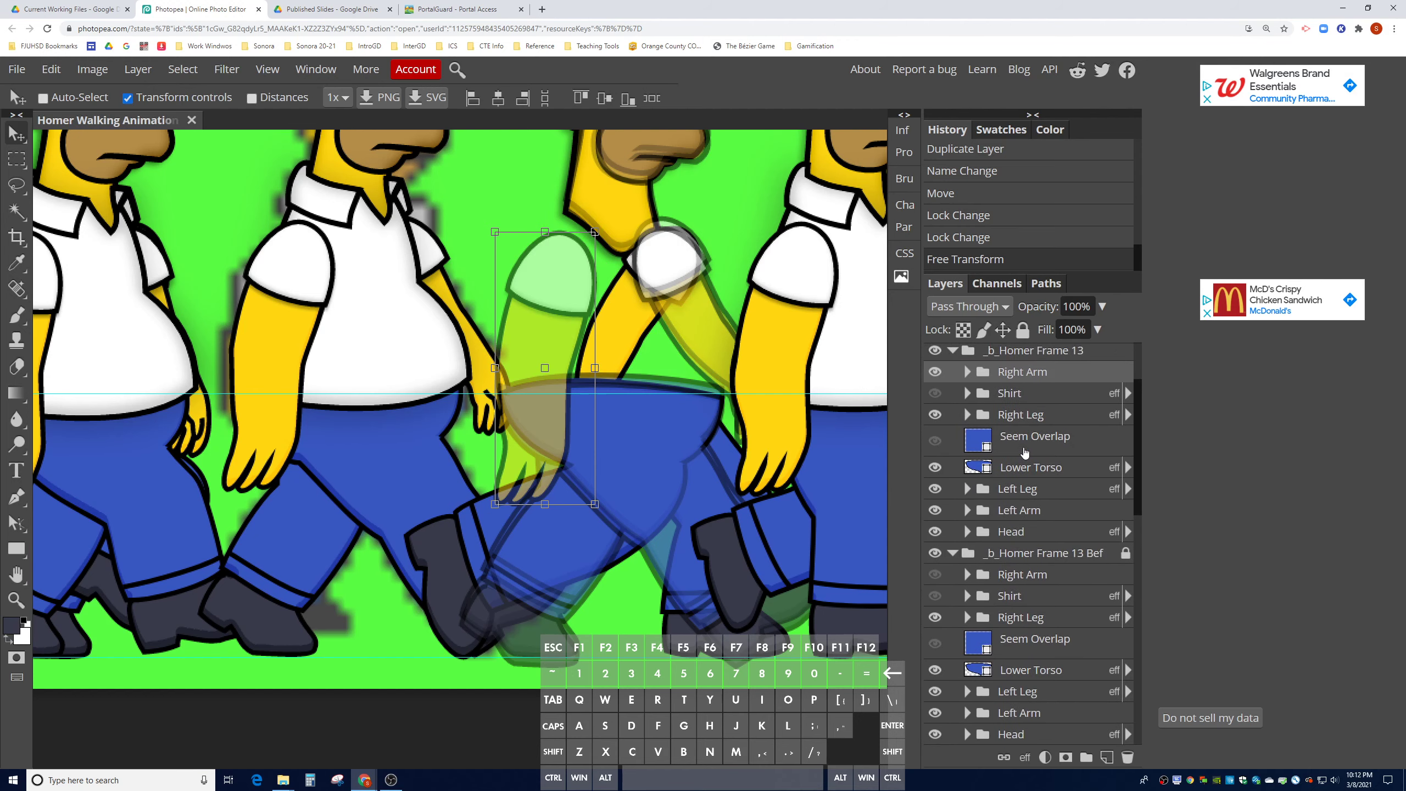
scroll(991, 443, "up", 1)
left_click(935, 426)
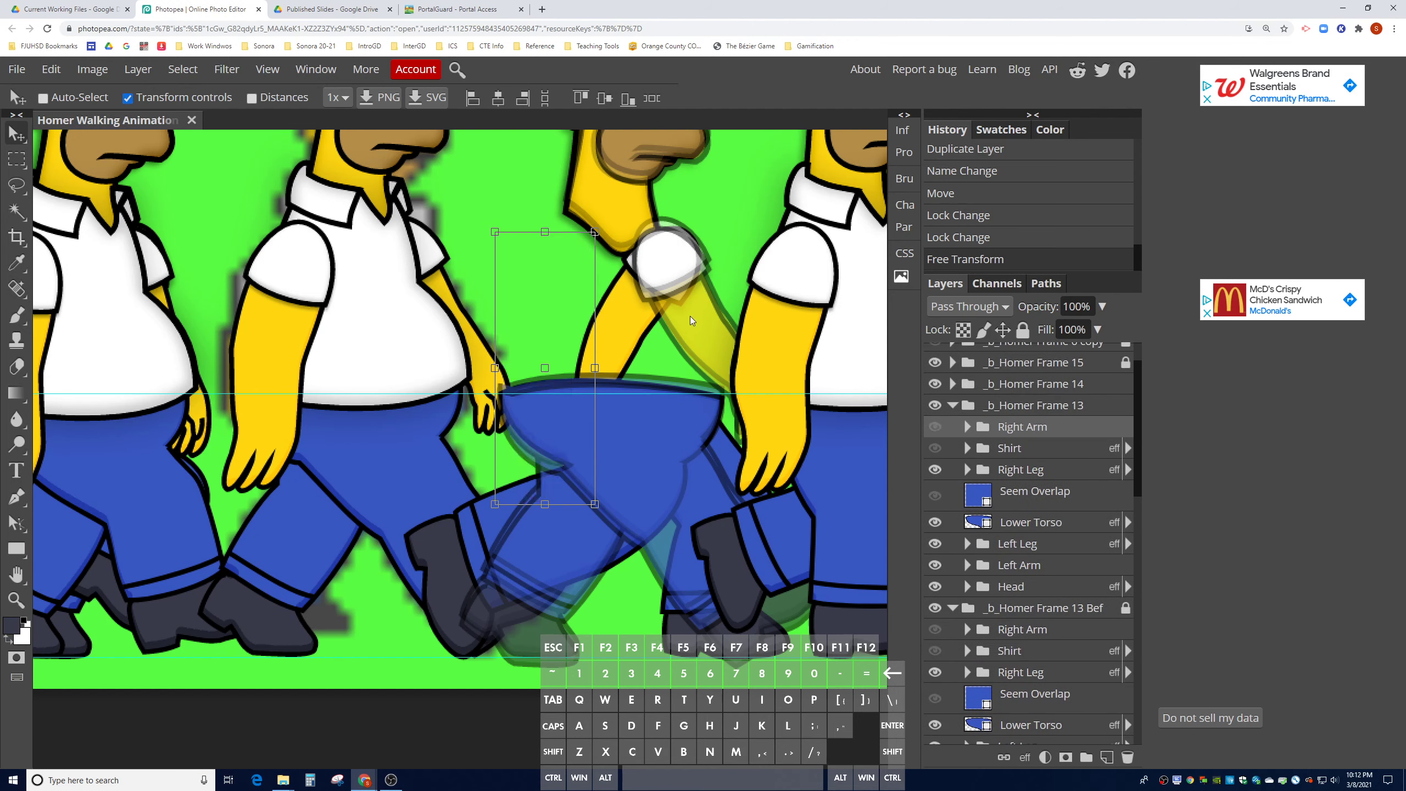
- Rotate the Left Arm group in _b_Homer Frame 13 by 1.0° around a pivot placed at the shoulder
left_click(1019, 565)
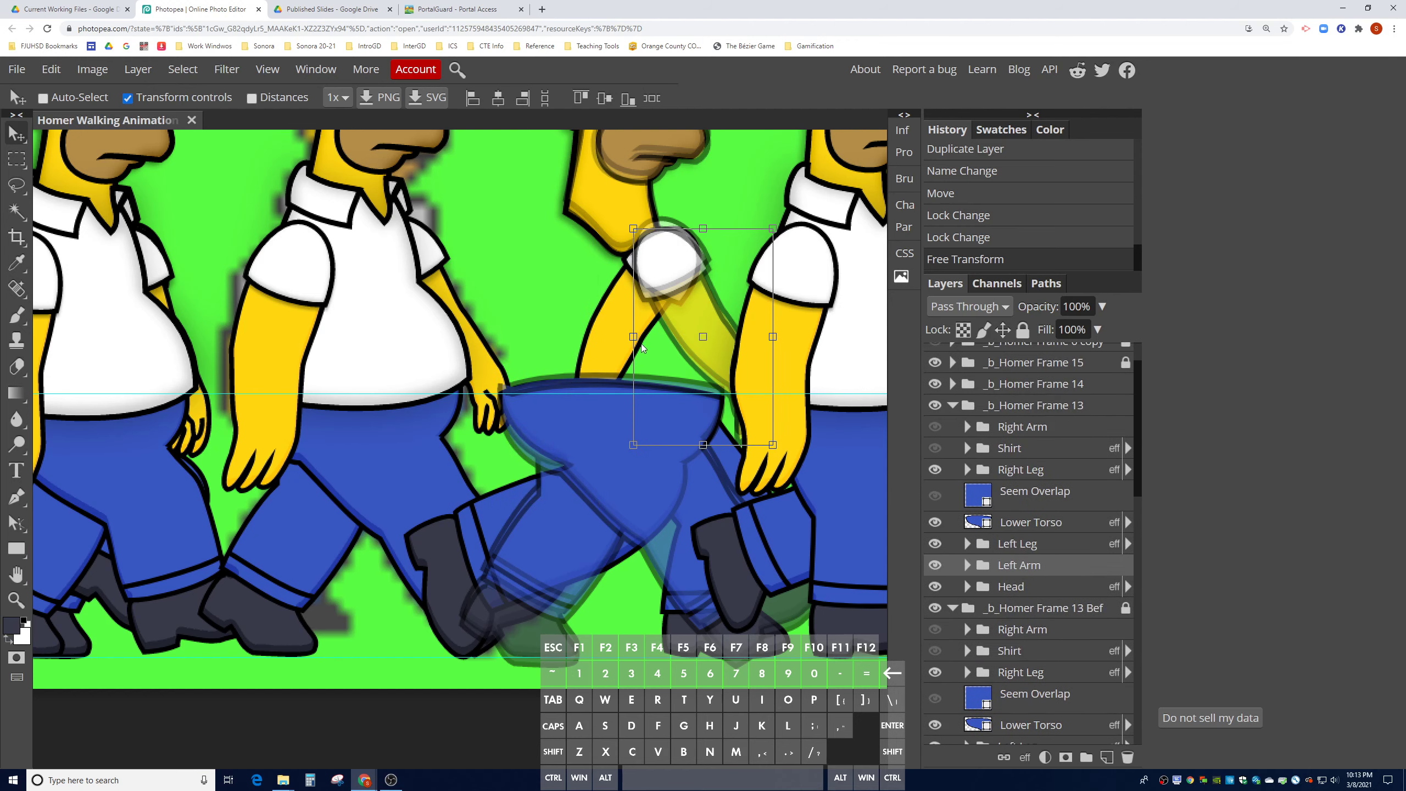
left_click(703, 336)
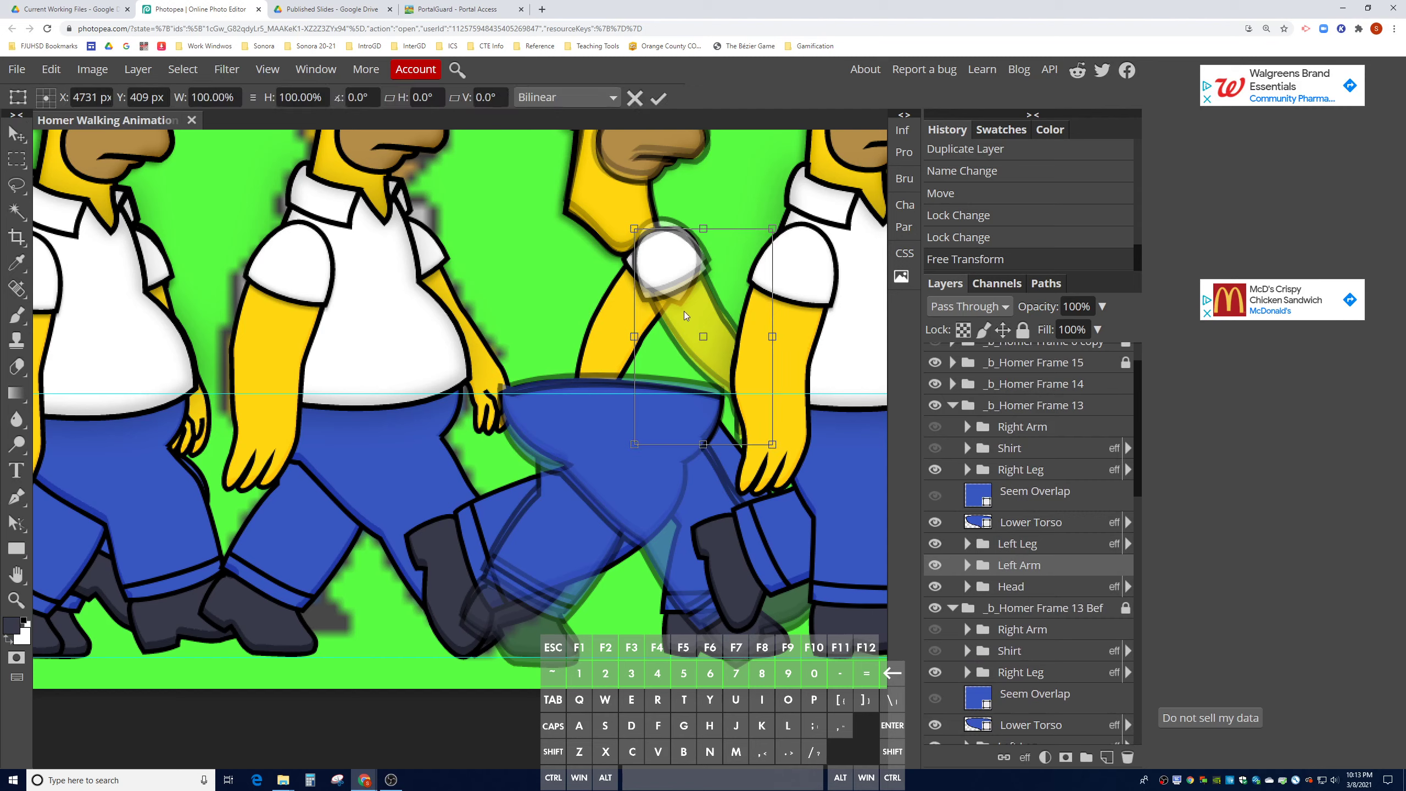
left_click_drag(683, 312, 665, 270)
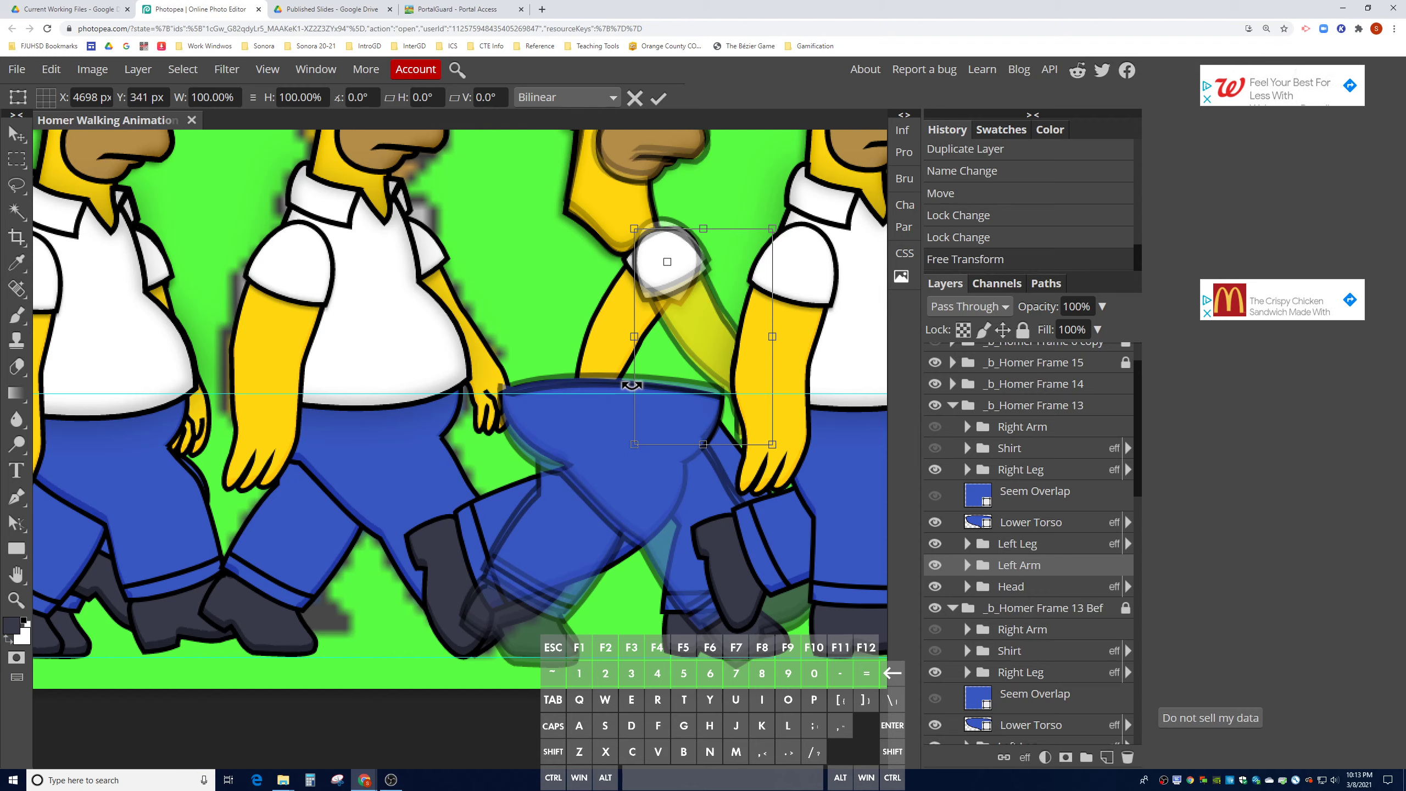
left_click_drag(632, 386, 629, 387)
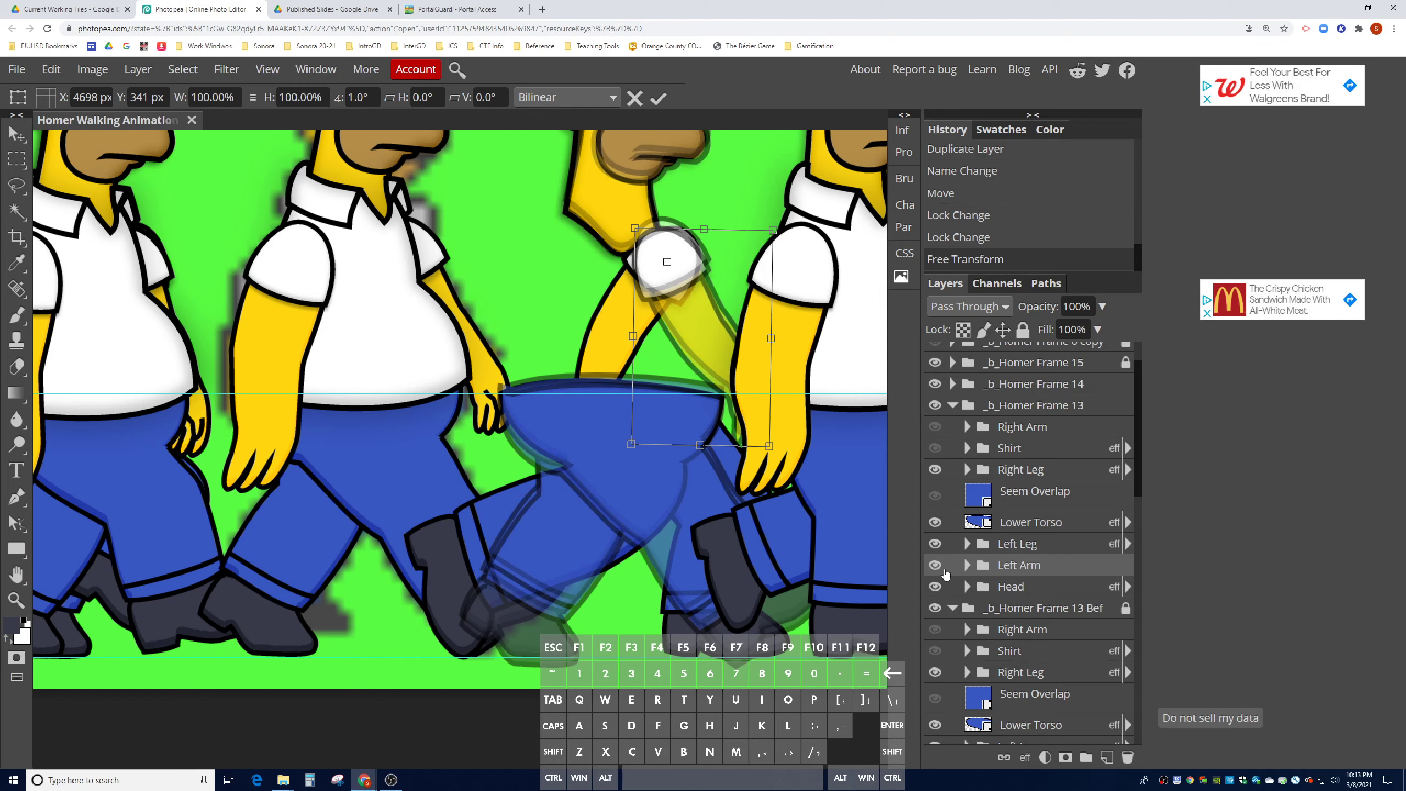
- Apply the arm rotation and hide the Left Arm groups in Frame 13, Frame 13 Before and Frame 13 Ref
left_click(941, 568)
scroll(1028, 590, "down", 3)
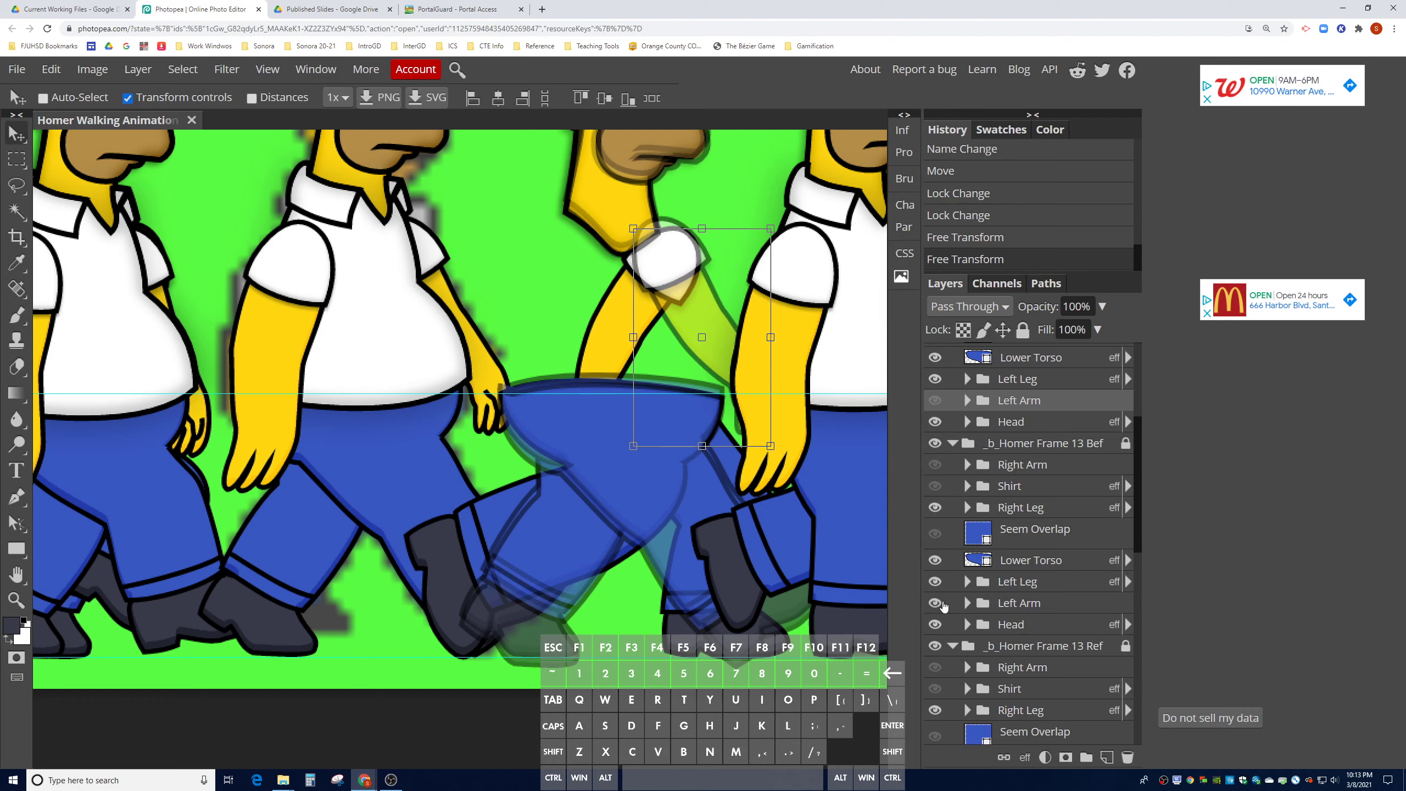
left_click(941, 604)
scroll(941, 609, "down", 3)
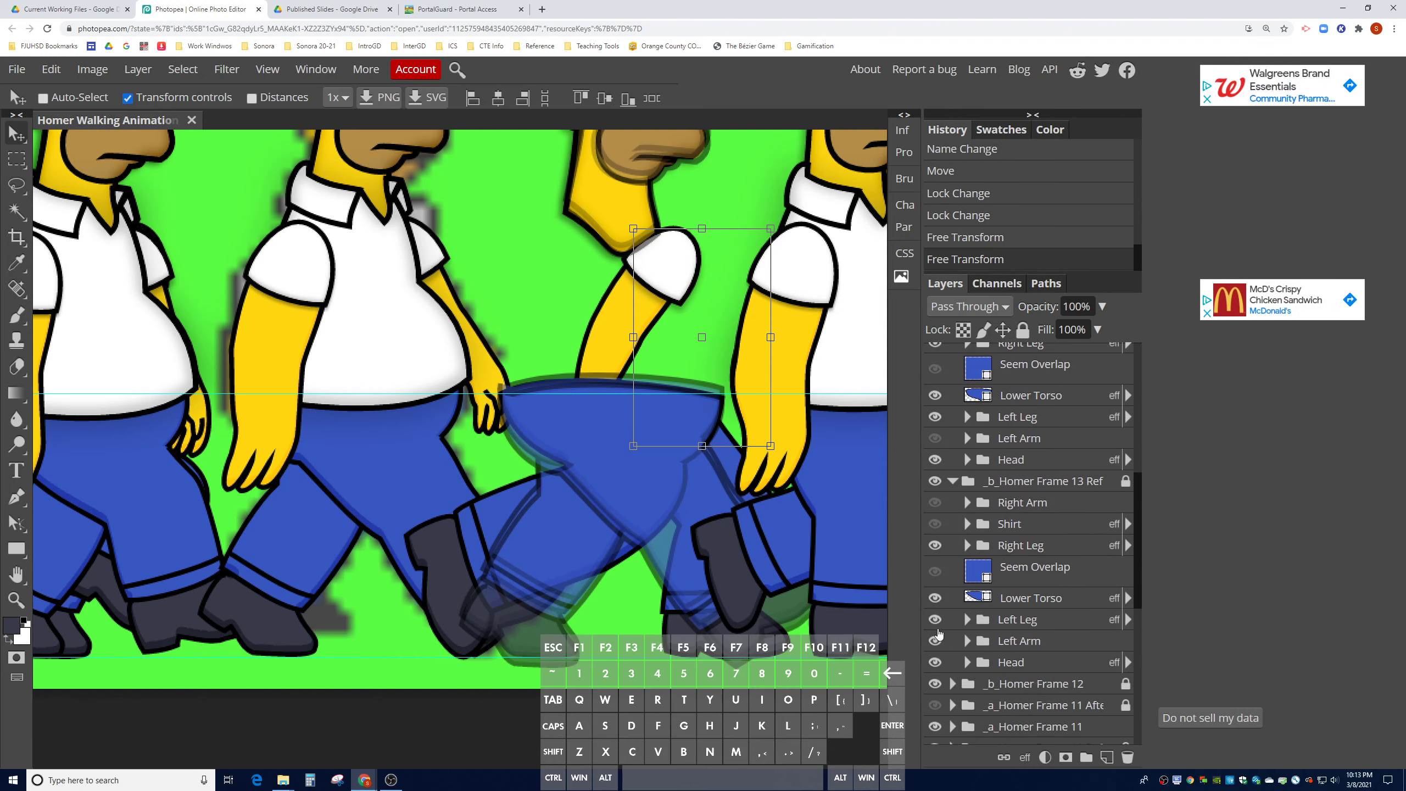
left_click(937, 639)
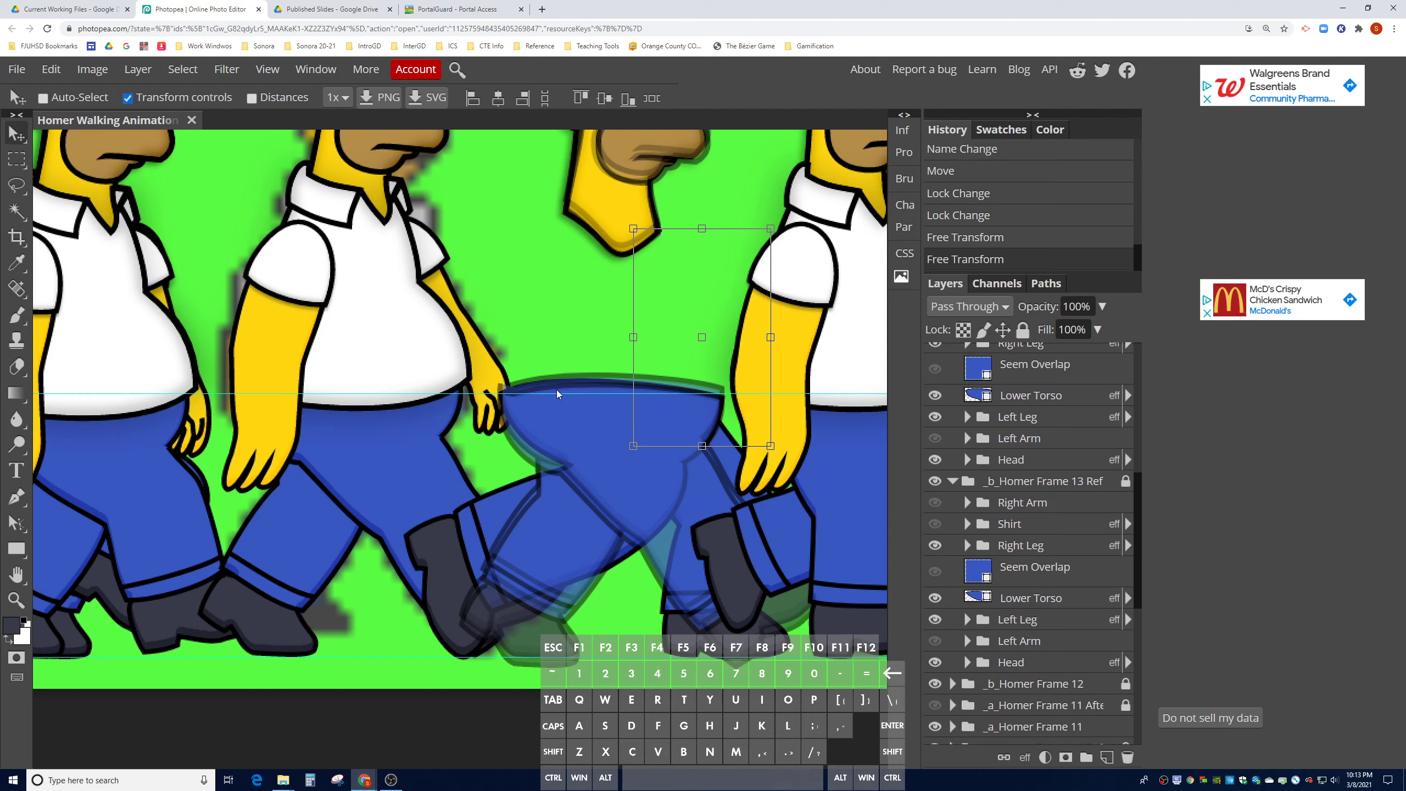
- Hide the _b_Homer Frame 13 Before group
scroll(1036, 459, "up", 2)
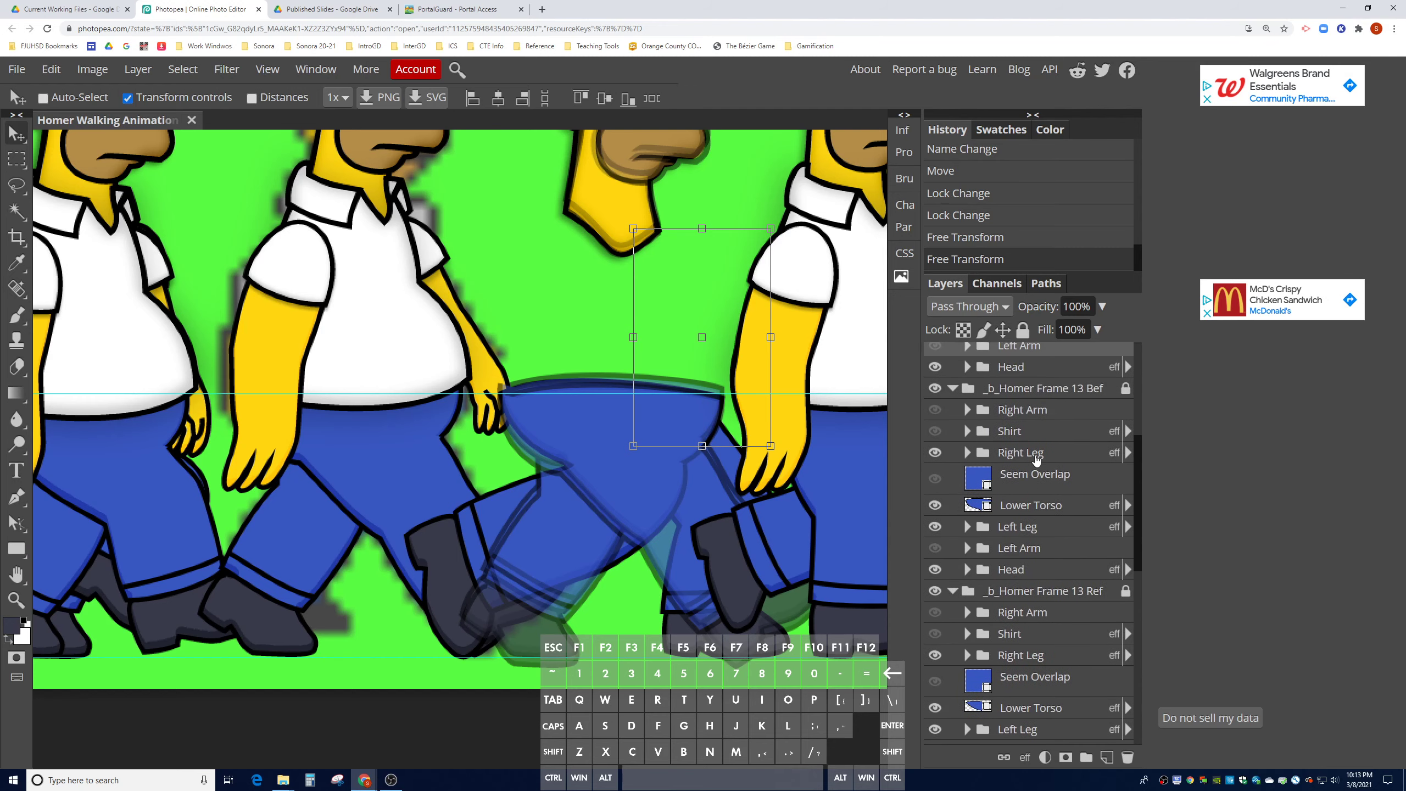
left_click(1015, 453)
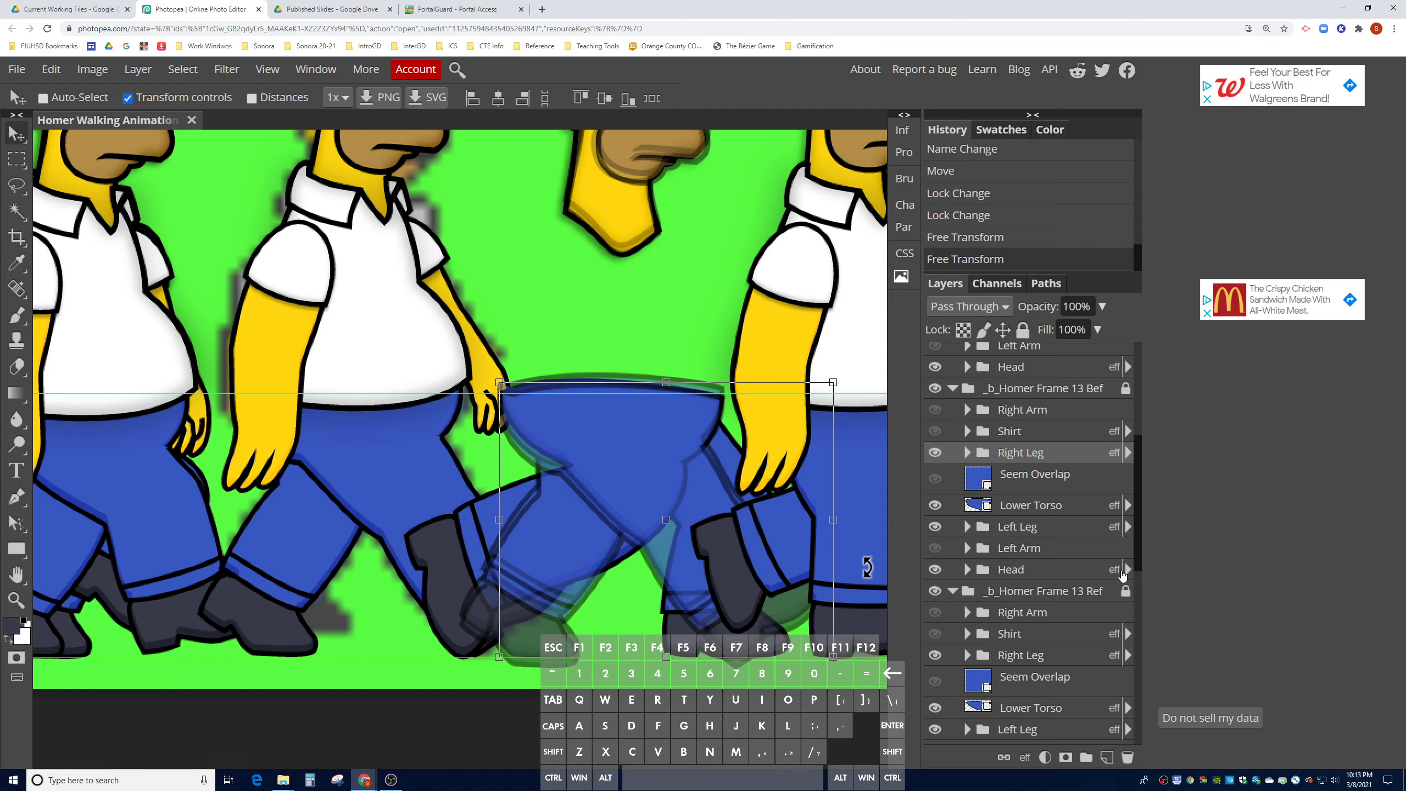
scroll(948, 601, "down", 3)
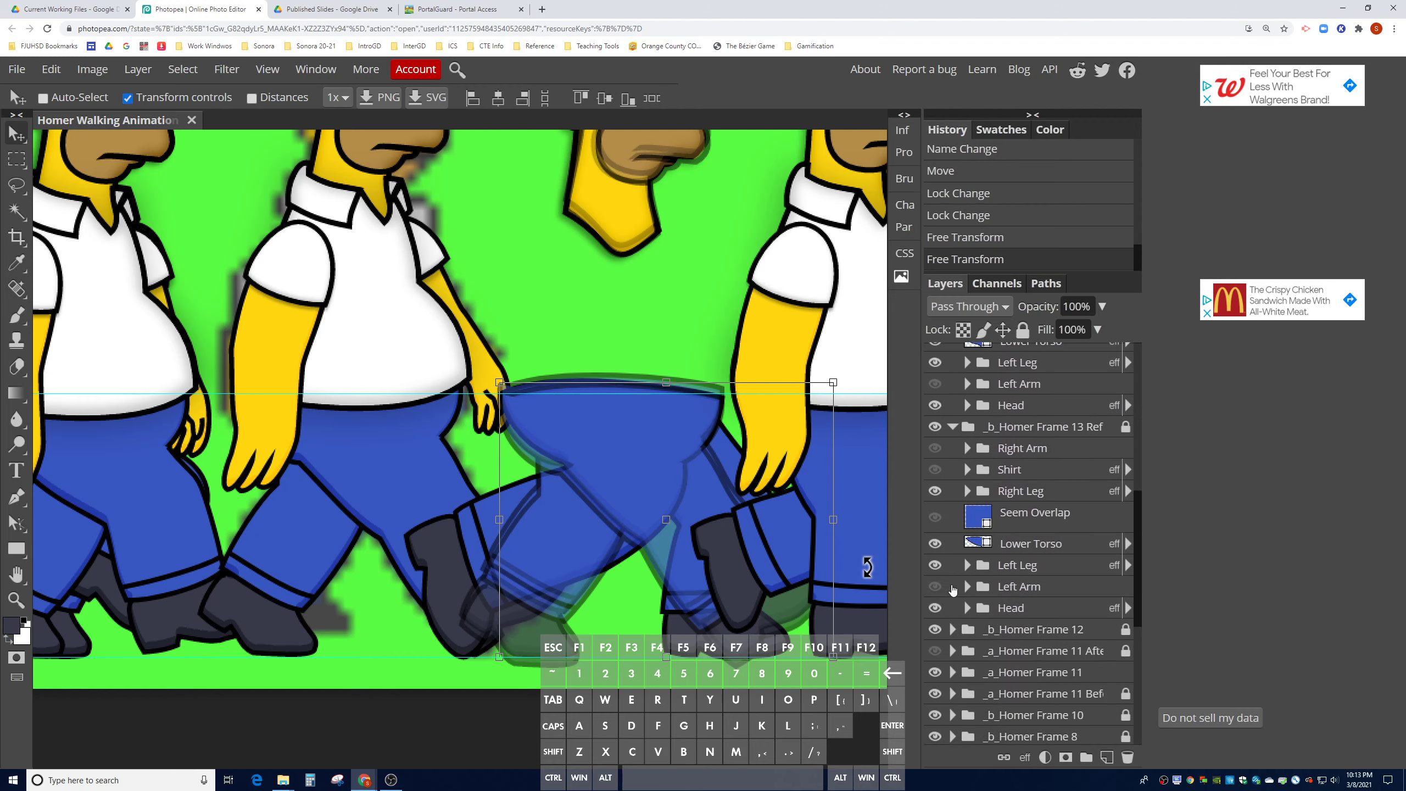
scroll(939, 589, "up", 4)
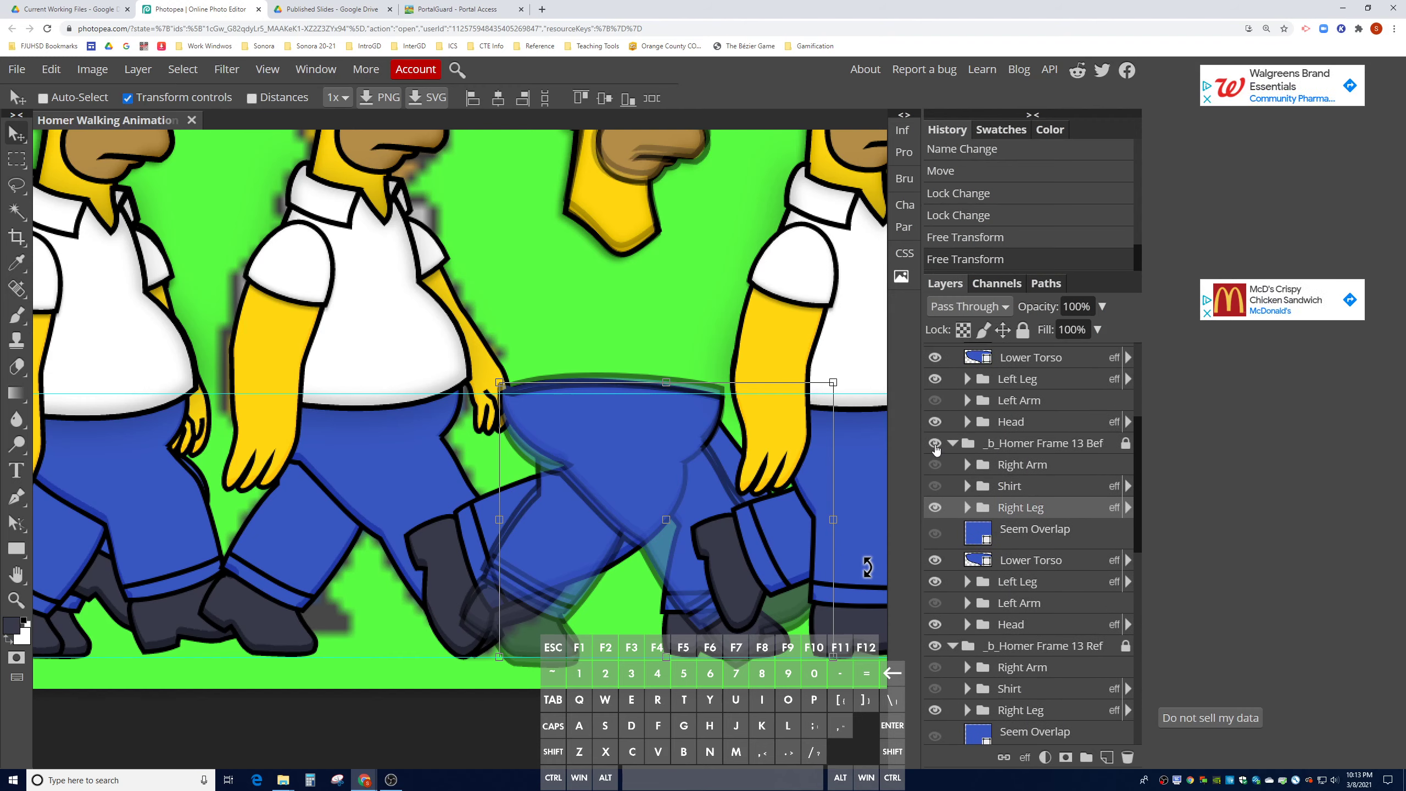
left_click(935, 443)
scroll(969, 493, "up", 3)
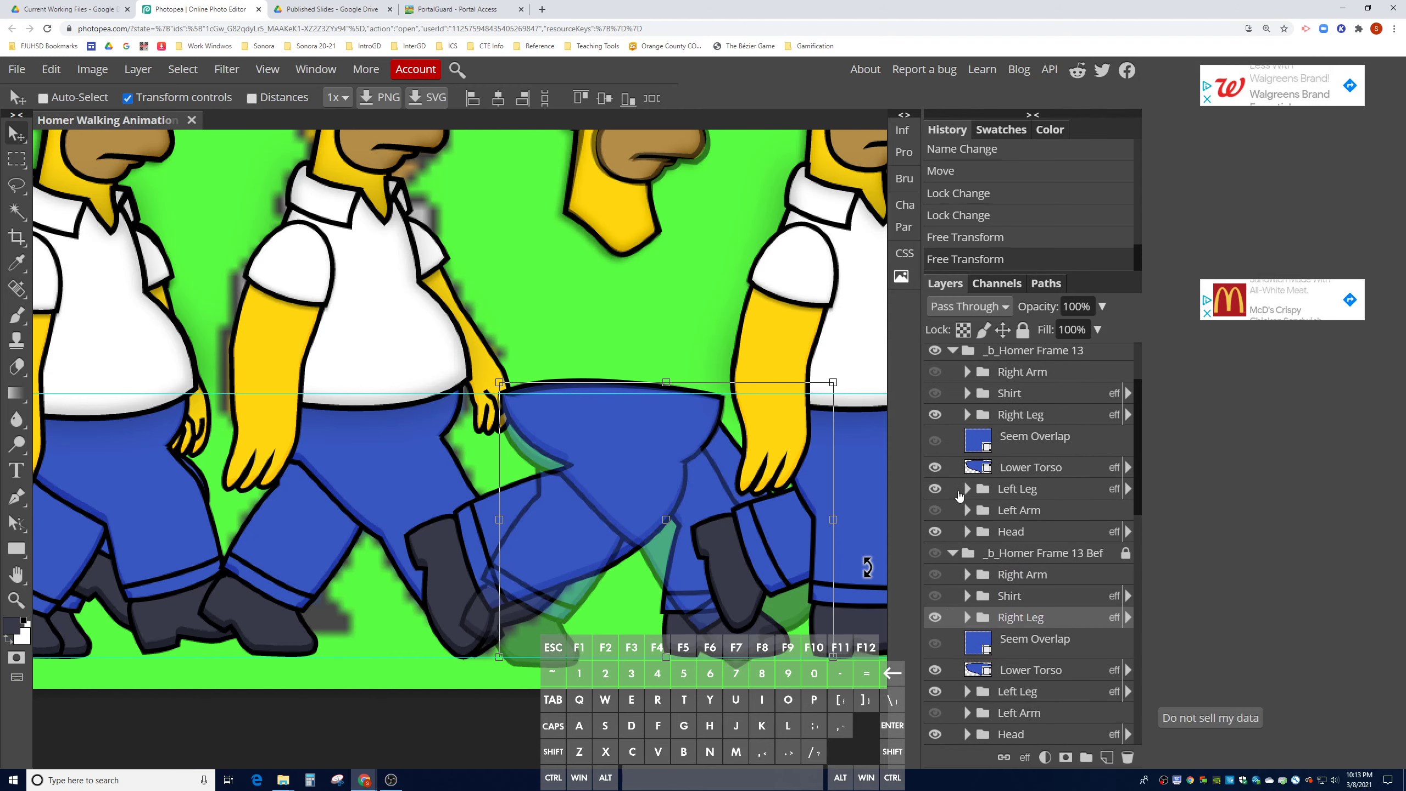
- Rotate the Right Shoe layer in Frame 13's Right Leg group by 36.6° and place it flat on the ground between the two ghosted shoes
left_click(1008, 471)
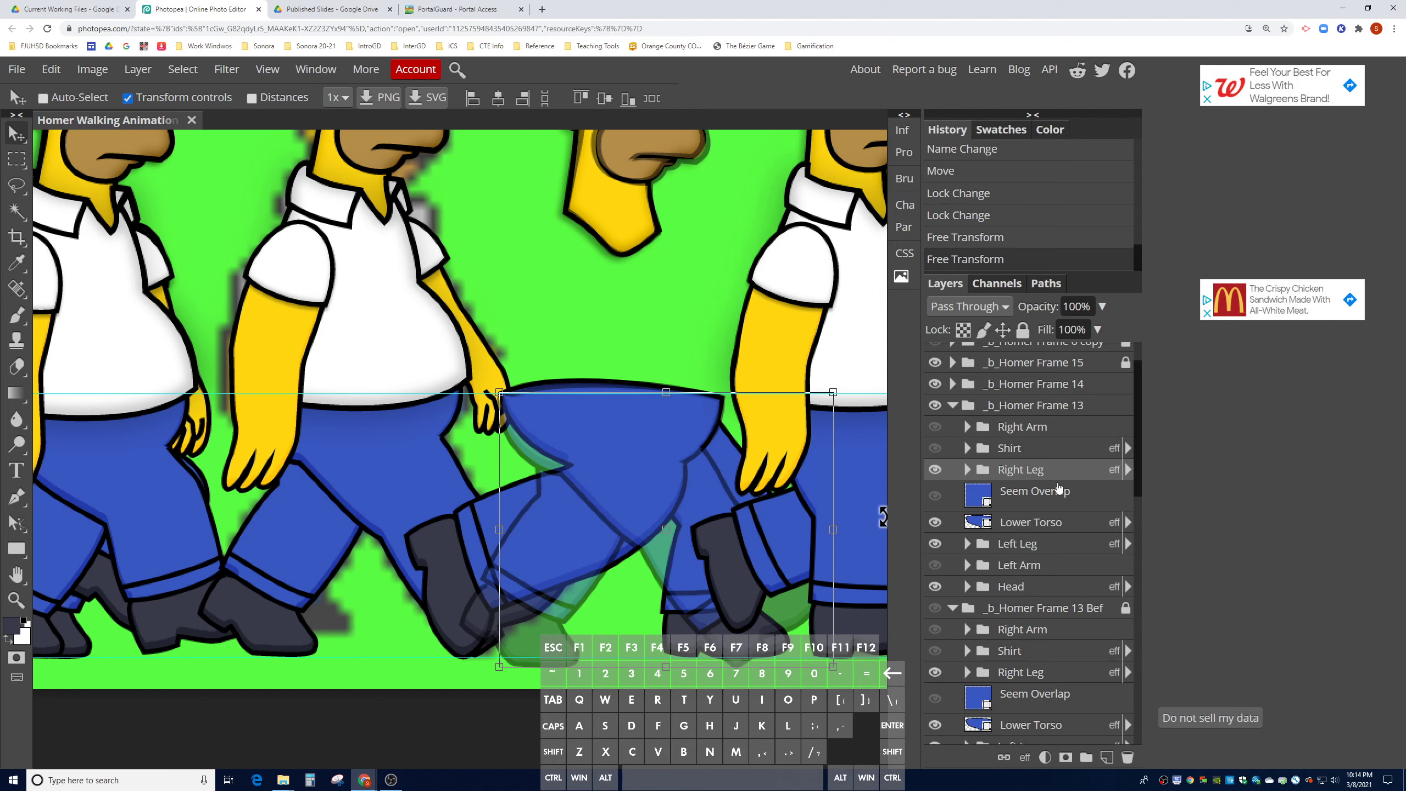
left_click(966, 469)
left_click(1041, 551)
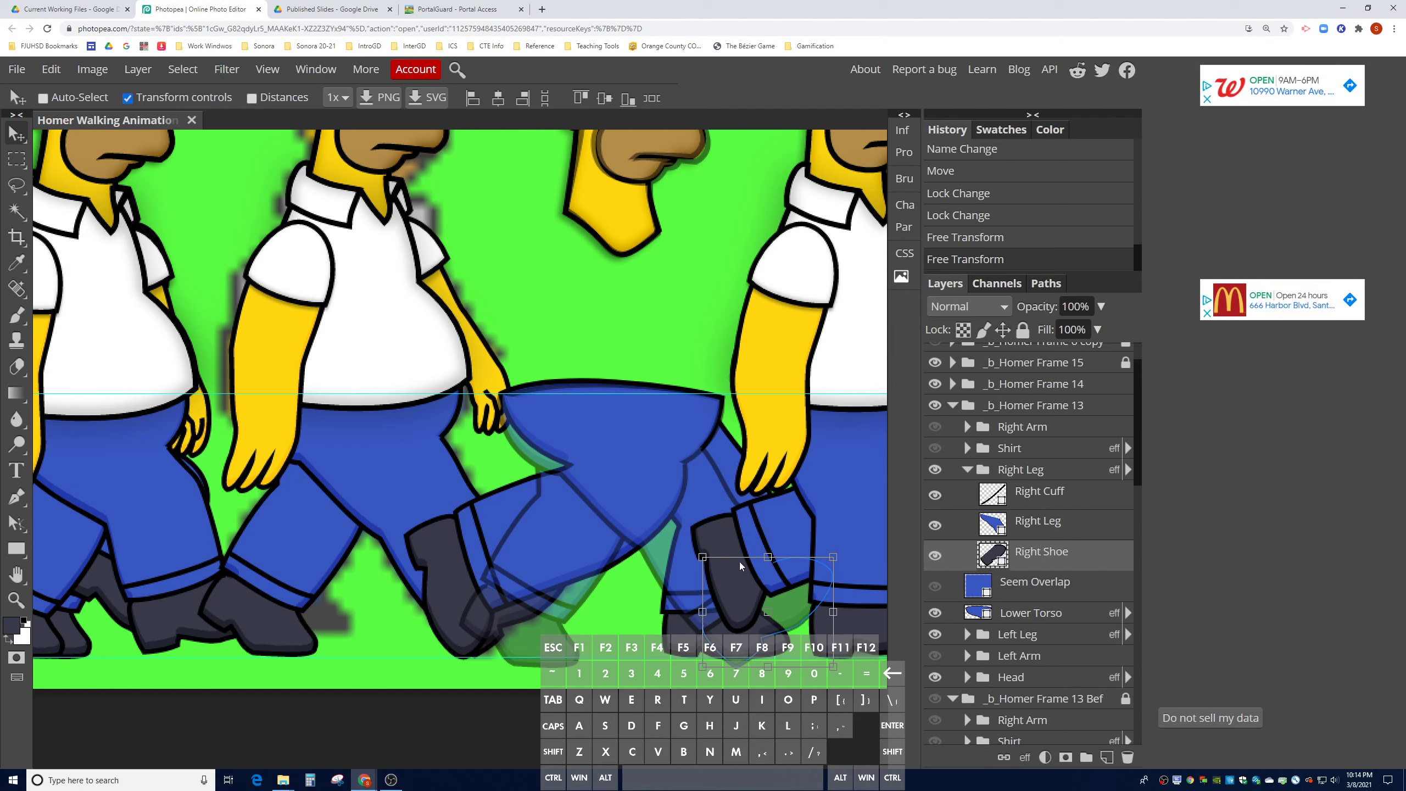
key("ctrl+t")
left_click_drag(751, 561, 676, 592)
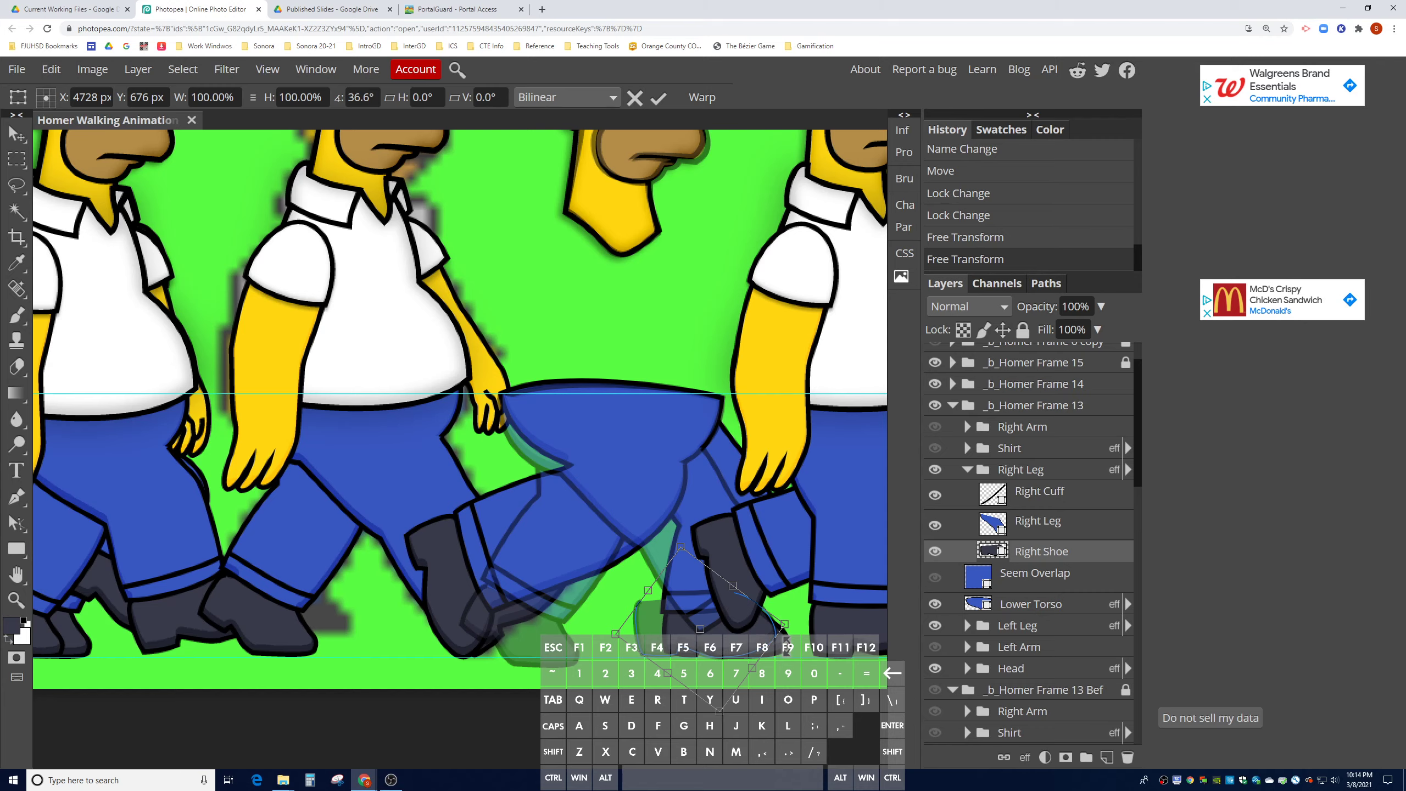
key("ctrl+equal")
left_click_drag(676, 588, 440, 427)
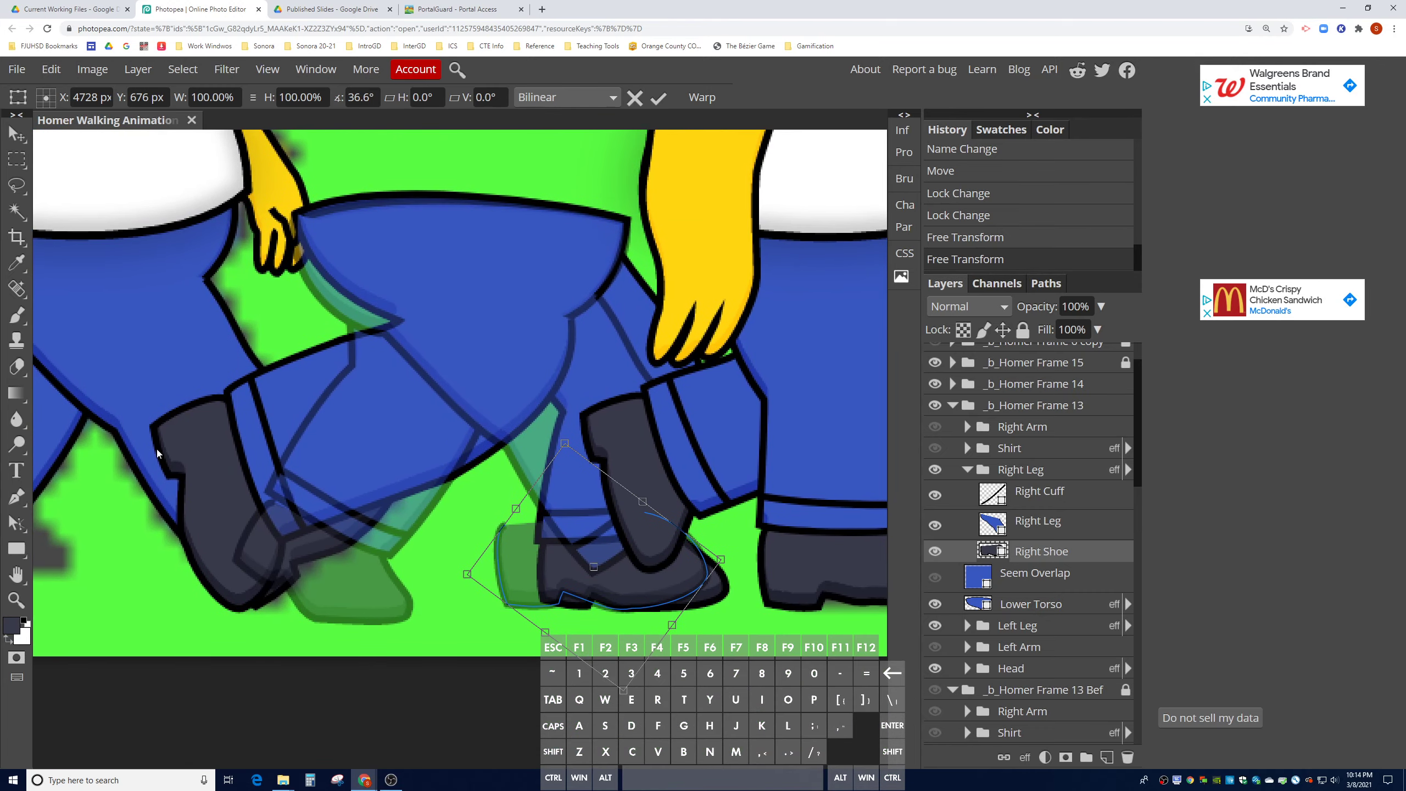
- Reshape the Right Shoe path by adjusting its sole anchor and handles and rounding the toe with the Pen tool
left_click(17, 523)
left_click(614, 575)
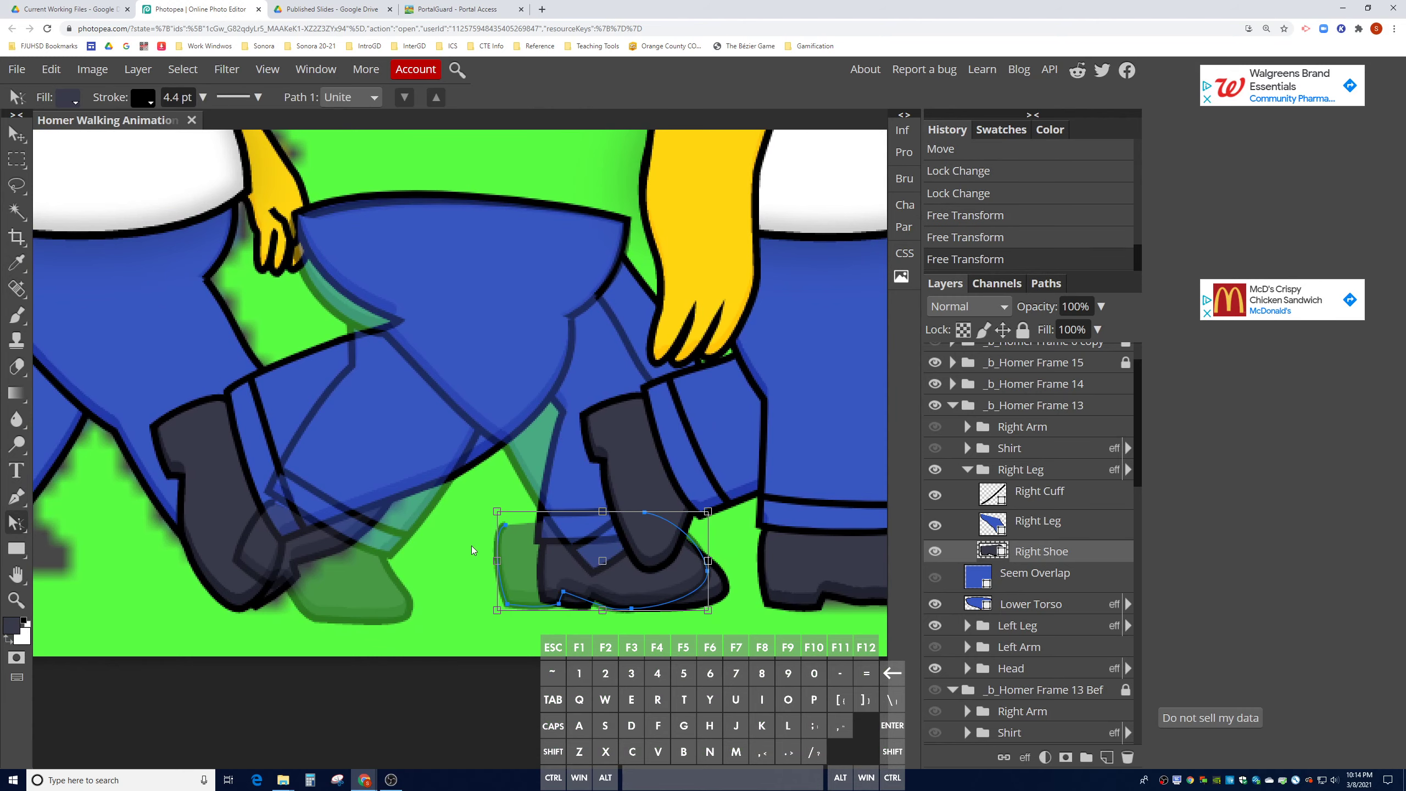
left_click(17, 497)
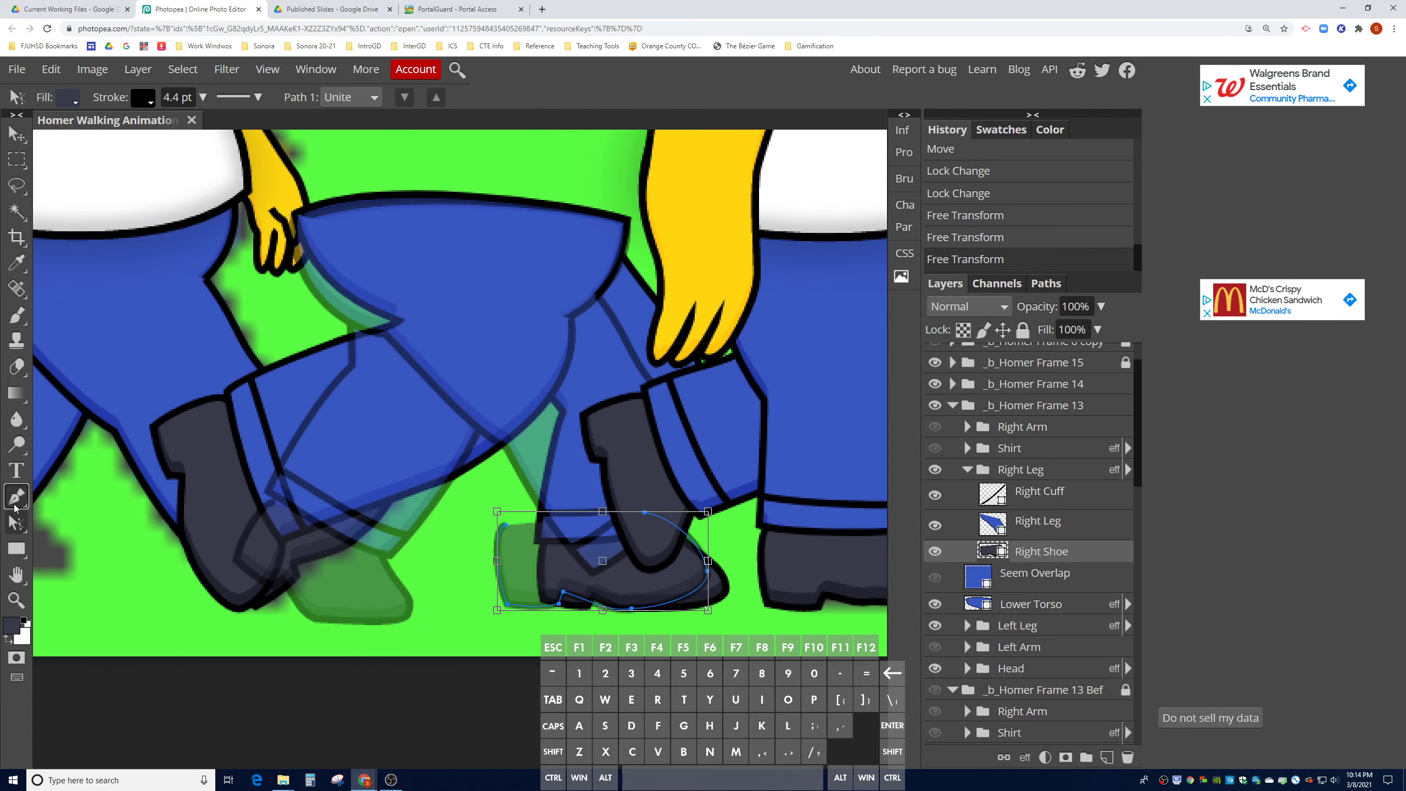
left_click(619, 608)
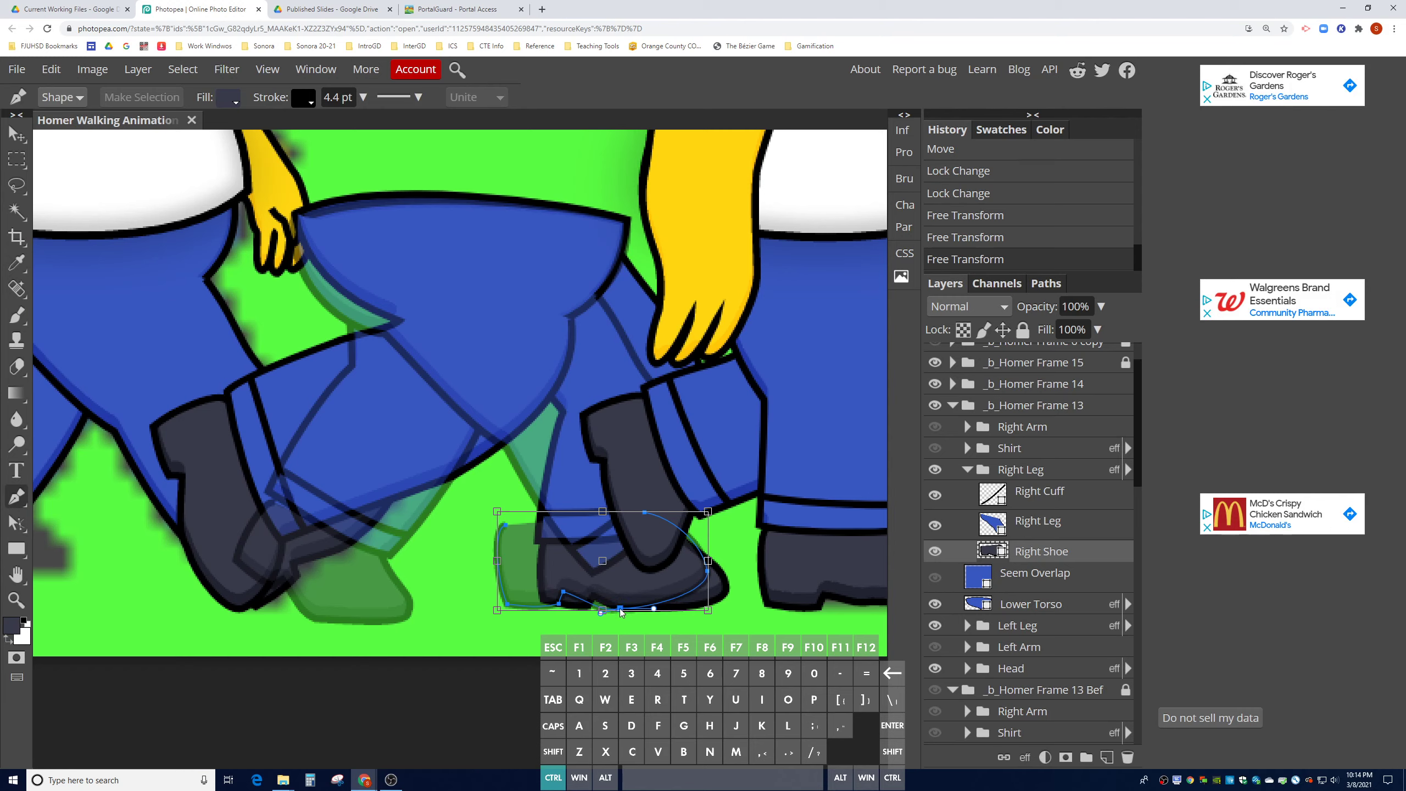
left_click_drag(619, 613, 617, 612)
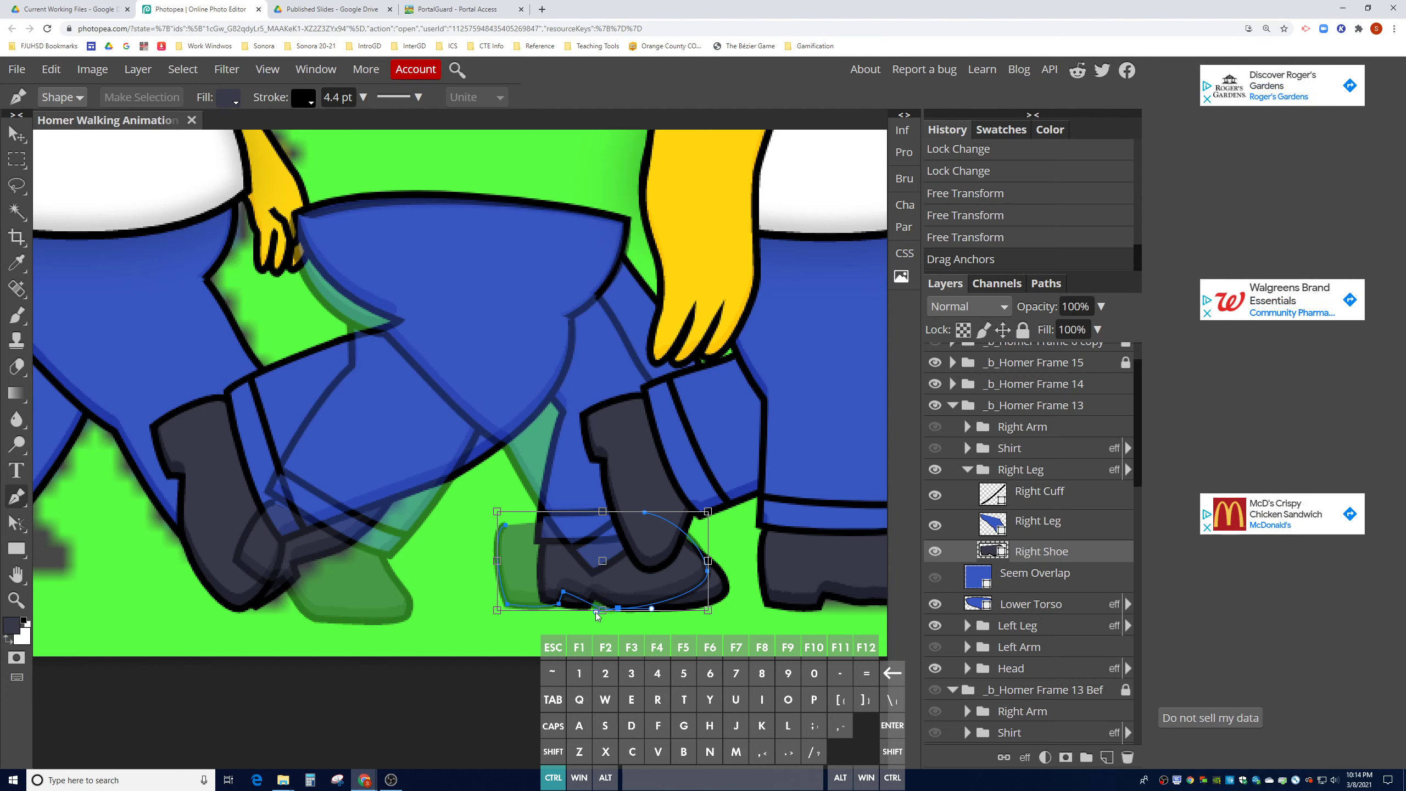
left_click_drag(595, 612, 649, 610)
left_click_drag(708, 572, 713, 615)
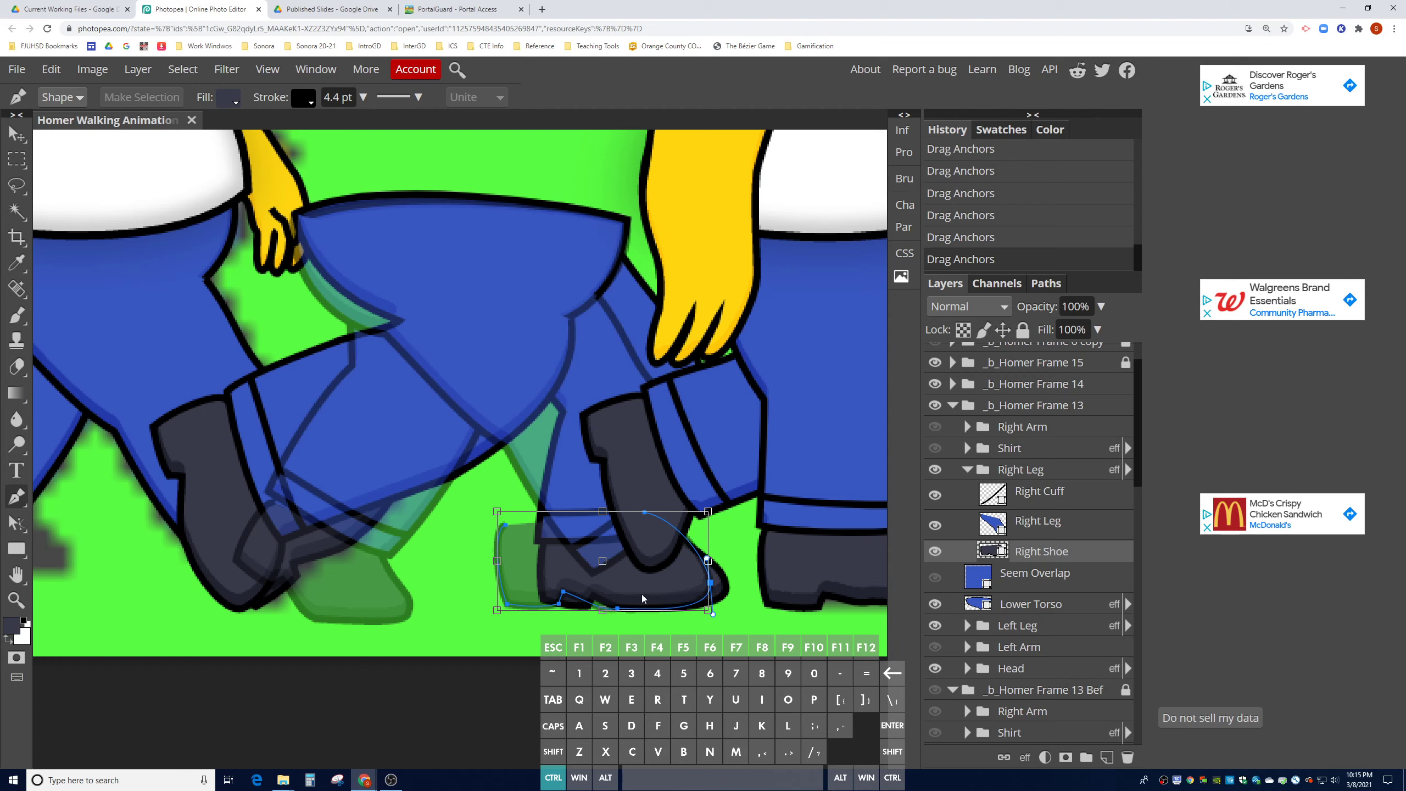
- Lower the top anchor of the Right Shoe path slightly and shorten the handles of its sole anchor
left_click(646, 514)
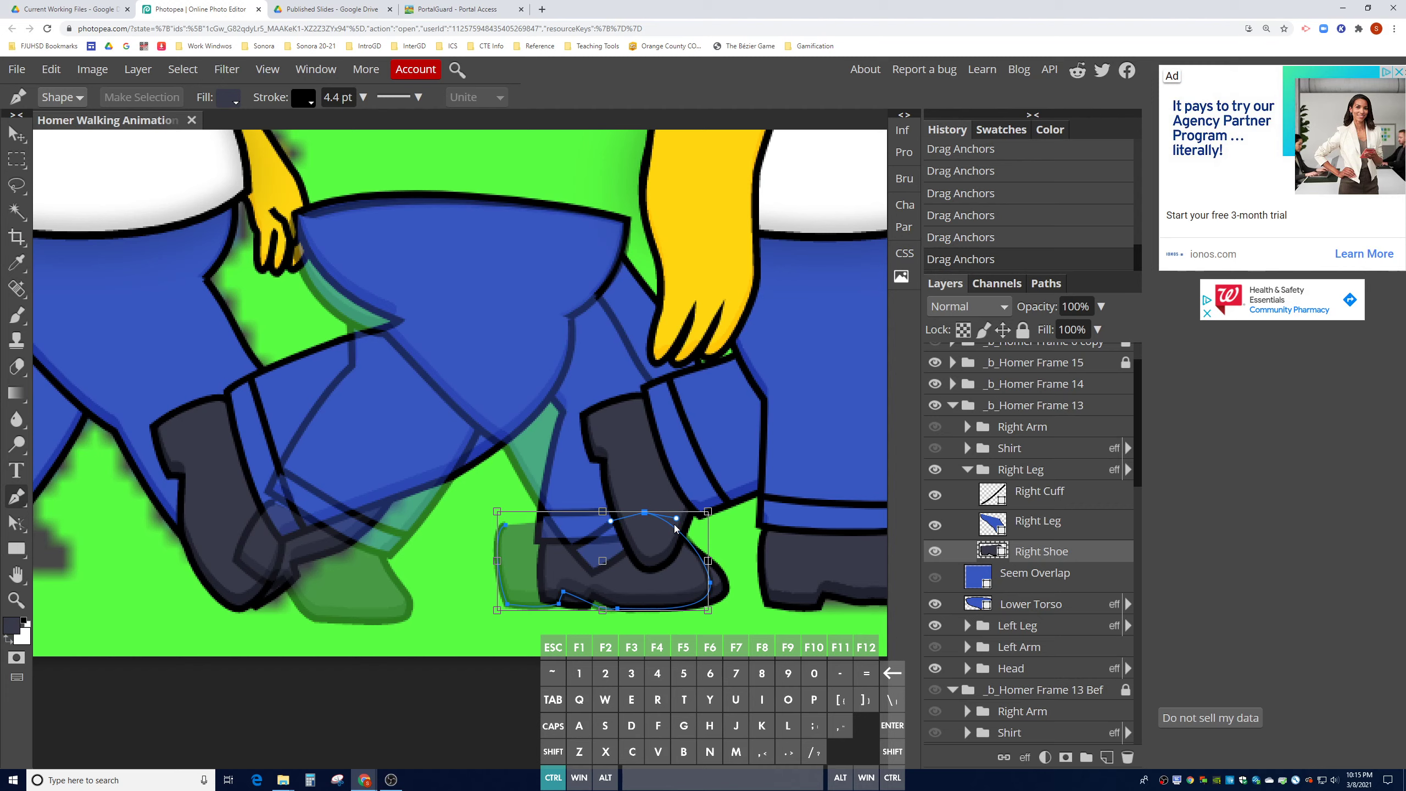
left_click_drag(676, 519, 646, 525)
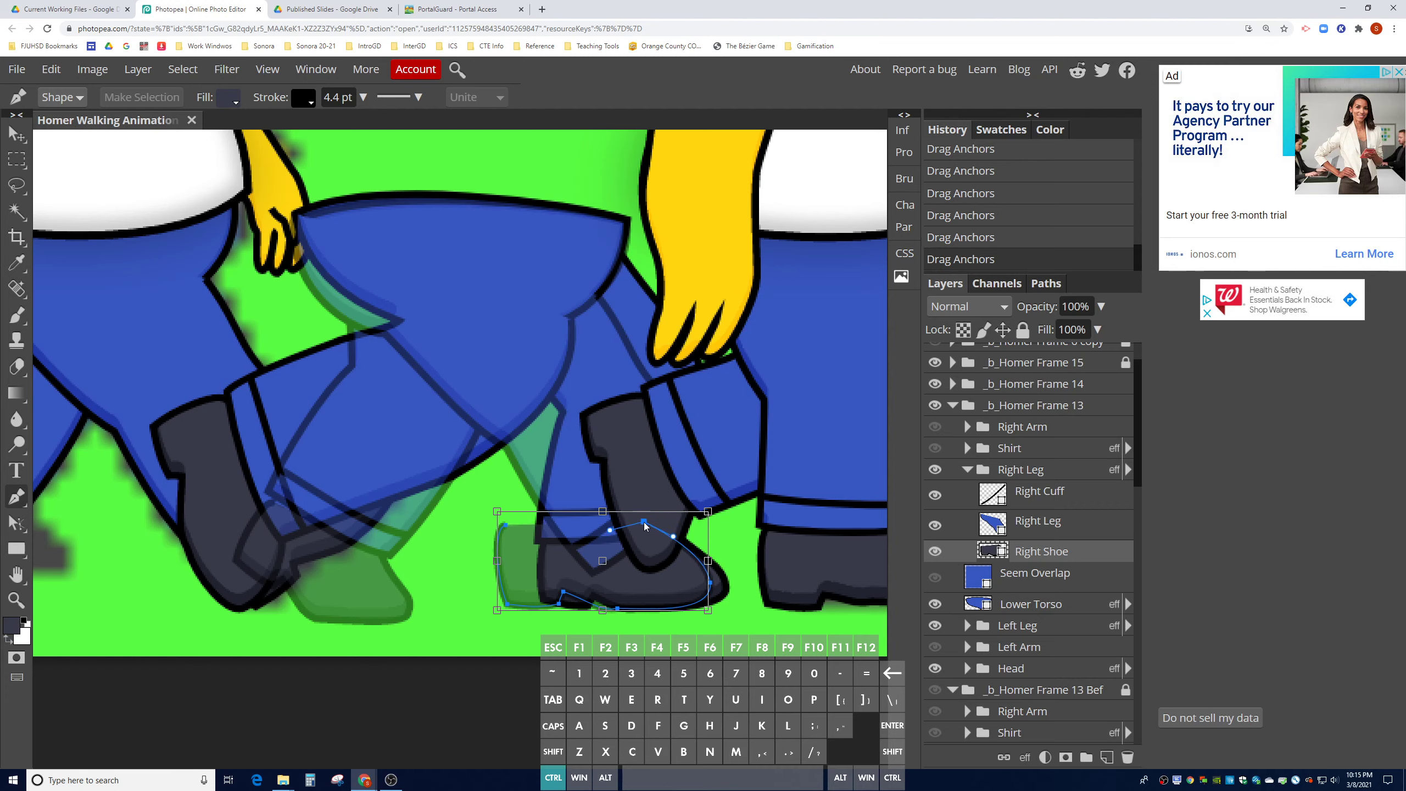
left_click(607, 609)
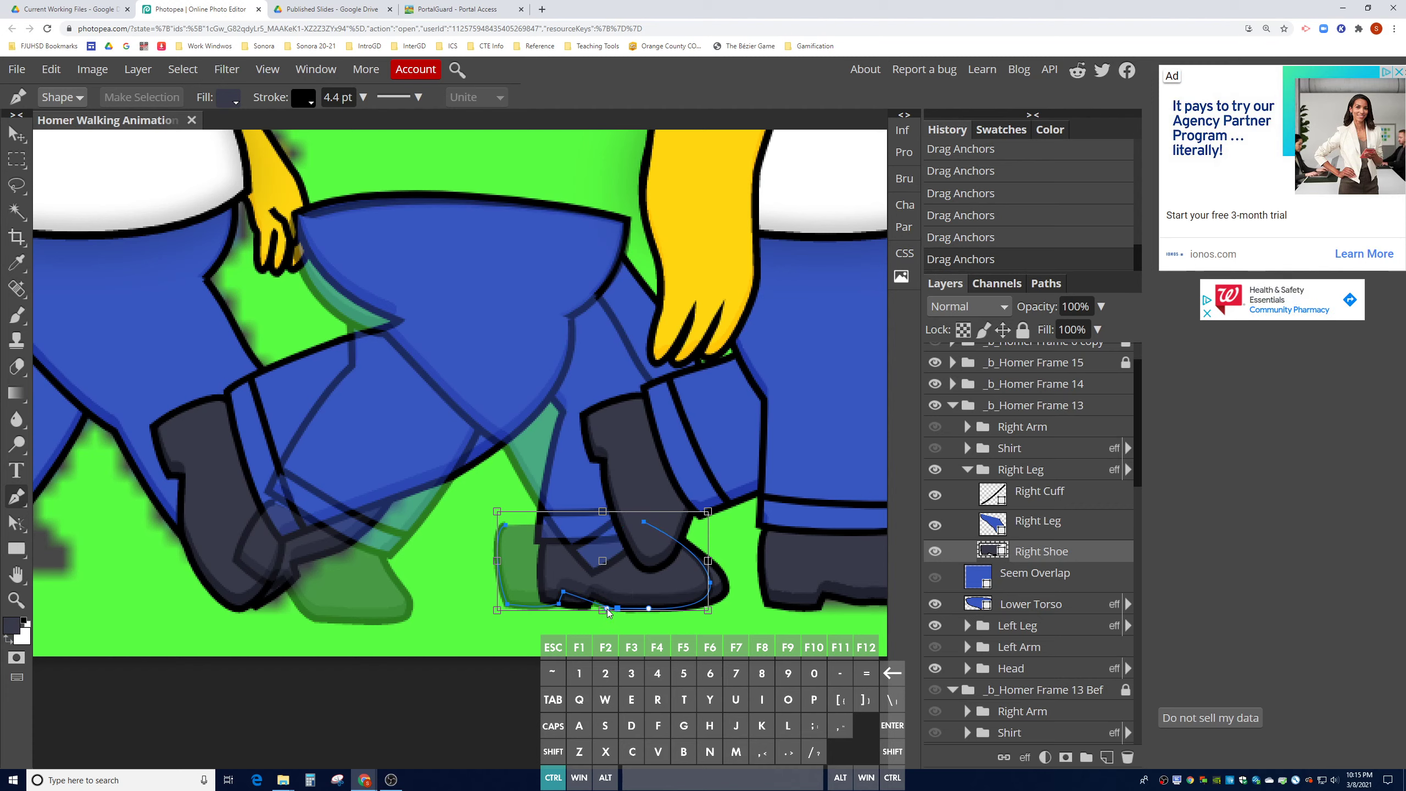
left_click_drag(649, 609, 638, 608)
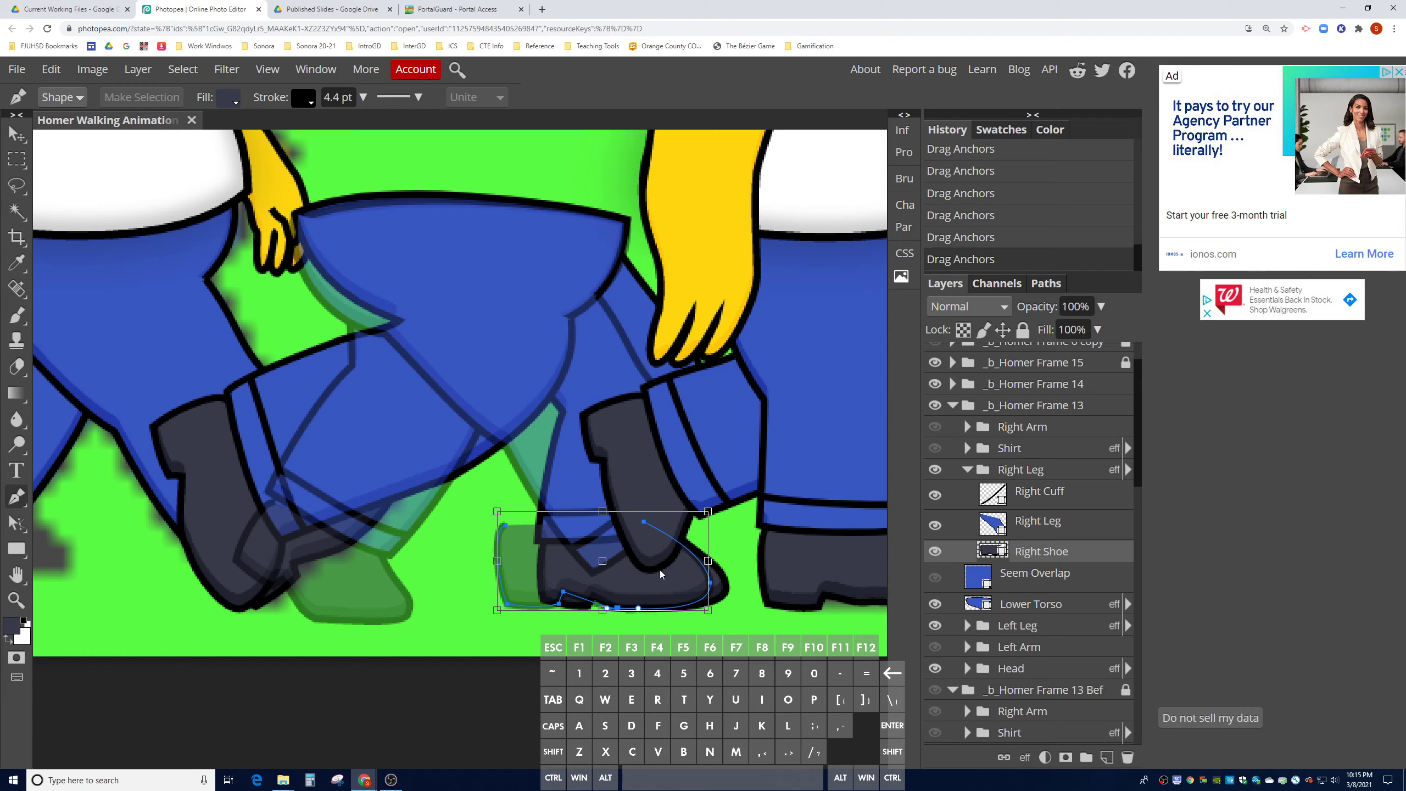
- Move the two hem anchors of Frame 13's Right Leg shape down to the top of the repositioned shoe
left_click(537, 487, "ctrl")
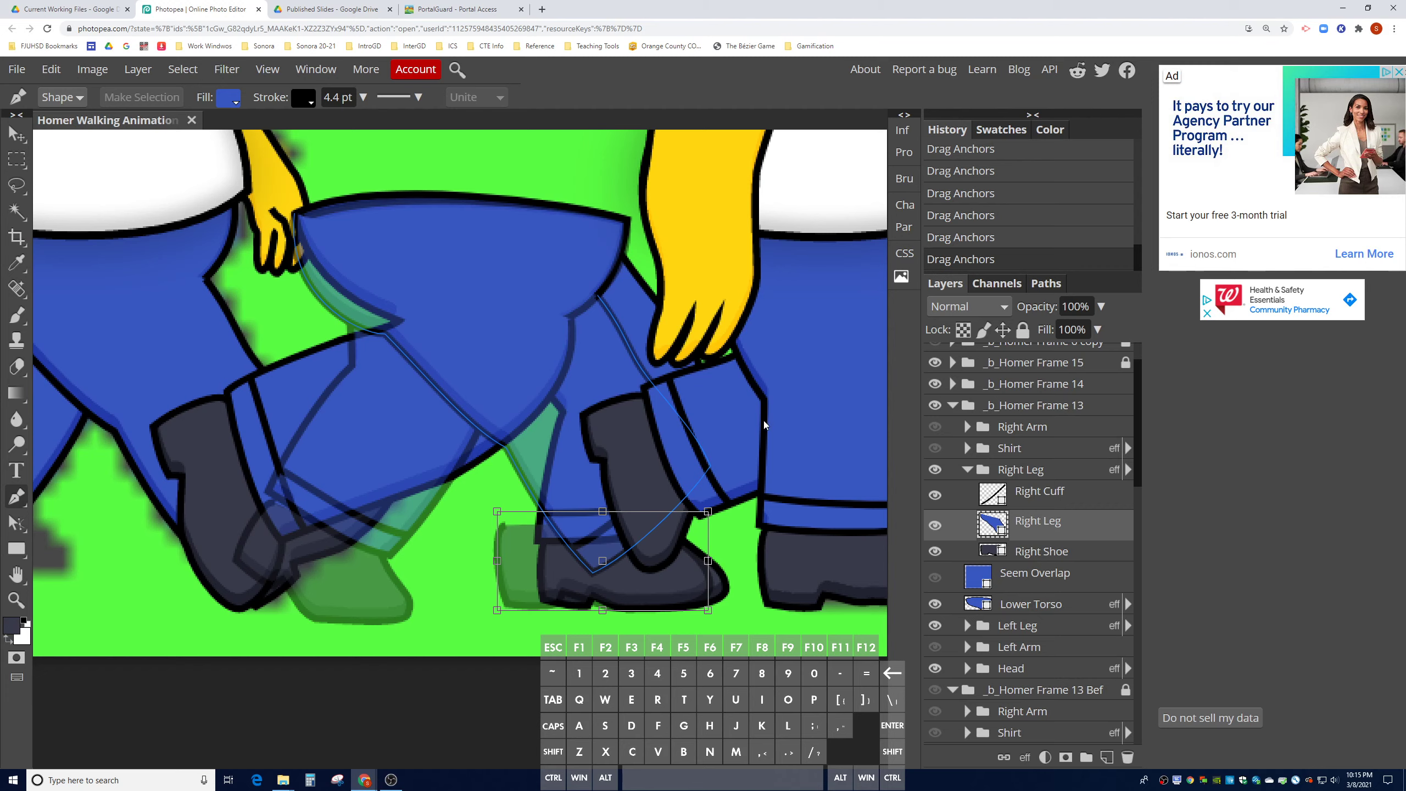
left_click(17, 523)
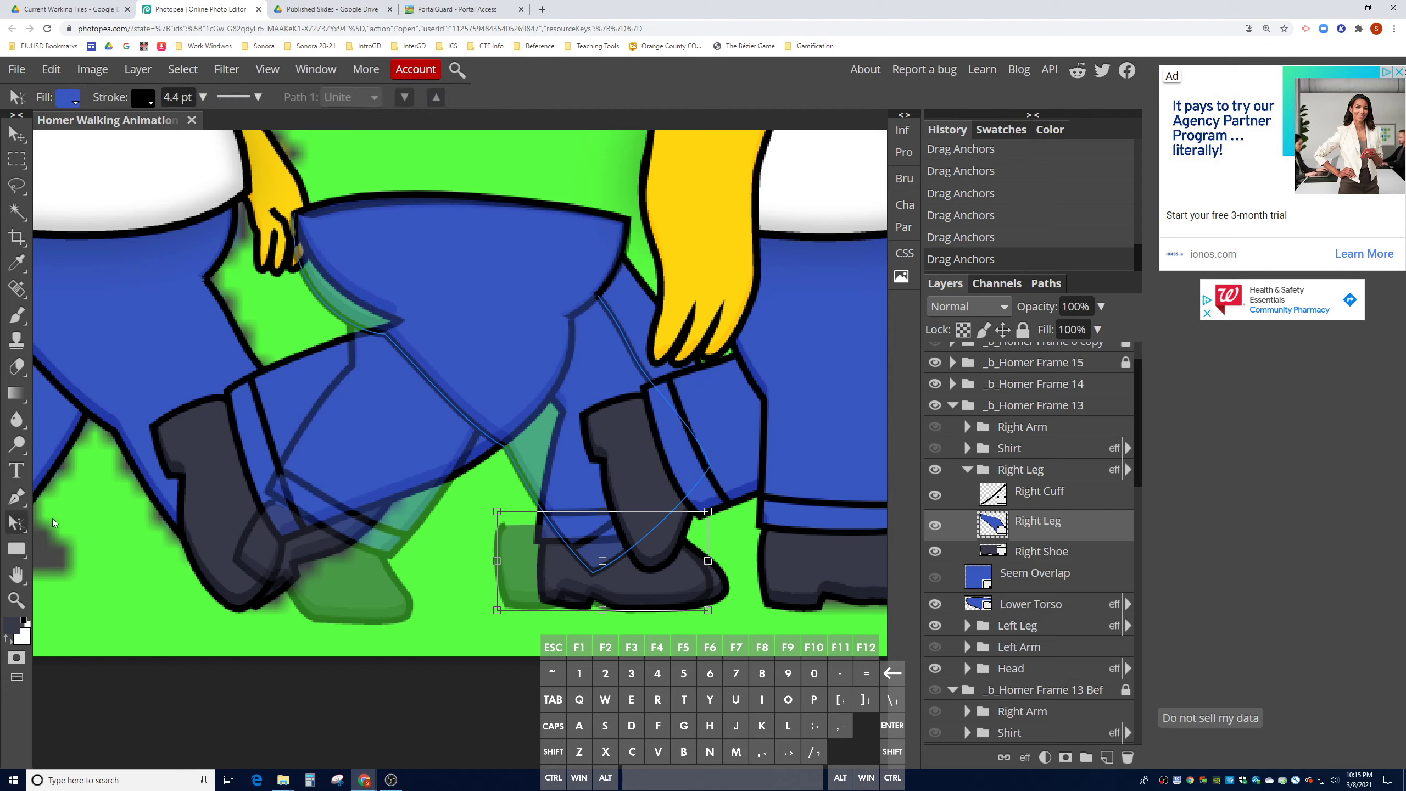
left_click(600, 457)
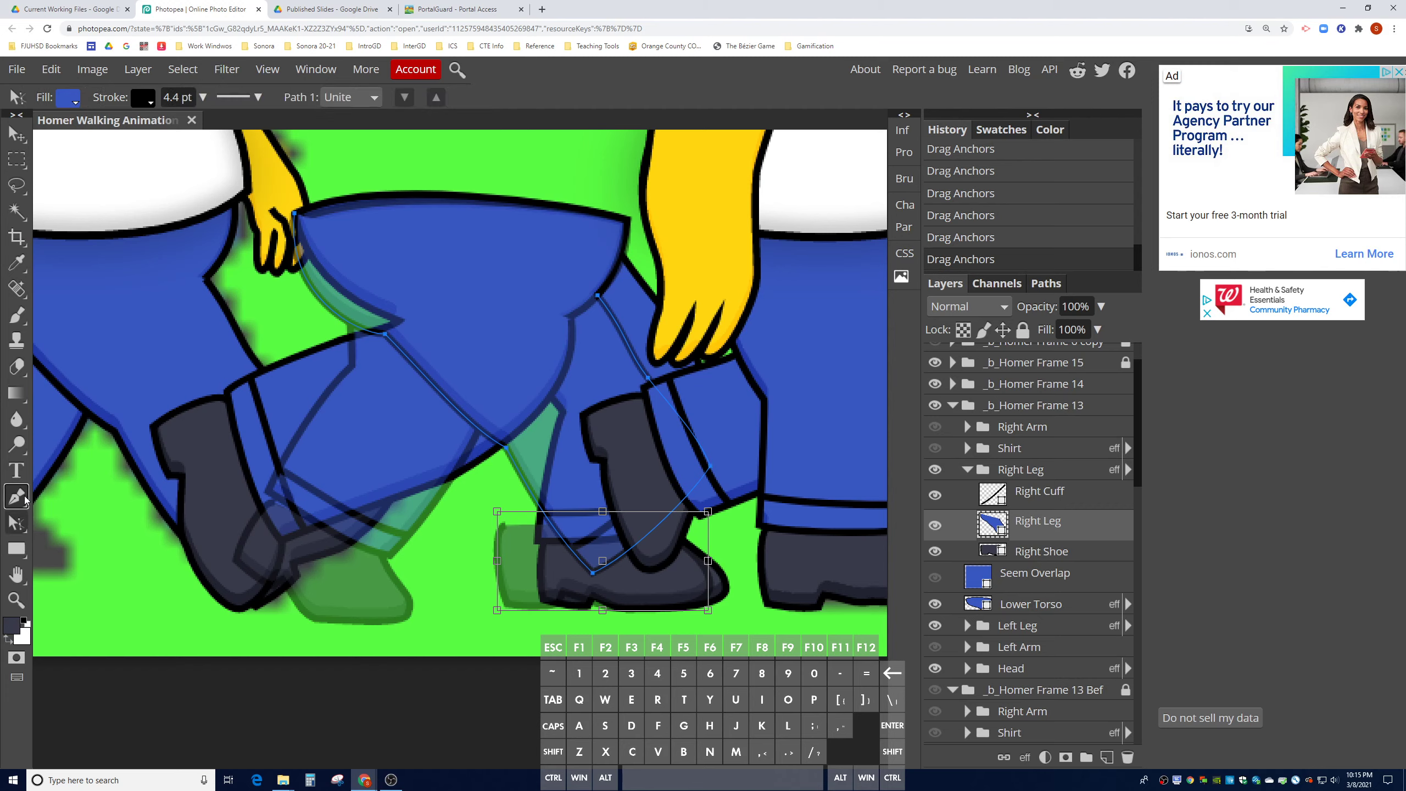
left_click(17, 498)
left_click(592, 573, "ctrl")
left_click_drag(593, 573, 497, 526)
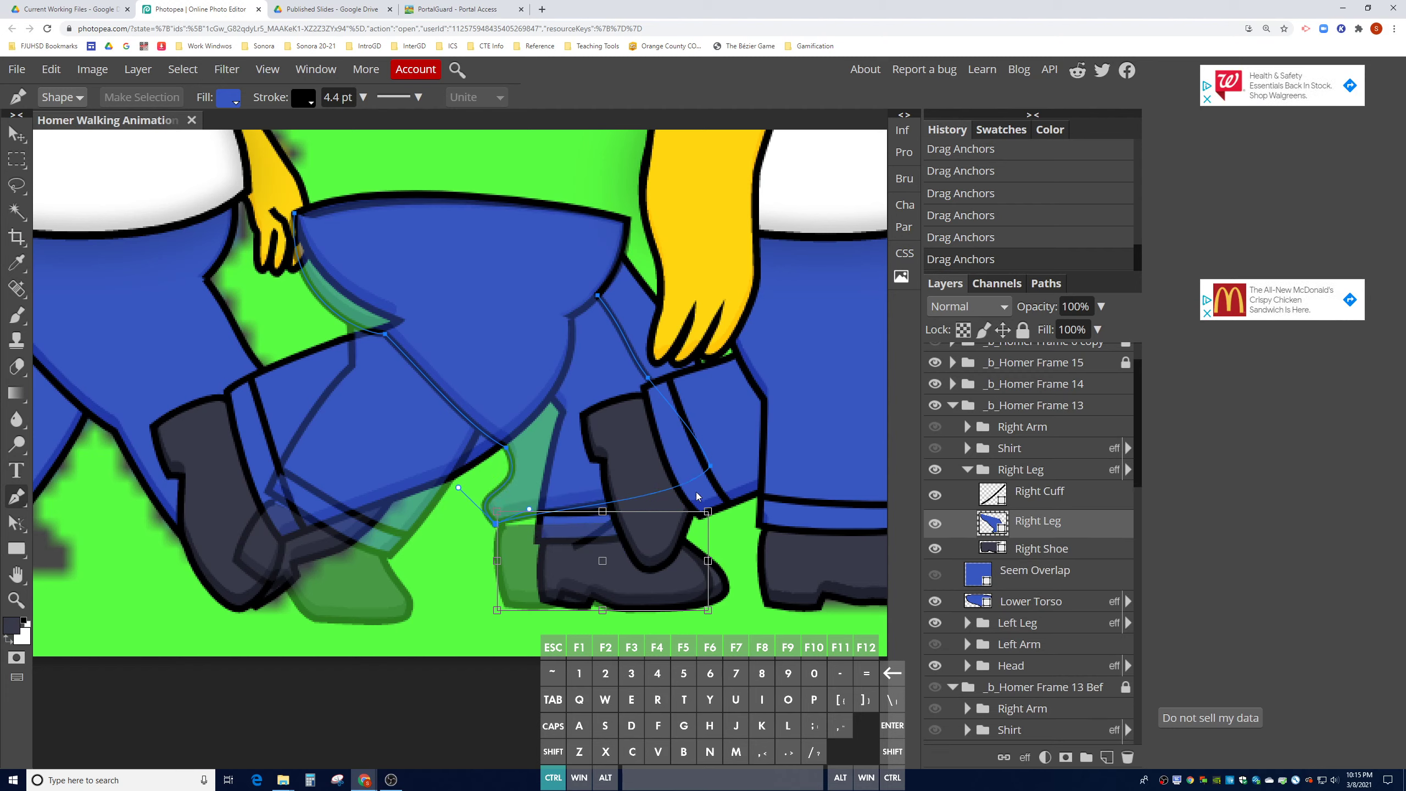
left_click_drag(709, 467, 655, 517)
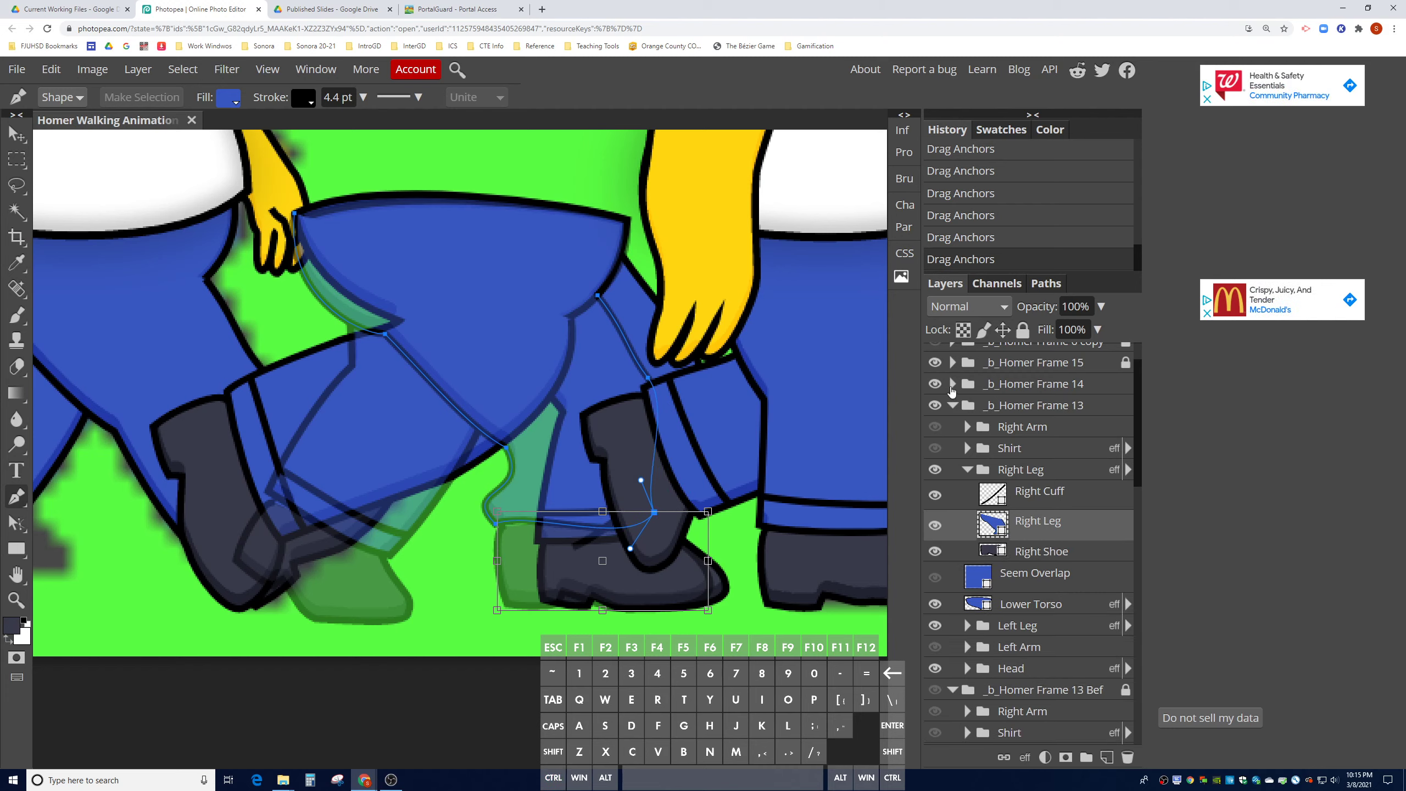
- Hide _b_Homer Frame 14 and move the Right Leg's knee anchor forward and its back-of-knee anchor up to the crotch
left_click(934, 383)
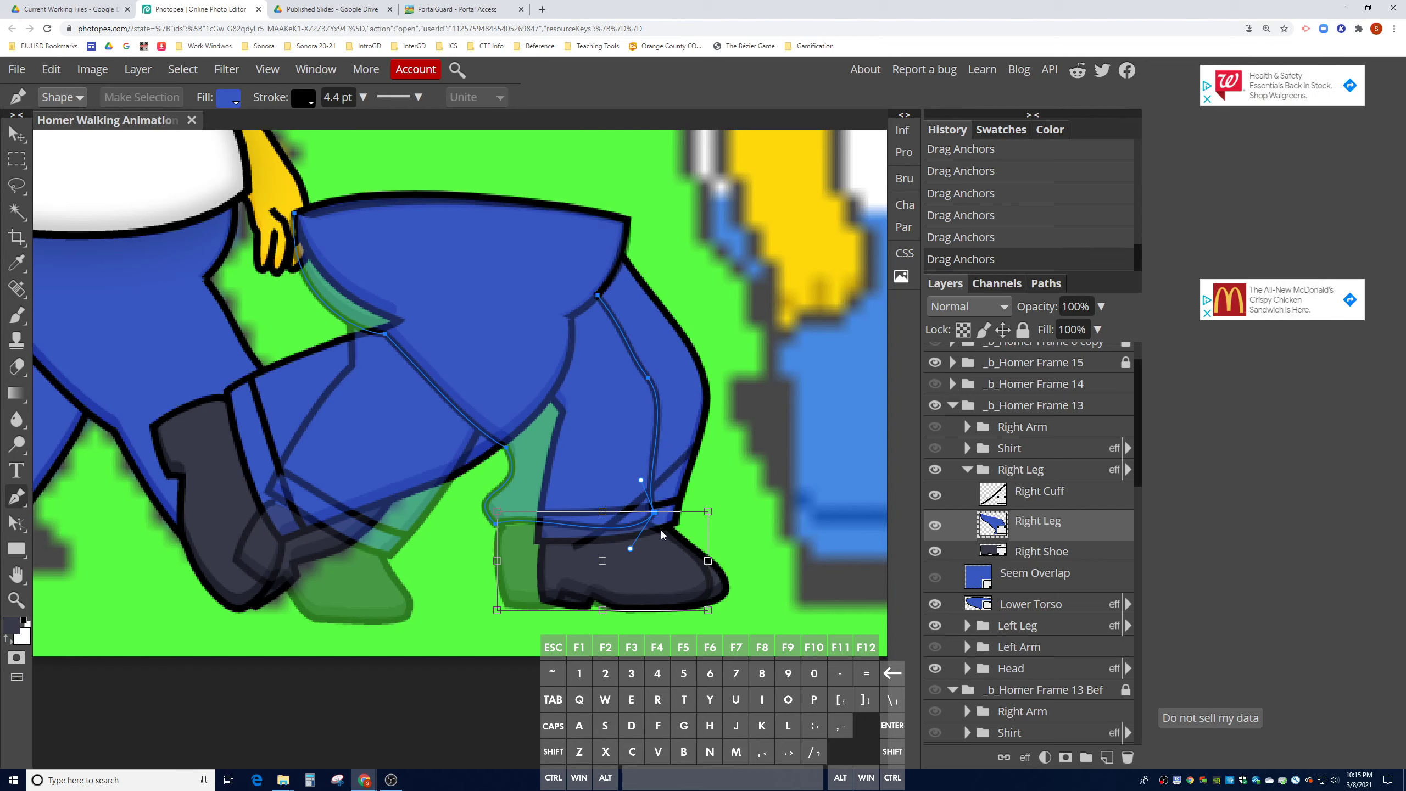
key("ctrl")
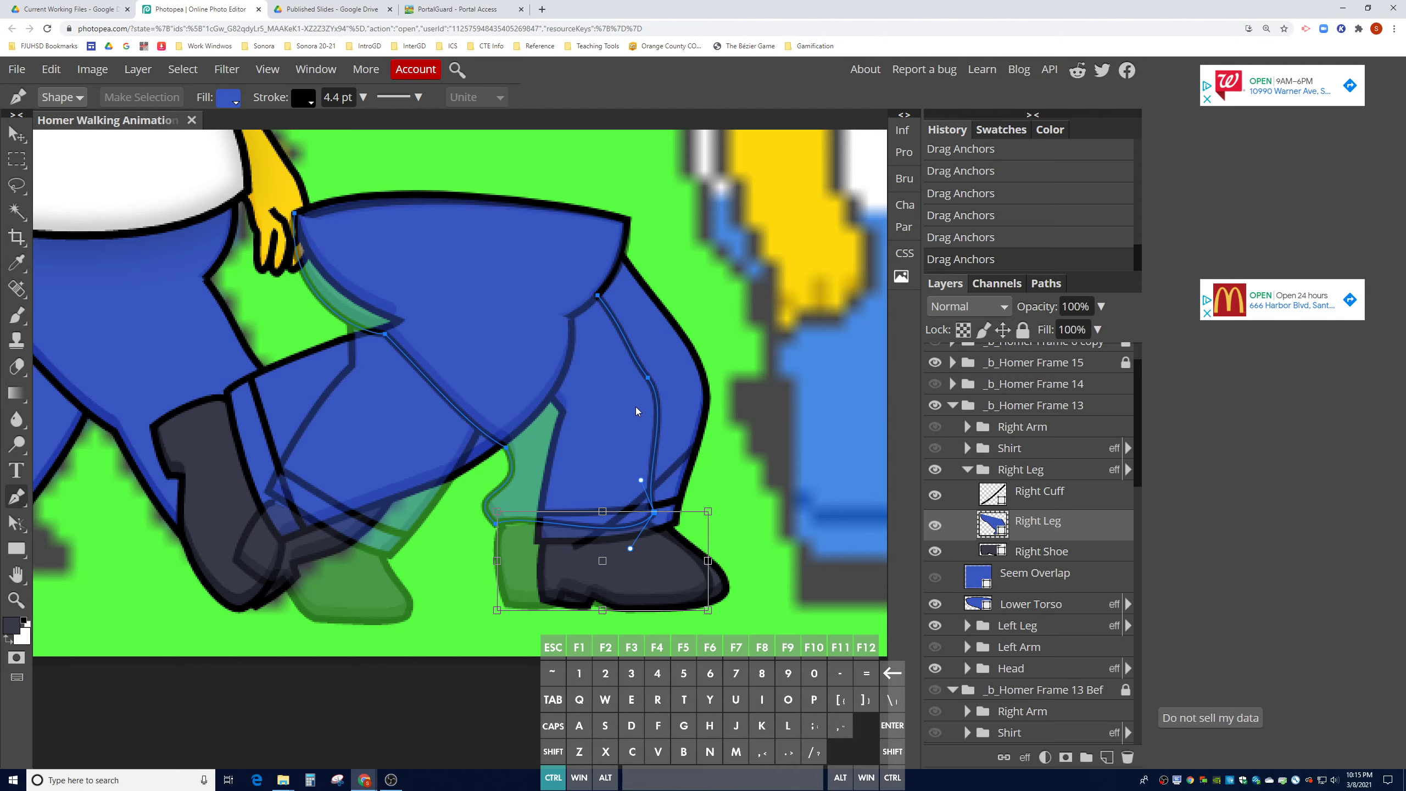
left_click_drag(647, 378, 680, 388)
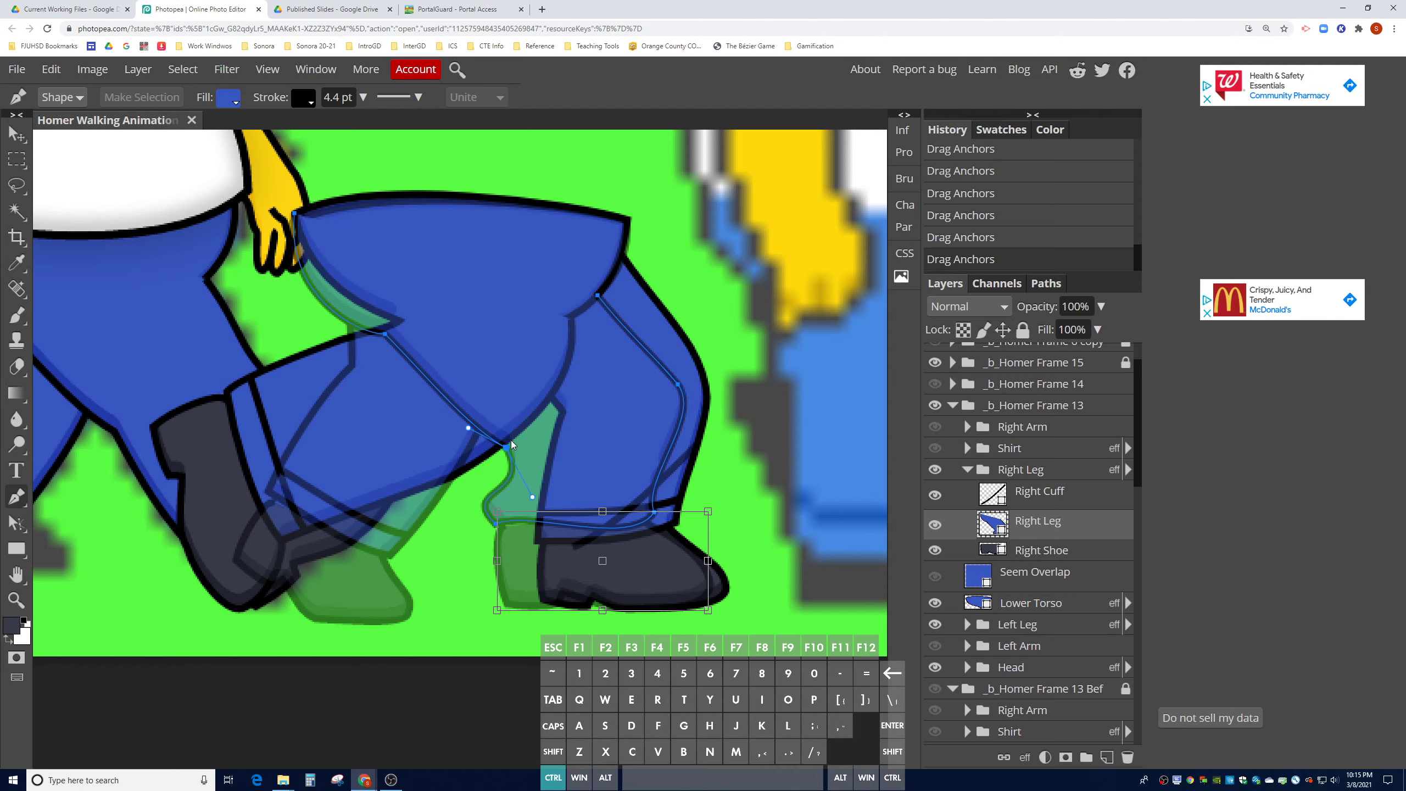
left_click_drag(506, 447, 531, 403)
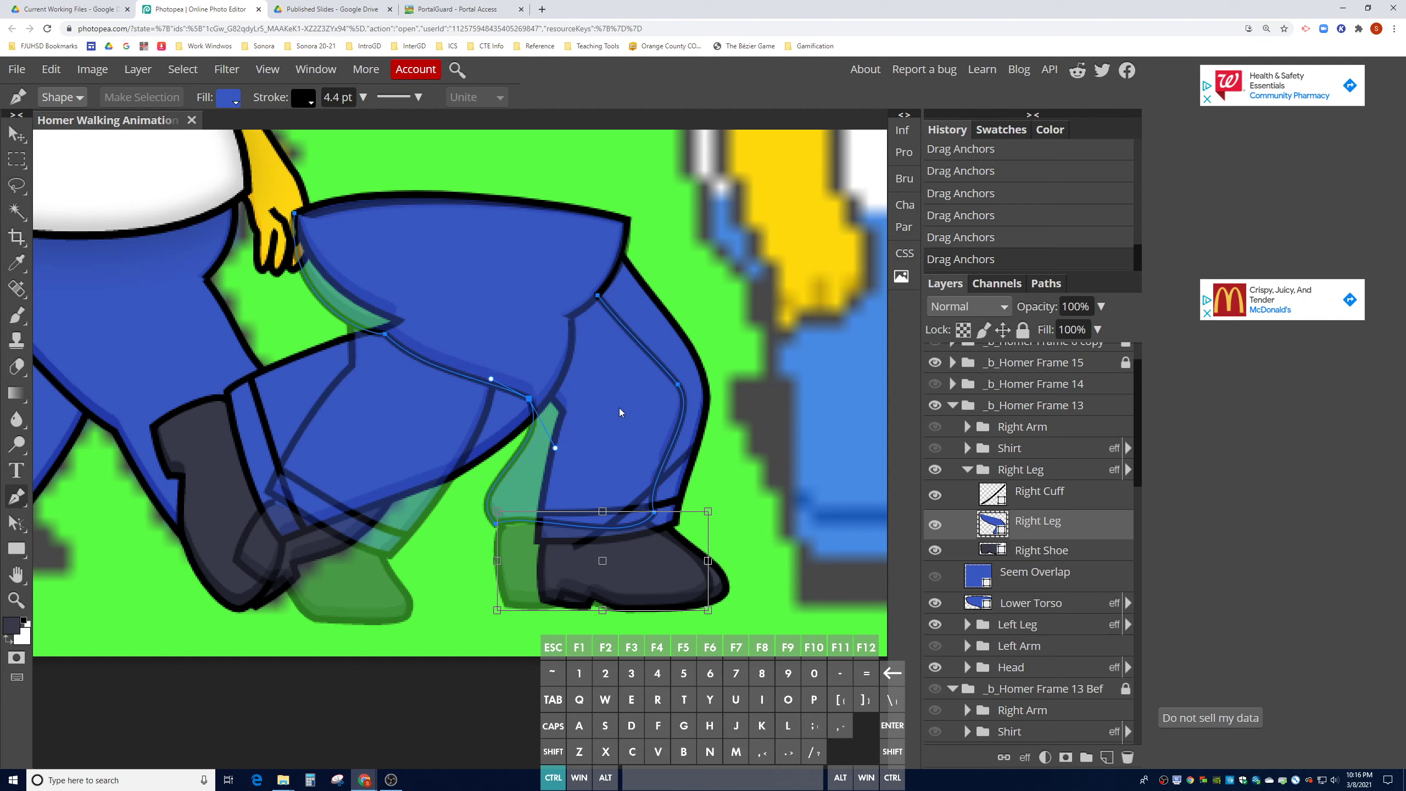
- Smooth the front edge of the Right Leg path by adjusting the curve handles at the hip, knee and front hem anchors
left_click(598, 296)
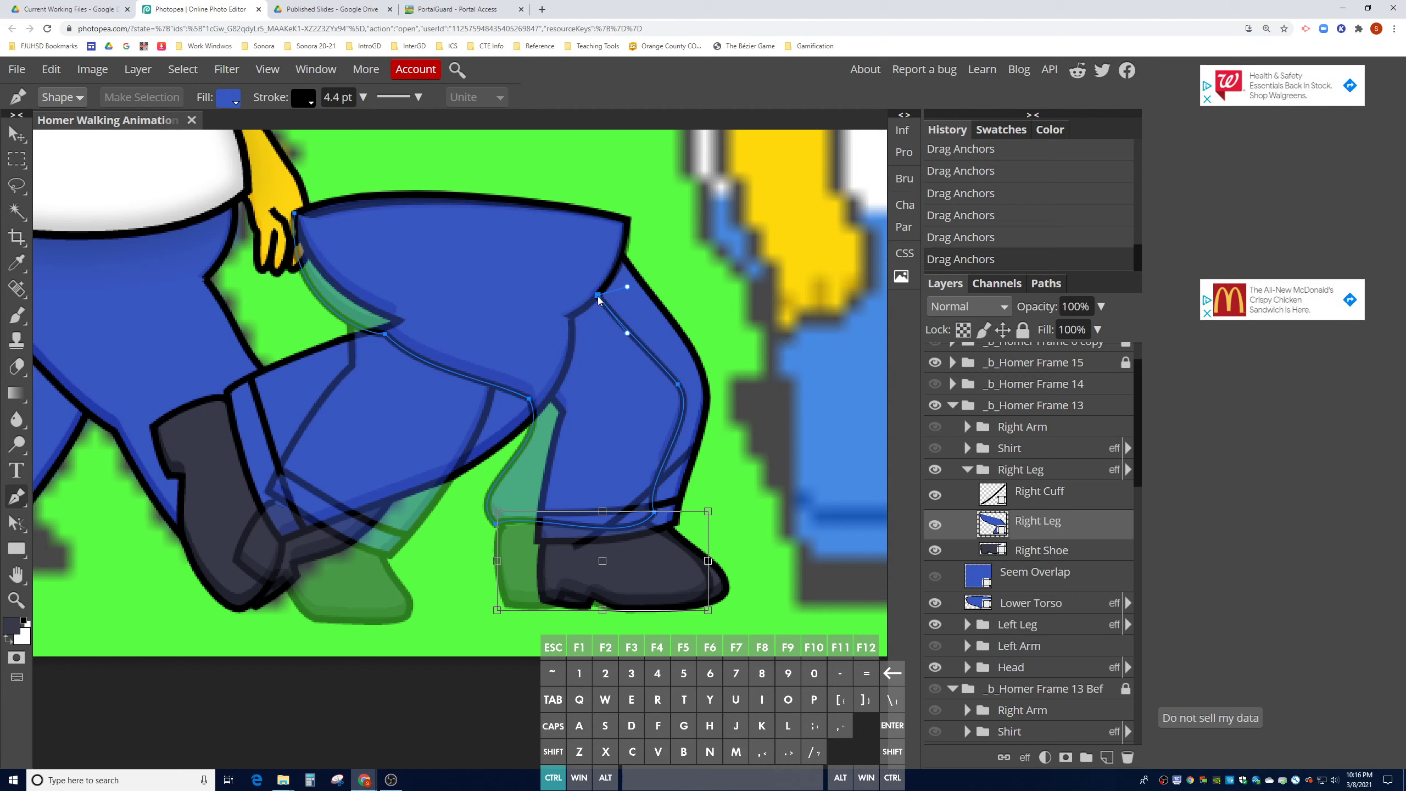
left_click_drag(634, 327, 630, 307)
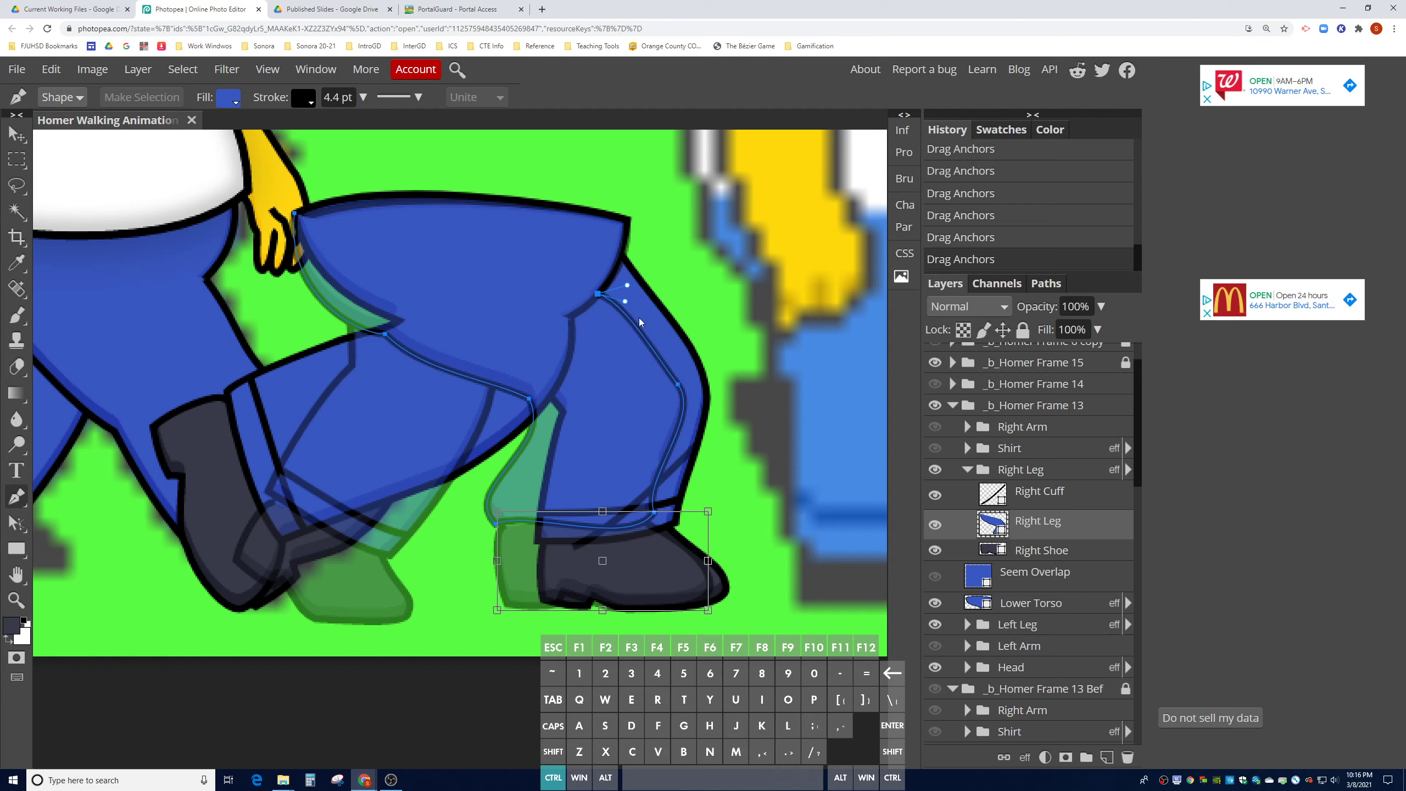
left_click(680, 383)
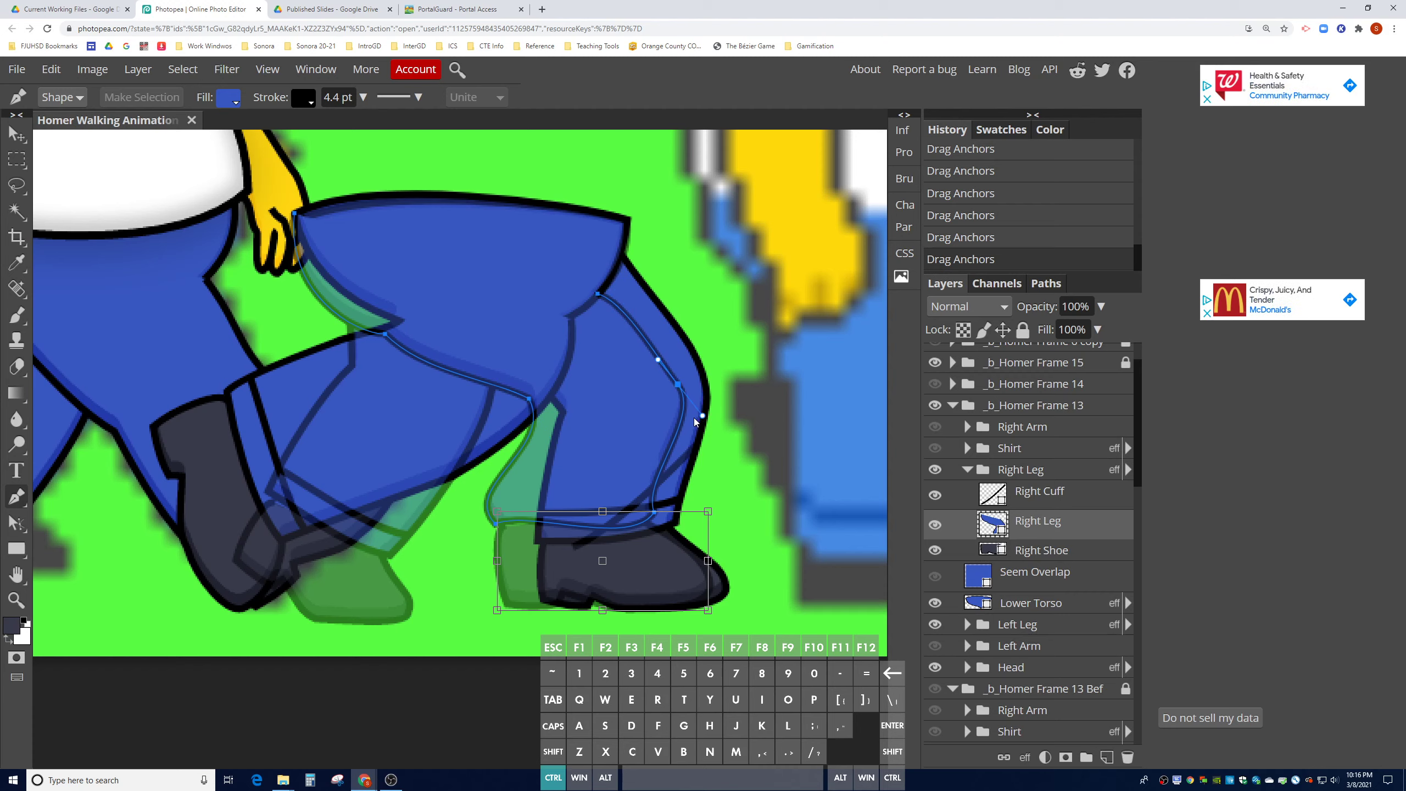
left_click_drag(695, 419, 677, 366)
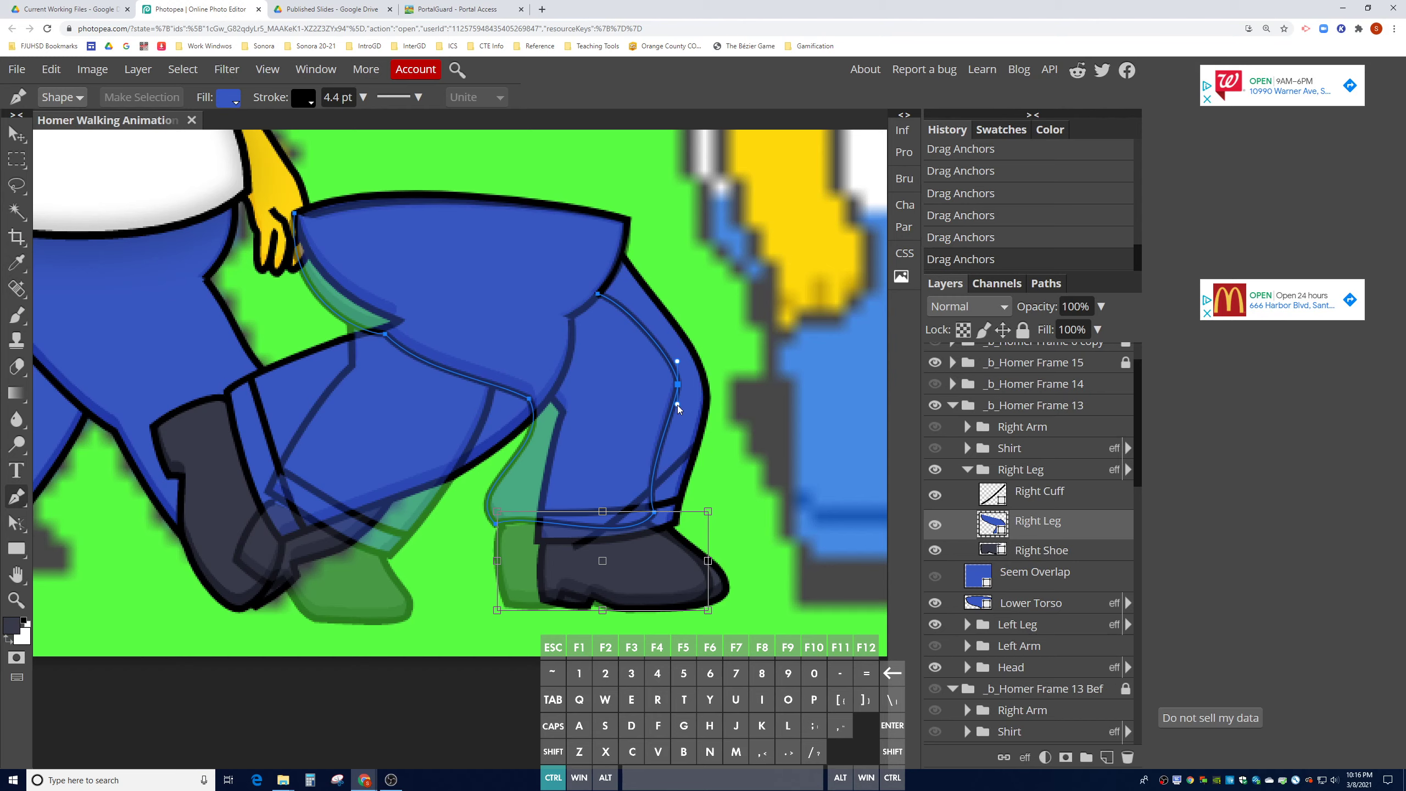
left_click_drag(657, 509, 665, 482)
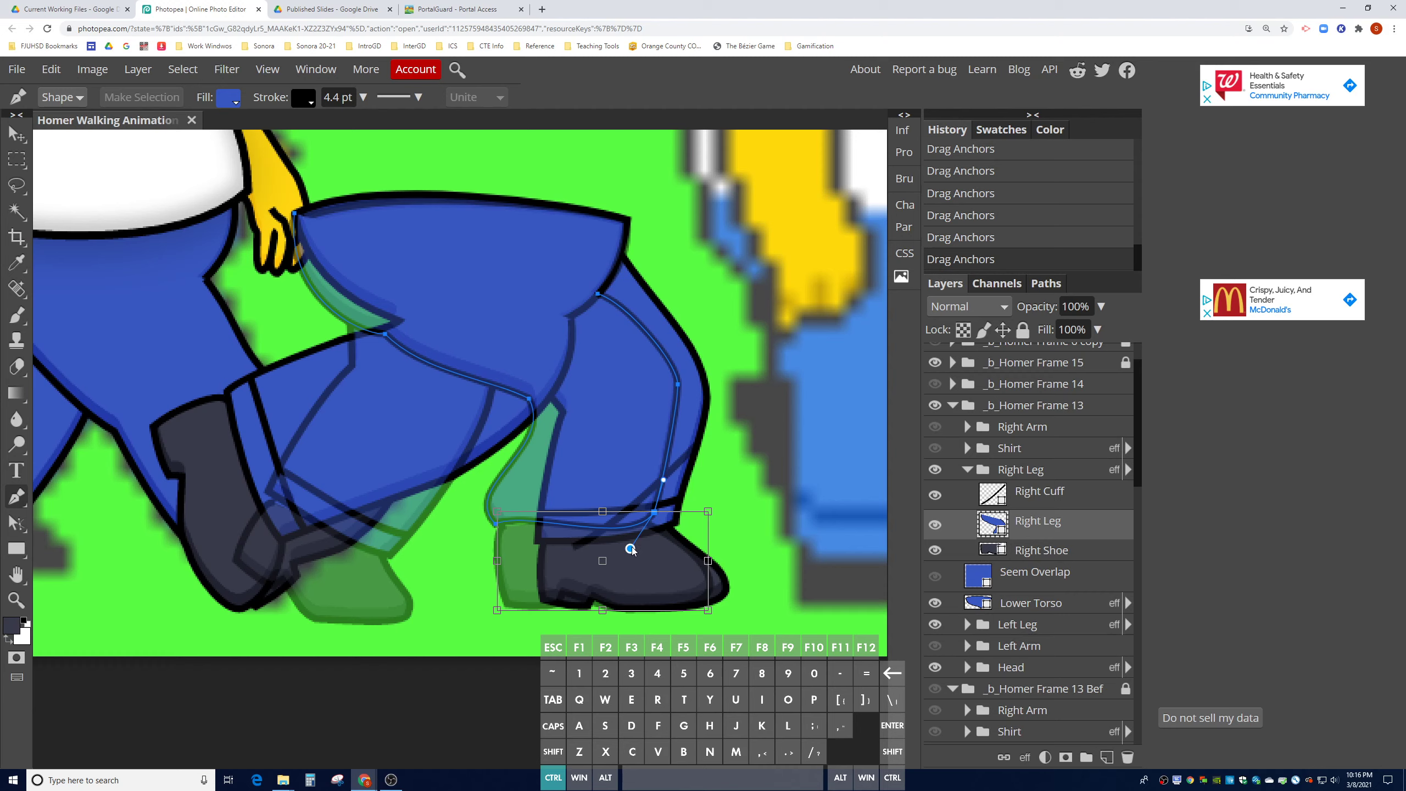
left_click_drag(630, 548, 623, 535)
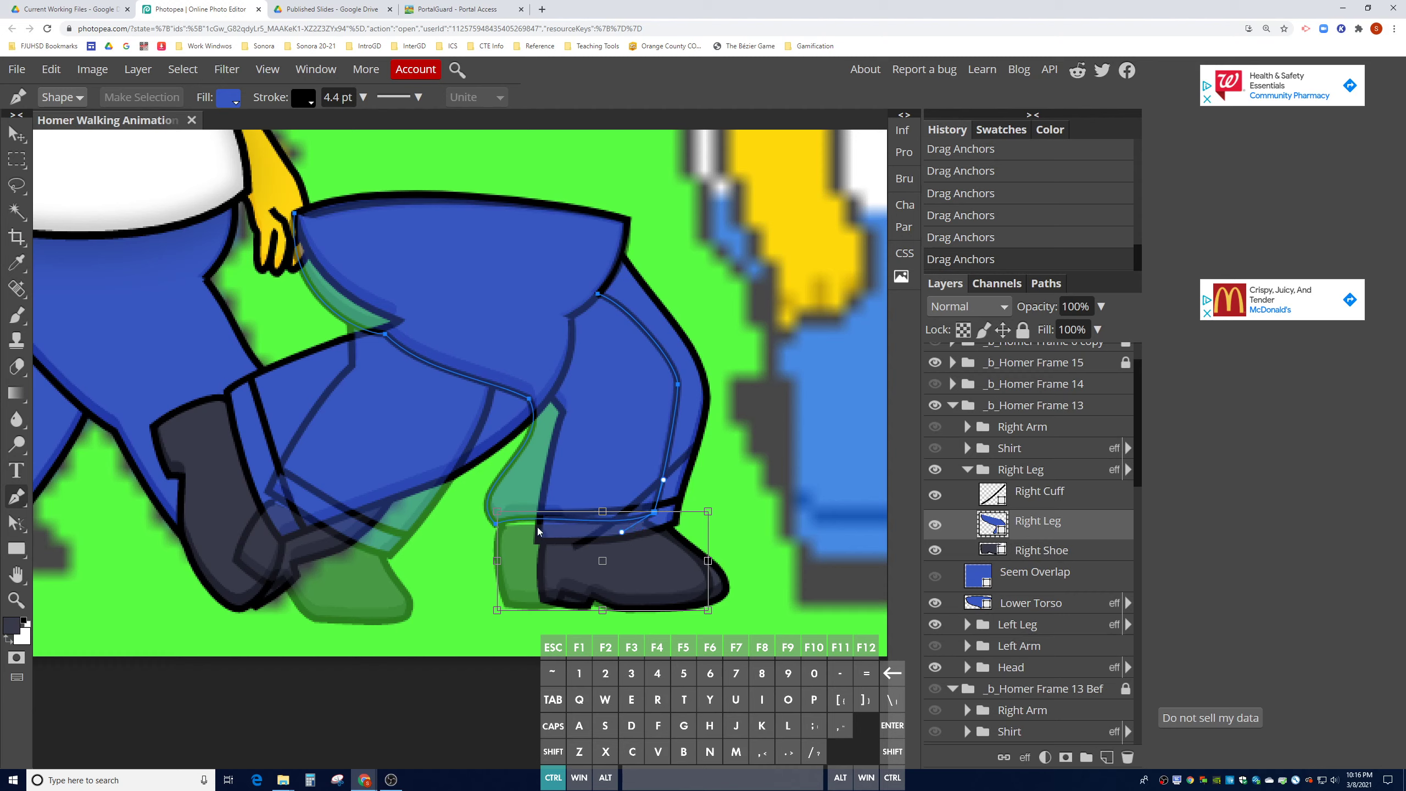
- Straighten the back edge of the Right Leg path by adjusting the curve handles at the rear hem and back-of-knee anchors
left_click(500, 526)
left_click_drag(530, 511, 498, 486)
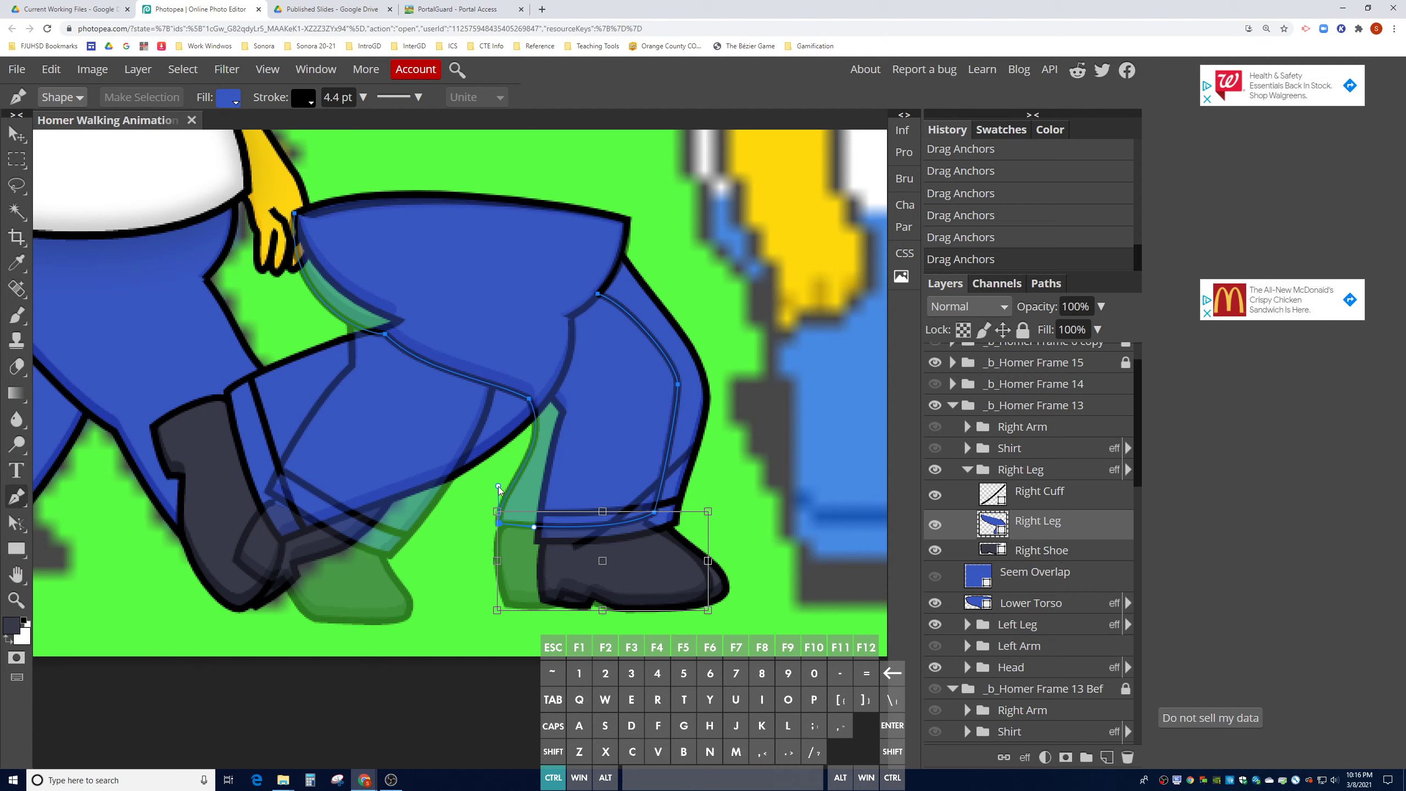
left_click(529, 398)
left_click_drag(555, 449, 525, 413)
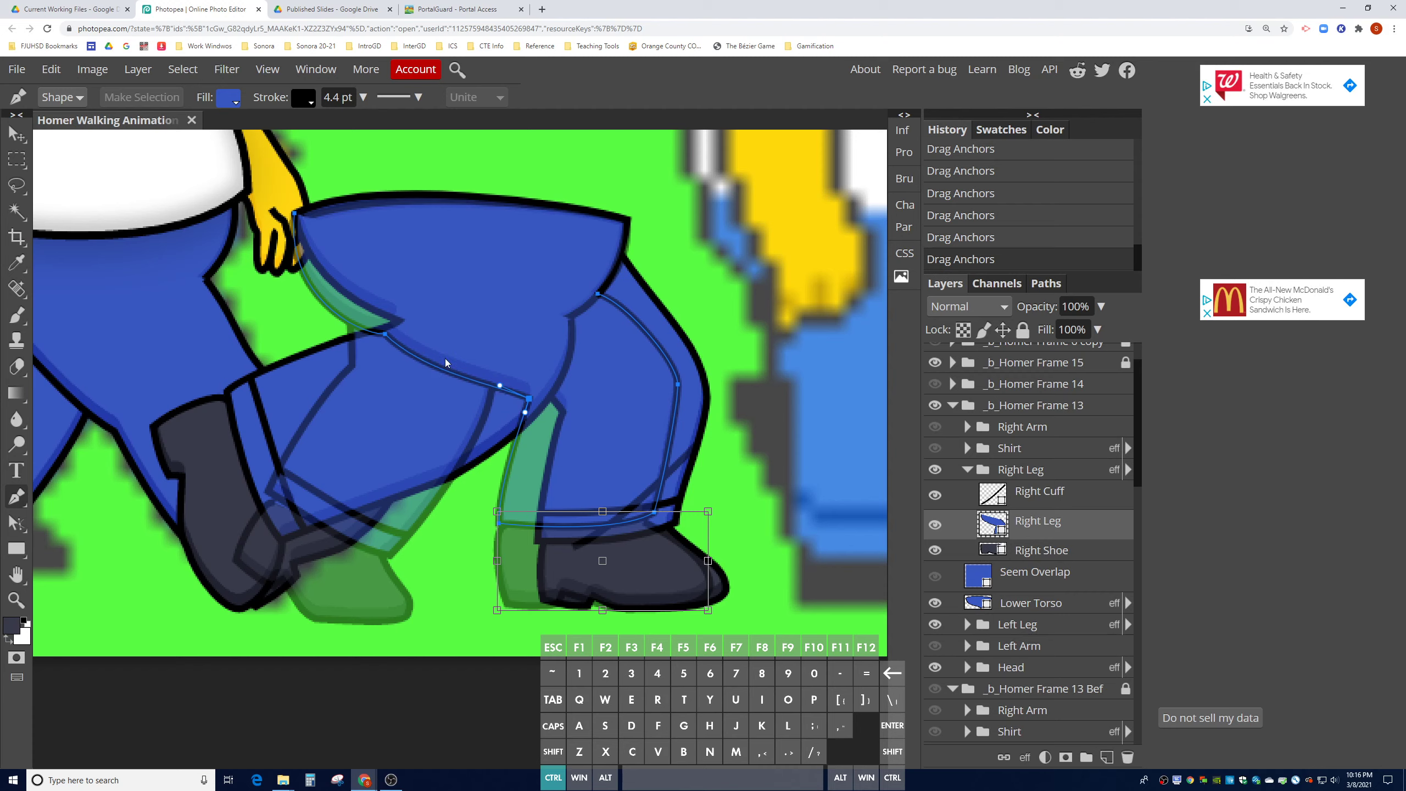
- Shift the Right Leg's crotch and back-of-knee anchors slightly, comparing the pose against the _b_Homer Frame 13 Bef group
left_click_drag(387, 336, 408, 336)
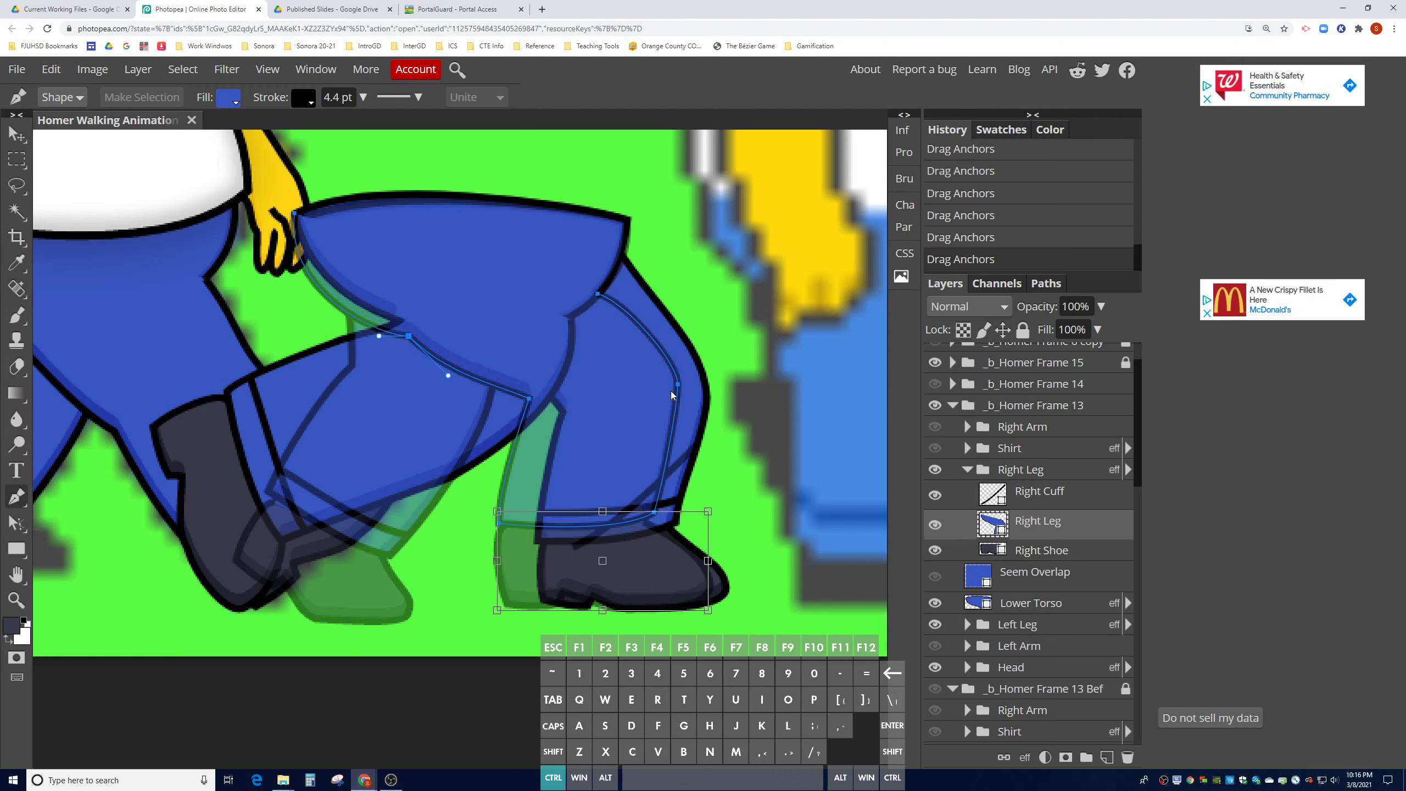
left_click_drag(530, 400, 521, 405)
scroll(1036, 553, "down", 3)
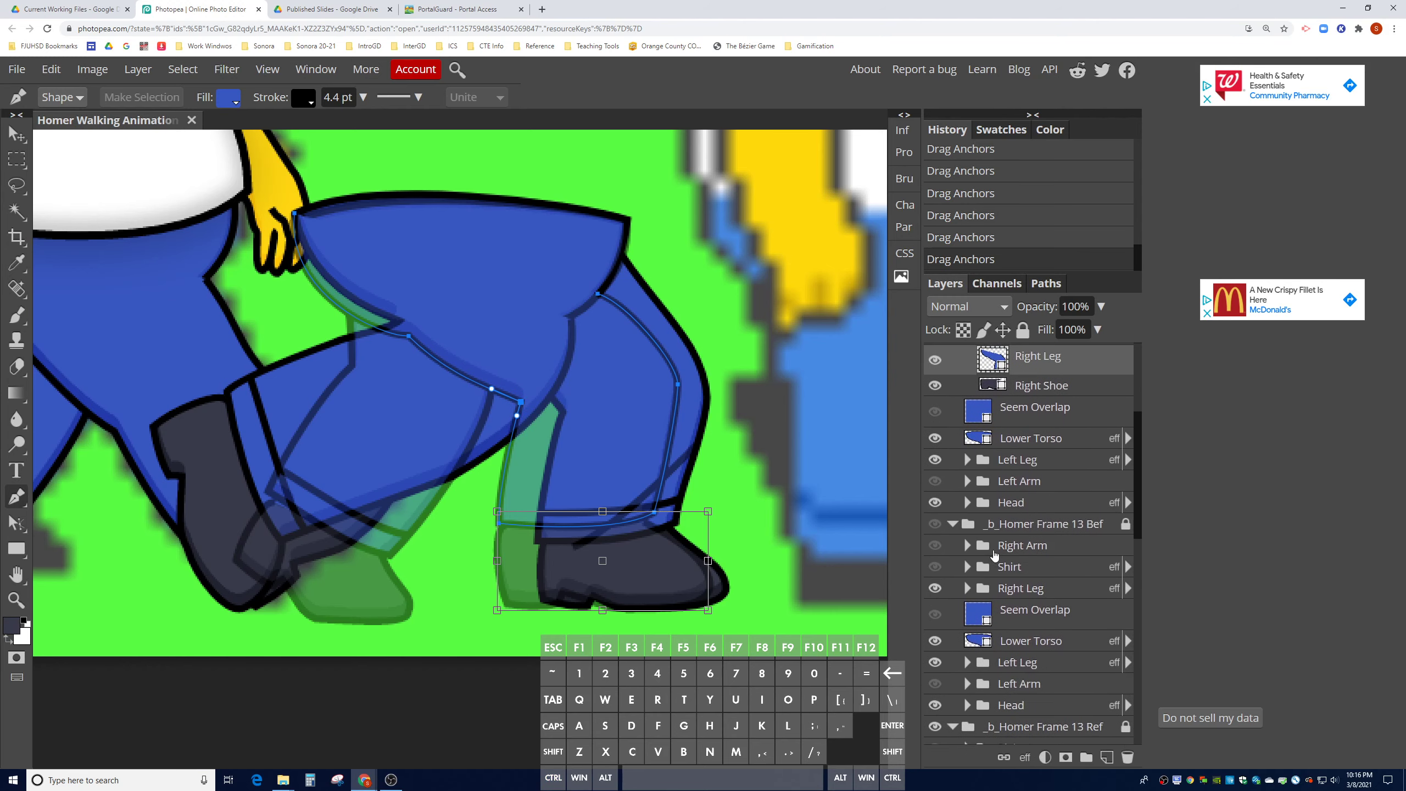
left_click(935, 526)
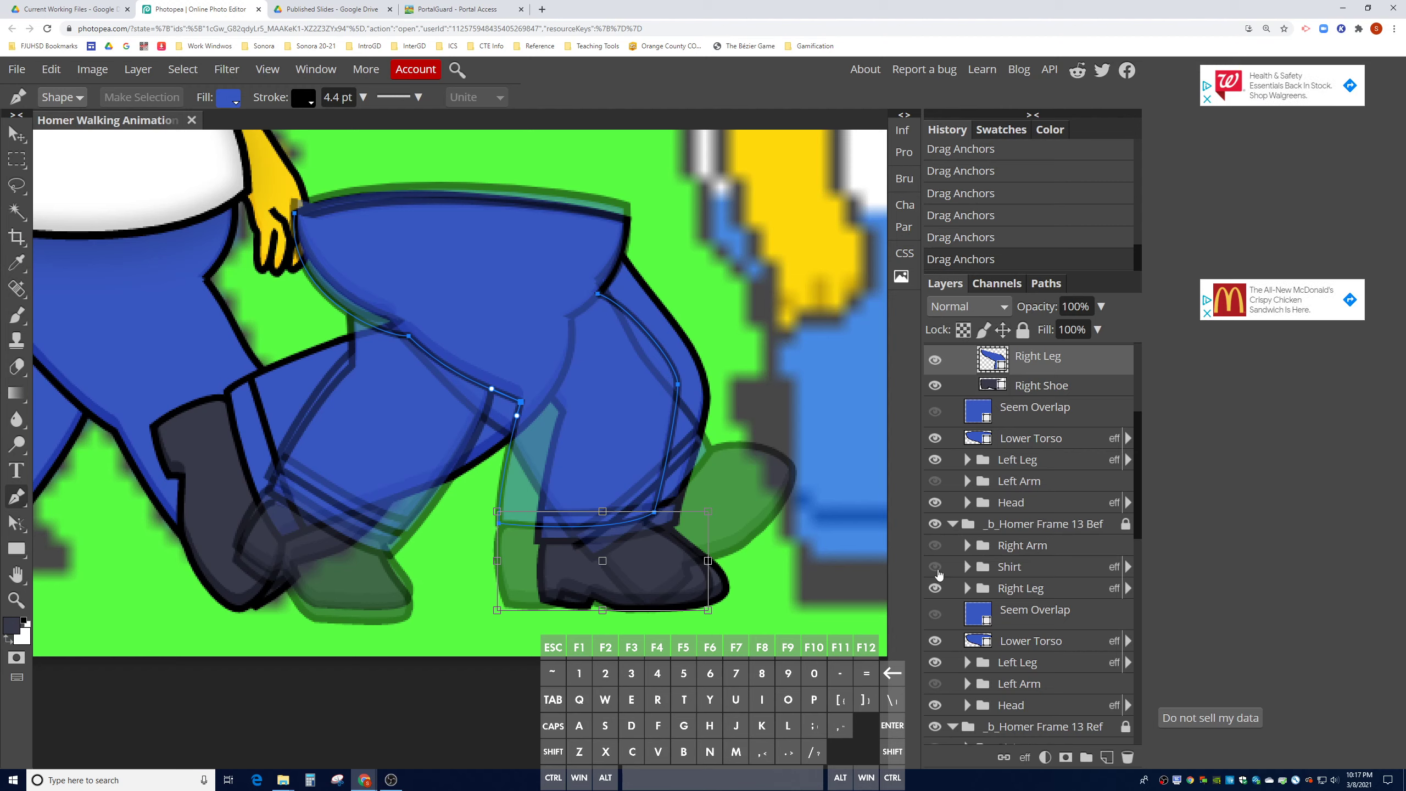
left_click(935, 523)
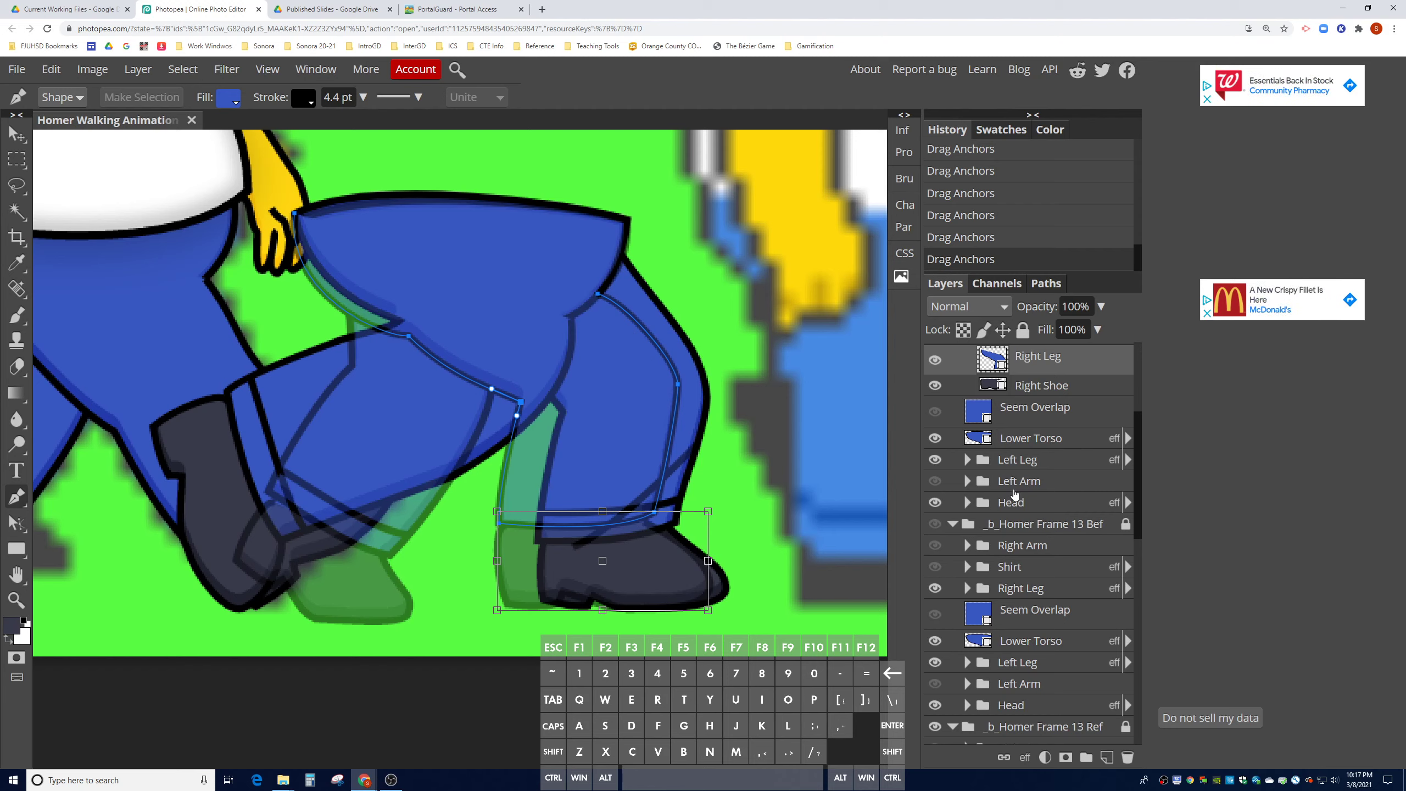
- Reposition Frame 13's Right Cuff line just above the Right Leg's hem by moving its rear and front end anchors
scroll(1041, 443, "up", 2)
left_click(1048, 445)
key("ctrl")
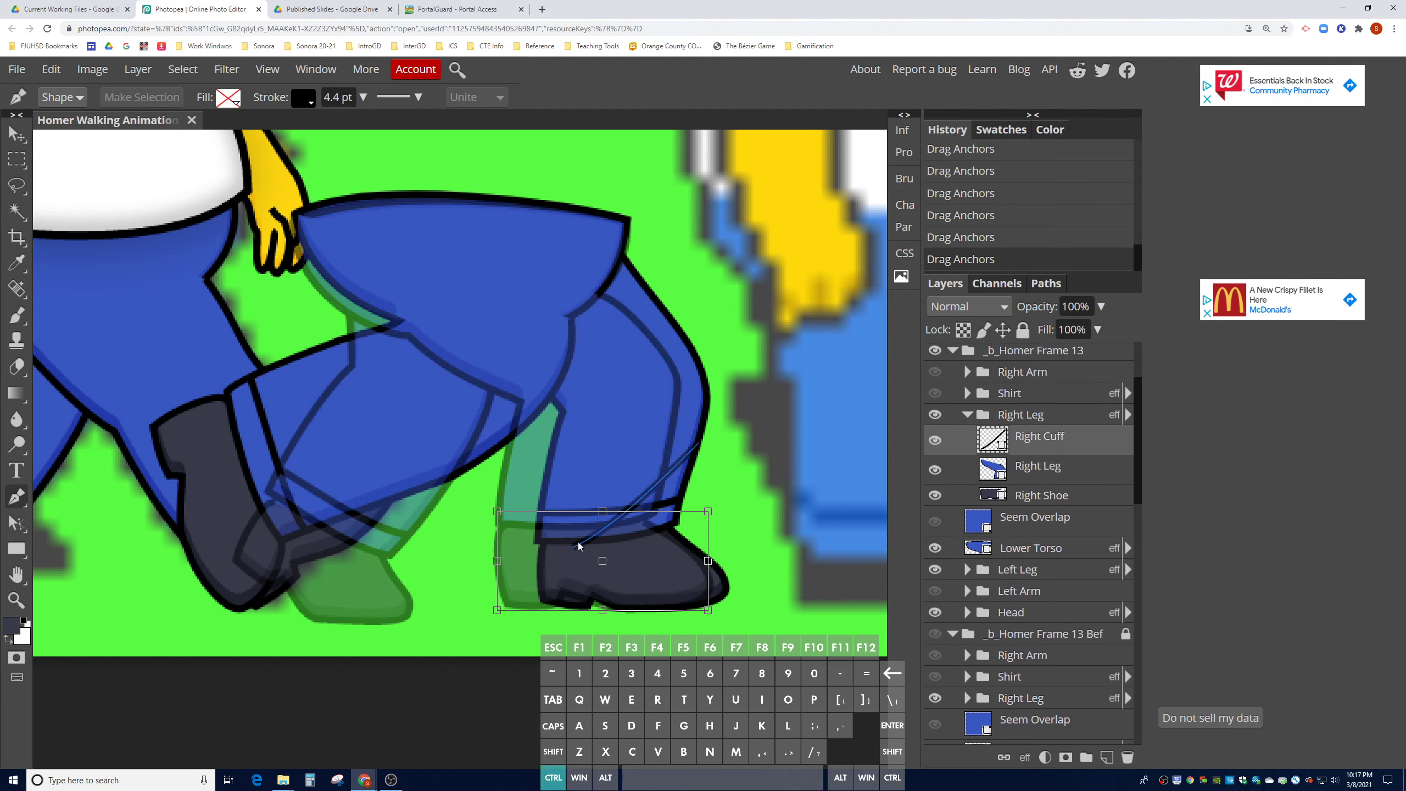
left_click_drag(544, 536, 526, 502)
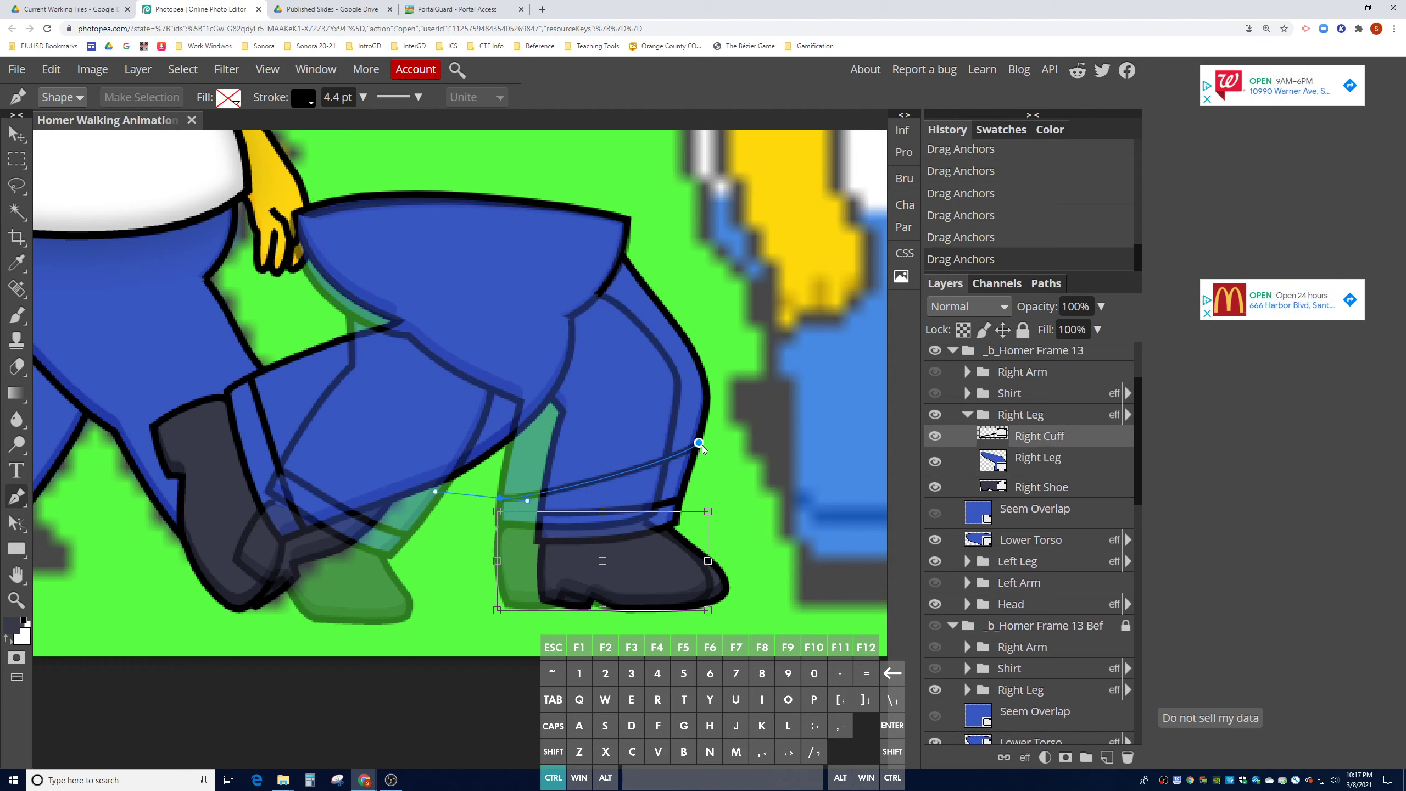
left_click_drag(698, 443, 635, 504)
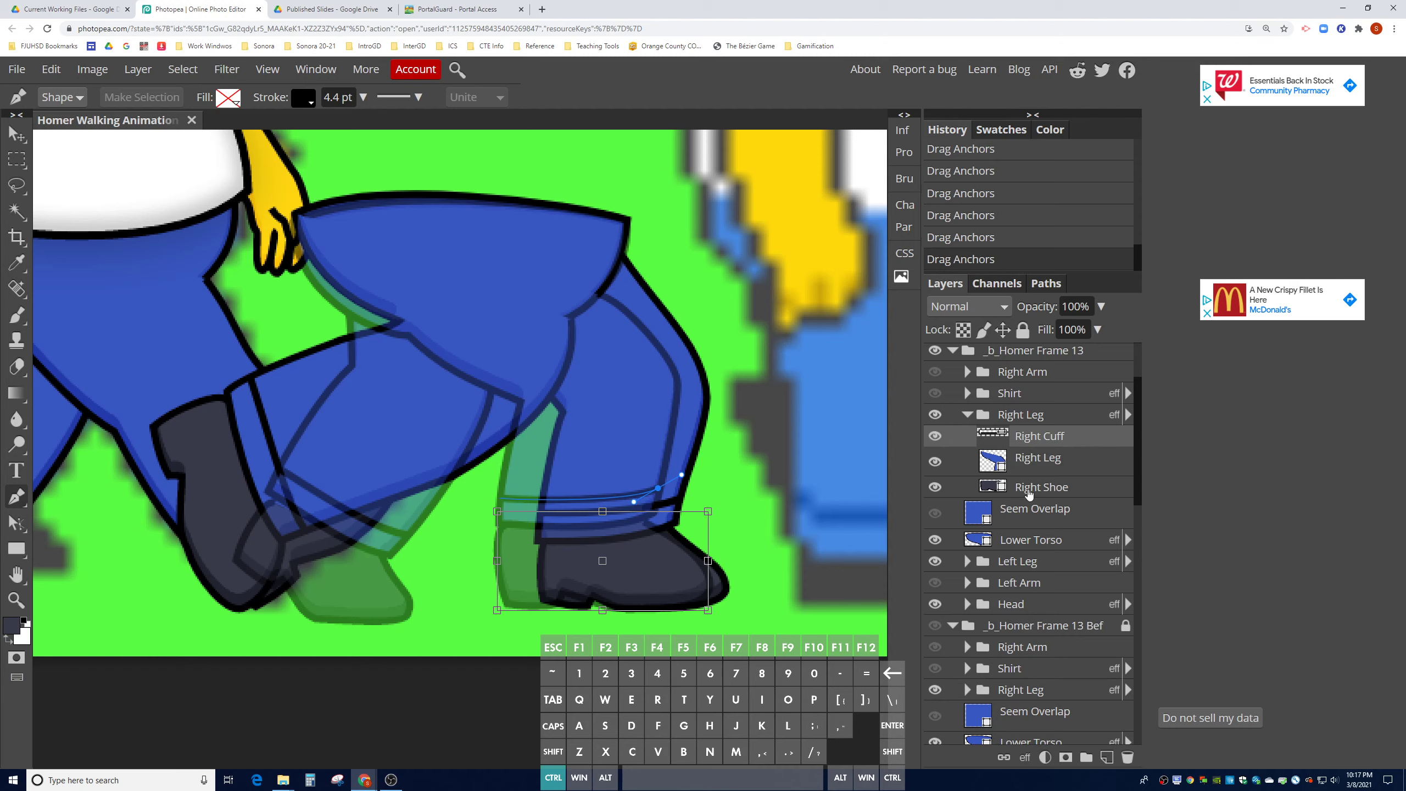
- Flatten the front curve of the Right Leg's hem and adjust the Right Cuff's front anchor and handle to follow it
left_click(1031, 464)
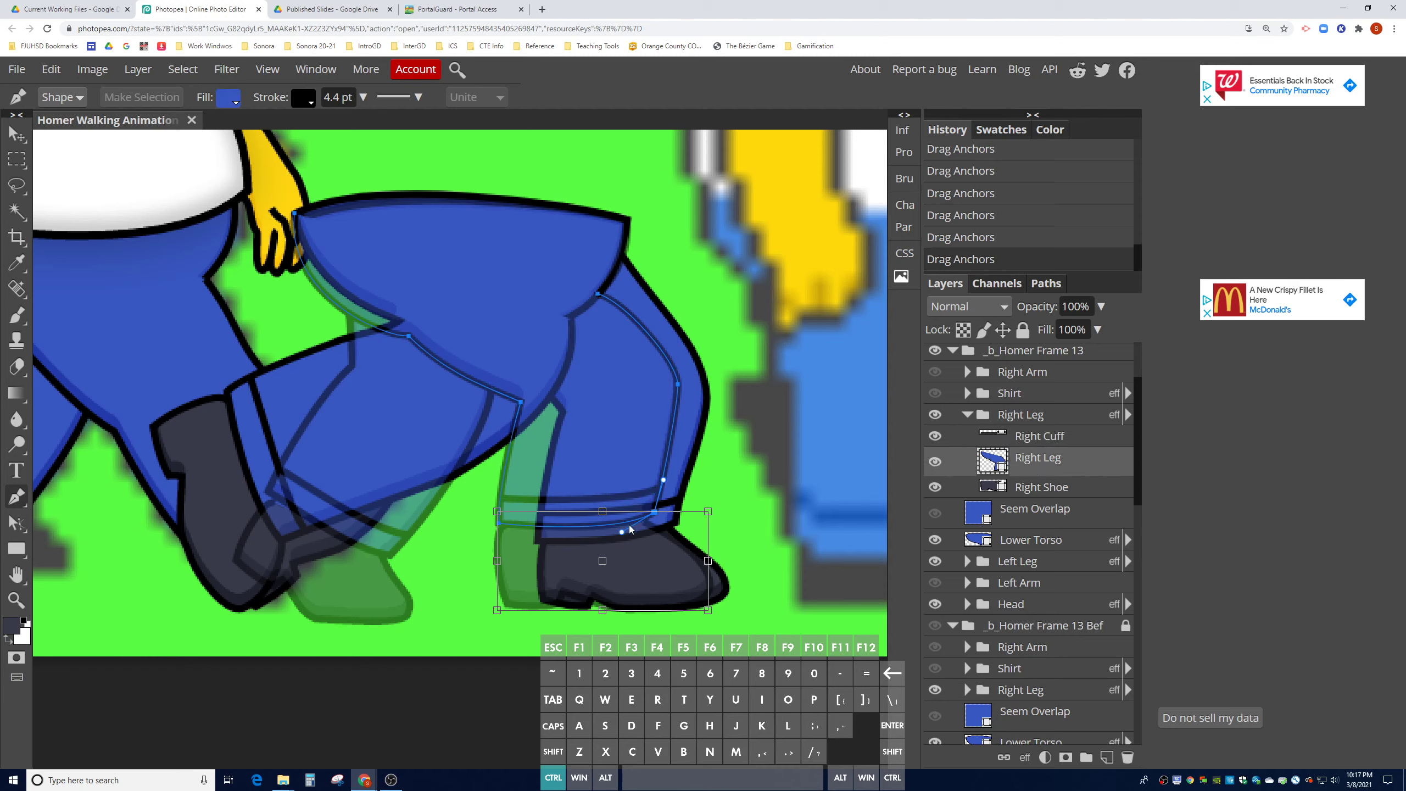
left_click_drag(622, 532, 624, 524)
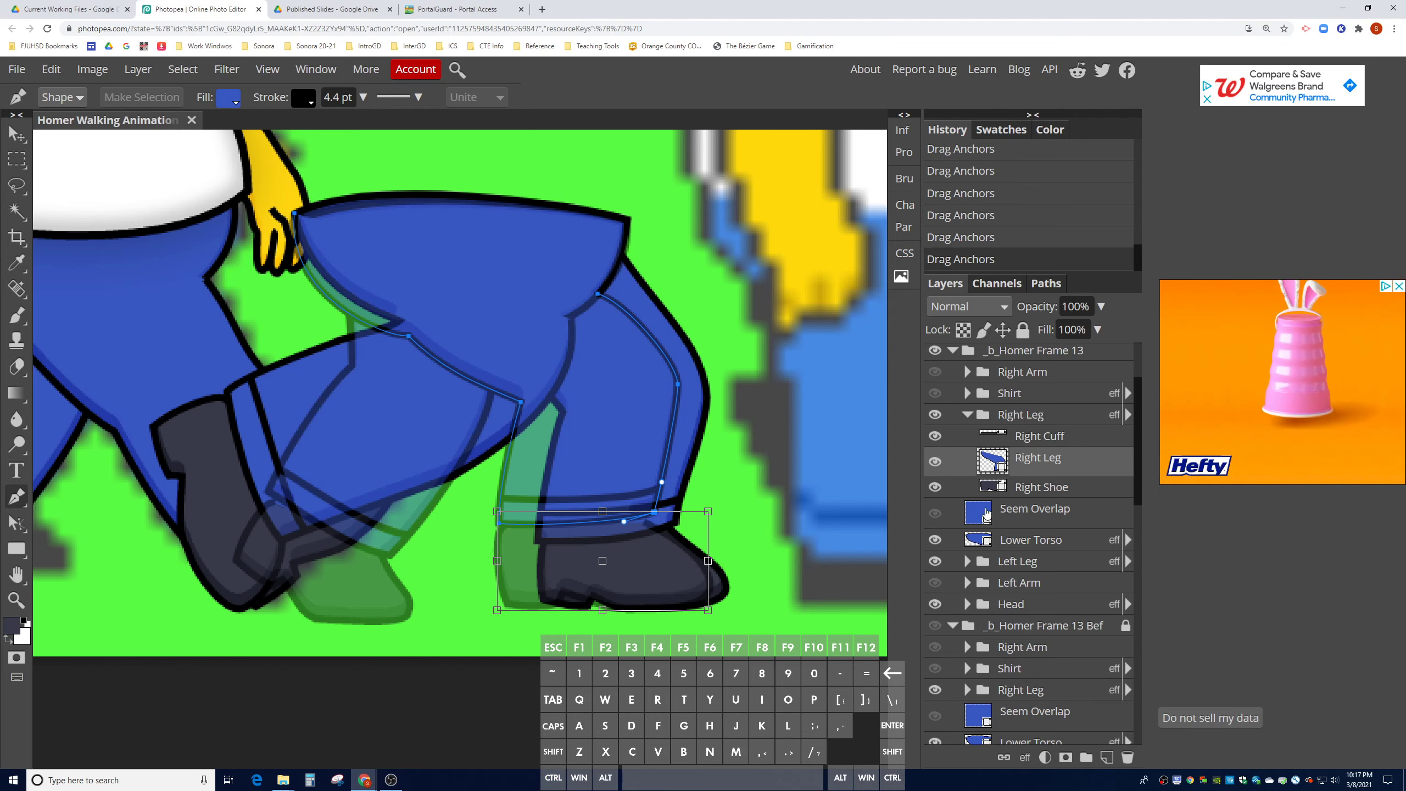
left_click(1040, 436)
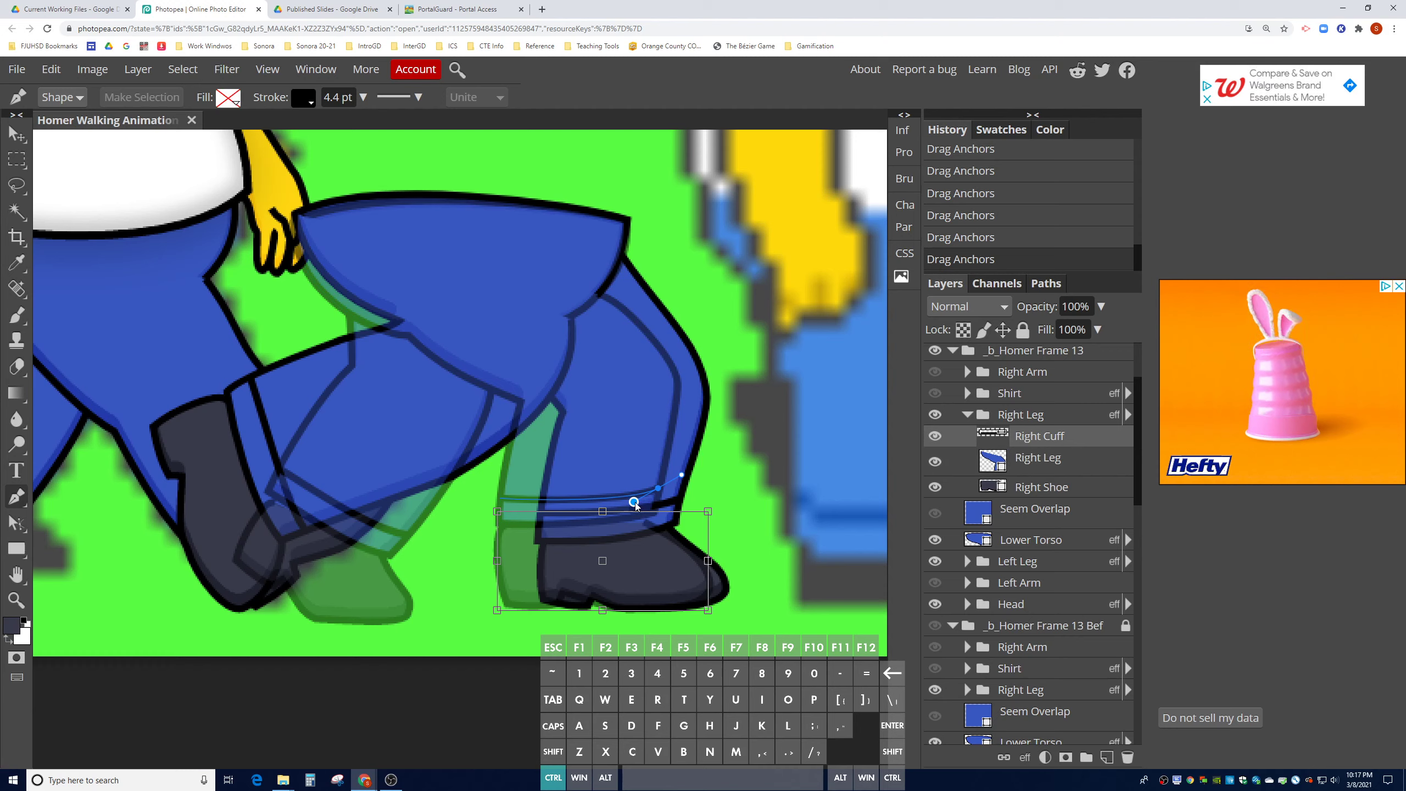
left_click_drag(638, 502, 641, 499)
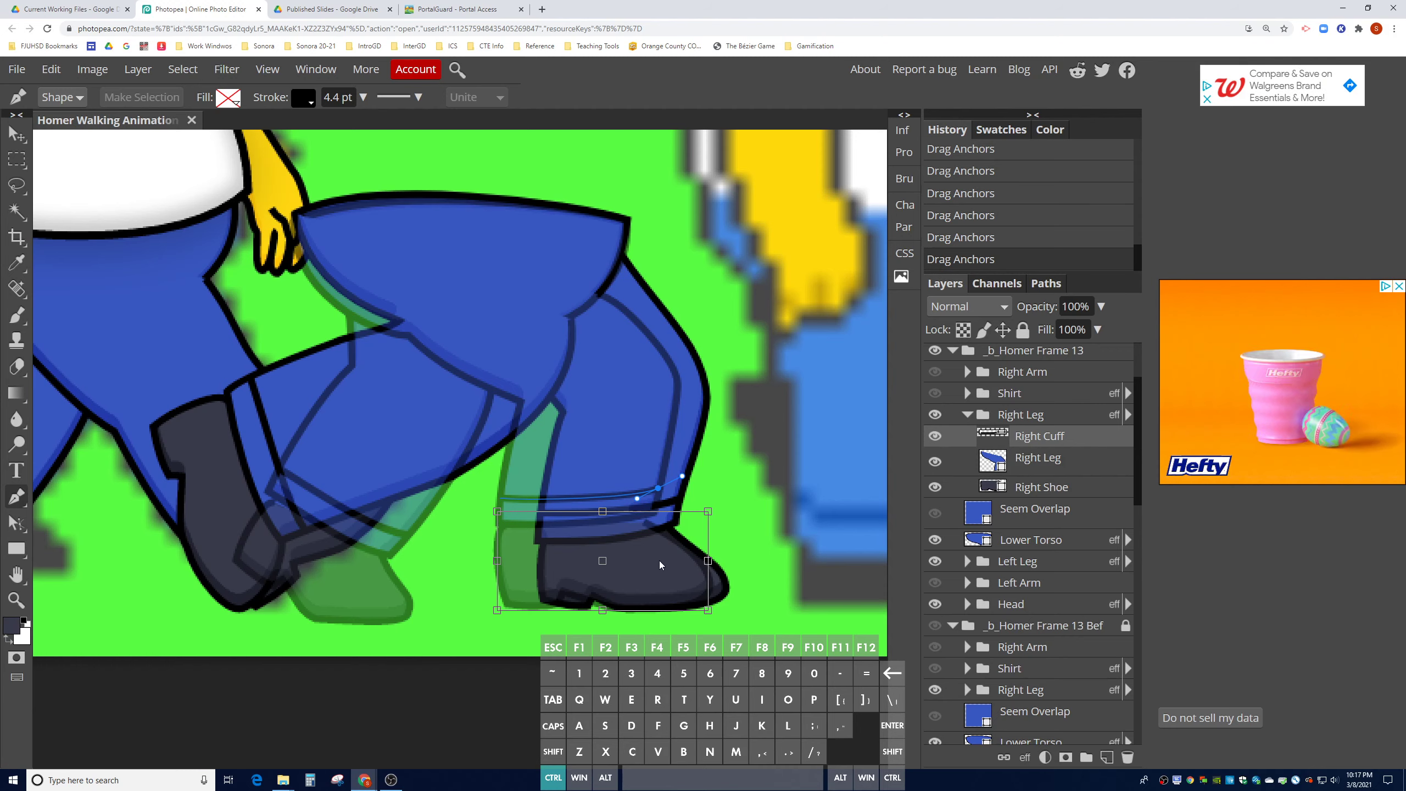
left_click_drag(658, 488, 659, 486)
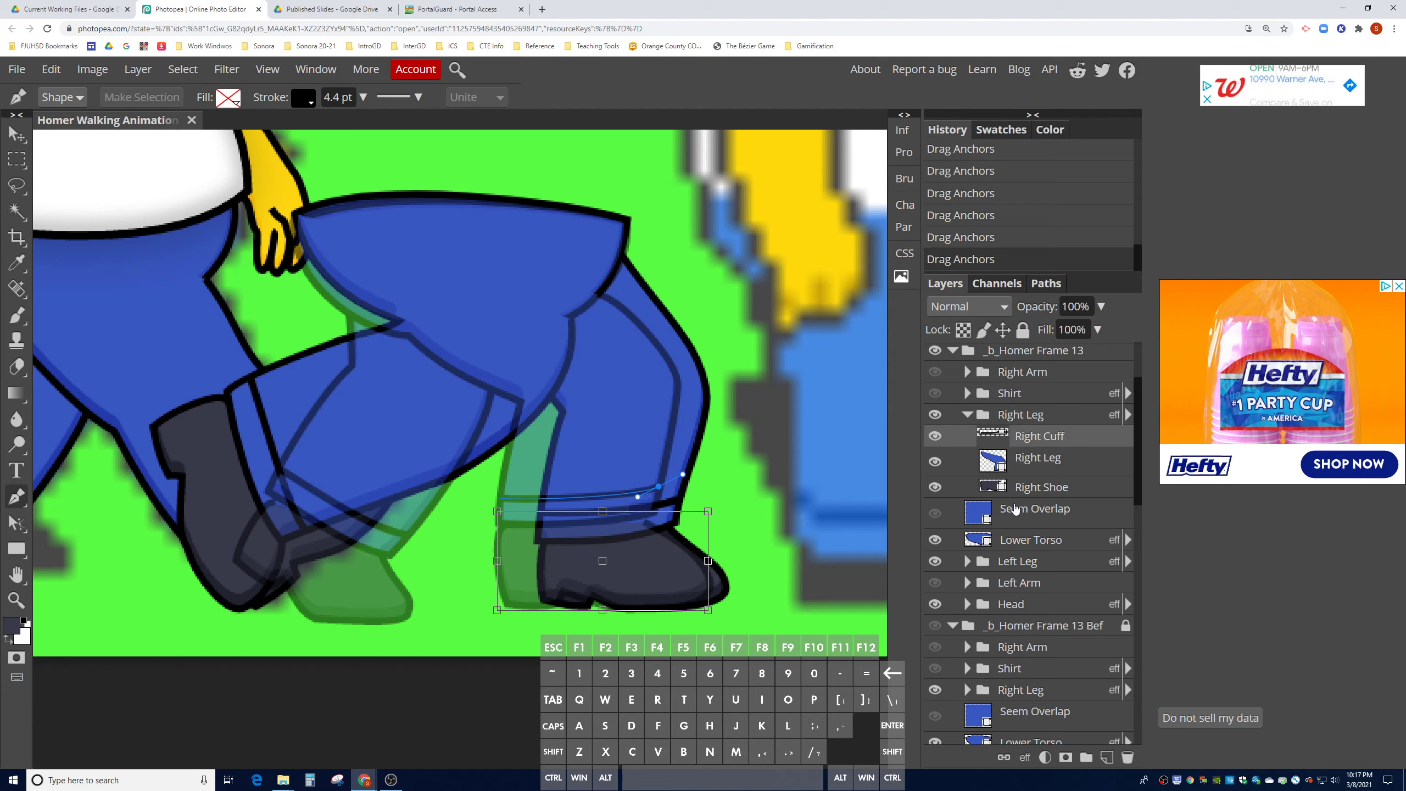
- Hide the _b_Homer Frame 13 Ref group and lower the front anchors of the Right Leg's hem and Right Cuff toward the shoe
scroll(986, 525, "down", 2)
scroll(986, 525, "down", 1)
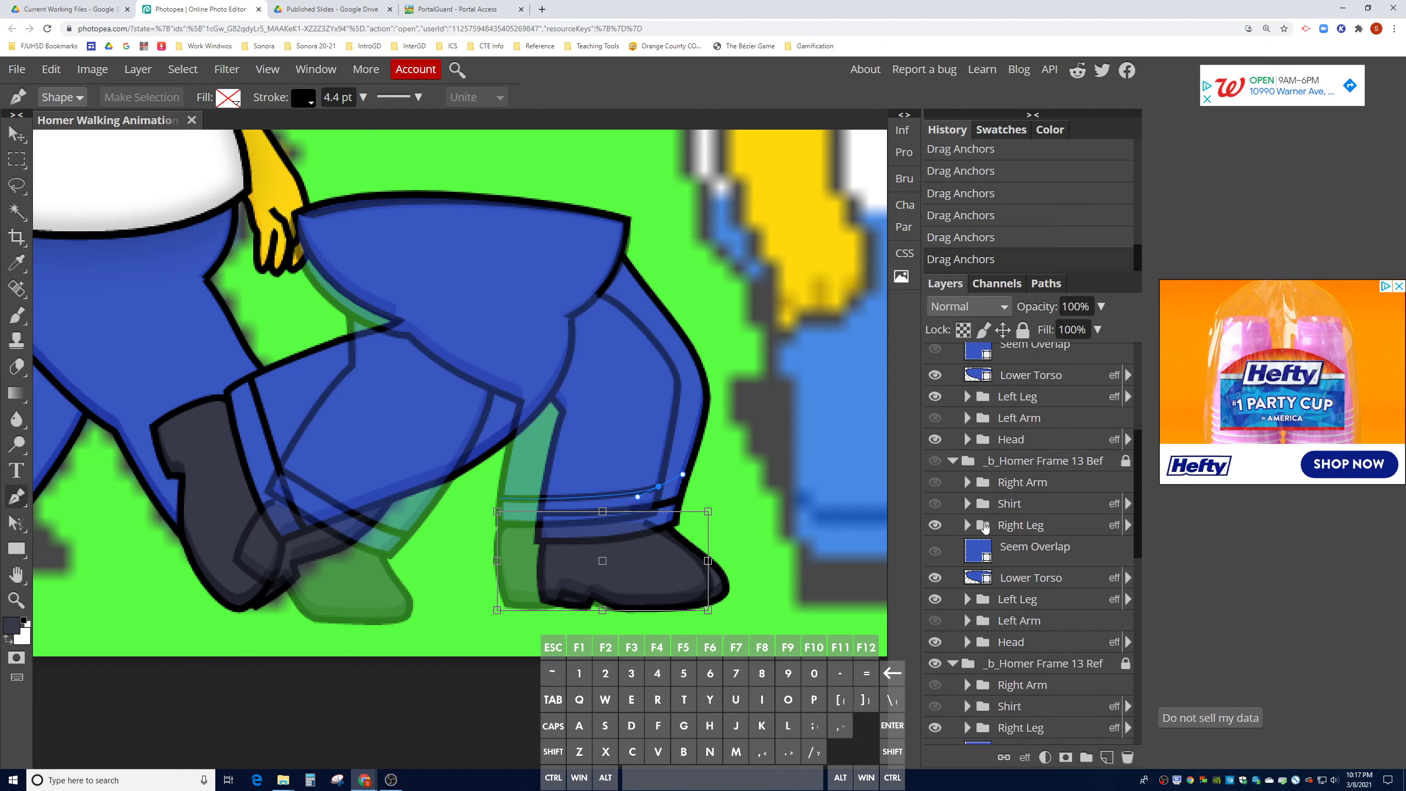
left_click(934, 664)
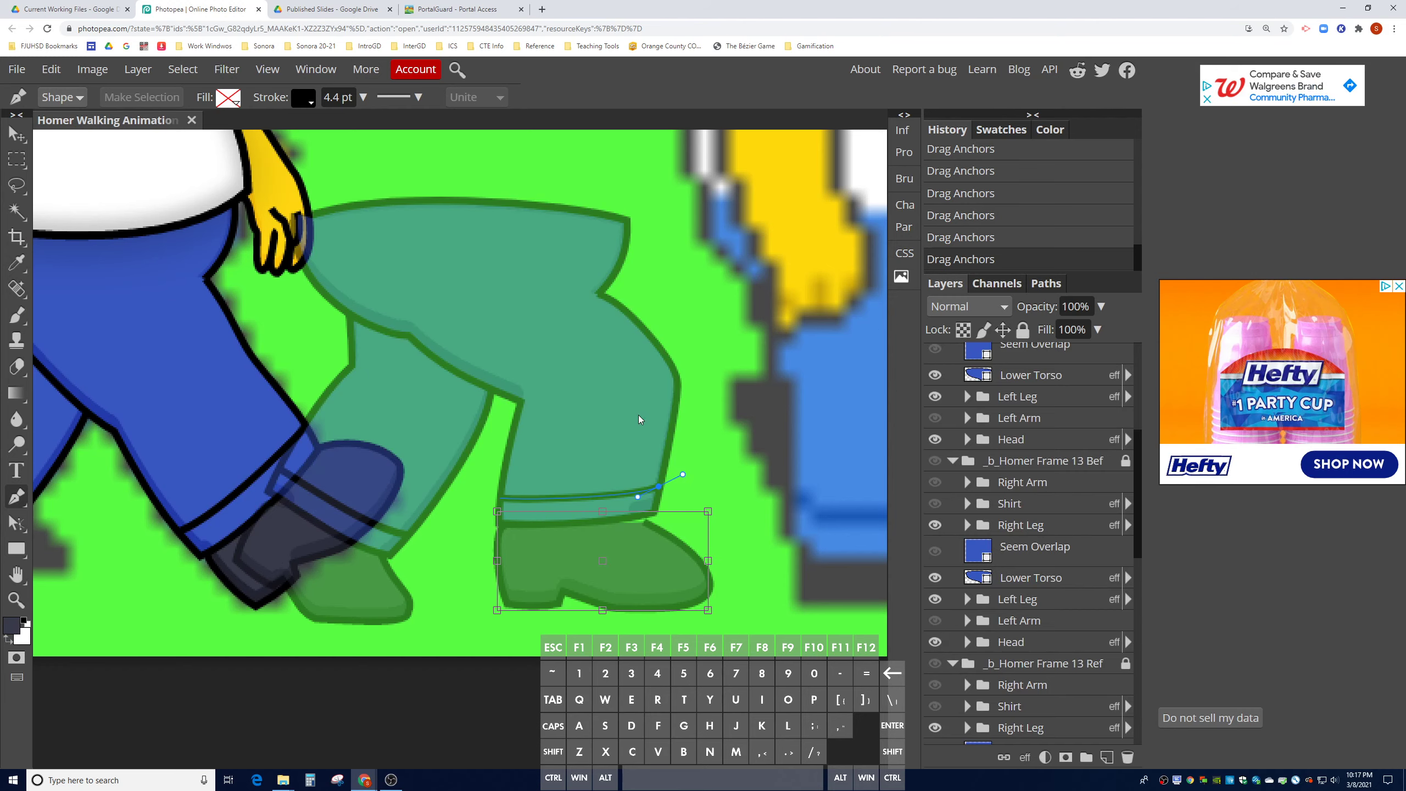
scroll(1024, 431, "up", 2)
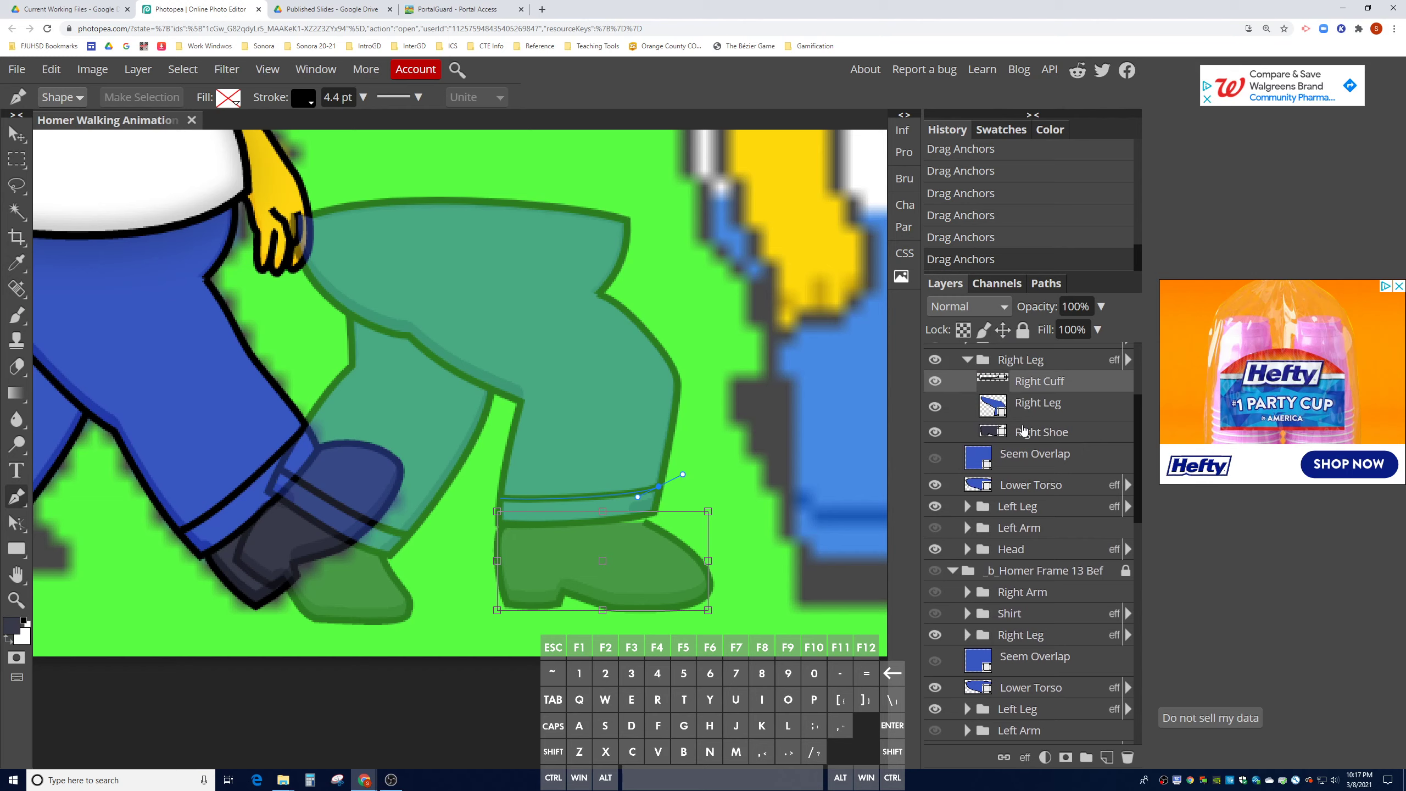
left_click(1030, 415)
left_click(1026, 435)
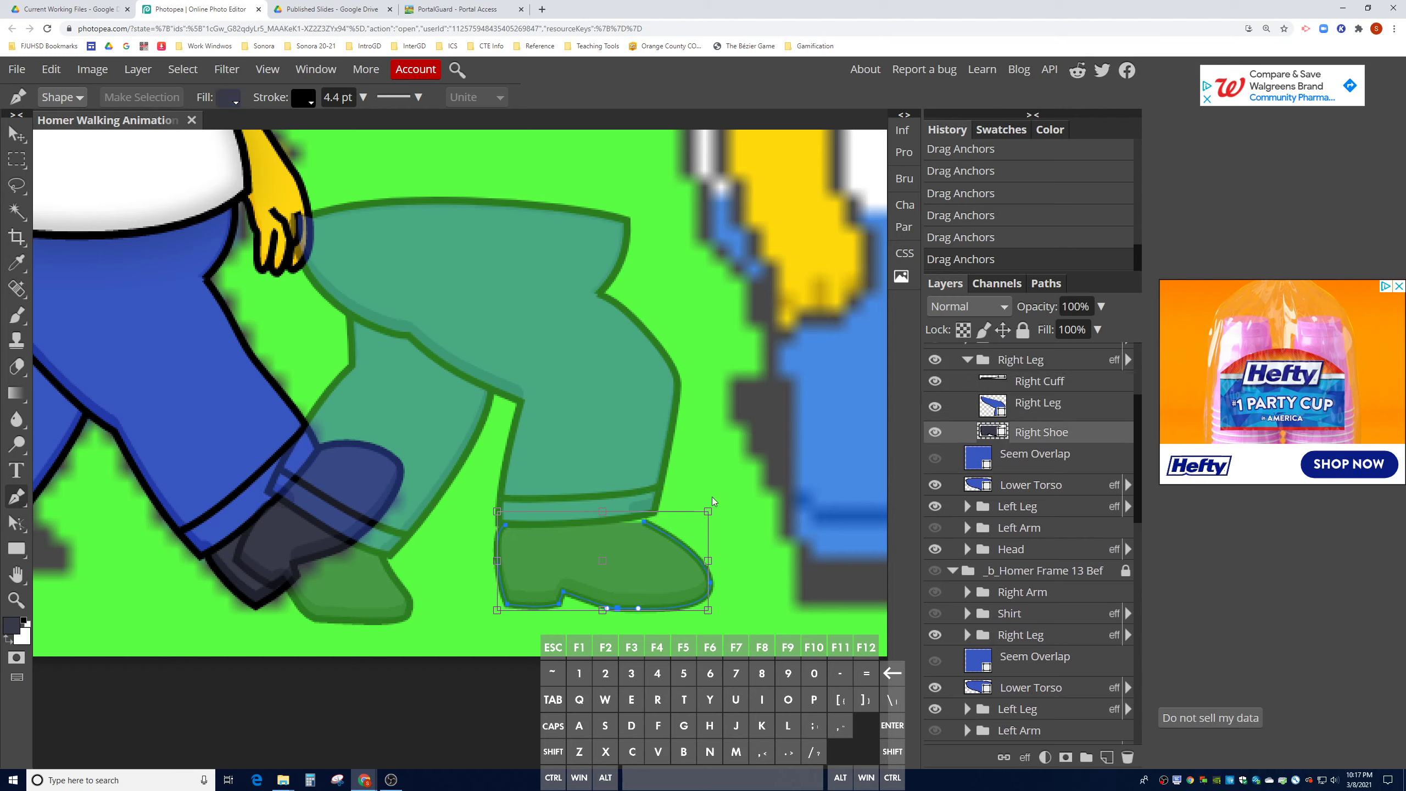
left_click(660, 525, "ctrl")
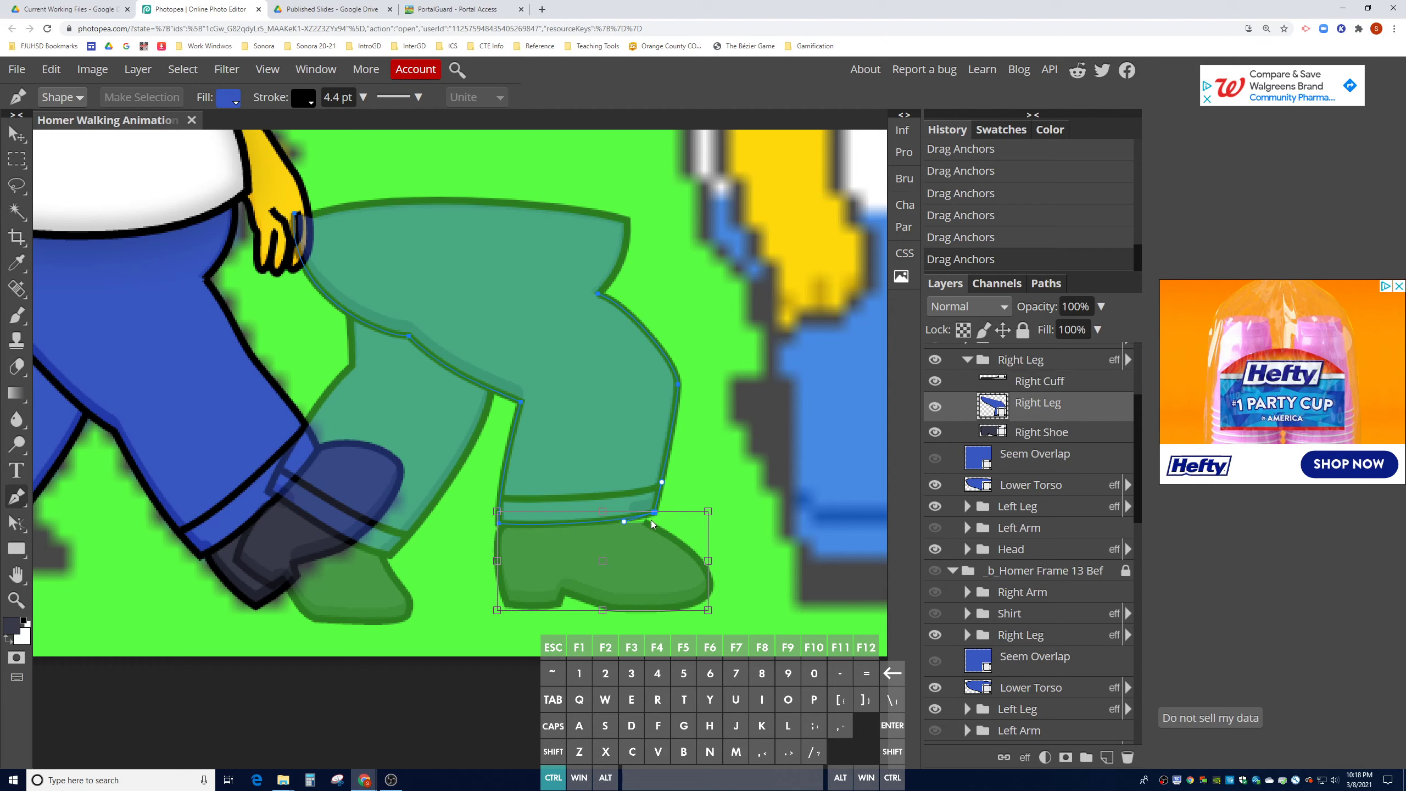
left_click_drag(652, 521, 652, 522)
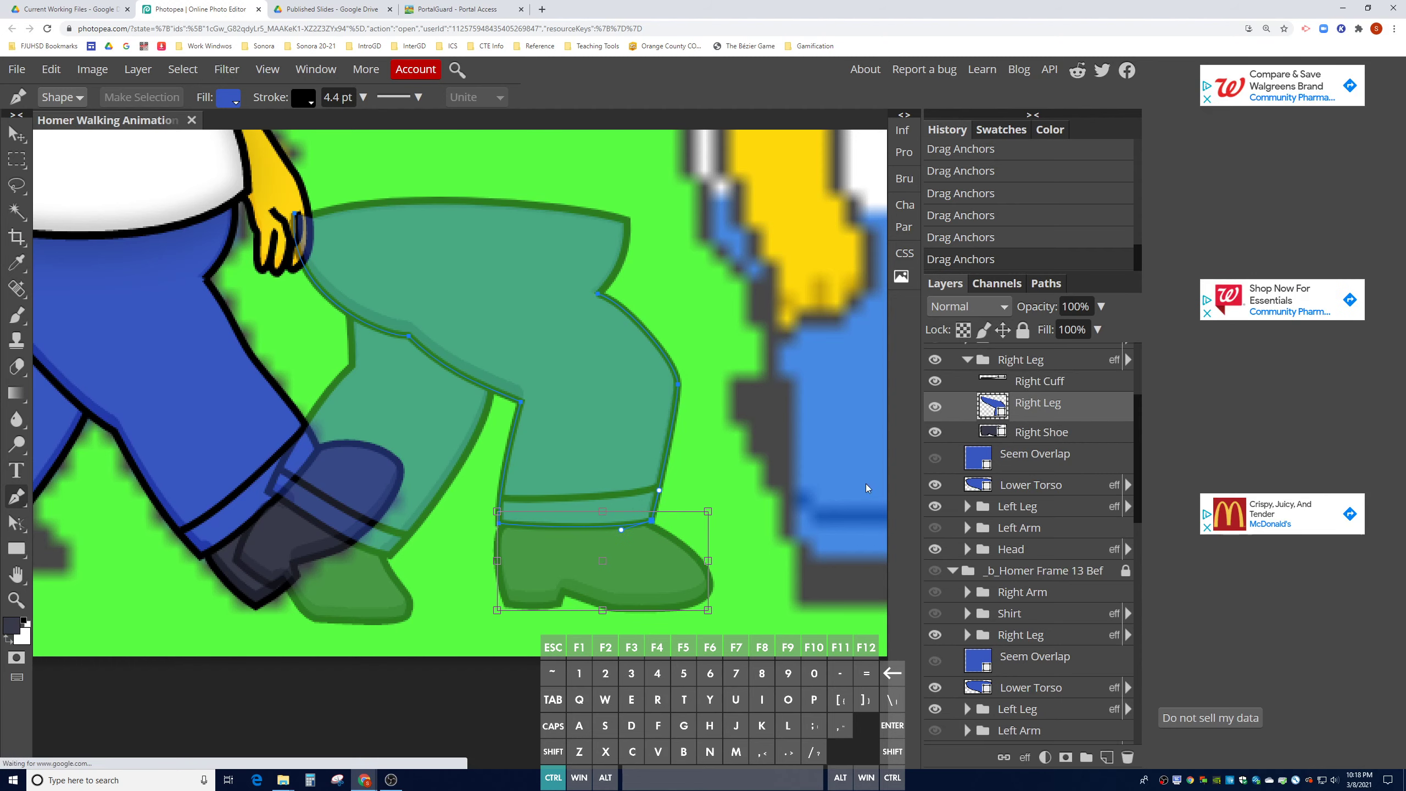
left_click(1028, 386)
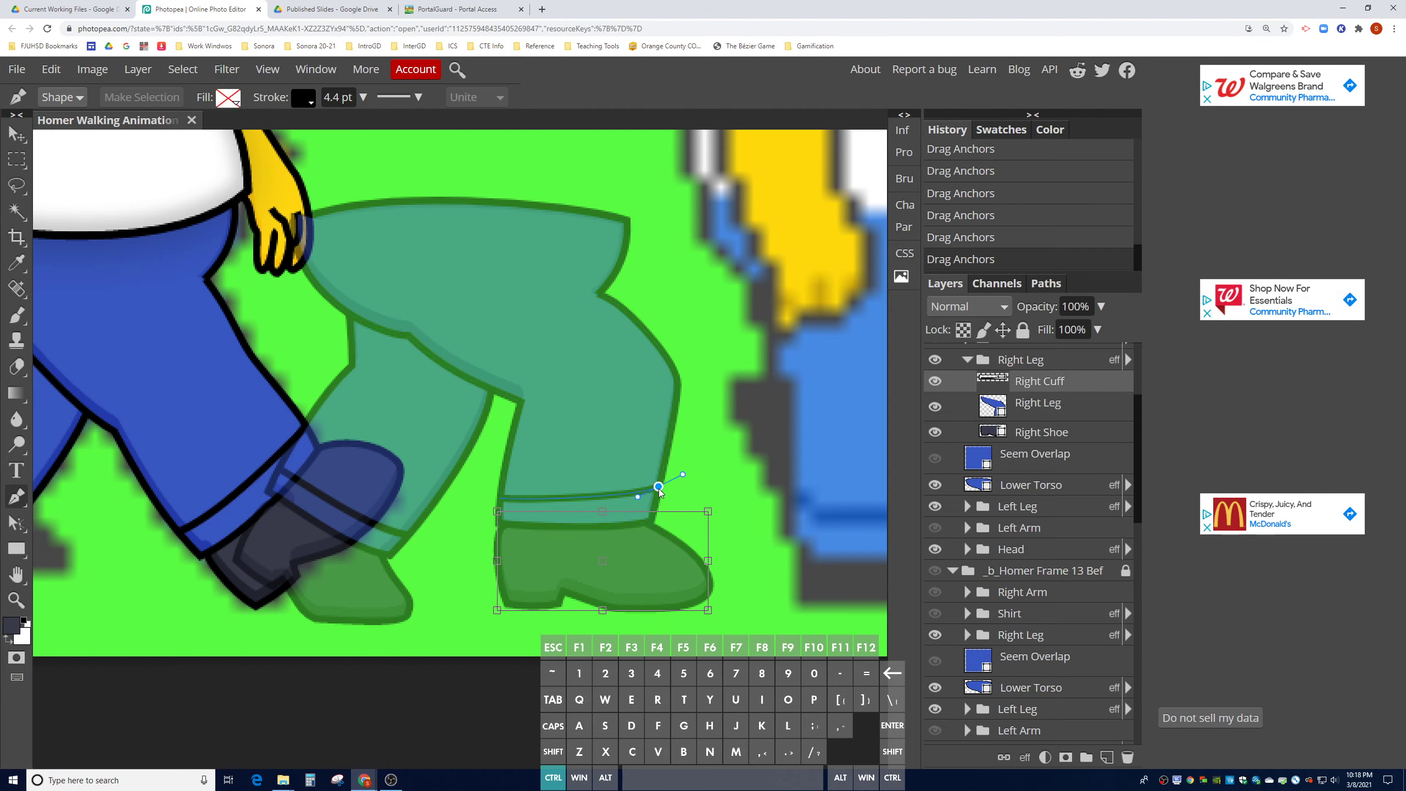
left_click_drag(658, 486, 659, 498)
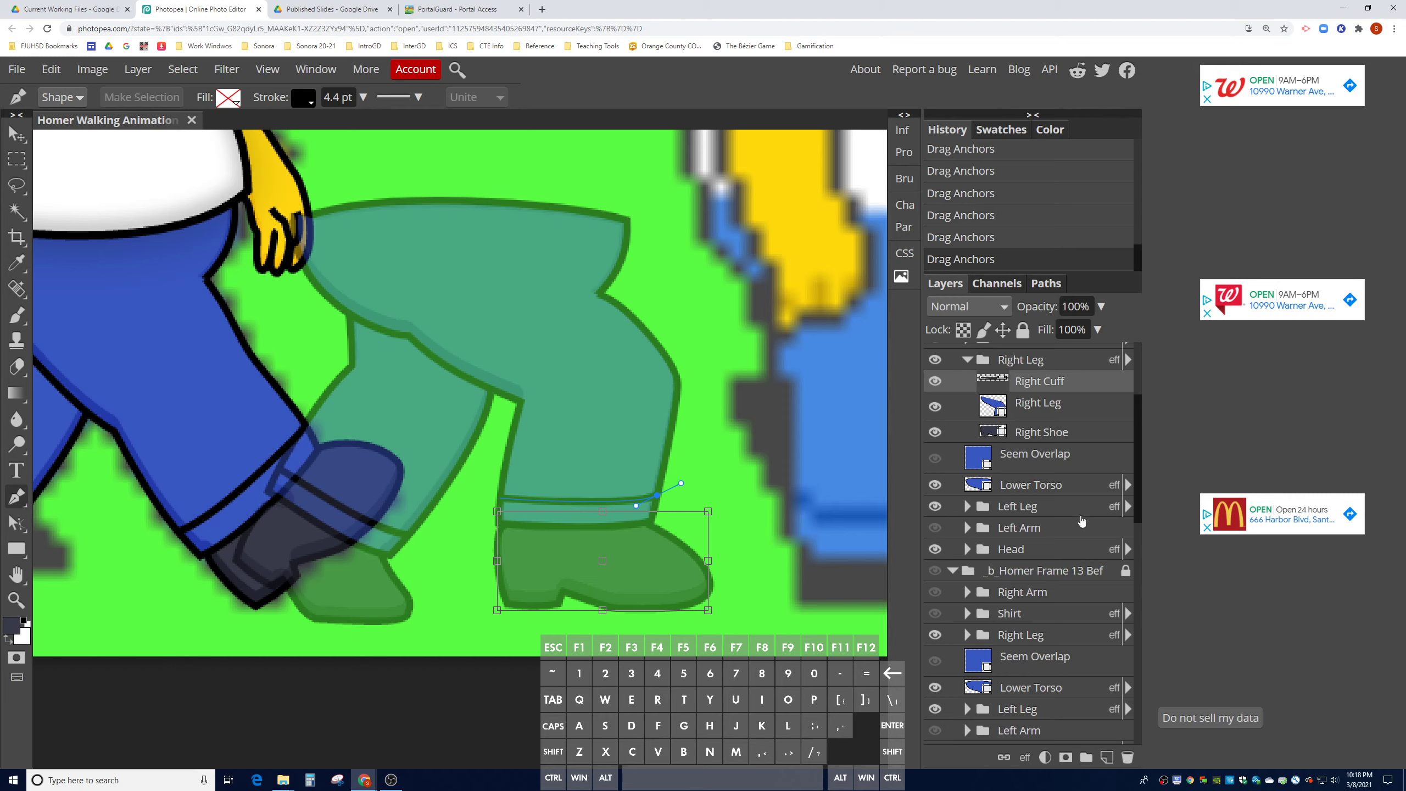
- Select Frame 13's Left Leg group with the Move tool and show the _b_Homer Frame 13 Ref group again
left_click(1039, 509)
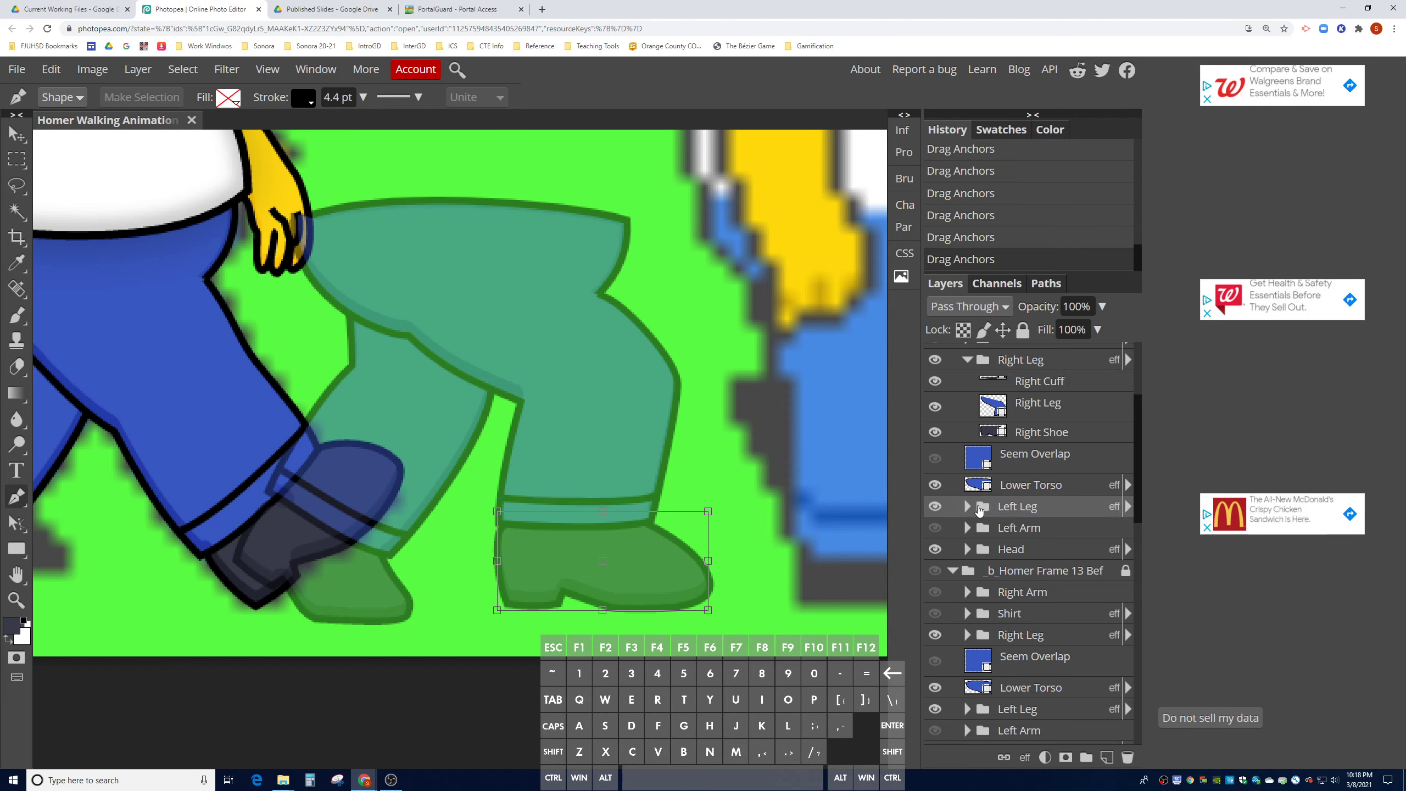
scroll(1054, 509, "up", 3)
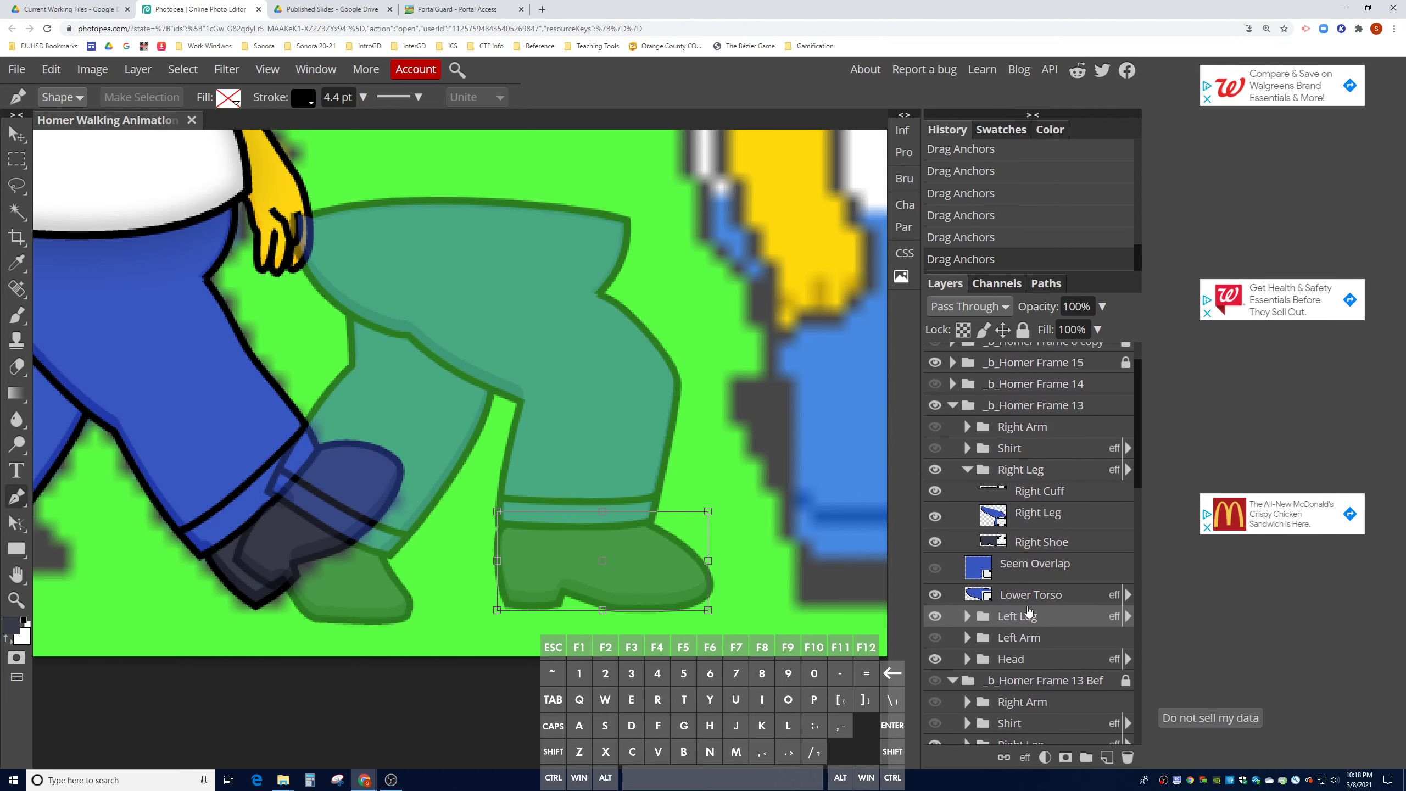
left_click(16, 135)
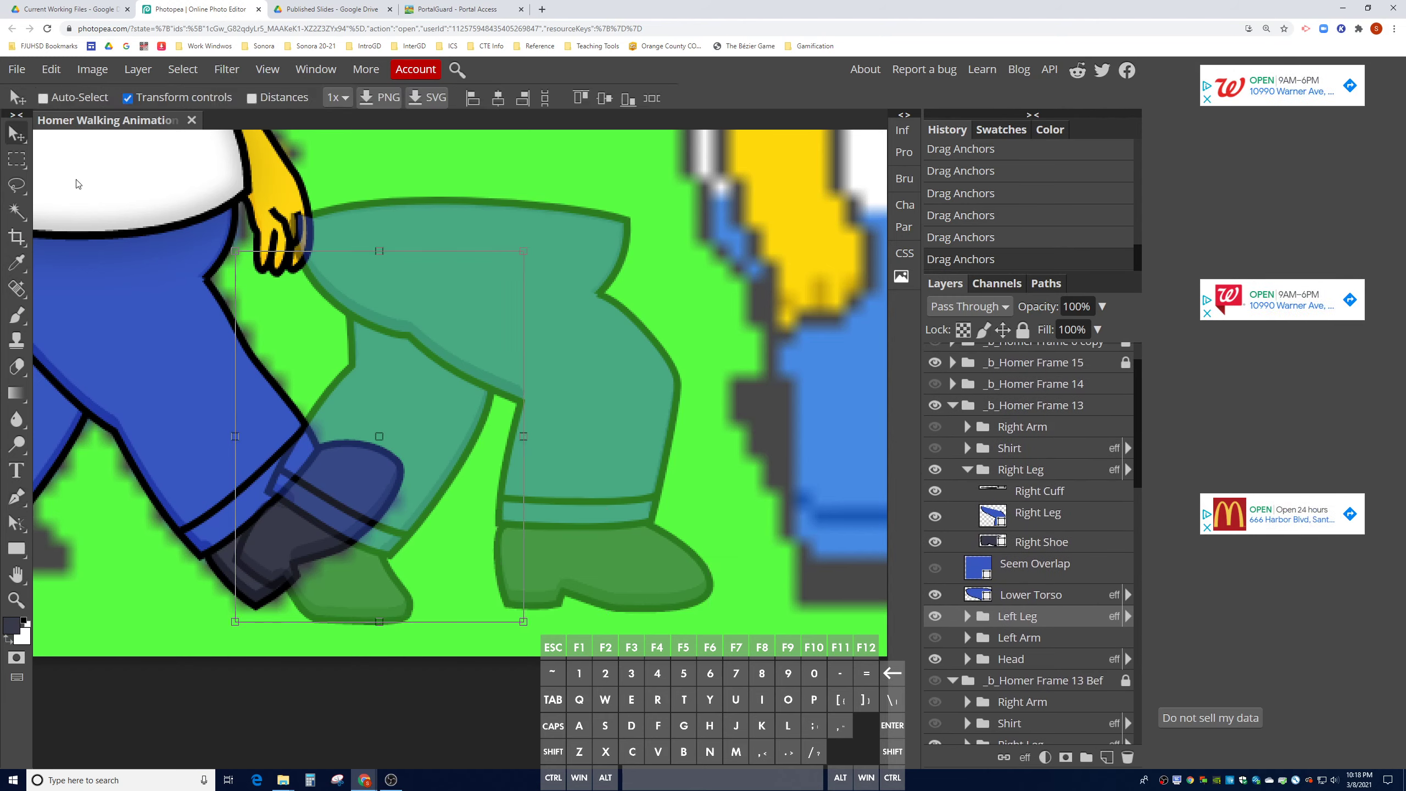
scroll(1038, 466, "down", 3)
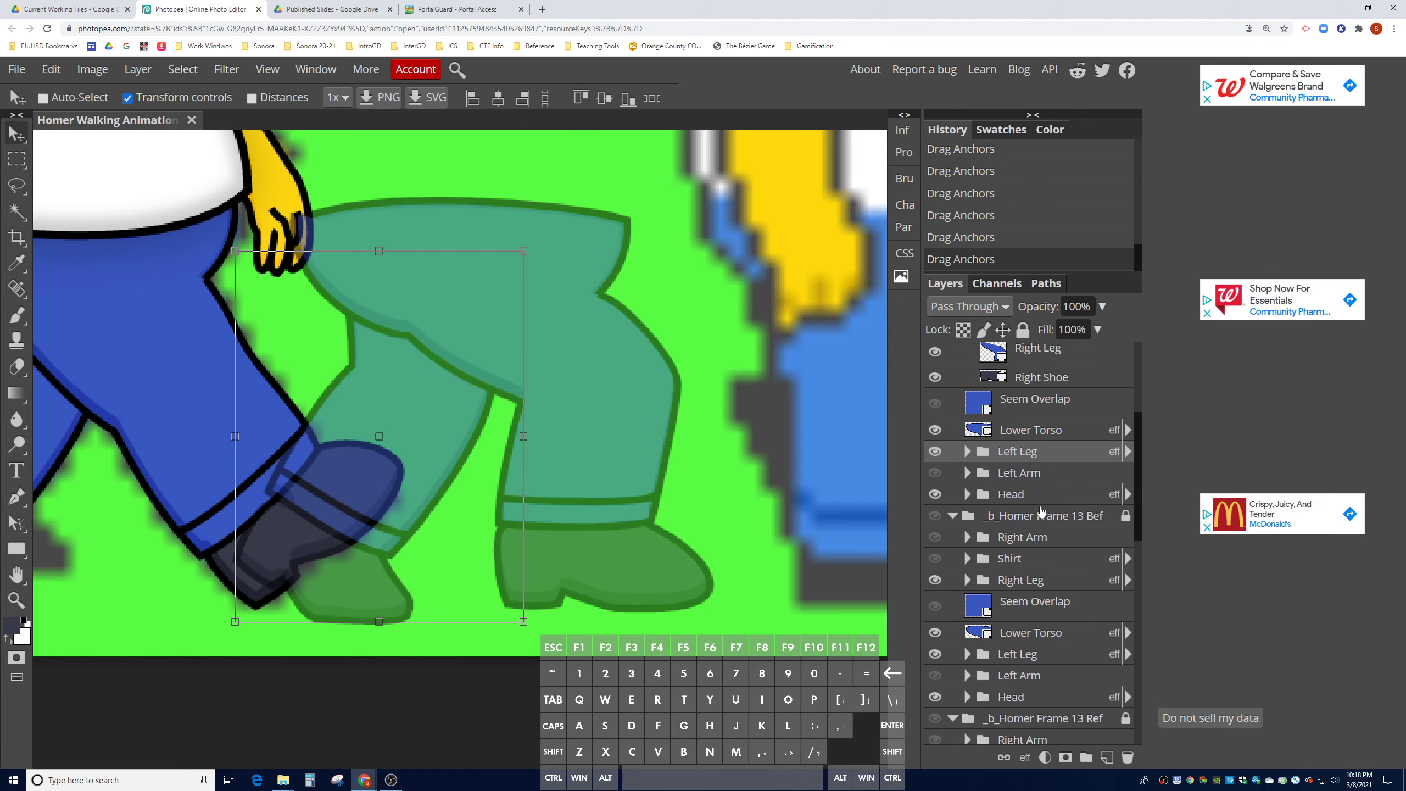
scroll(1042, 512, "down", 3)
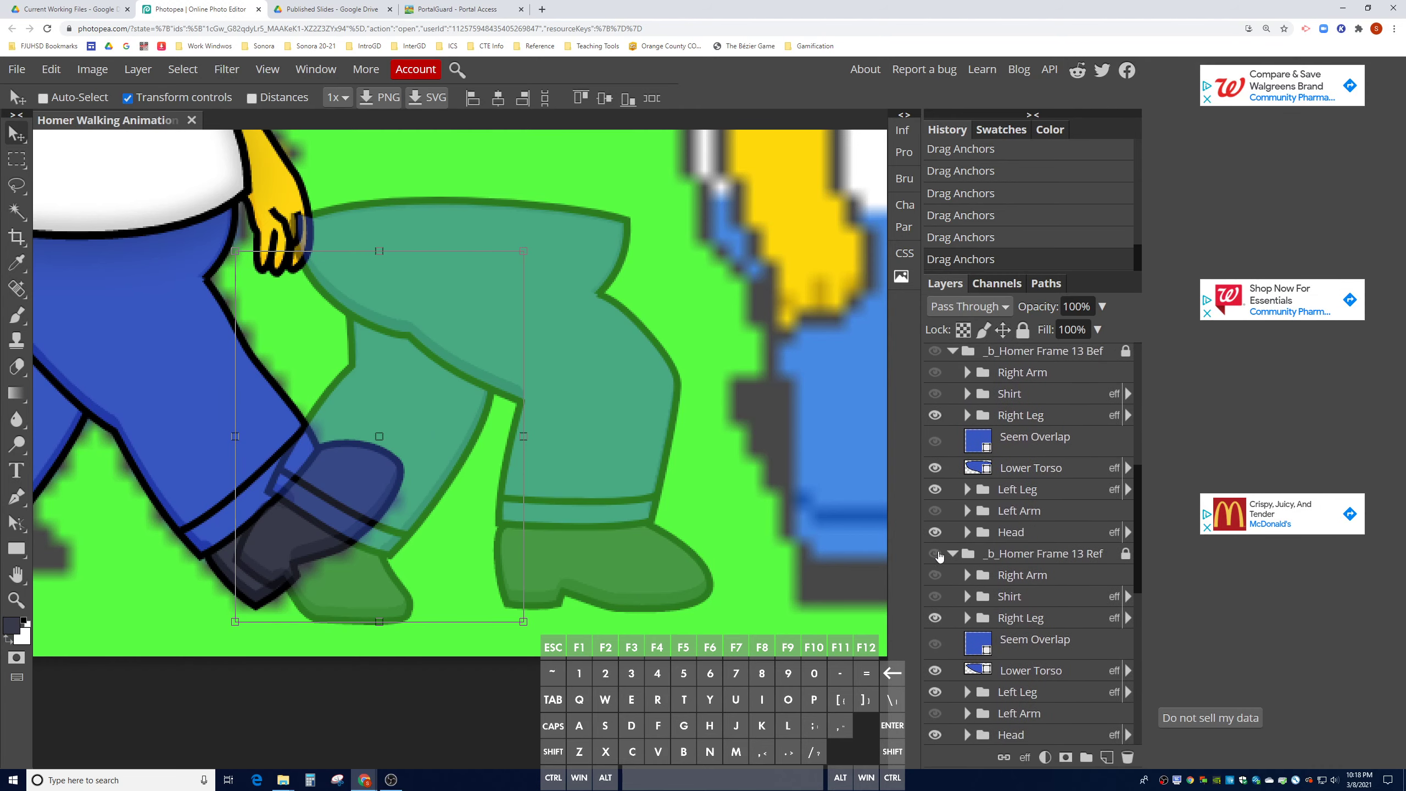
left_click(936, 554)
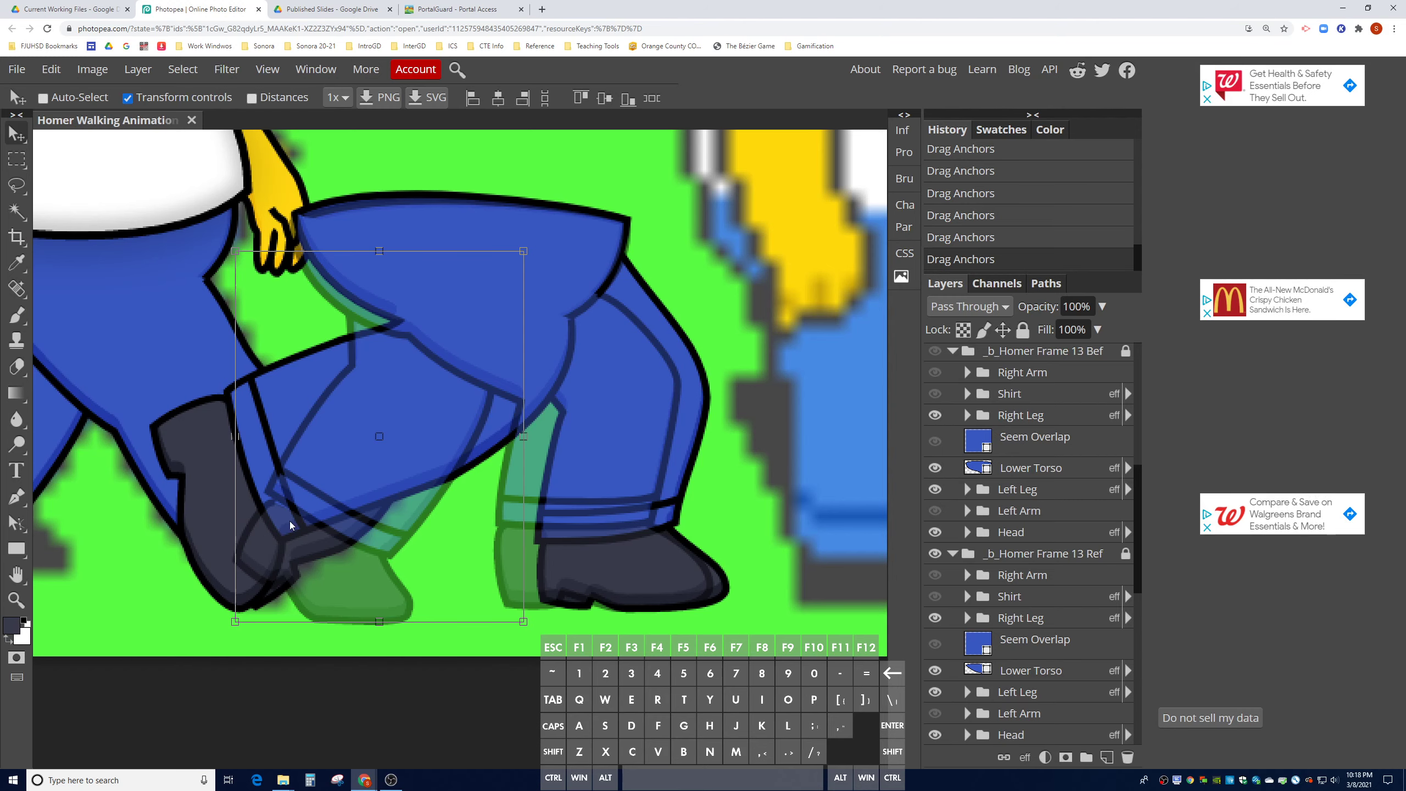
- Rotate the Left Shoe in _b_Homer Frame 13 Bef's Left Leg group by 52.7° and position it at X 4518 px, Y 640 px
left_click(1016, 496)
left_click(967, 489)
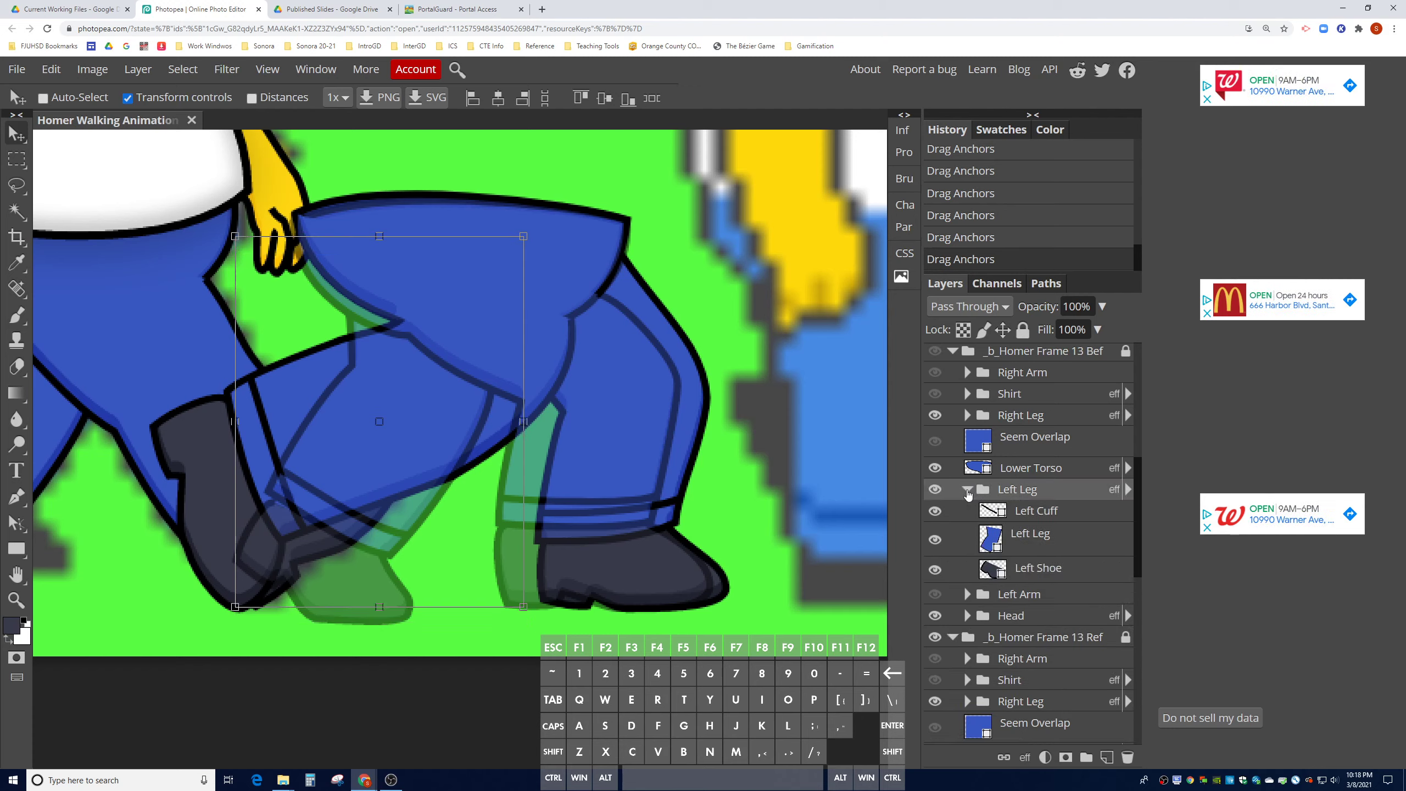
left_click(1025, 570)
left_click_drag(282, 493, 235, 468)
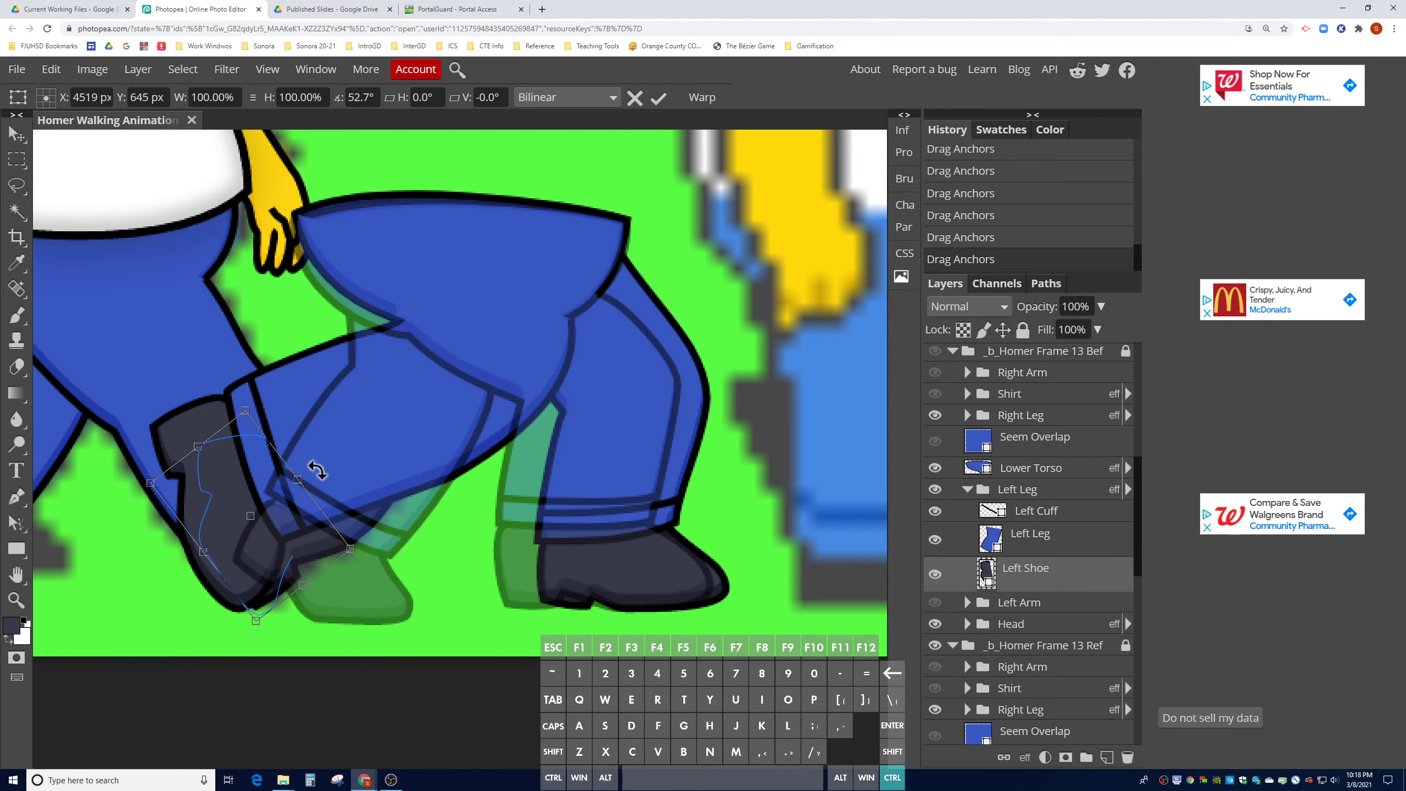
scroll(320, 476, "down", 1)
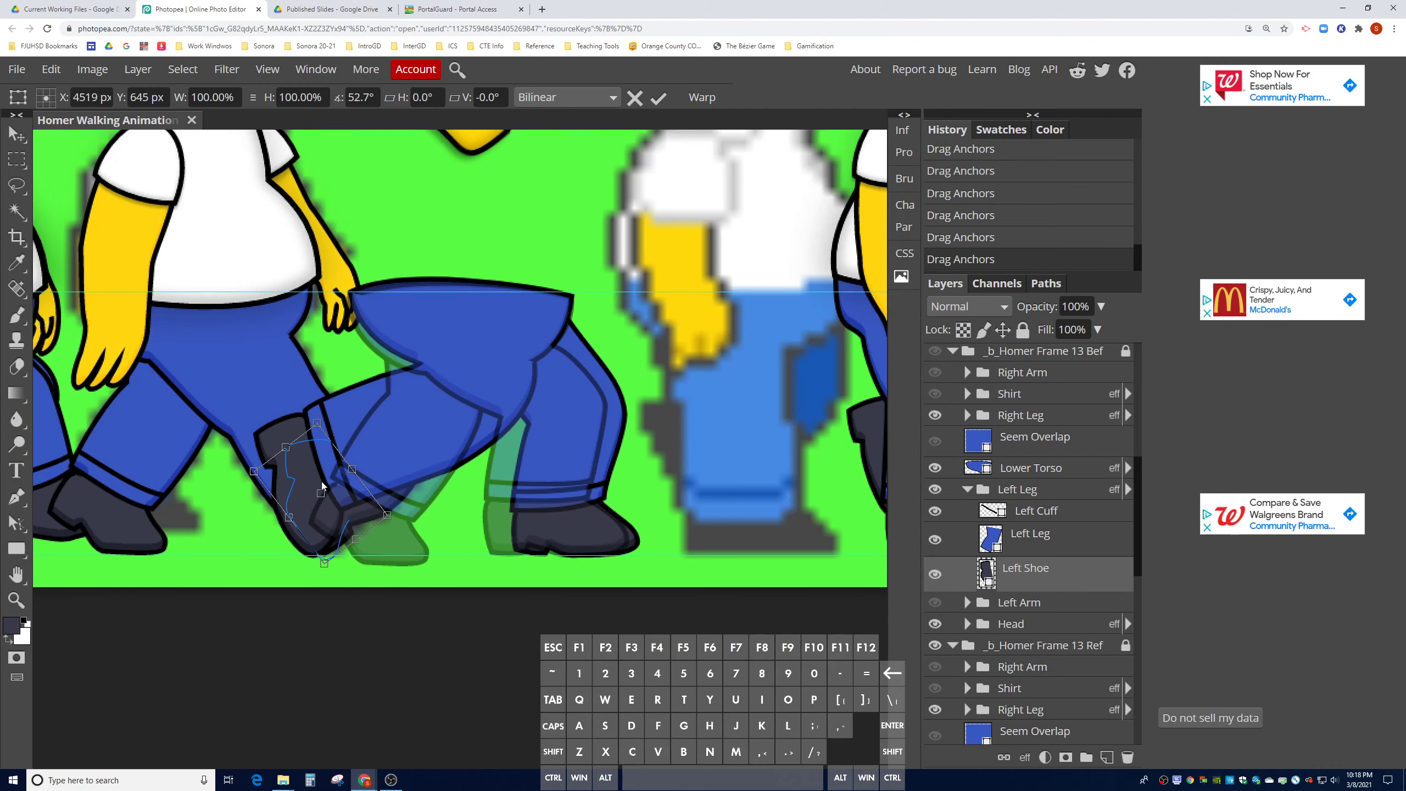
left_click_drag(323, 485, 322, 481)
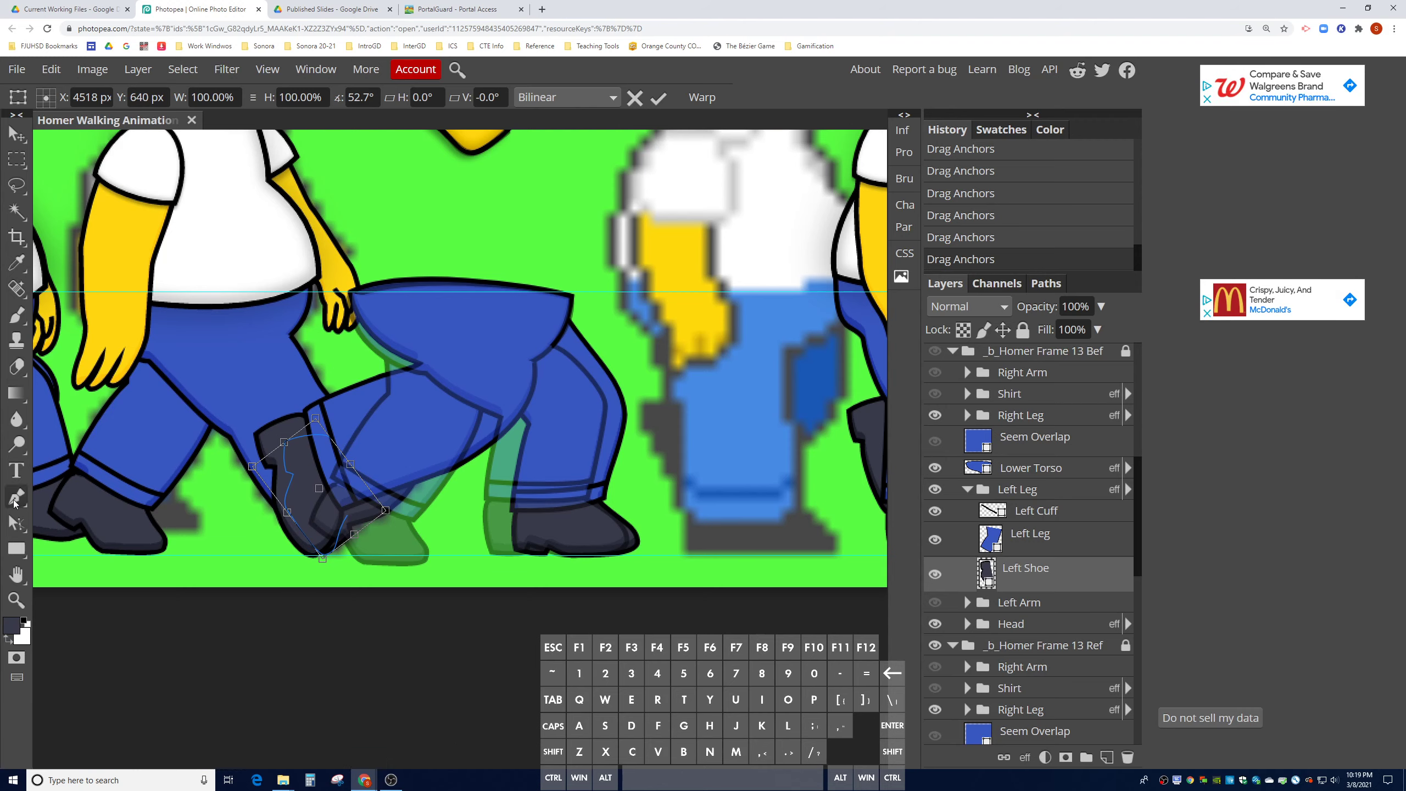
left_click(15, 521)
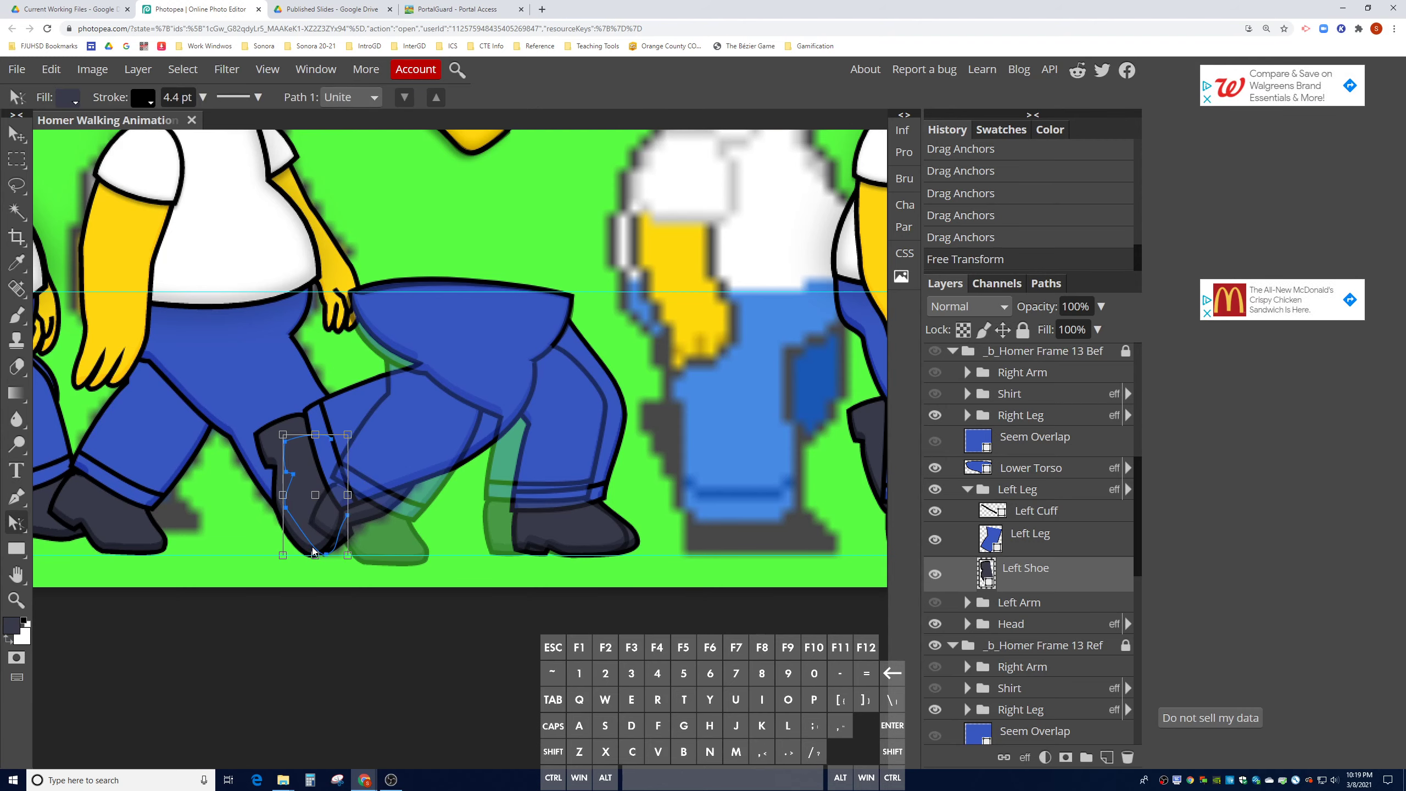
- Try to reshape the toe and sole of the Left Shoe in the _b_Homer Frame 13 Bef group with the Pen tool
key("p")
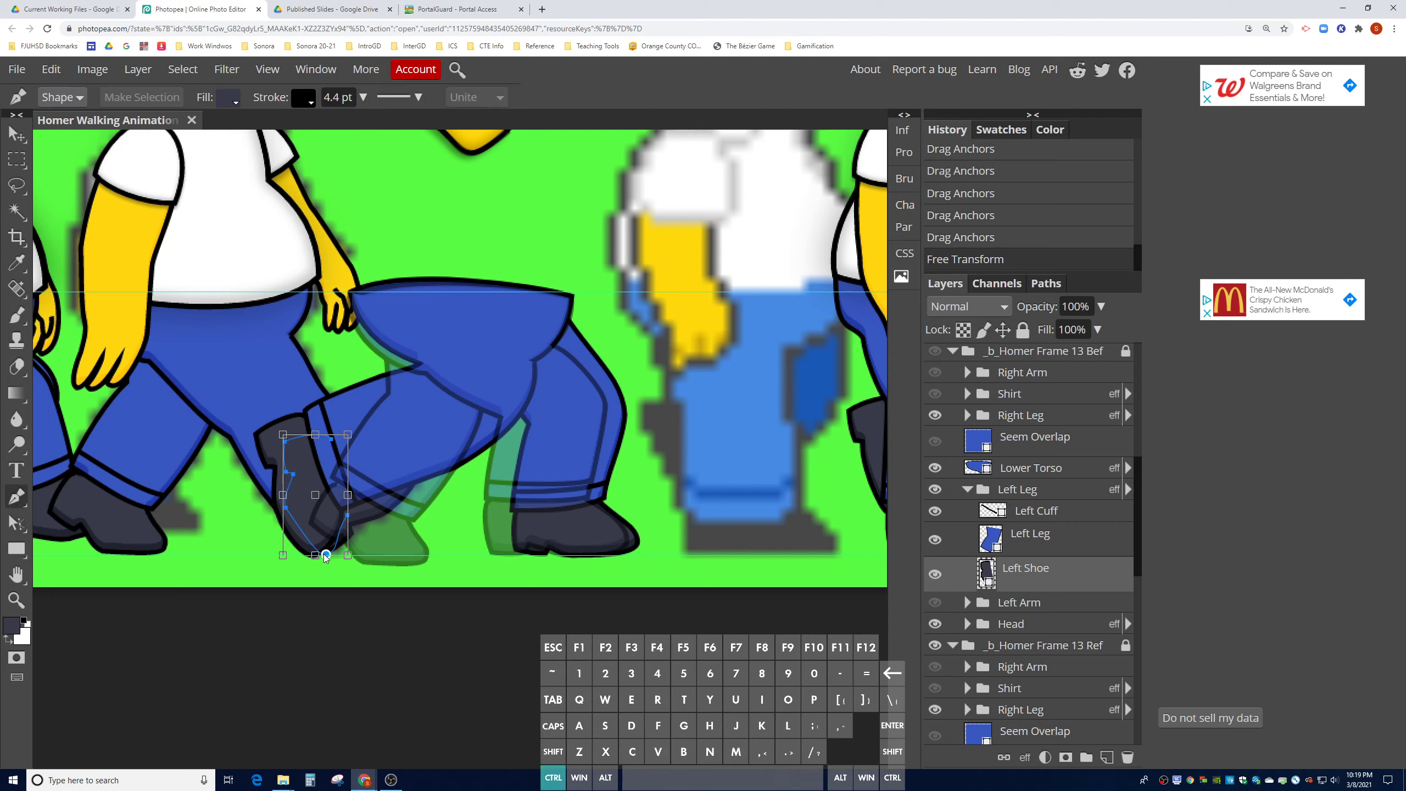
left_click_drag(326, 555, 309, 555)
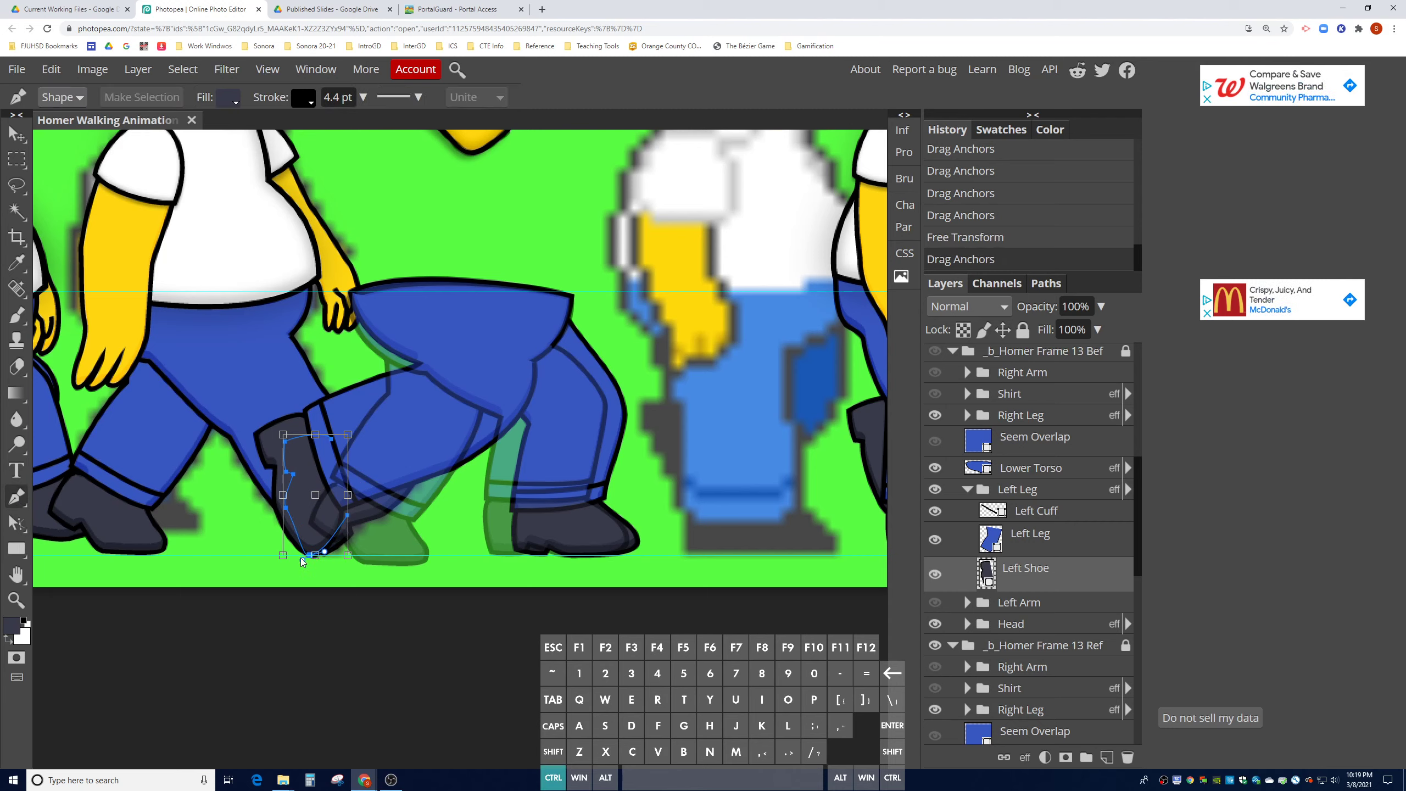
left_click_drag(301, 559, 323, 555)
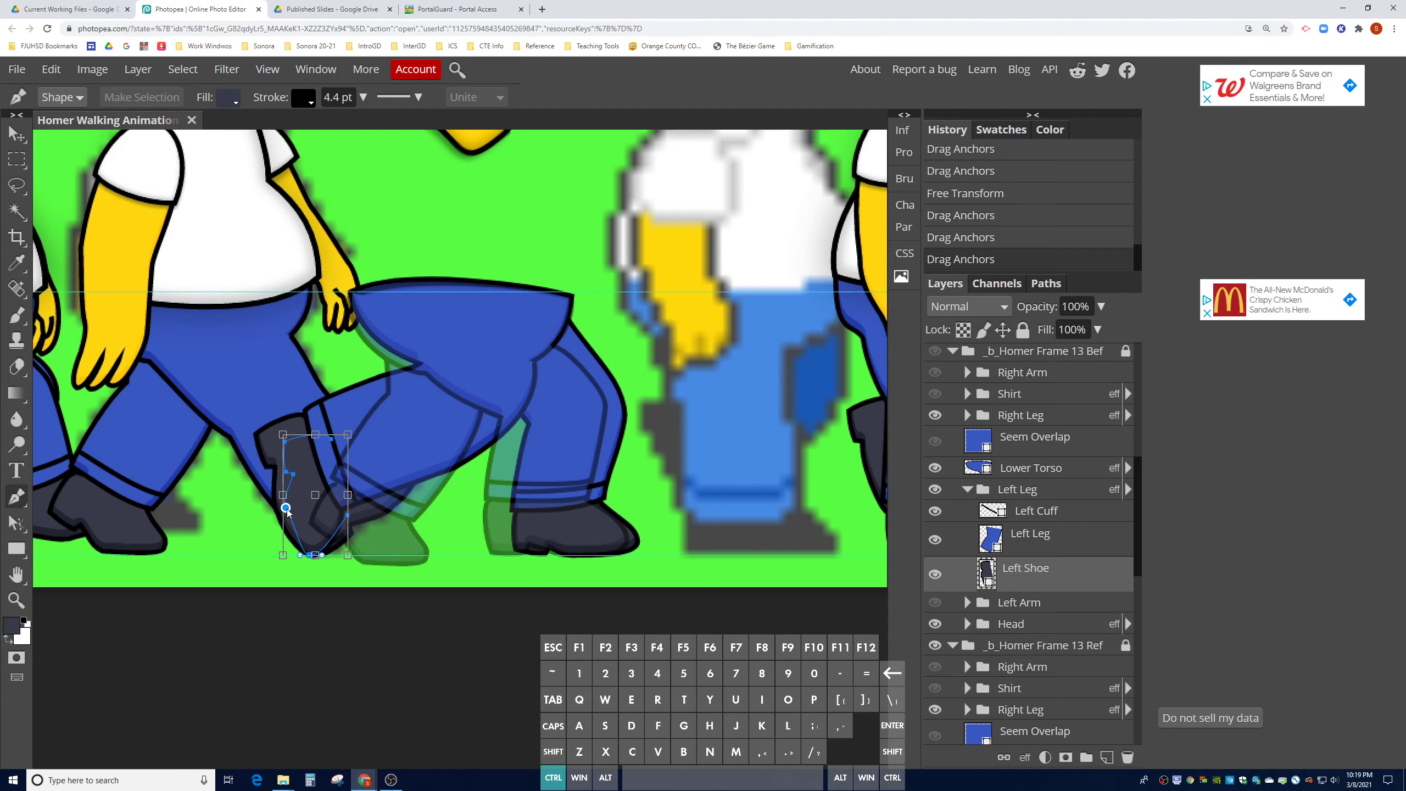
left_click(285, 508, "ctrl")
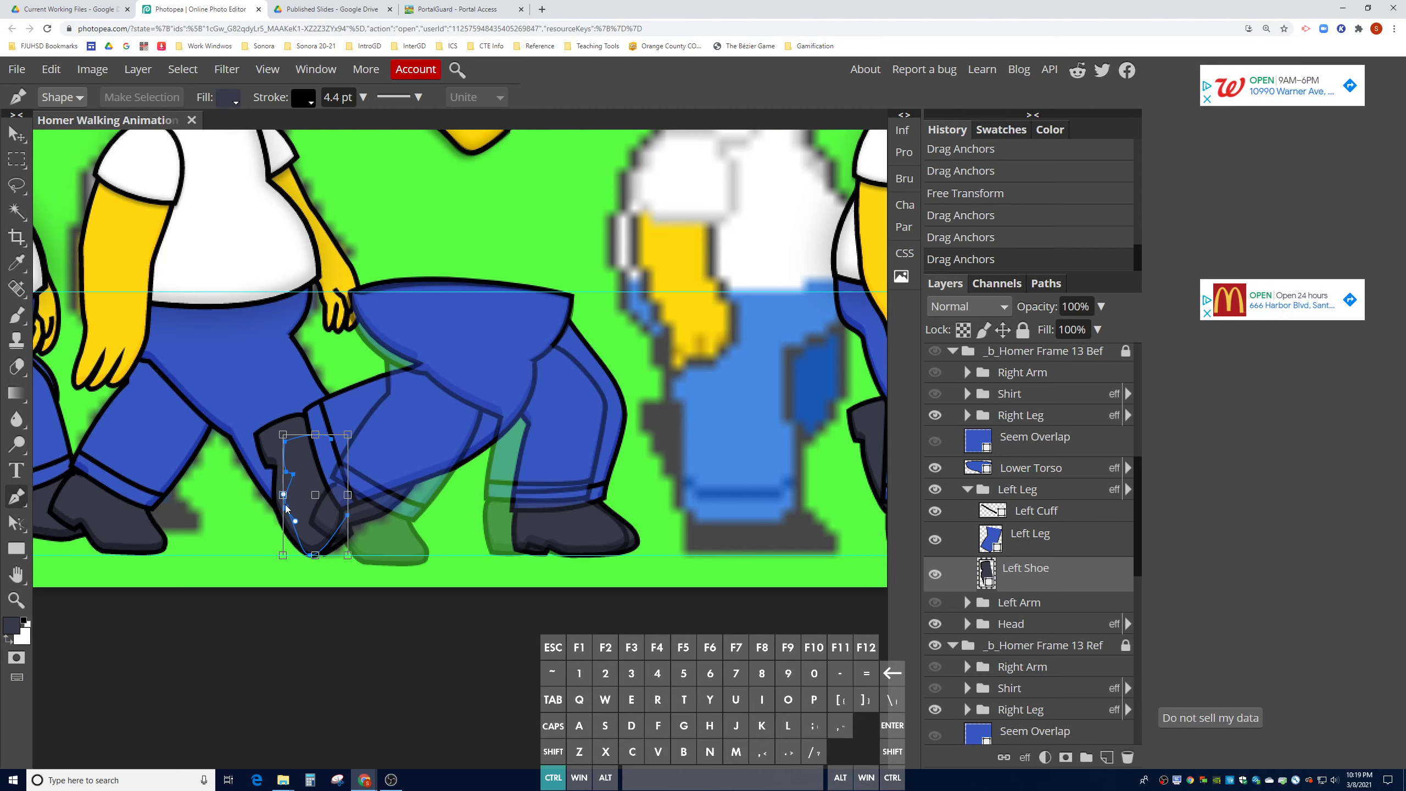
left_click_drag(283, 495, 292, 518)
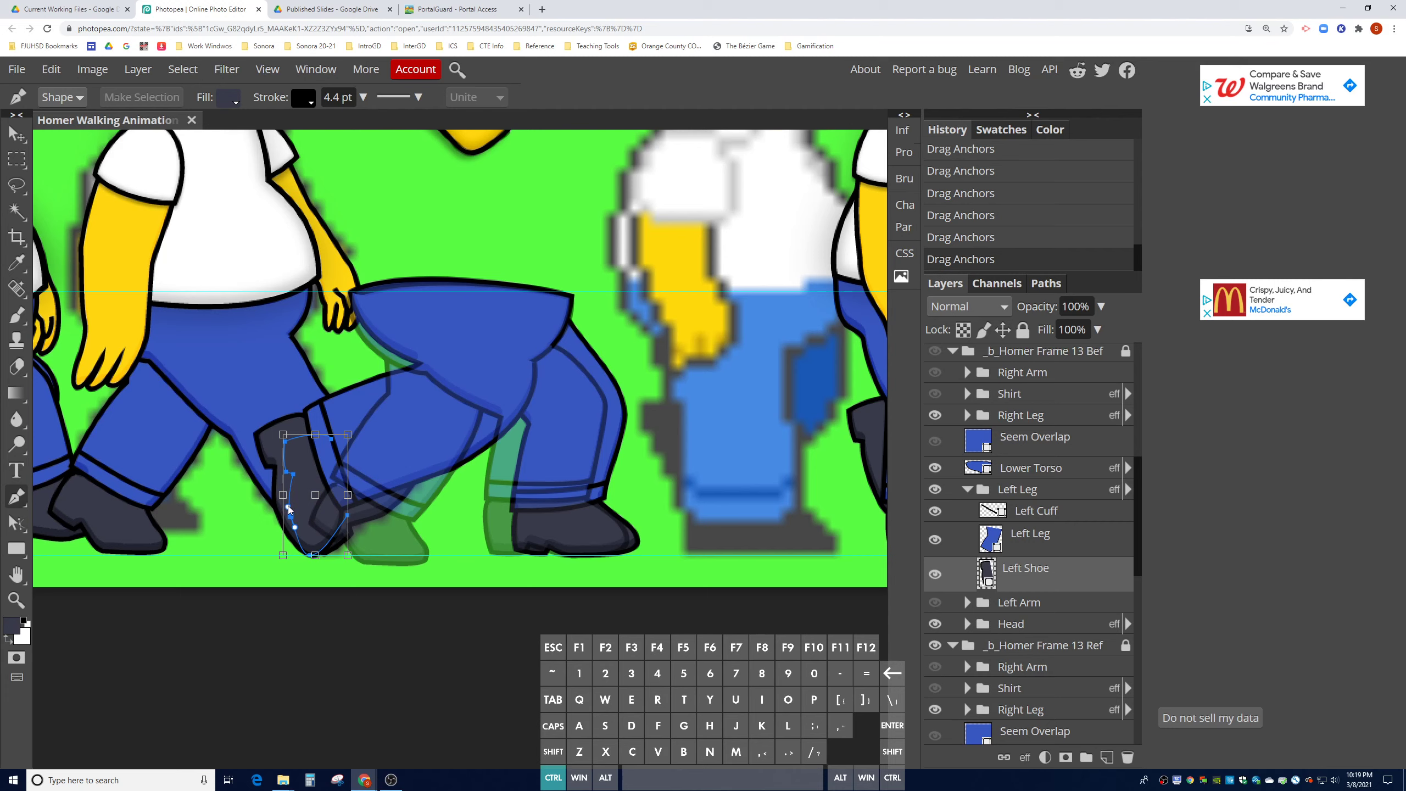
left_click(348, 515)
left_click(1081, 538)
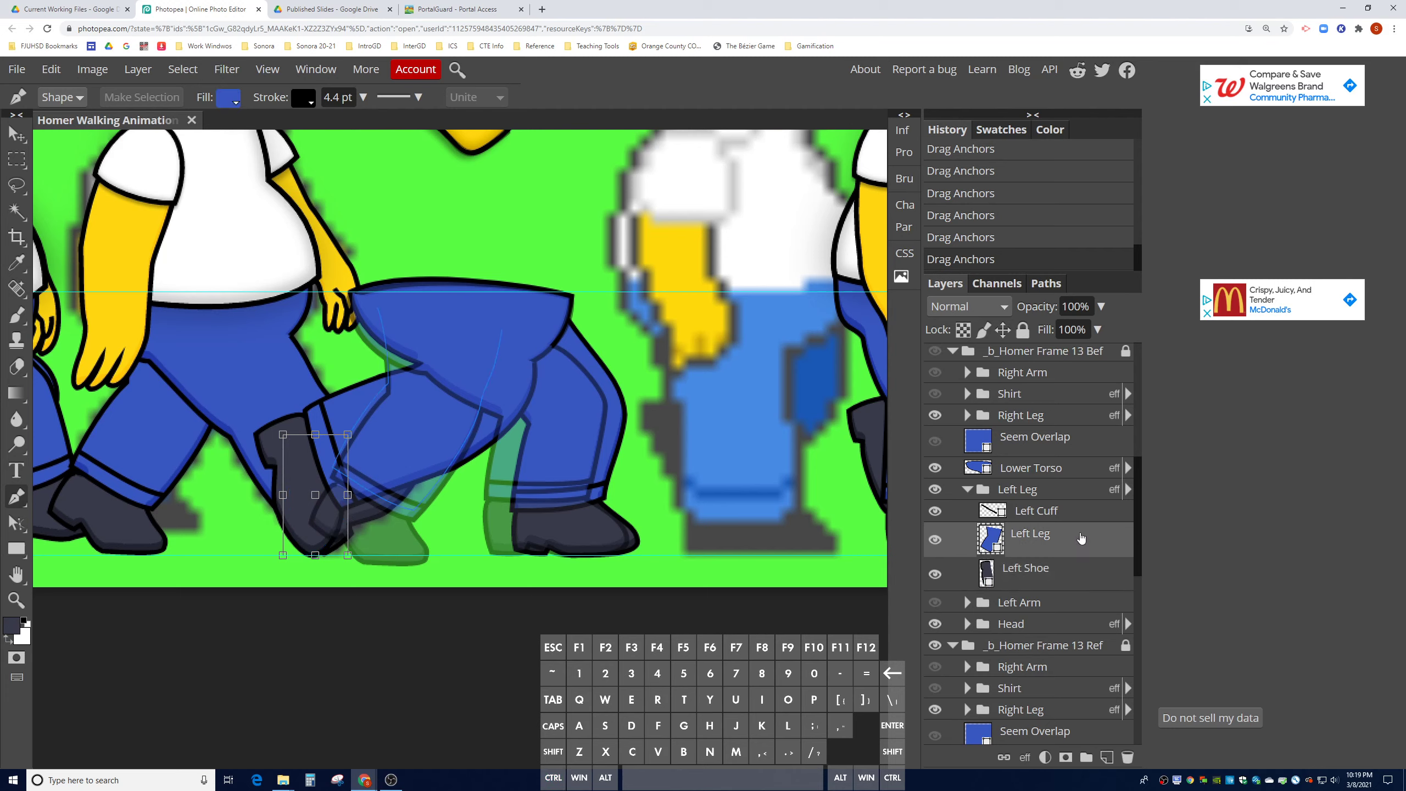
left_click(1054, 572)
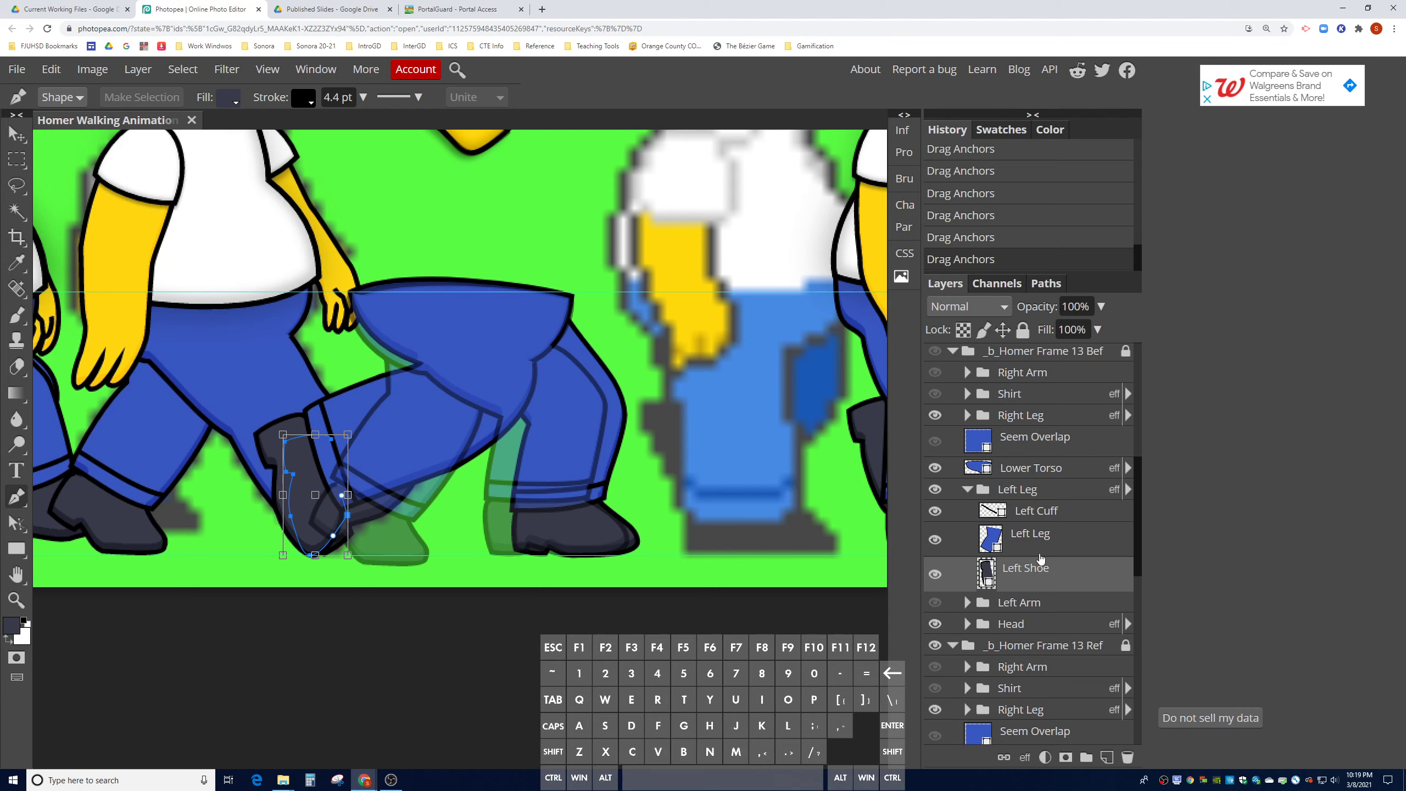
- Undo the anchor edits and the rotation made to the Left Shoe in the _b_Homer Frame 13 Bef group
scroll(1041, 558, "up", 2)
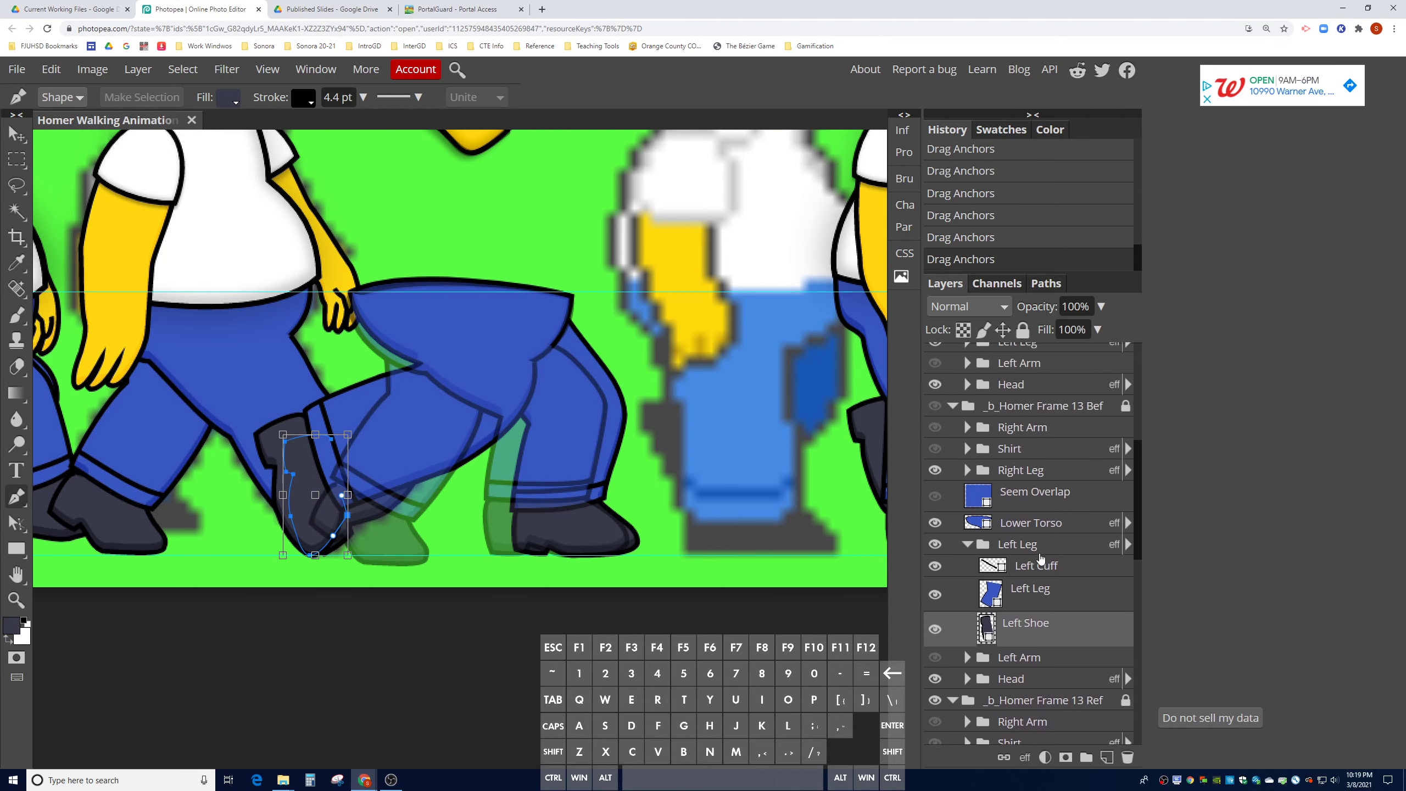
key("ctrl+z")
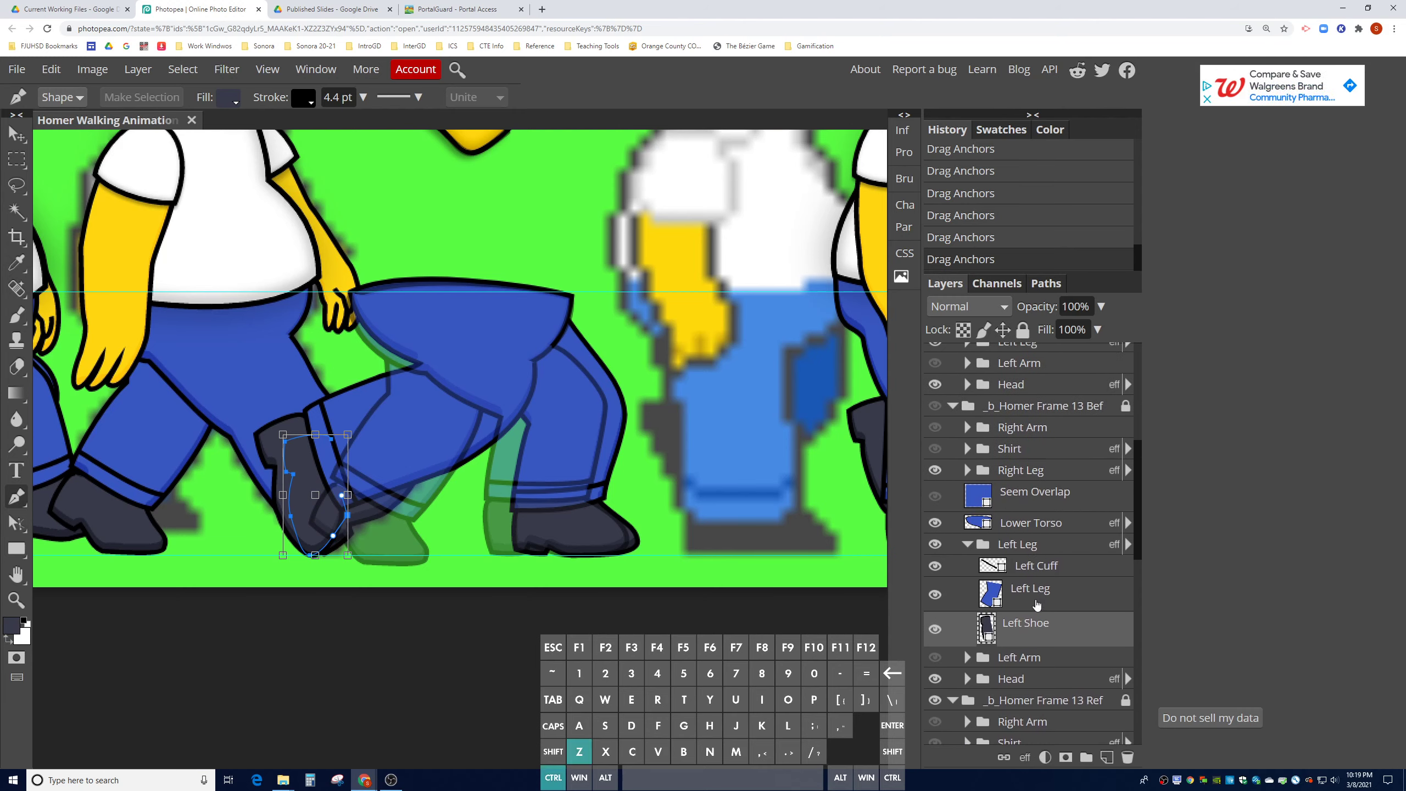
key("ctrl+z")
key("ctrl+z")
key("ctrl+z")
key("ctrl+z")
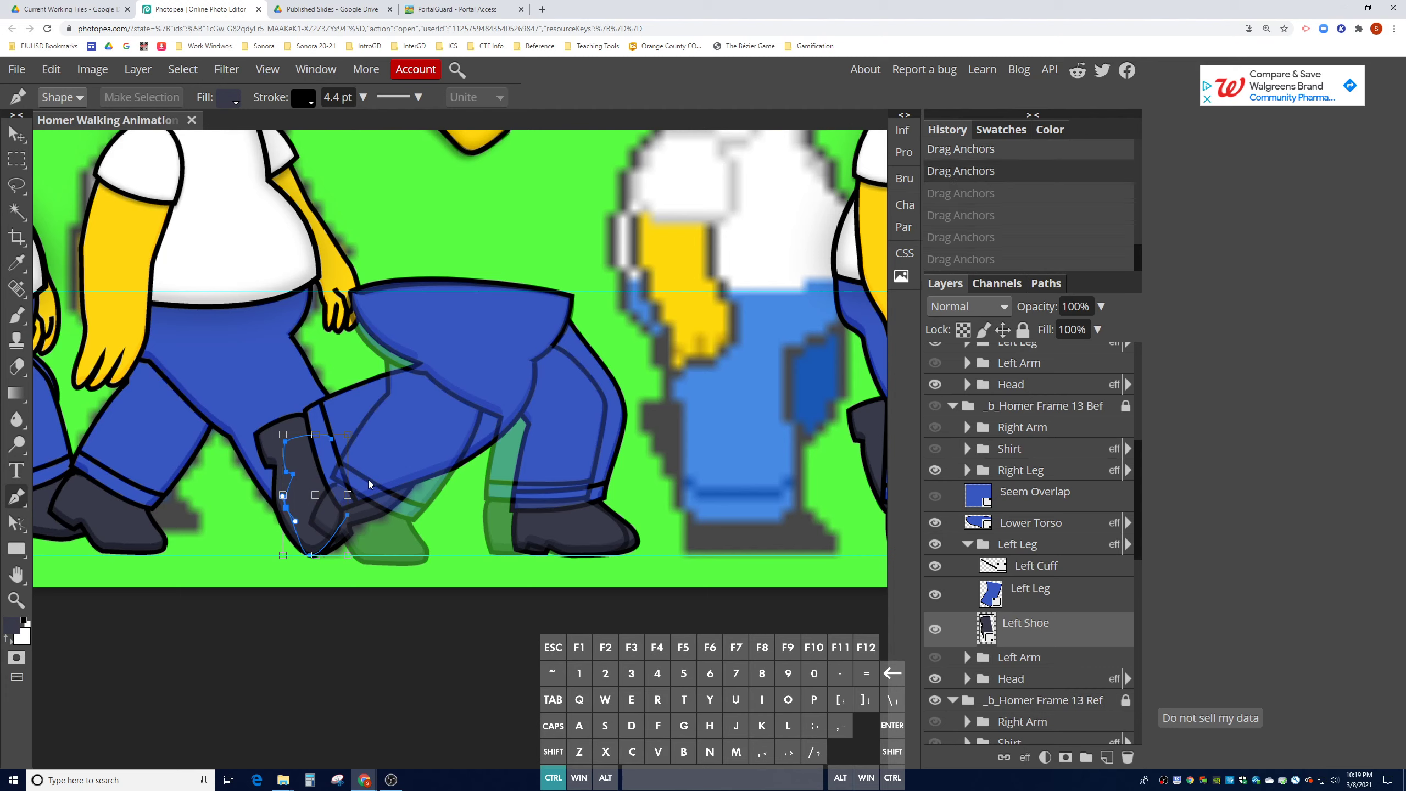
key("ctrl+z")
key("ctrl+z")
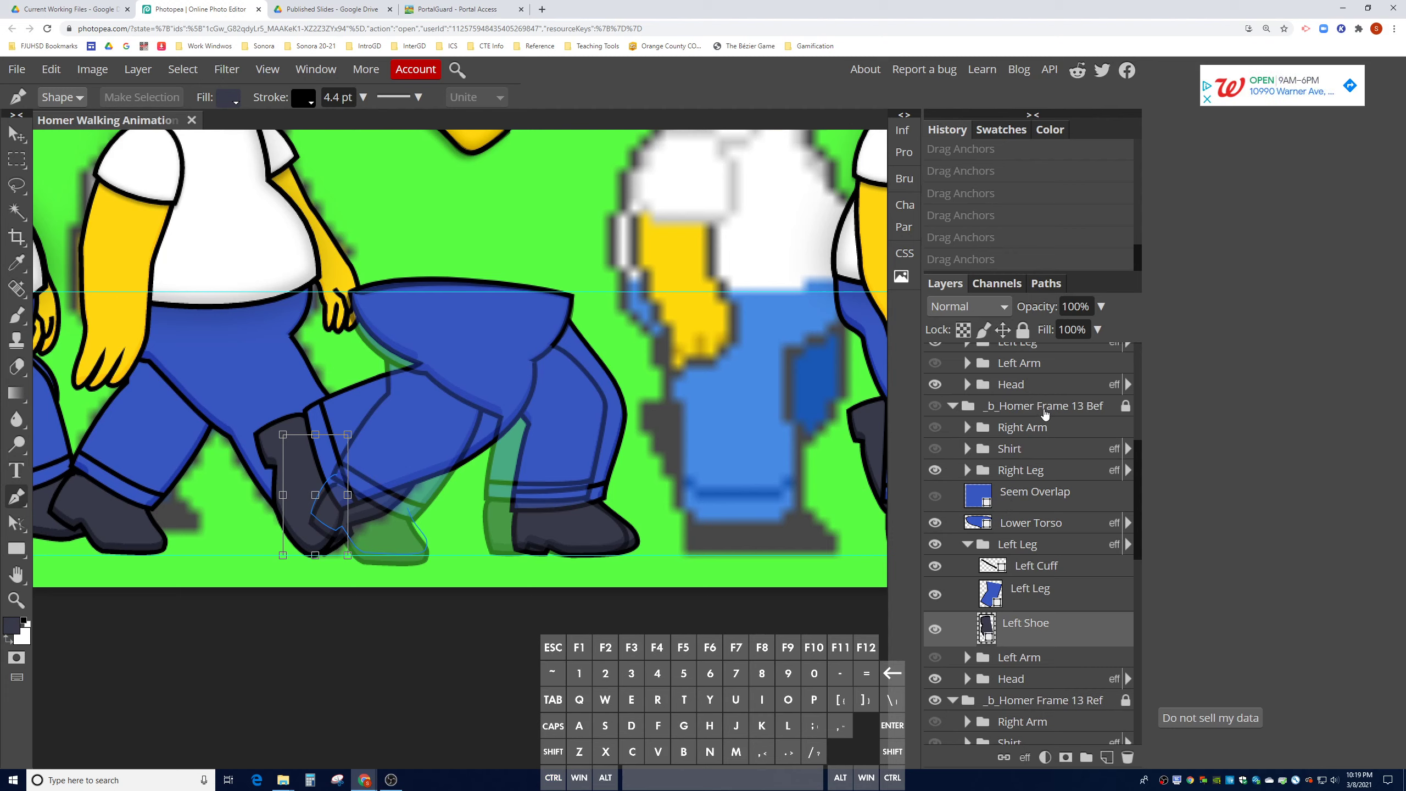
- Rotate the Left Shoe in Frame 13's own Left Leg group by 49.0° and position it at X 4521 px, Y 640 px
scroll(1044, 415, "up", 1)
left_click(1026, 398)
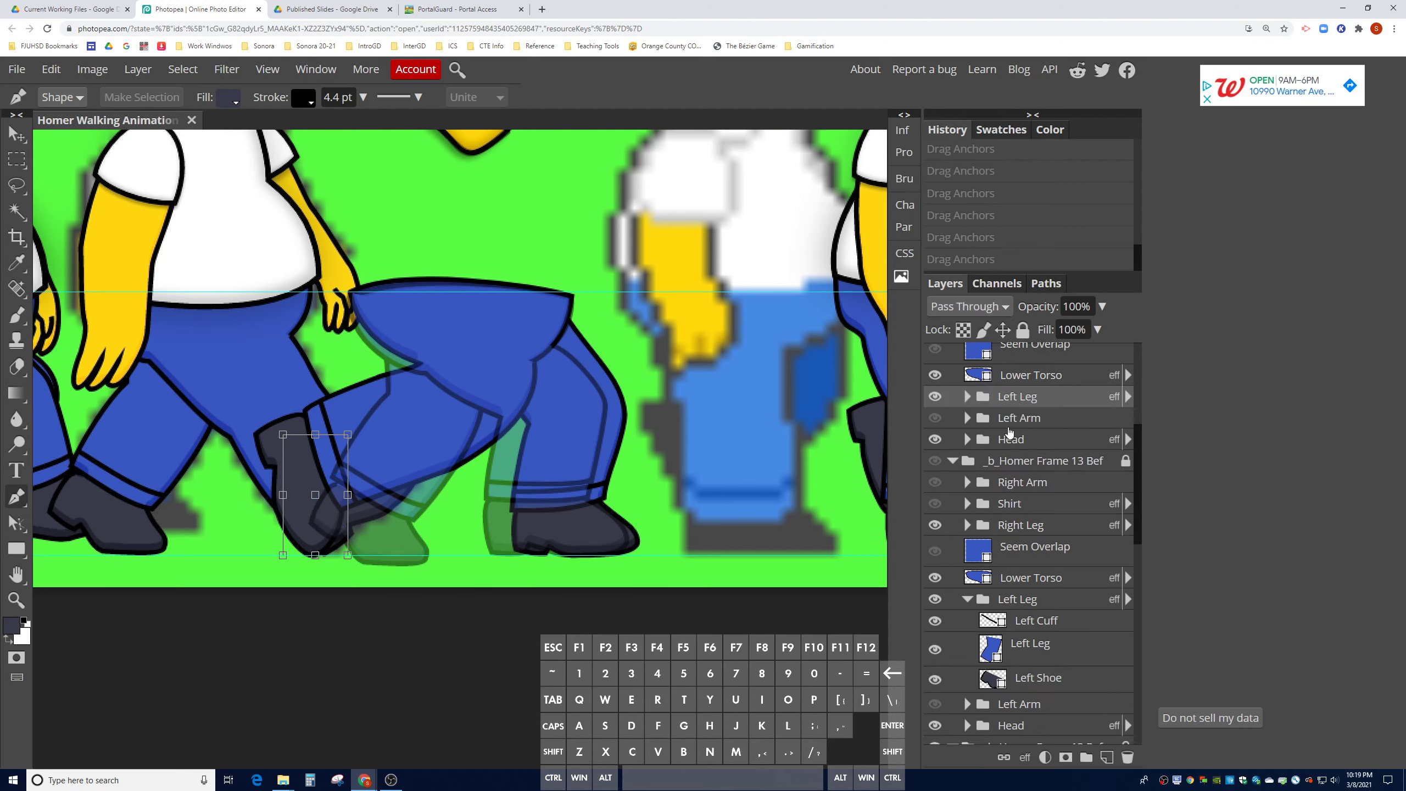
left_click(968, 396)
left_click(1020, 477)
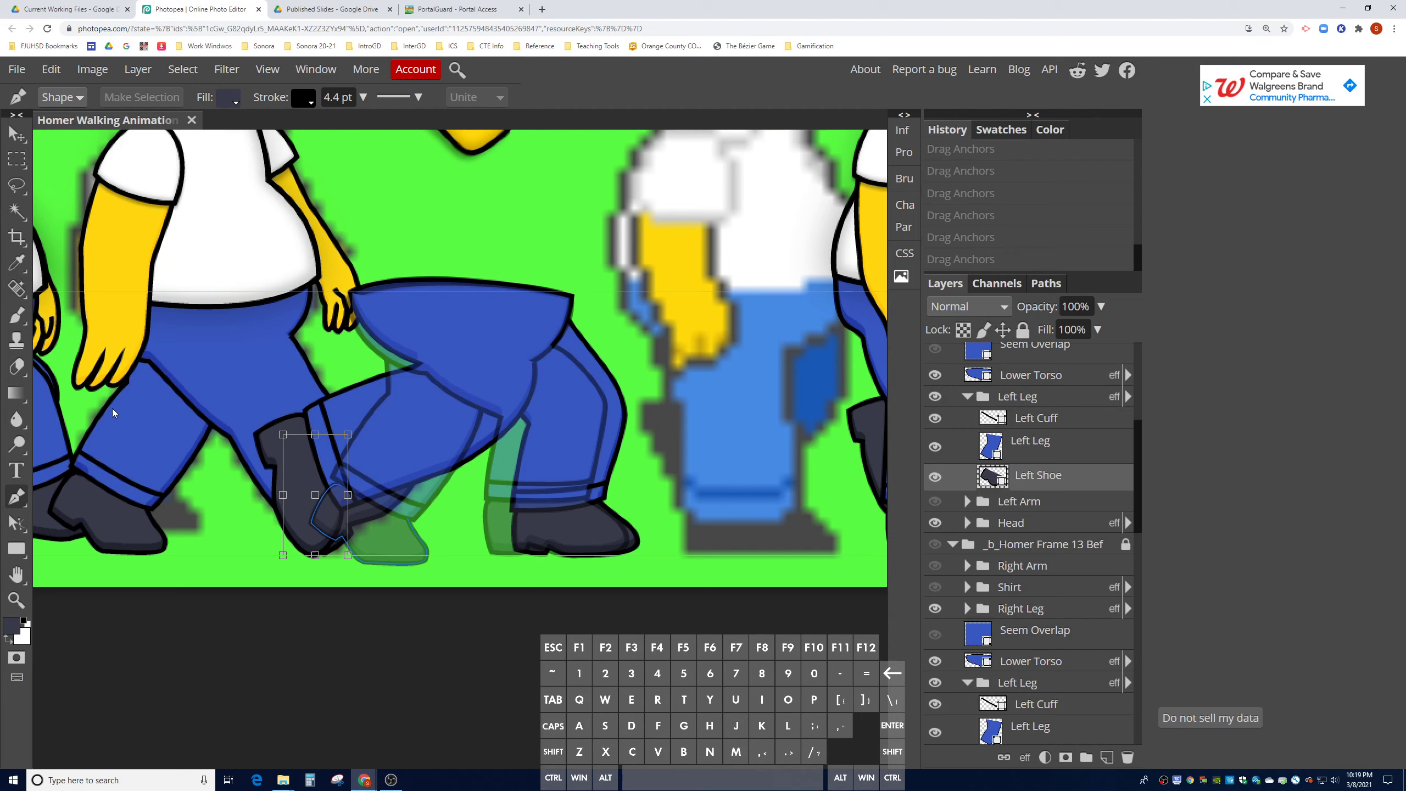
left_click(16, 134)
left_click_drag(352, 483, 309, 469)
key("Down")
key("Down")
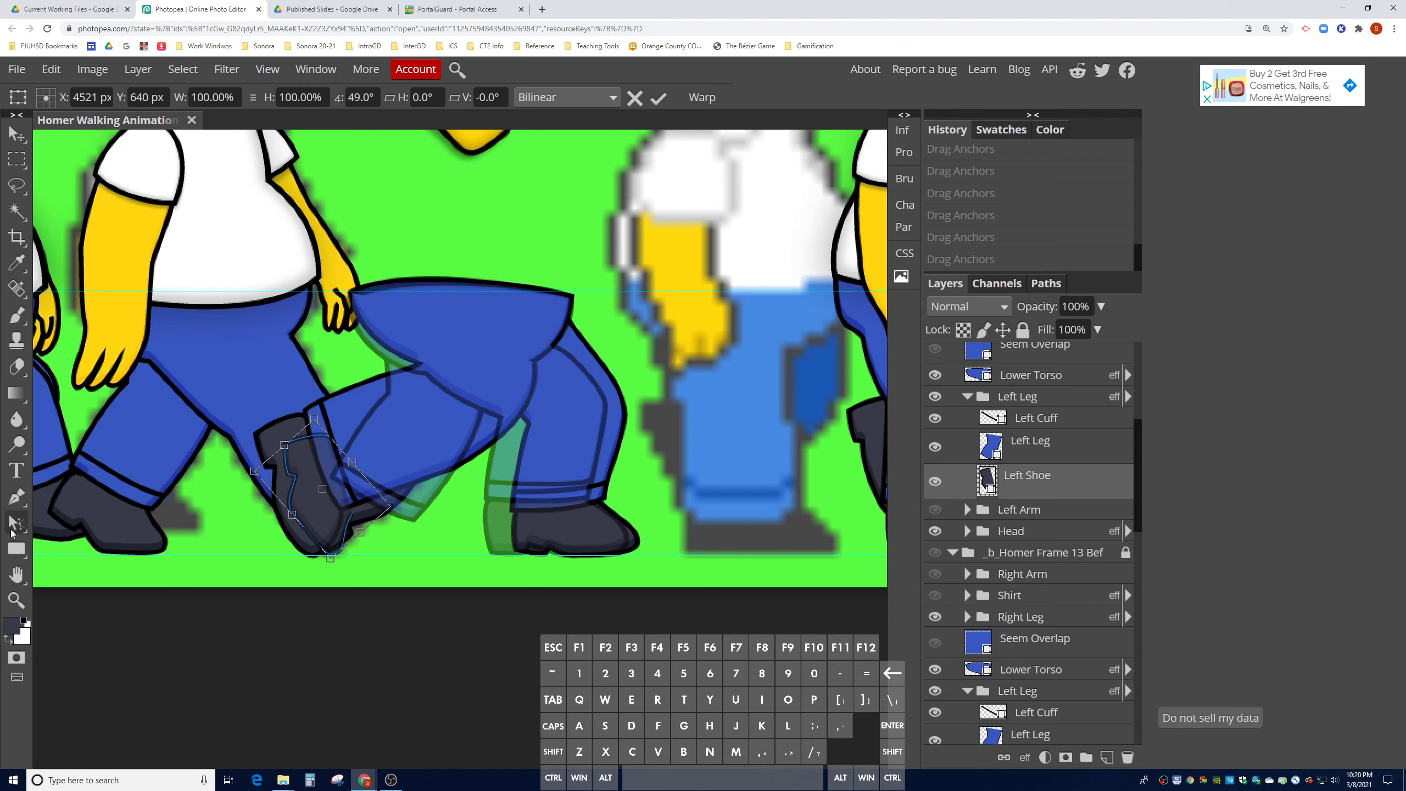
- Reshape Frame 13's Left Shoe with the Pen tool by shifting its toe and sole anchors and removing the sole anchor's handle
left_click(16, 497)
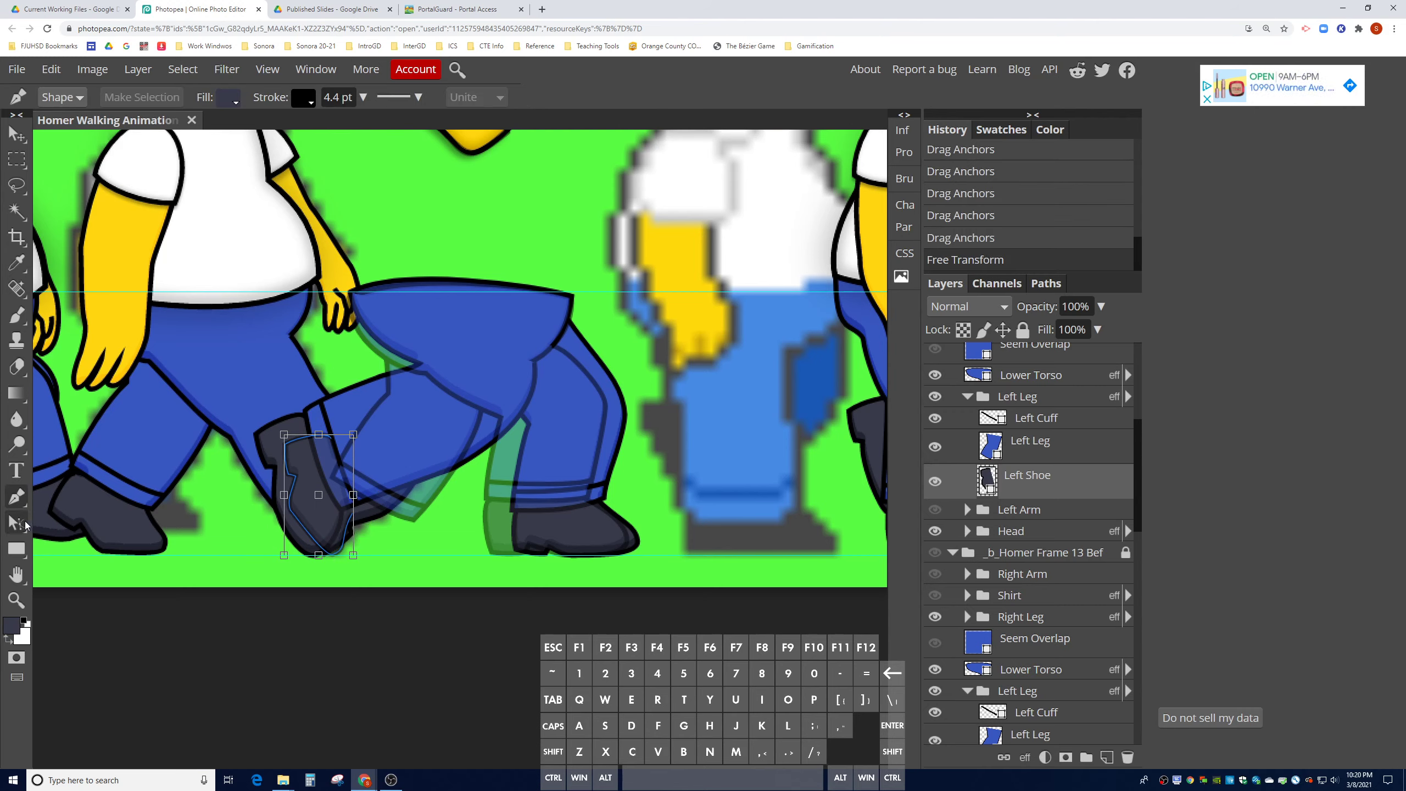
key("a")
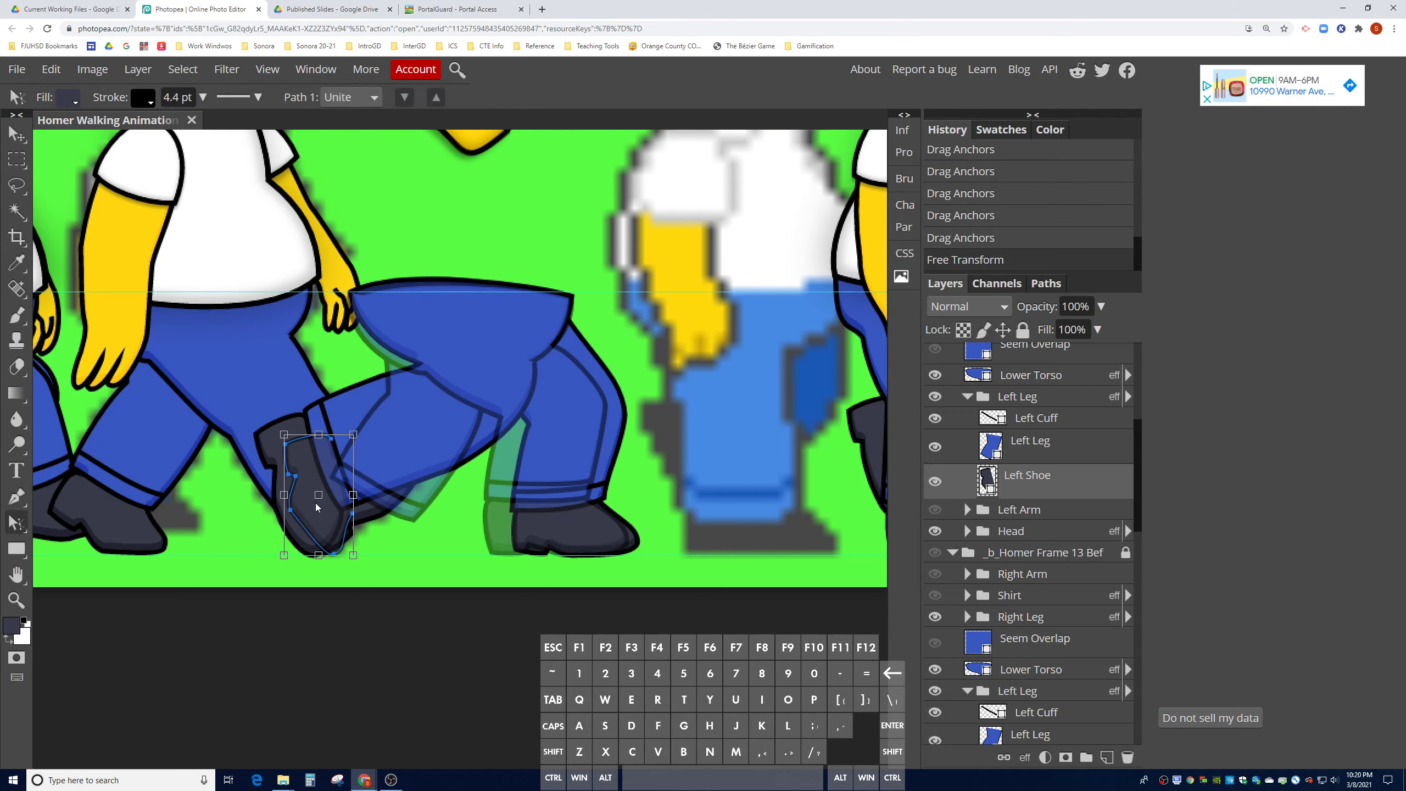
key("p")
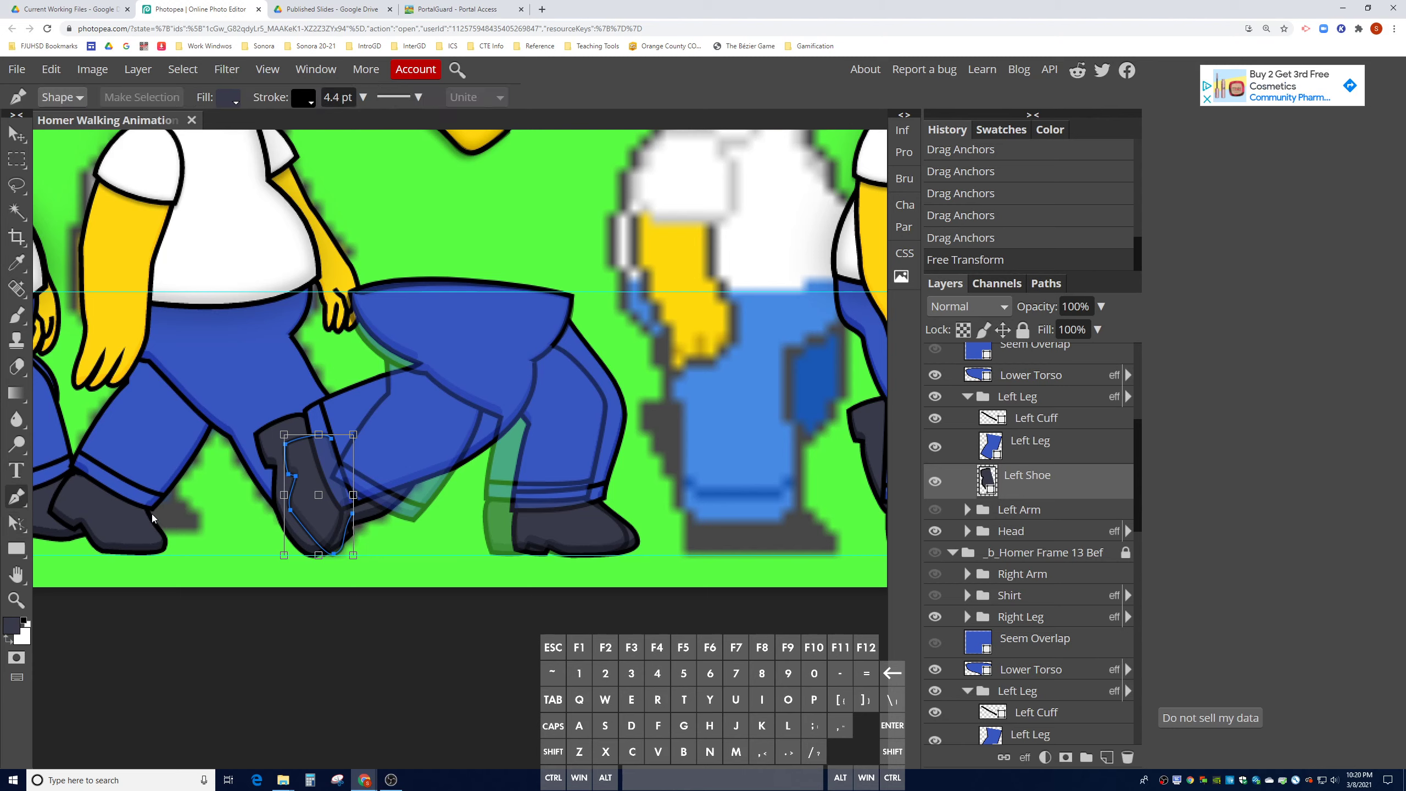
left_click(333, 554, "ctrl")
mouse_move(328, 559)
left_mouse_down()
mouse_move(307, 555)
mouse_move(328, 555)
left_mouse_up()
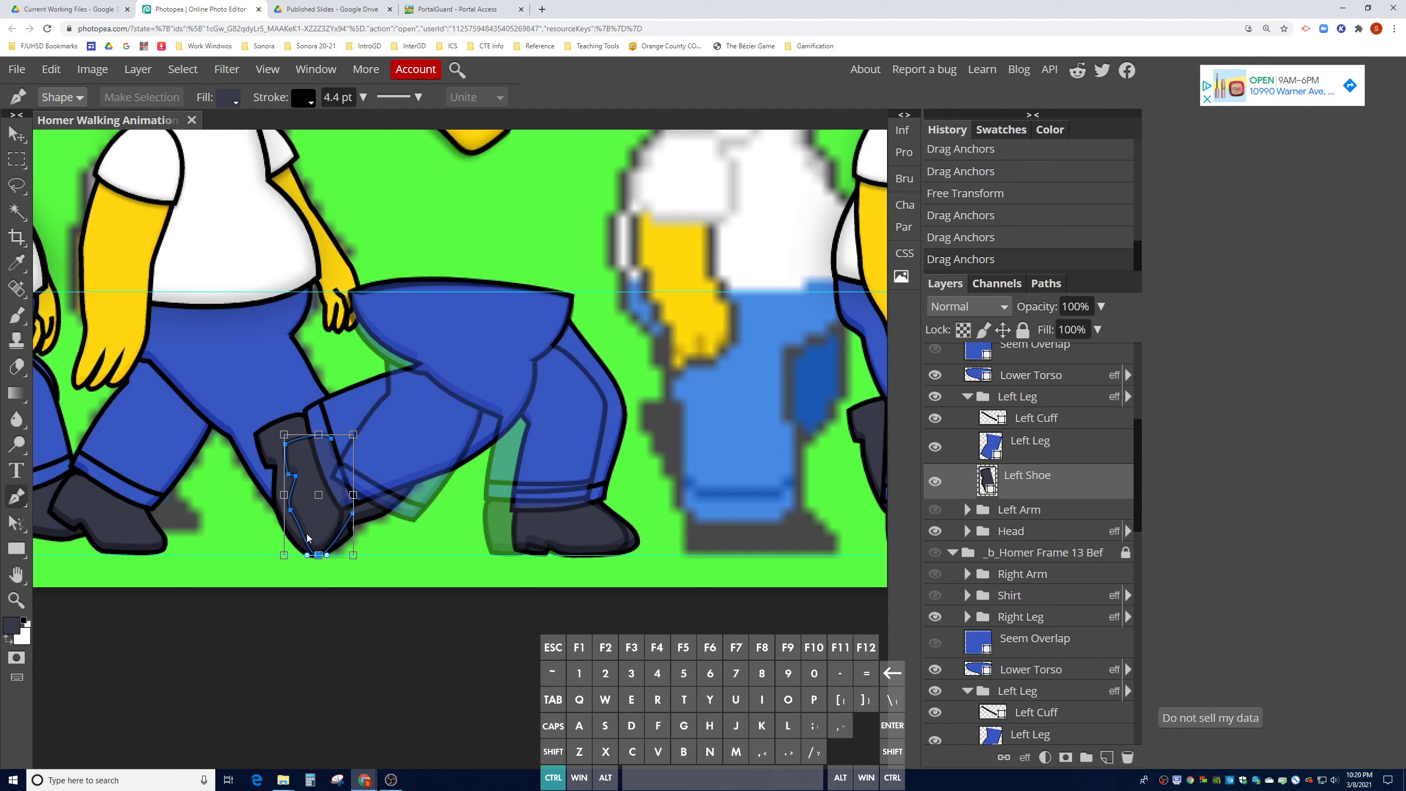
left_click(290, 511, "ctrl")
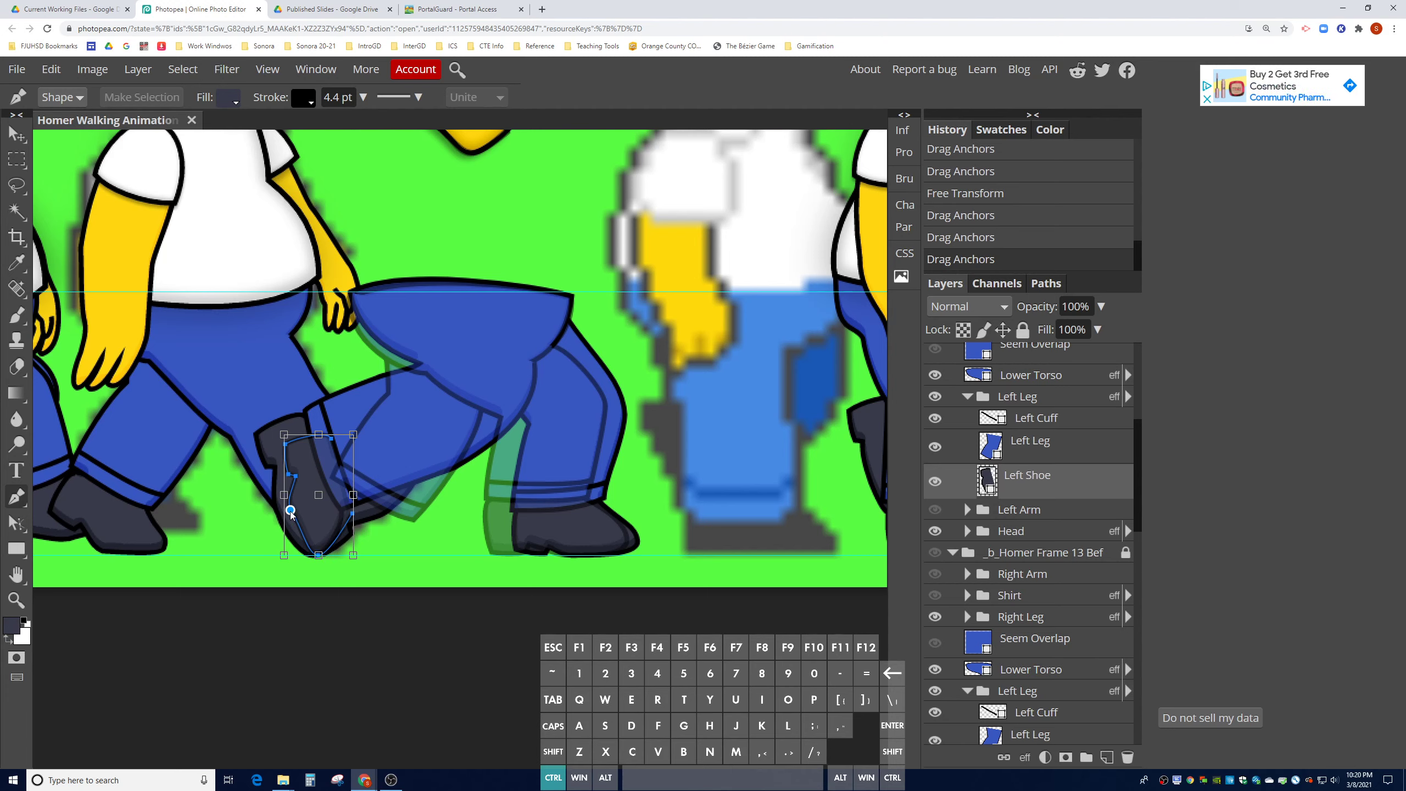
left_click_drag(290, 512, 303, 533)
left_click(303, 532, "alt")
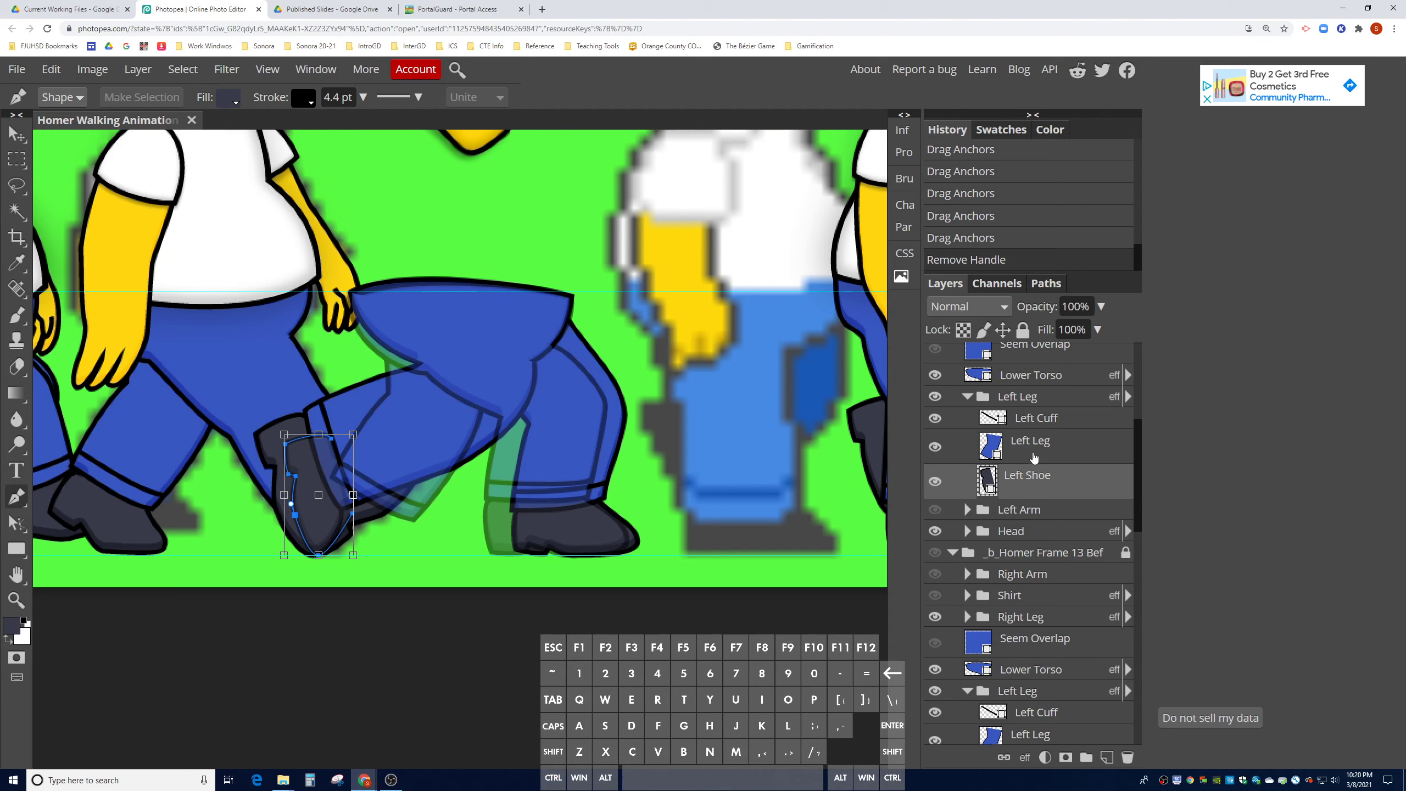
- Move the two hem anchors of Frame 13's Left Leg back toward the rotated shoe to match the reference leg
left_click(1033, 457)
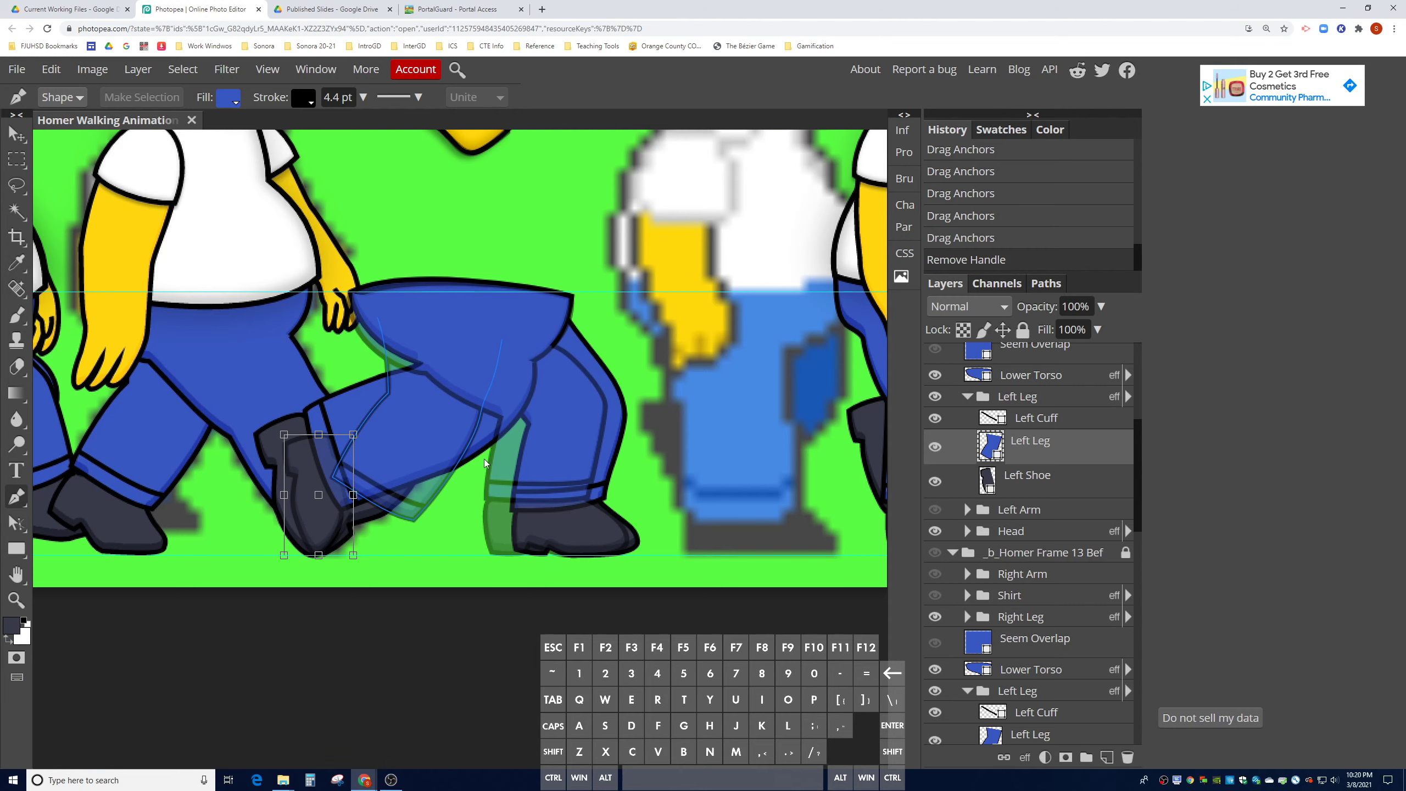
left_click_drag(338, 480, 329, 437)
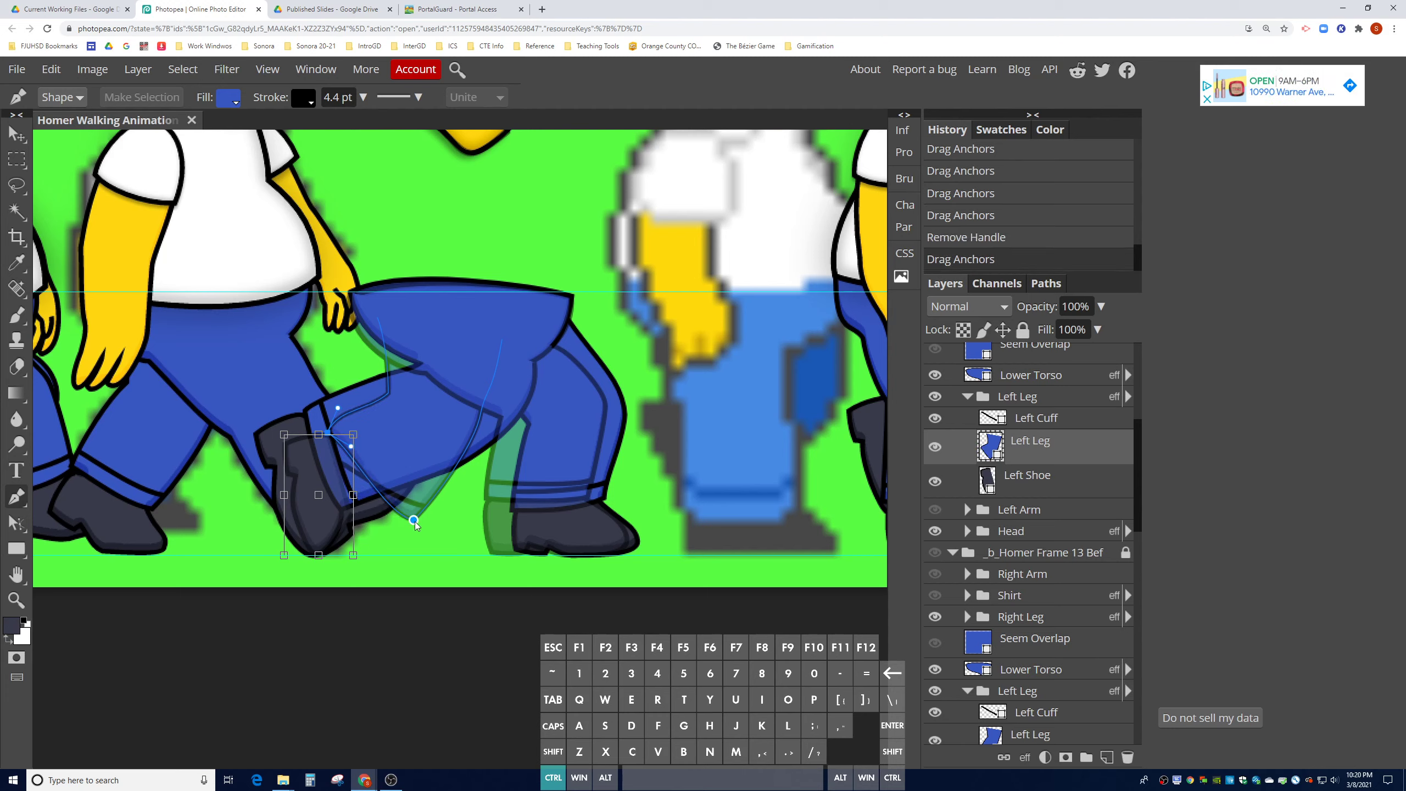
left_click_drag(415, 522, 320, 515)
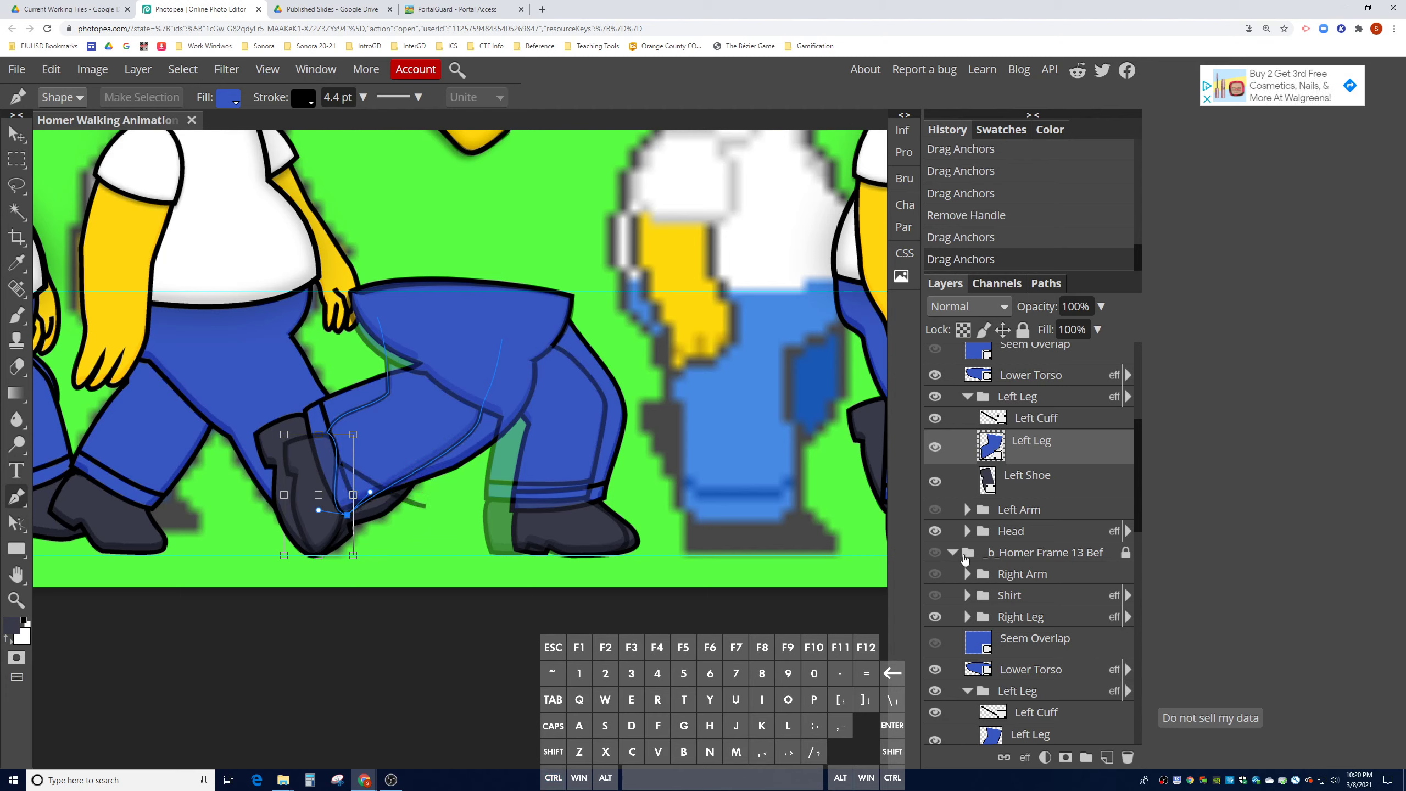
- Reposition the anchors along the Left Leg's lower edge and adjust their handles to follow the reference thigh and calf
scroll(974, 559, "down", 4)
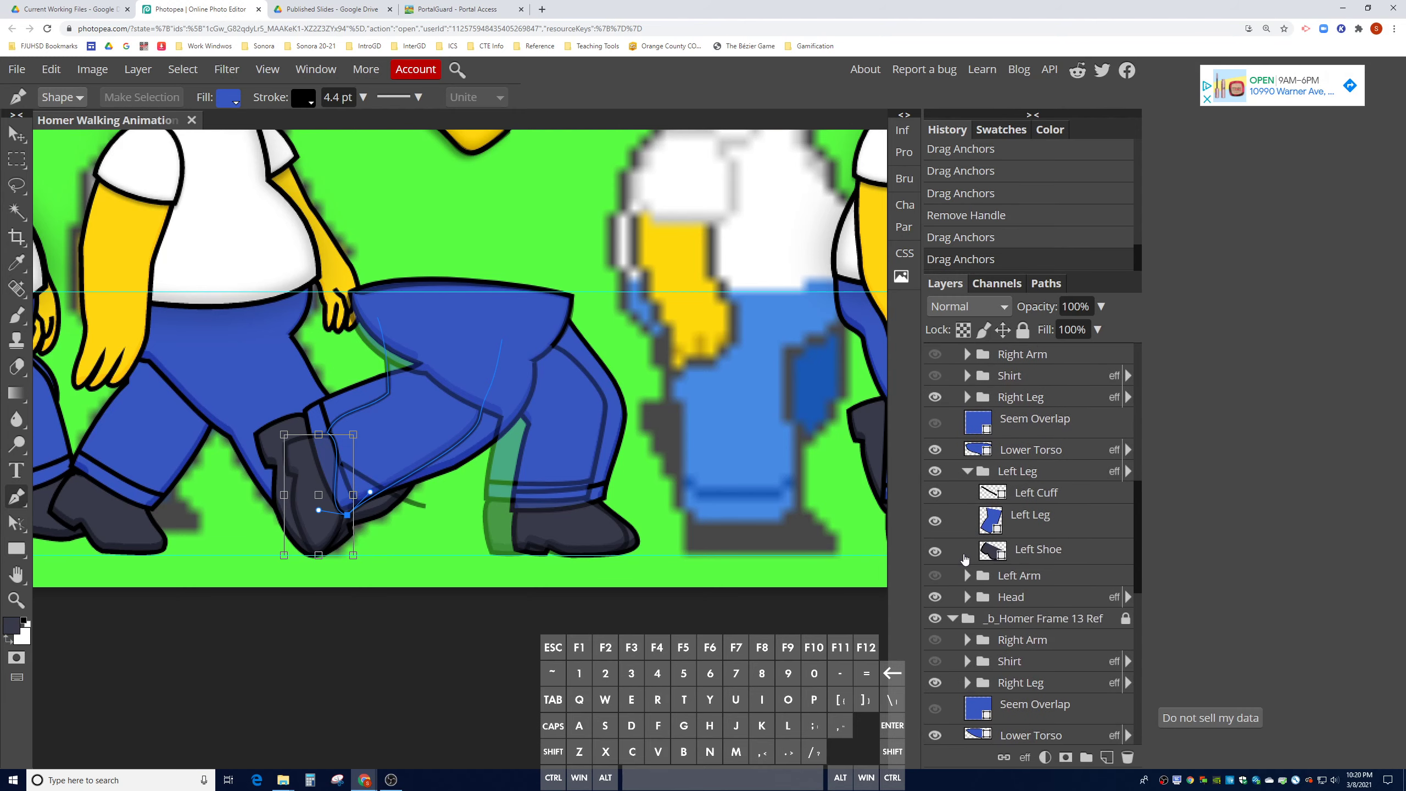
scroll(414, 493, "up", 2)
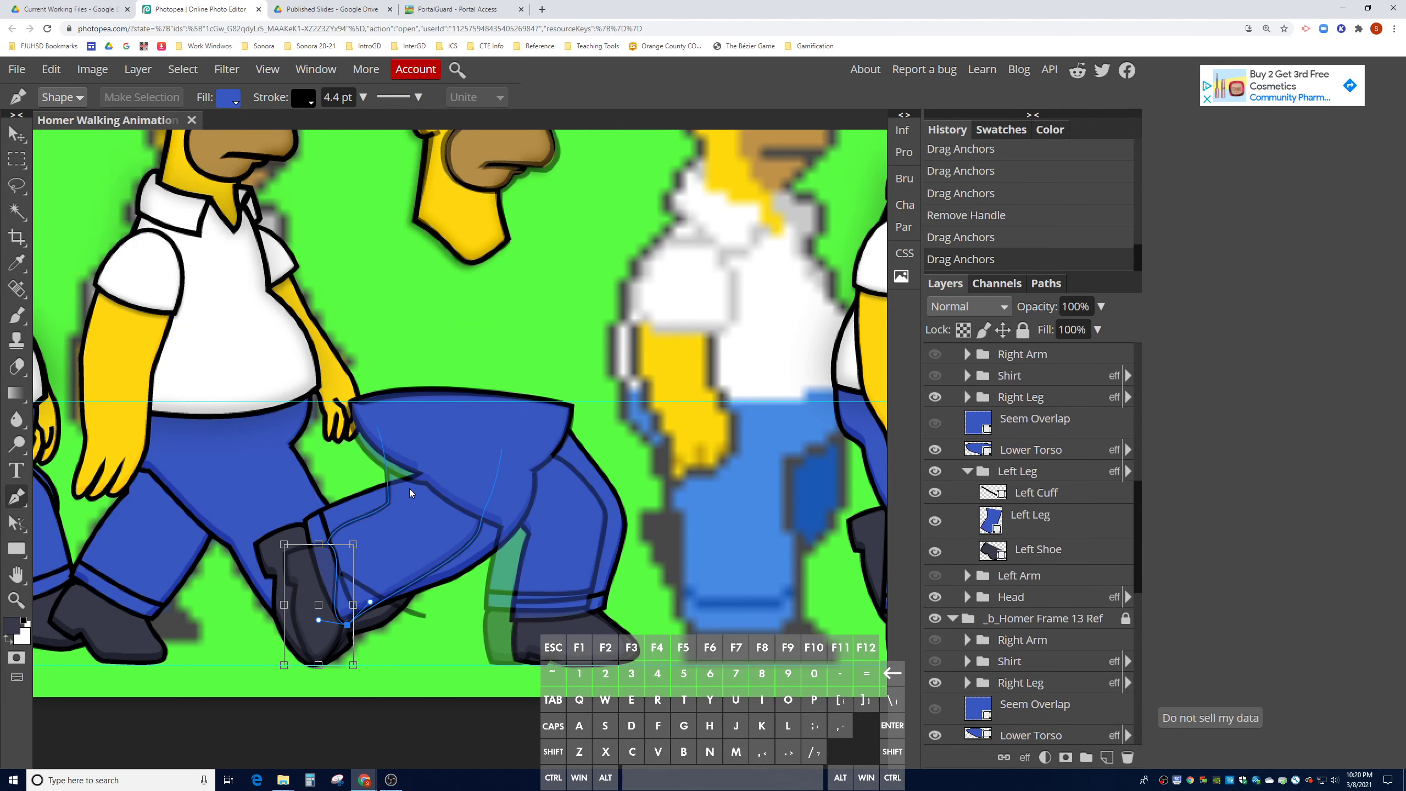
scroll(482, 565, "down", 1)
scroll(1043, 404, "up", 3)
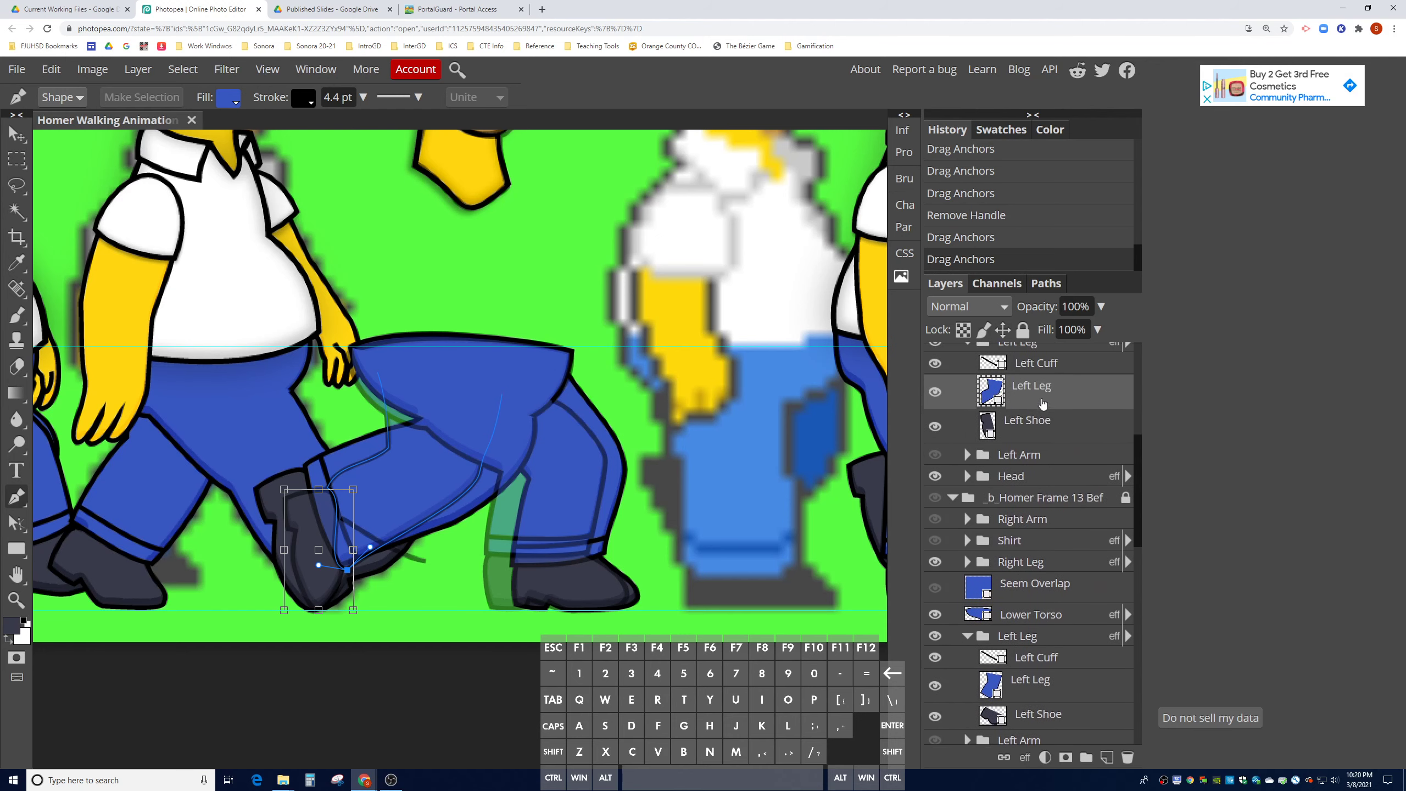
left_click(16, 523)
left_click(16, 497)
left_click_drag(478, 482, 457, 517)
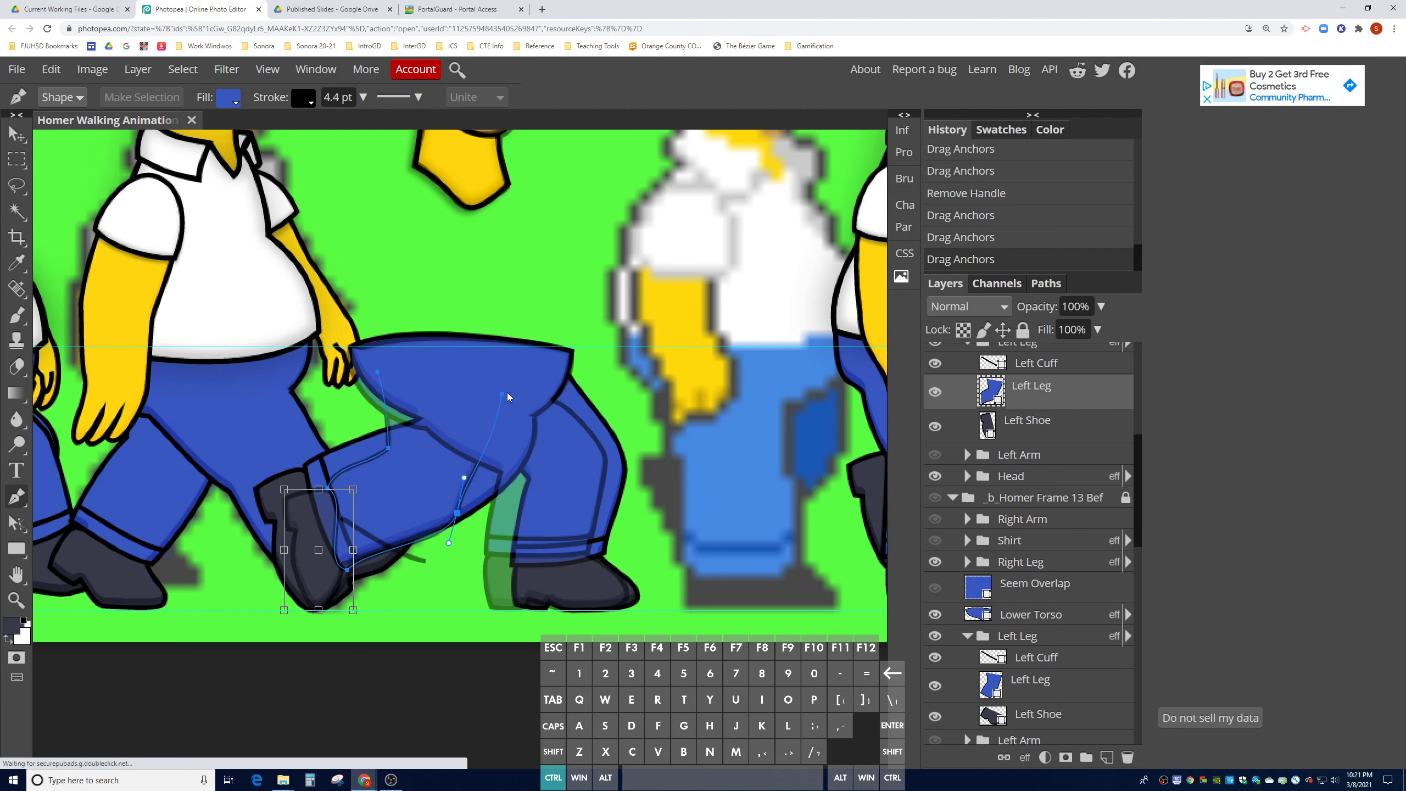
left_click_drag(502, 395, 532, 420)
left_click(457, 514)
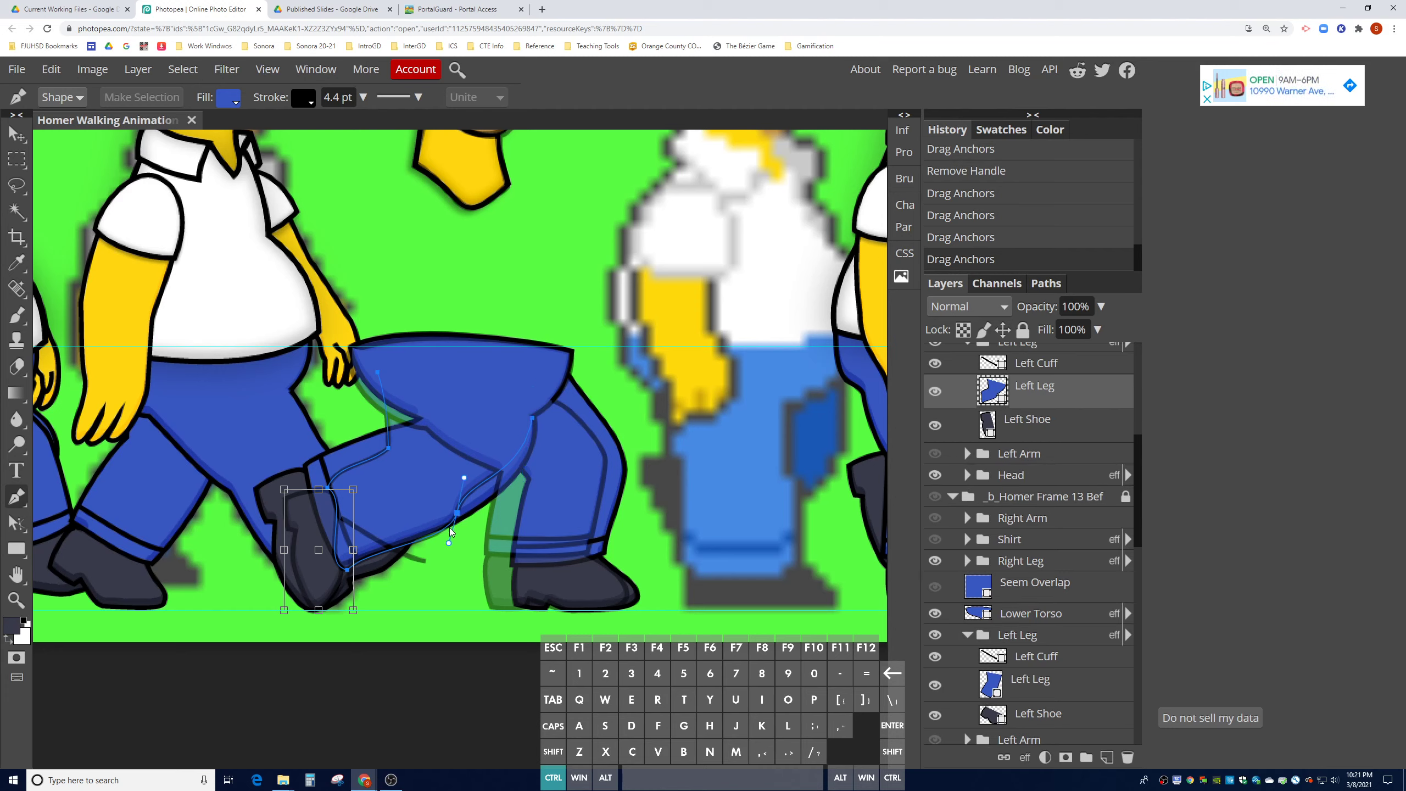
left_click_drag(449, 544, 430, 527)
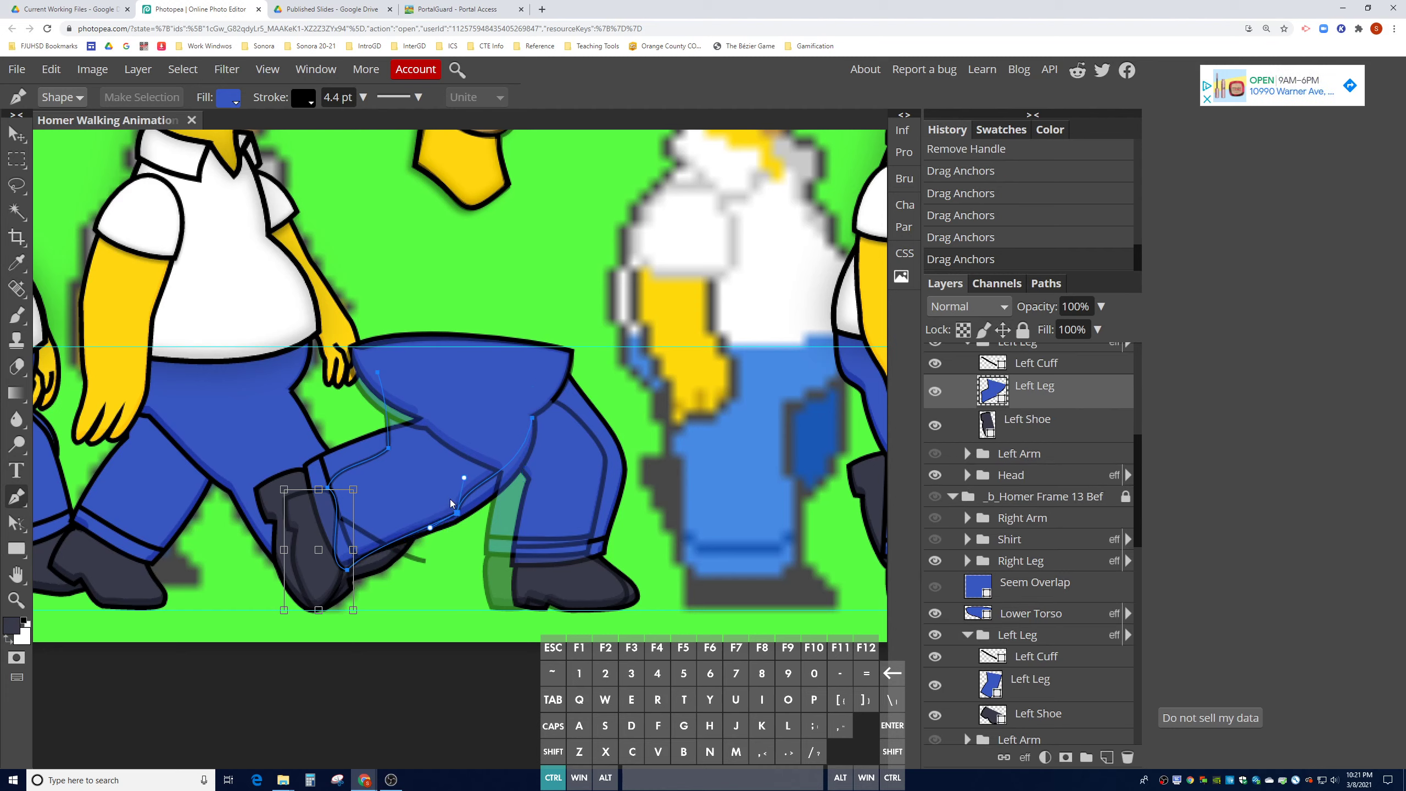
left_click_drag(464, 480, 474, 510)
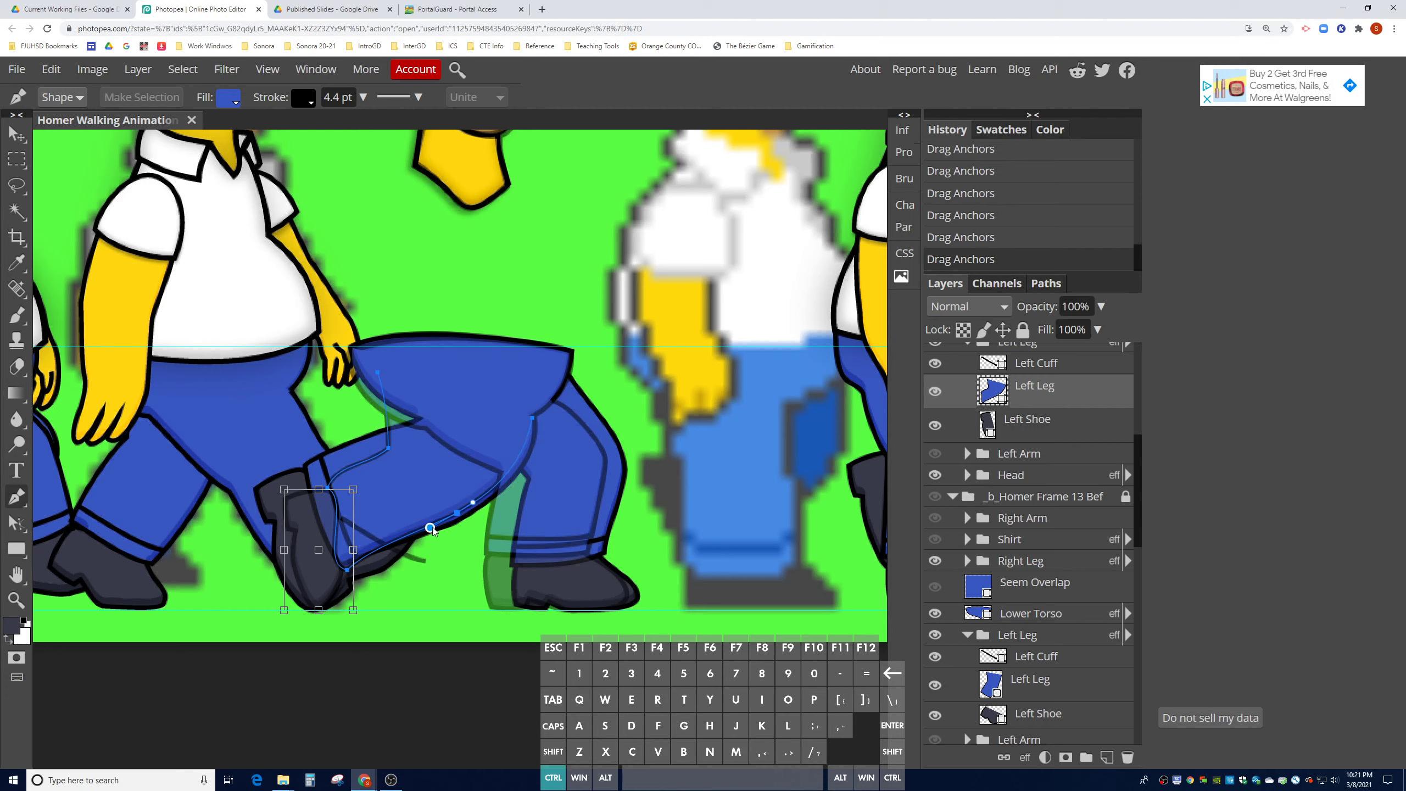
- Smooth the Left Leg's hem curve by adjusting the handles of its upper and lower hem anchors
left_click(330, 490)
left_click_drag(351, 501, 336, 512)
left_click(348, 569)
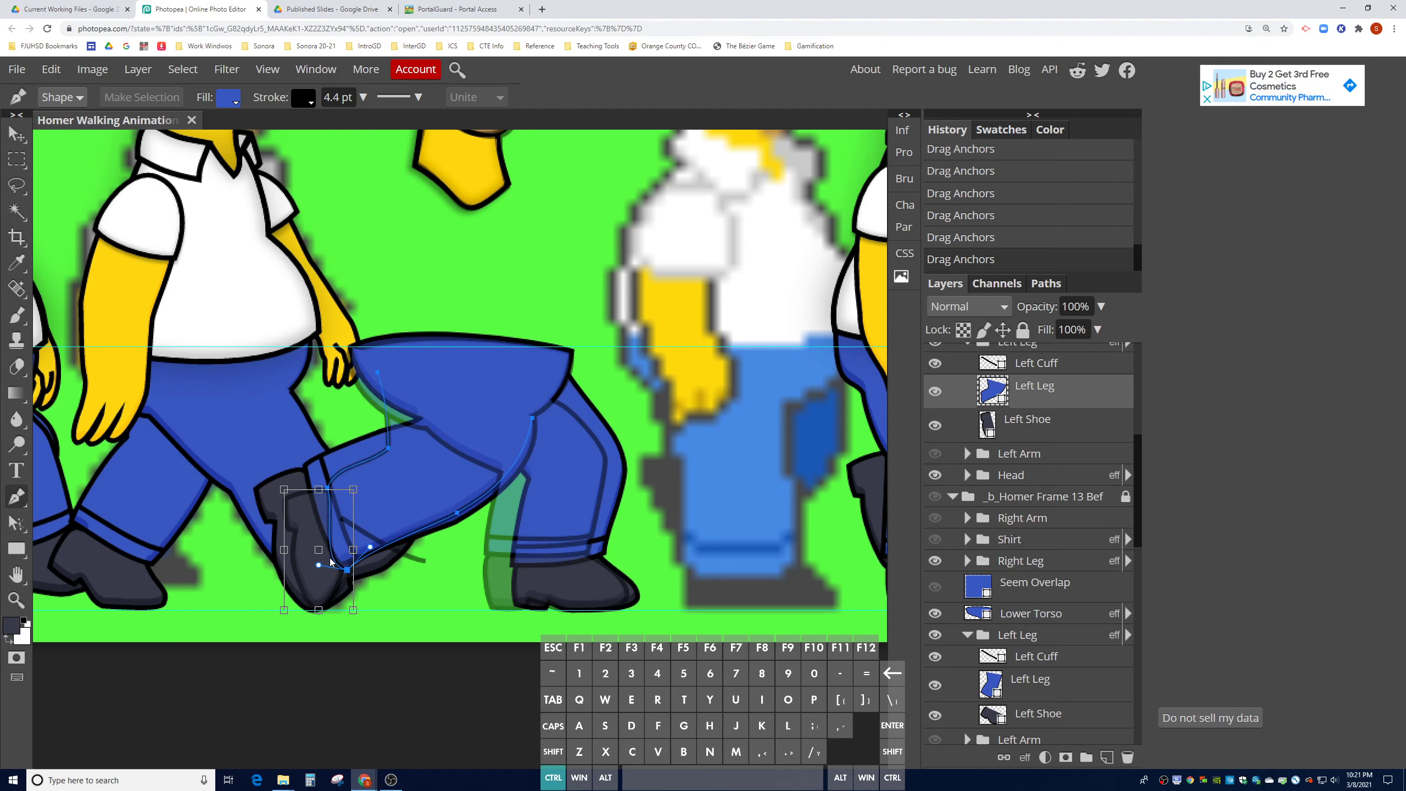
left_click_drag(320, 566, 336, 552)
left_click(328, 487)
left_click_drag(329, 511, 327, 511)
- Move the bend anchor on the Left Leg's upper edge toward the thigh and shift the top end anchor inside the lower torso
left_click(389, 448)
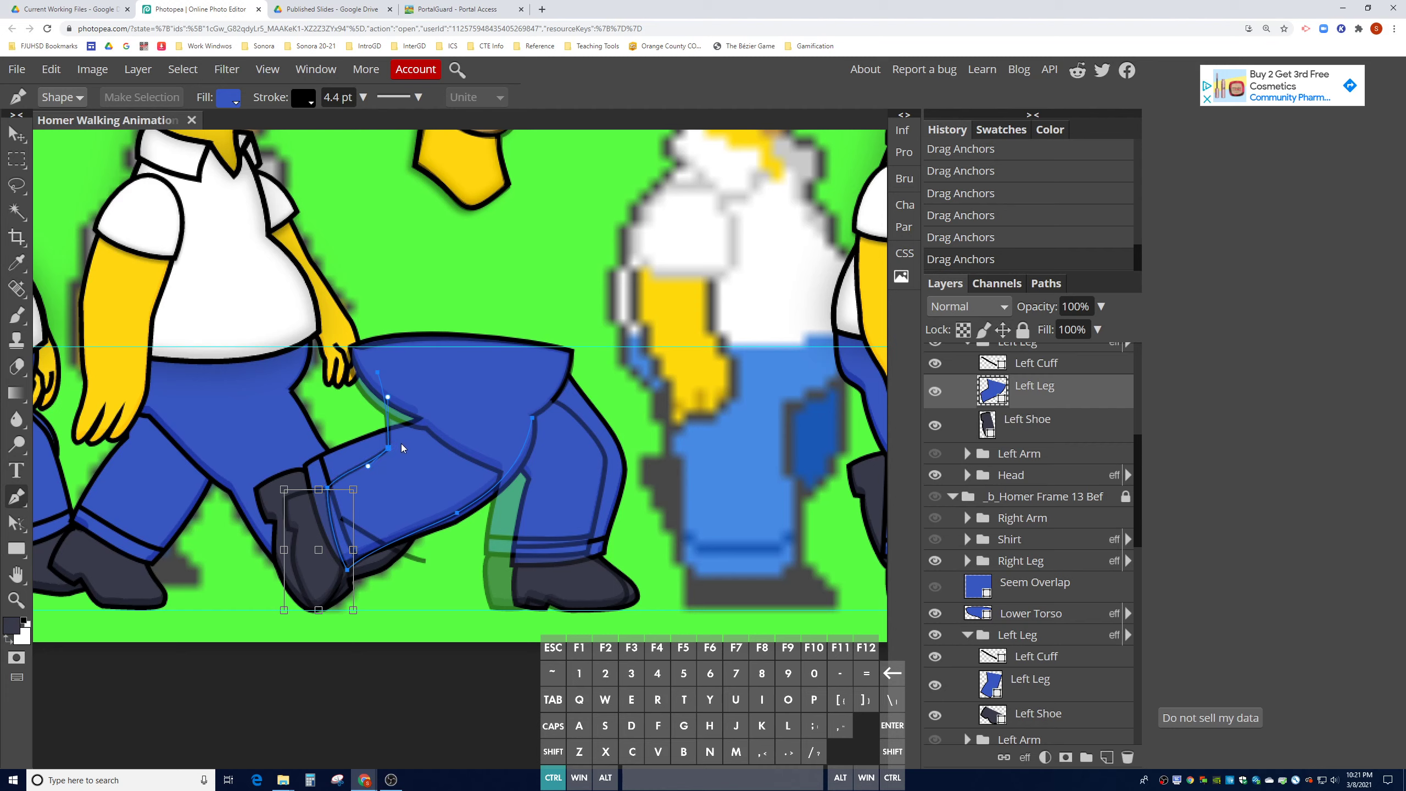
left_click_drag(411, 439, 411, 439)
left_click_drag(391, 401, 388, 402)
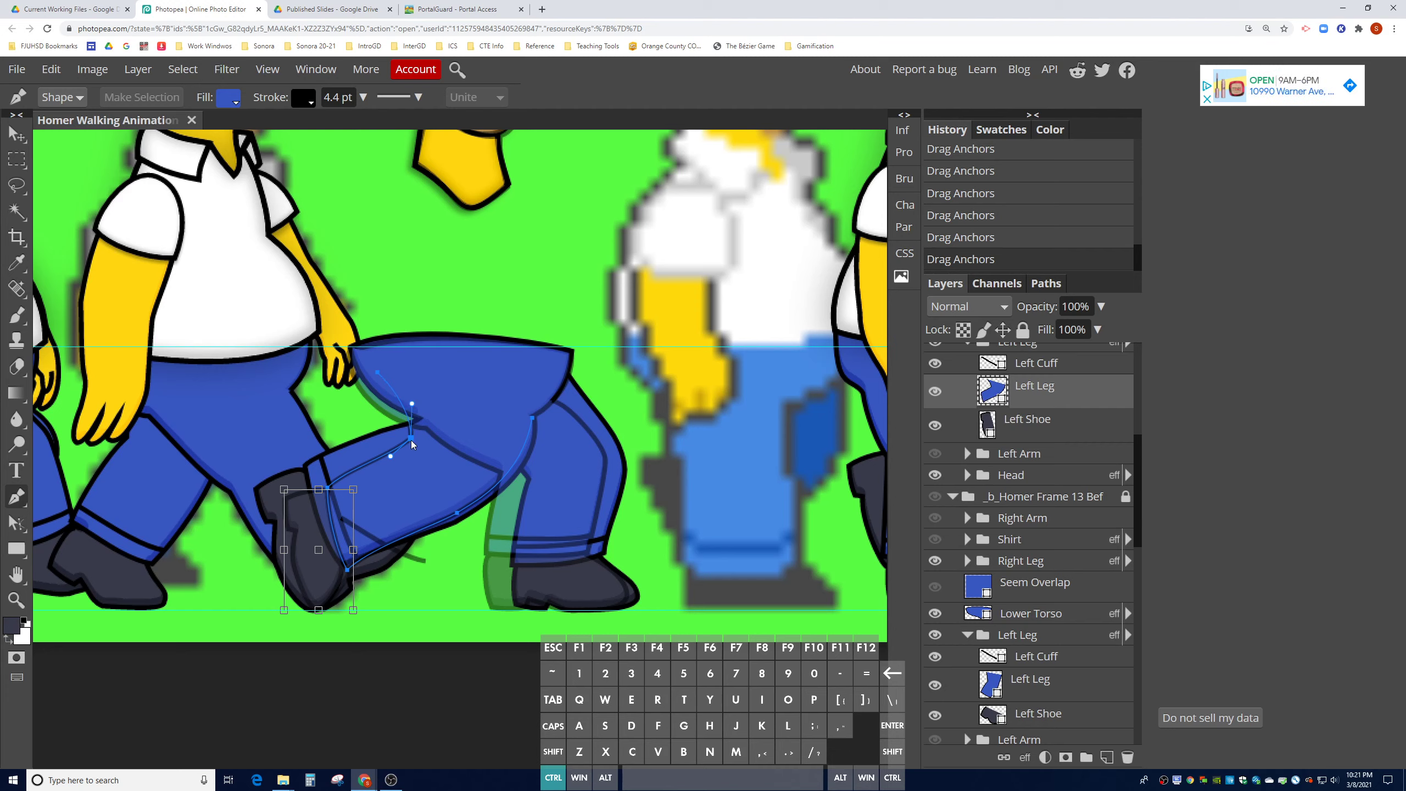
left_click_drag(412, 438, 400, 444)
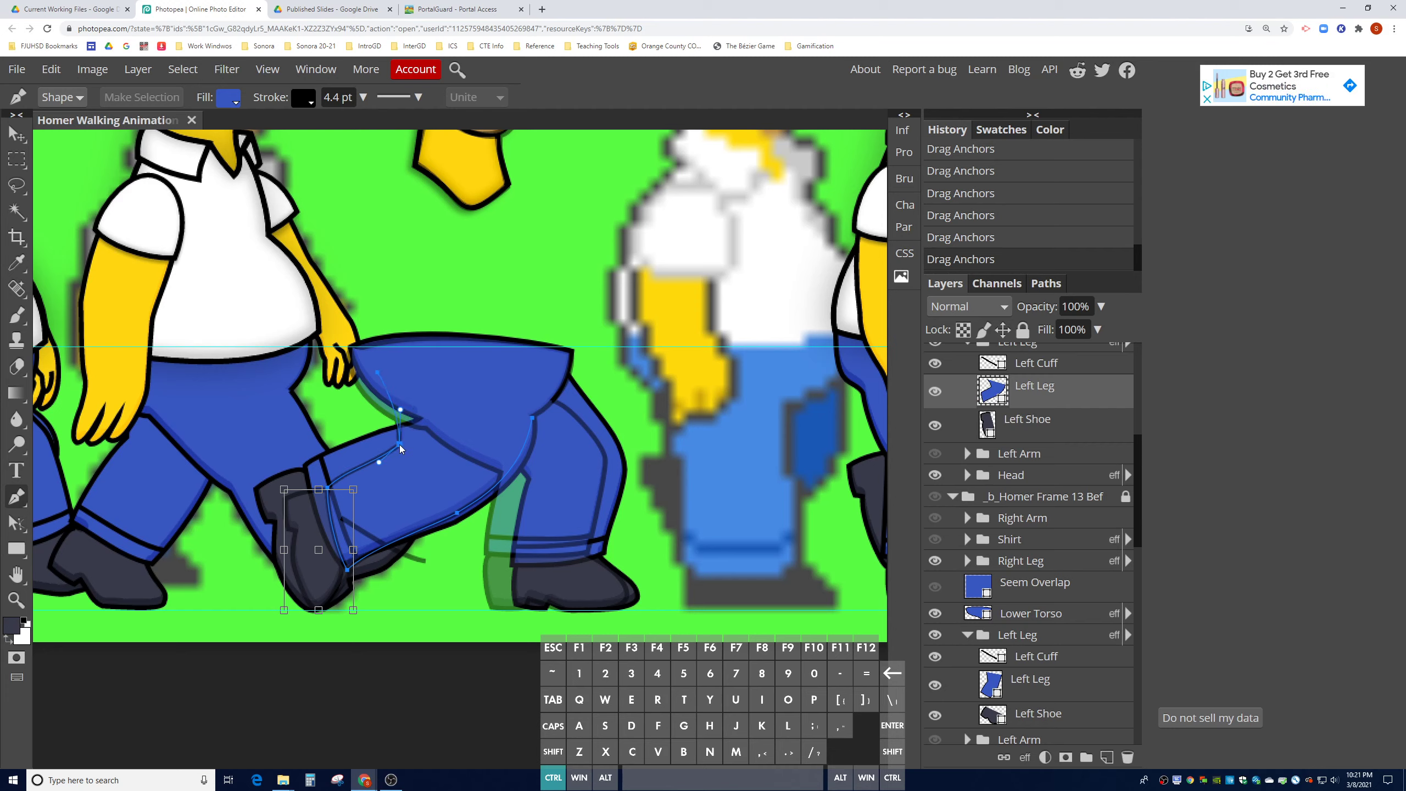
left_click(377, 373)
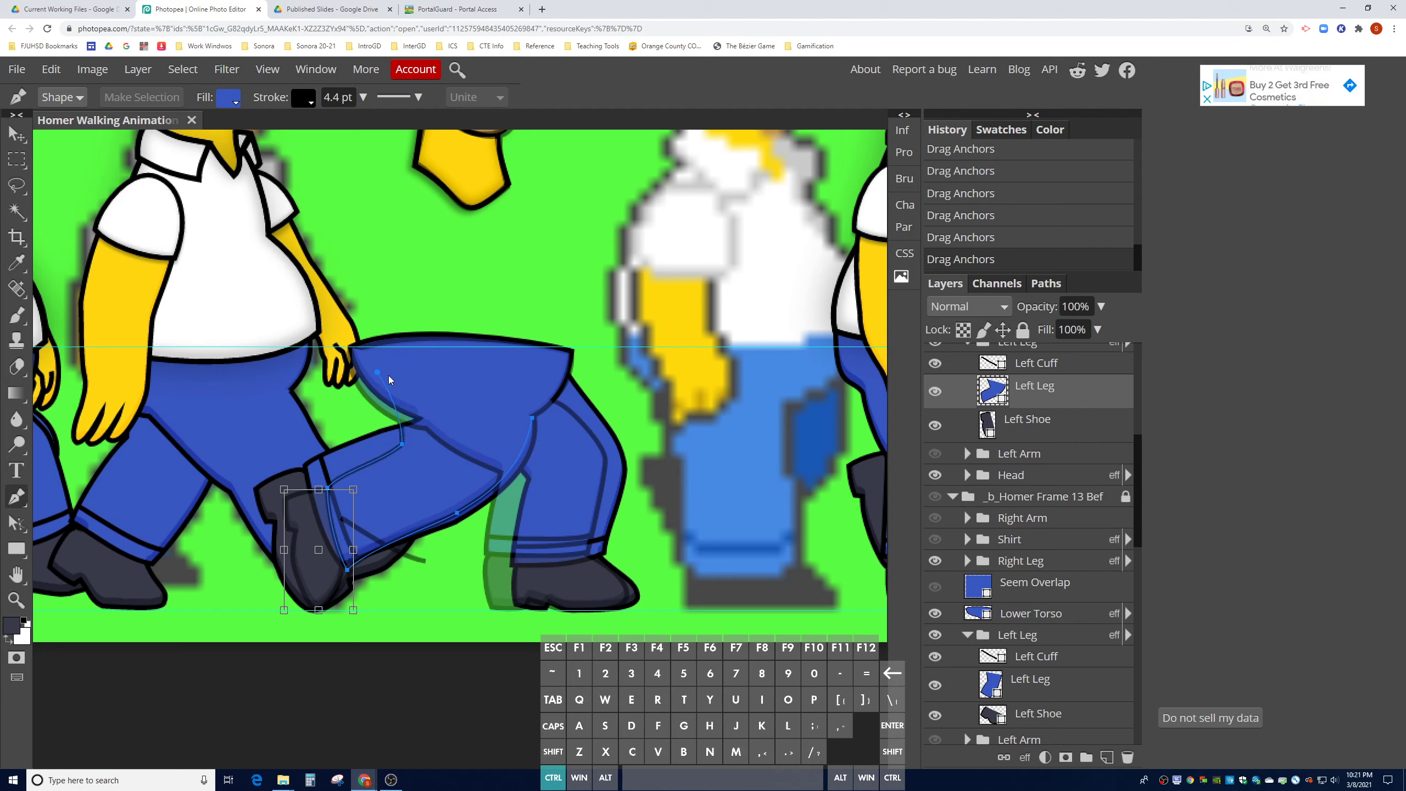
left_click_drag(389, 378, 427, 392)
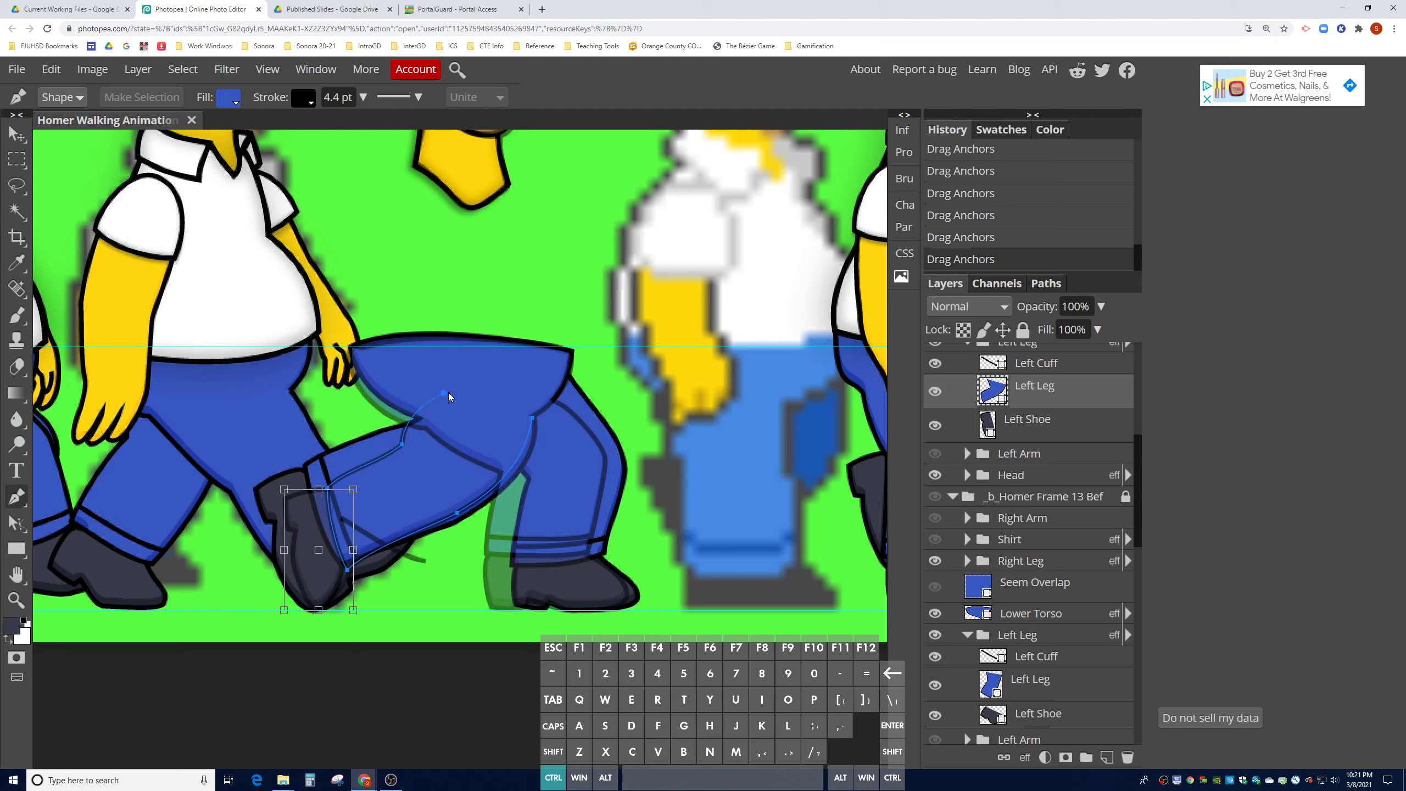
left_click(401, 445)
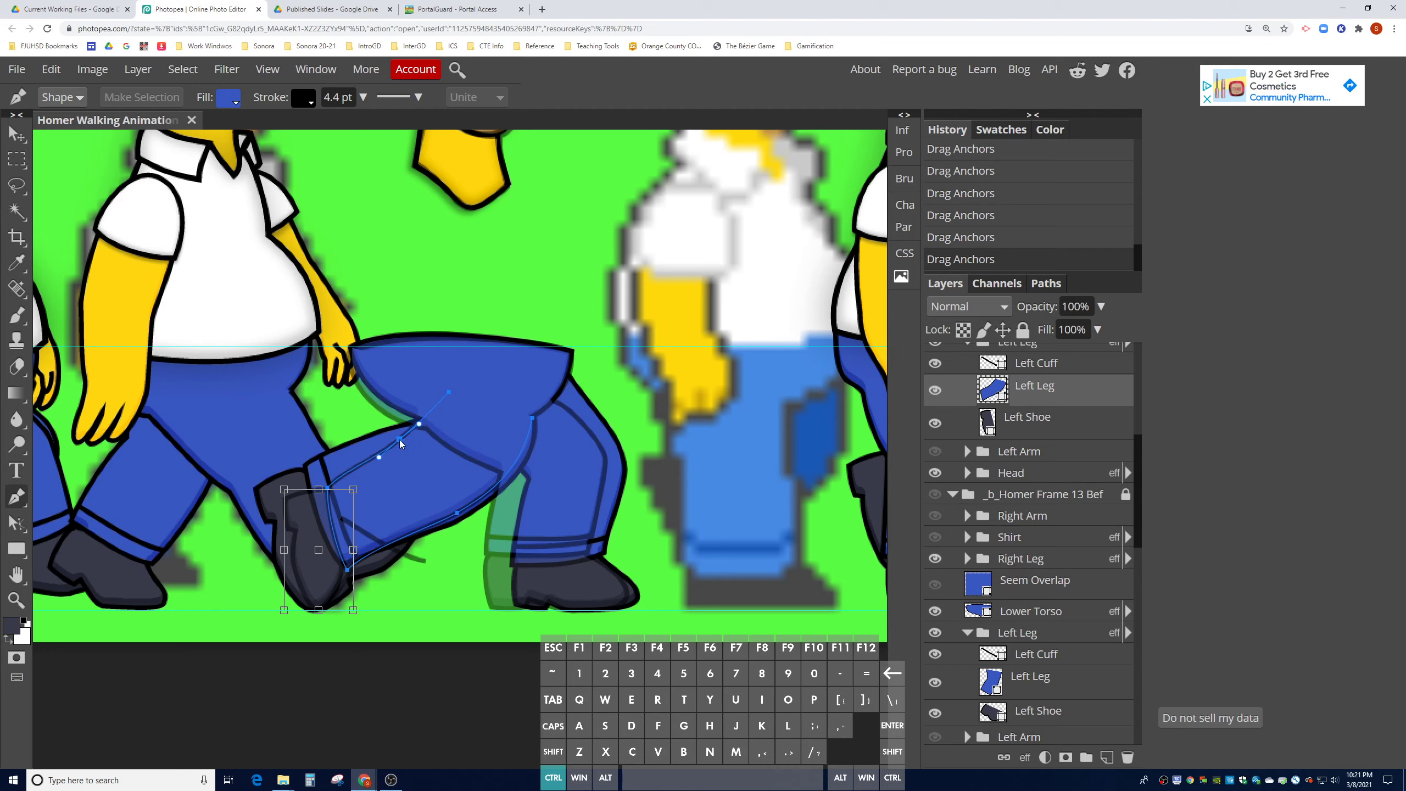
- Nudge the Left Leg's upper hem anchor outward and refine the lower-edge anchor and handles along the underside of the thigh
left_click(329, 489)
left_click_drag(328, 488, 325, 487)
left_click(346, 571)
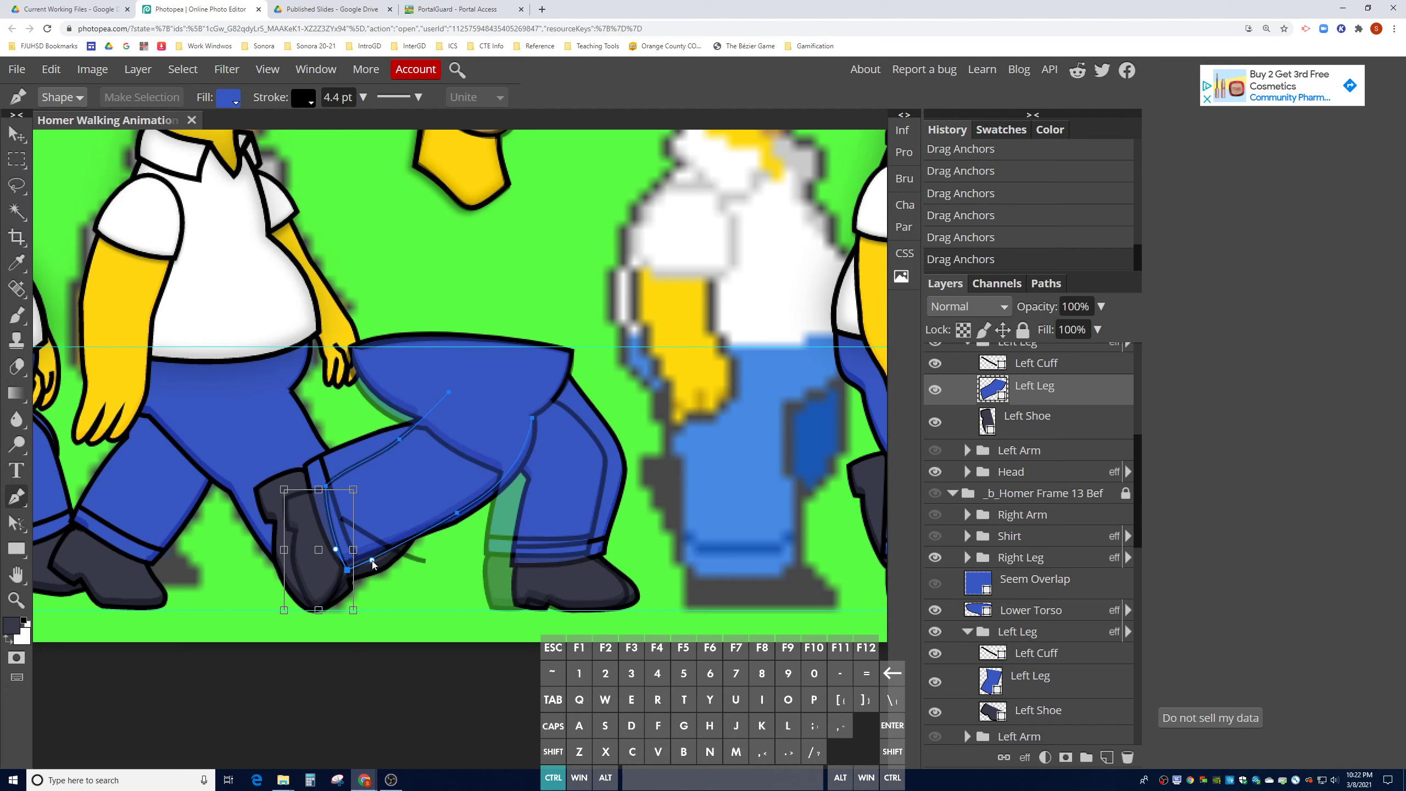
left_click(457, 513)
left_click_drag(460, 517, 466, 520)
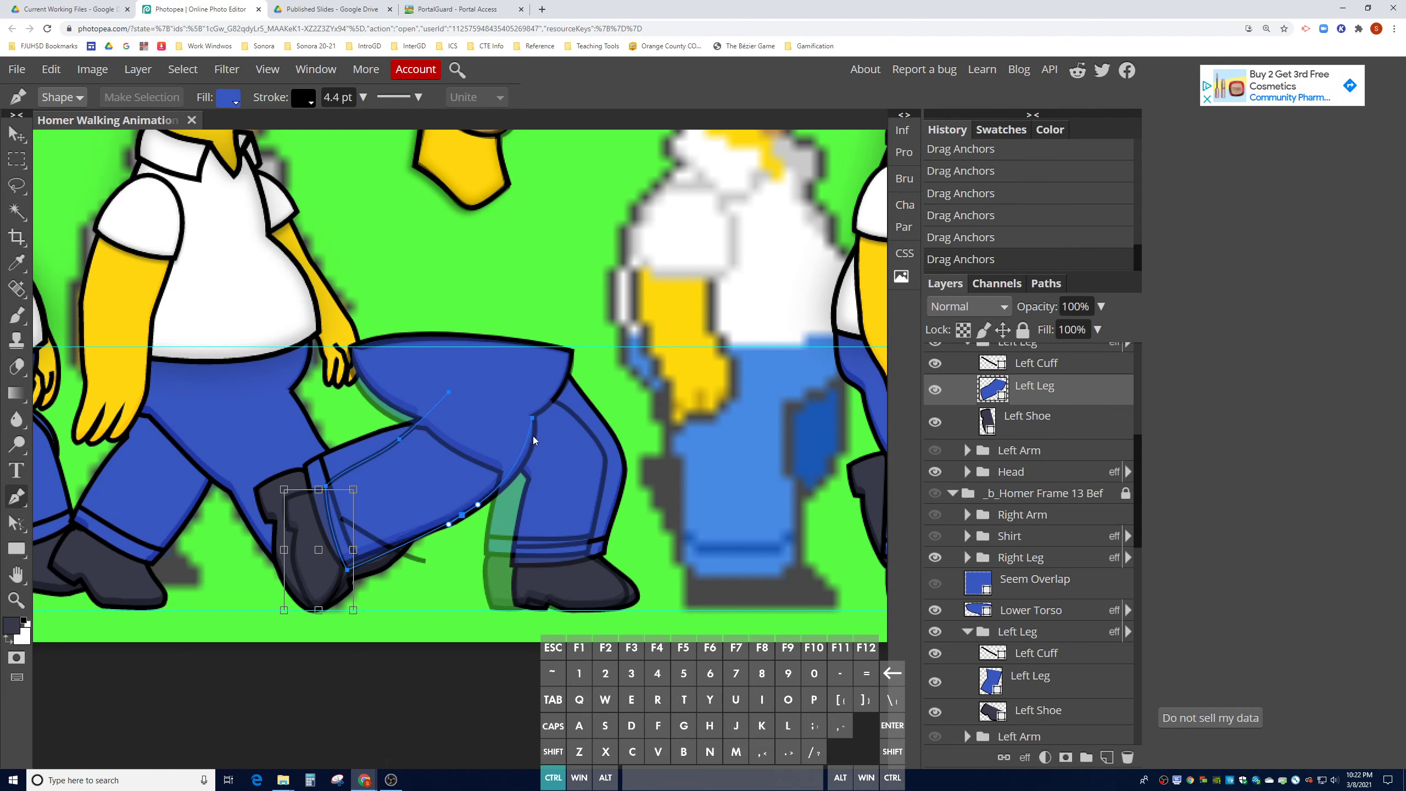
left_click(533, 418)
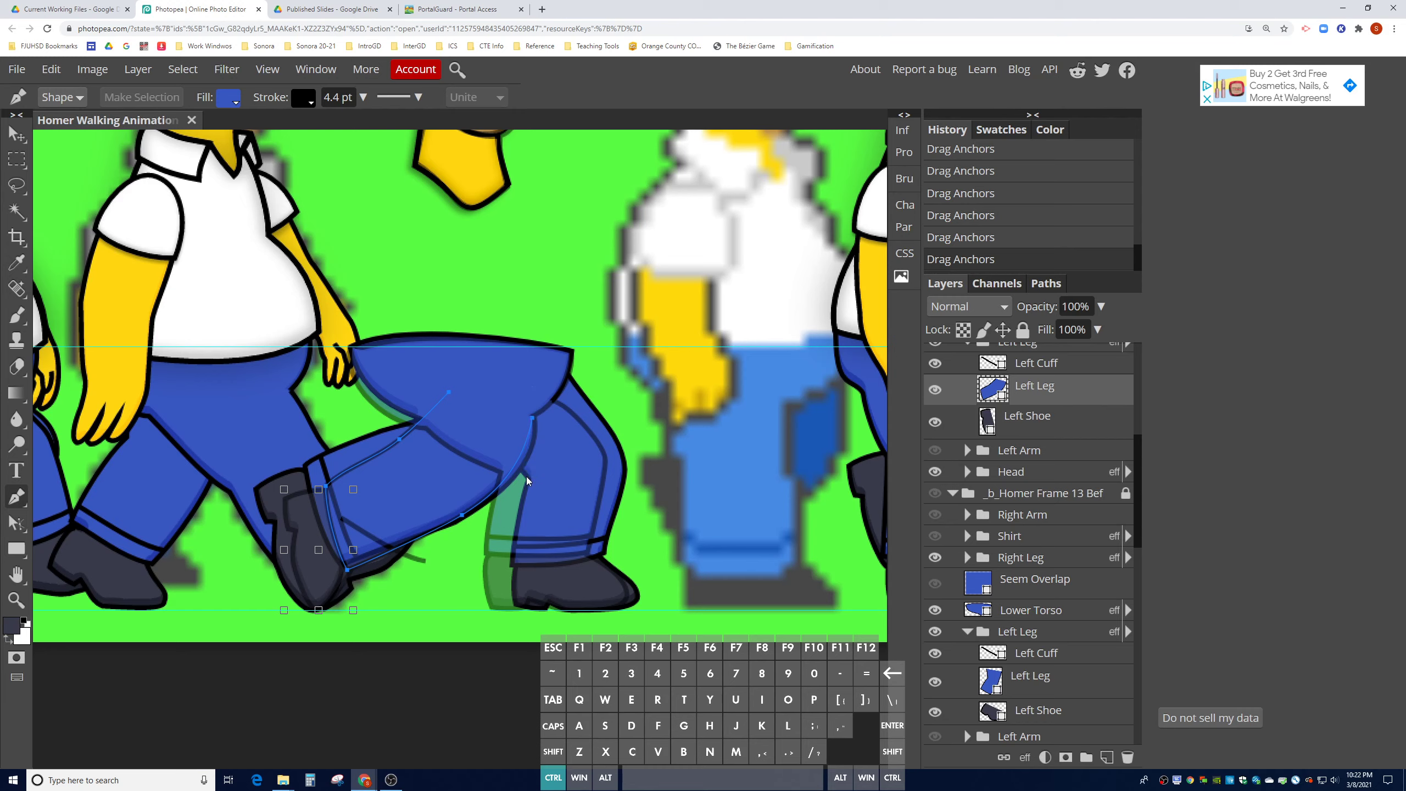
left_click(533, 419)
left_click_drag(522, 479, 532, 479)
- Straighten the Left Leg's upper edge by adjusting the hem handle, bend anchor and top end anchor to follow the reference leg
left_click(398, 440)
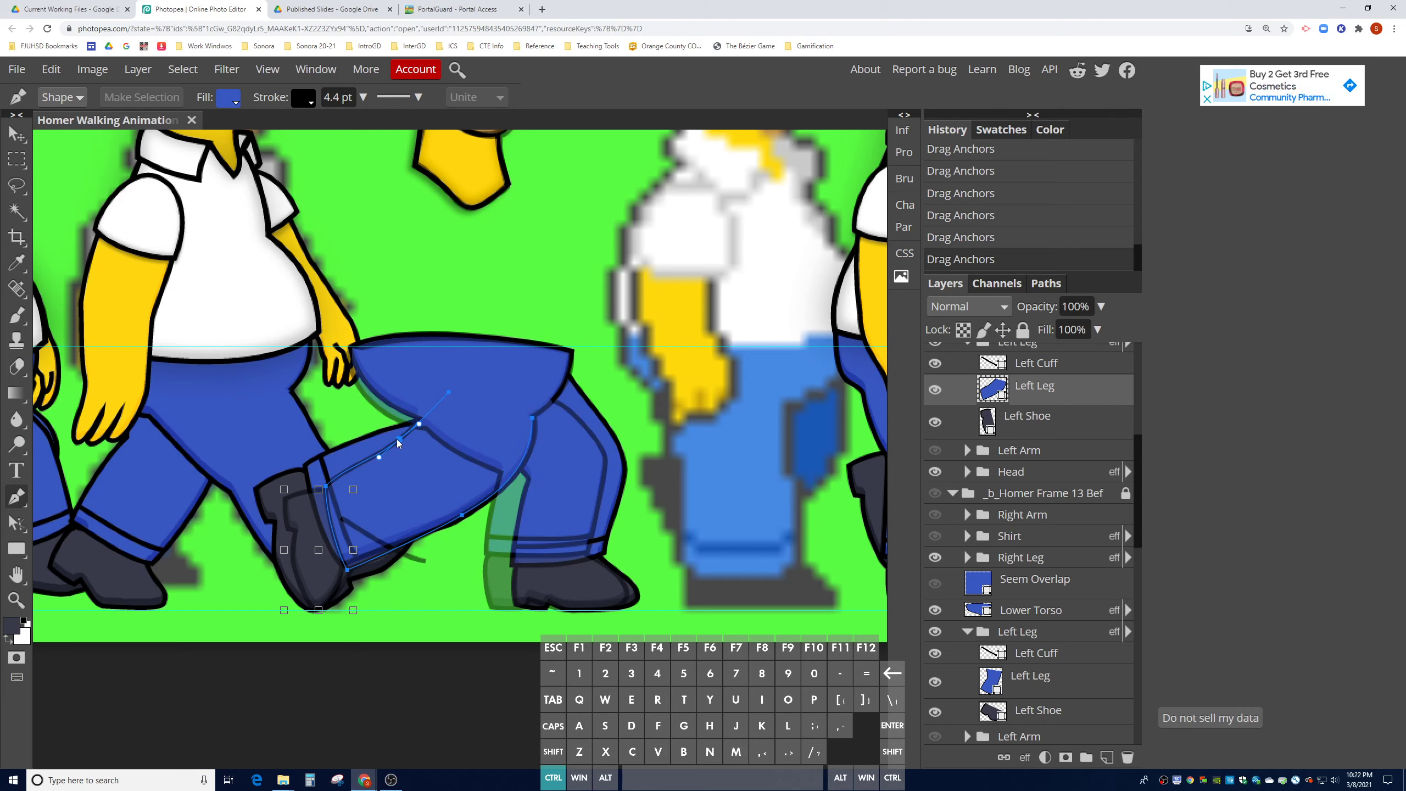
left_click(327, 486)
left_click_drag(343, 469, 329, 508)
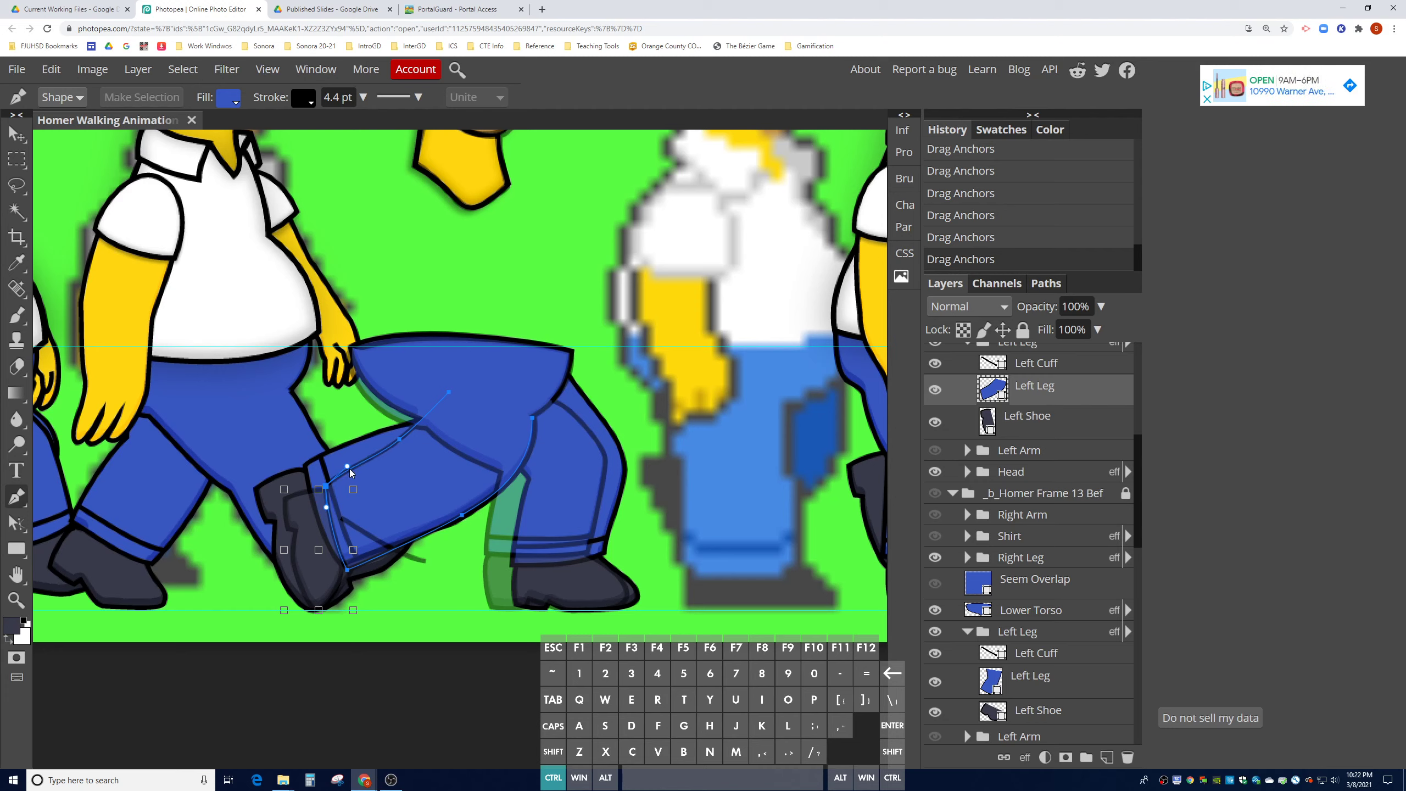
left_click(400, 440)
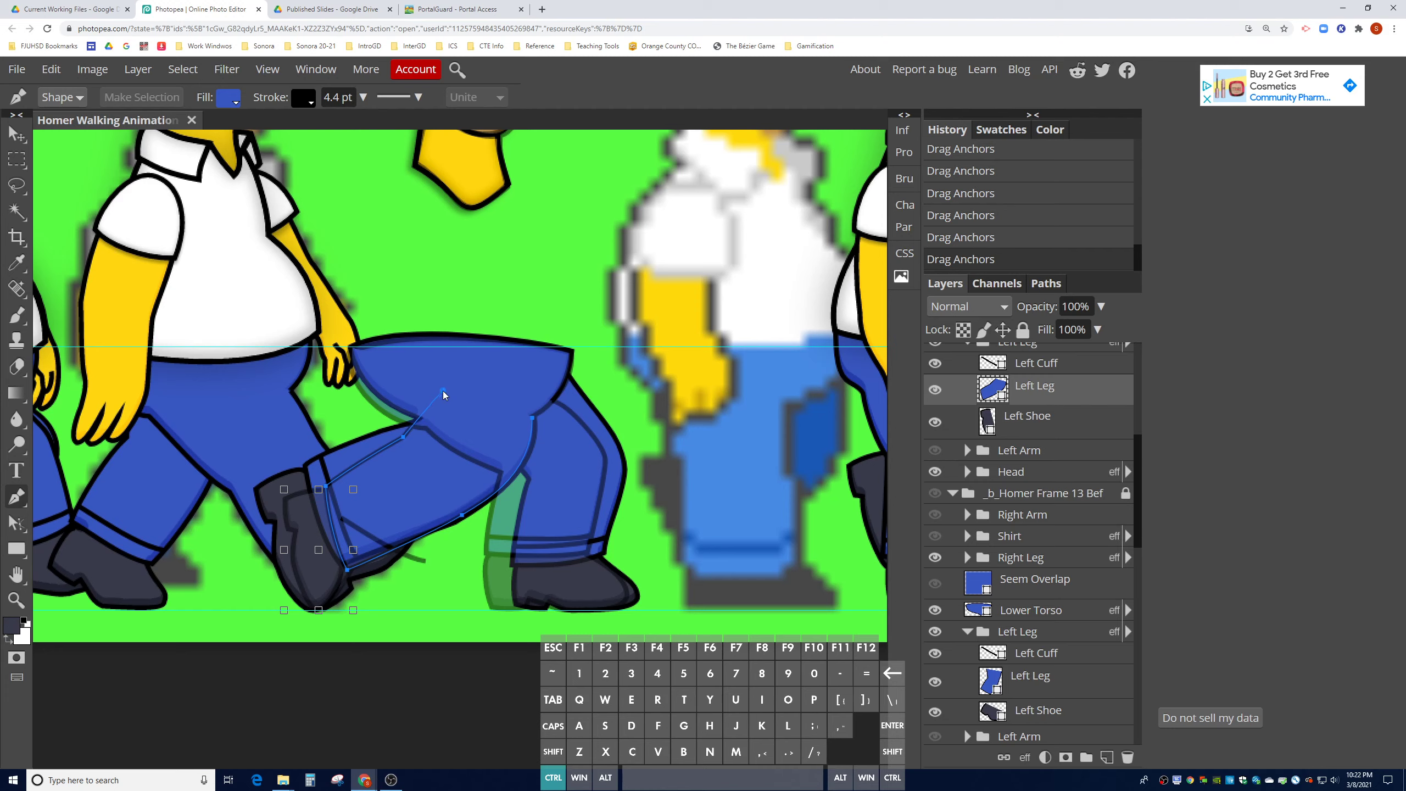
left_click(405, 436)
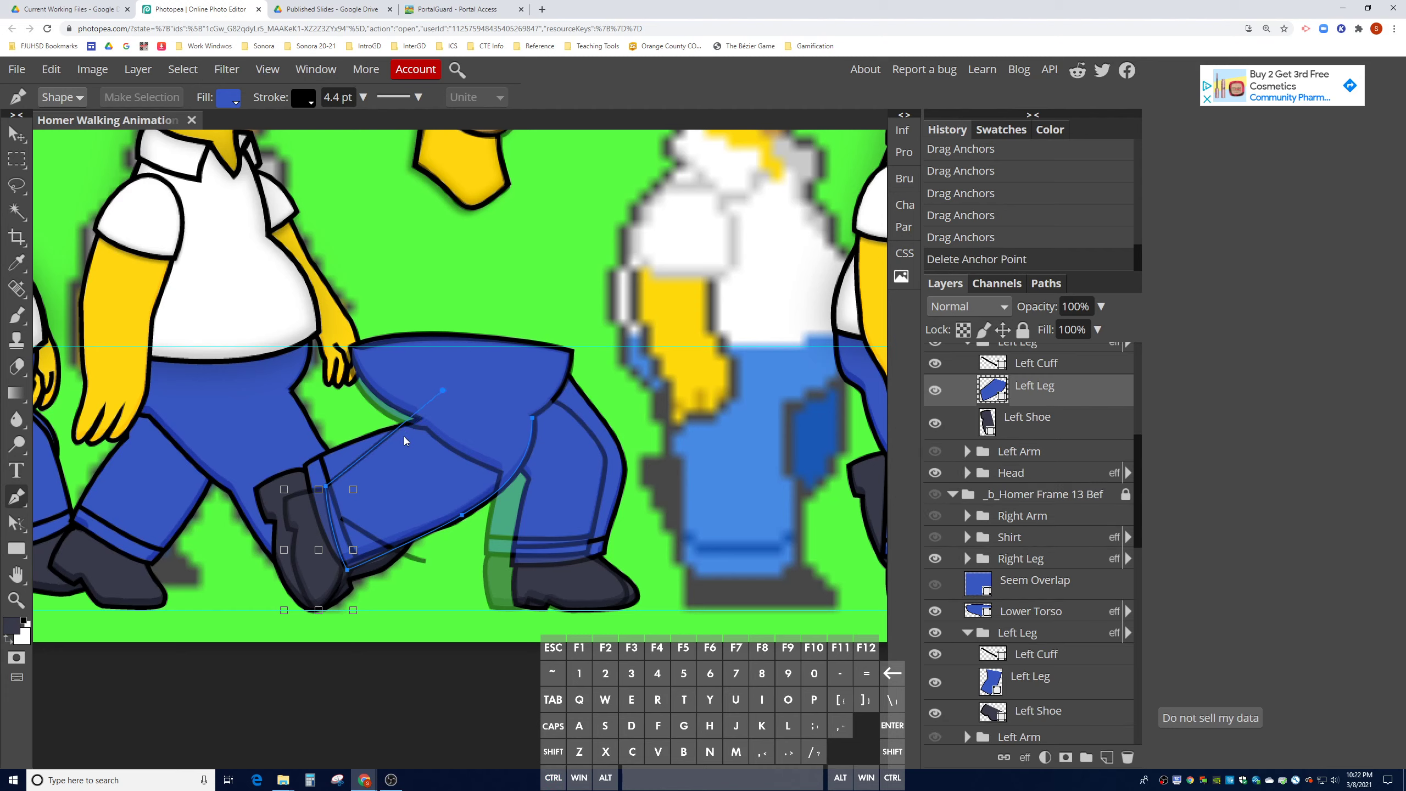
key("ctrl+z")
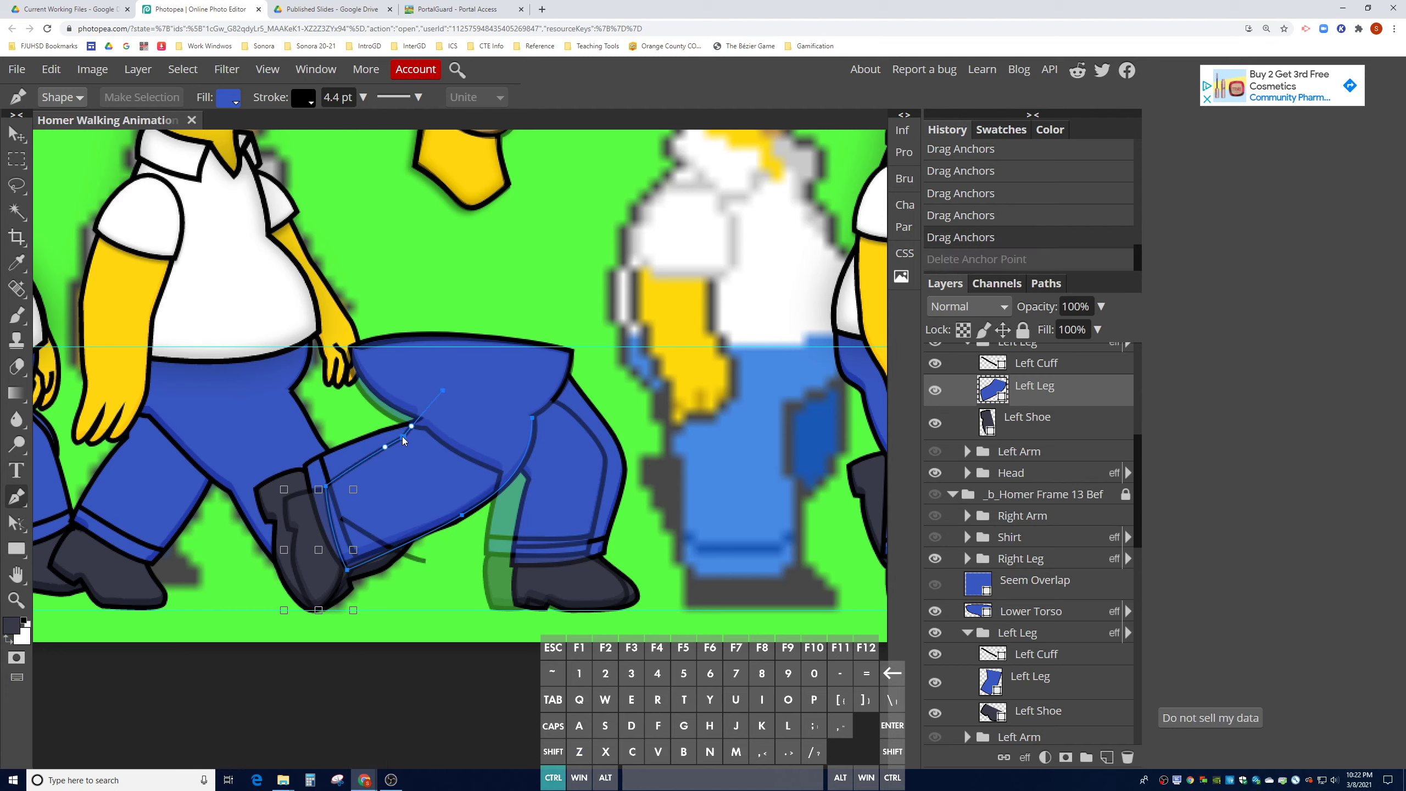
left_click(410, 426)
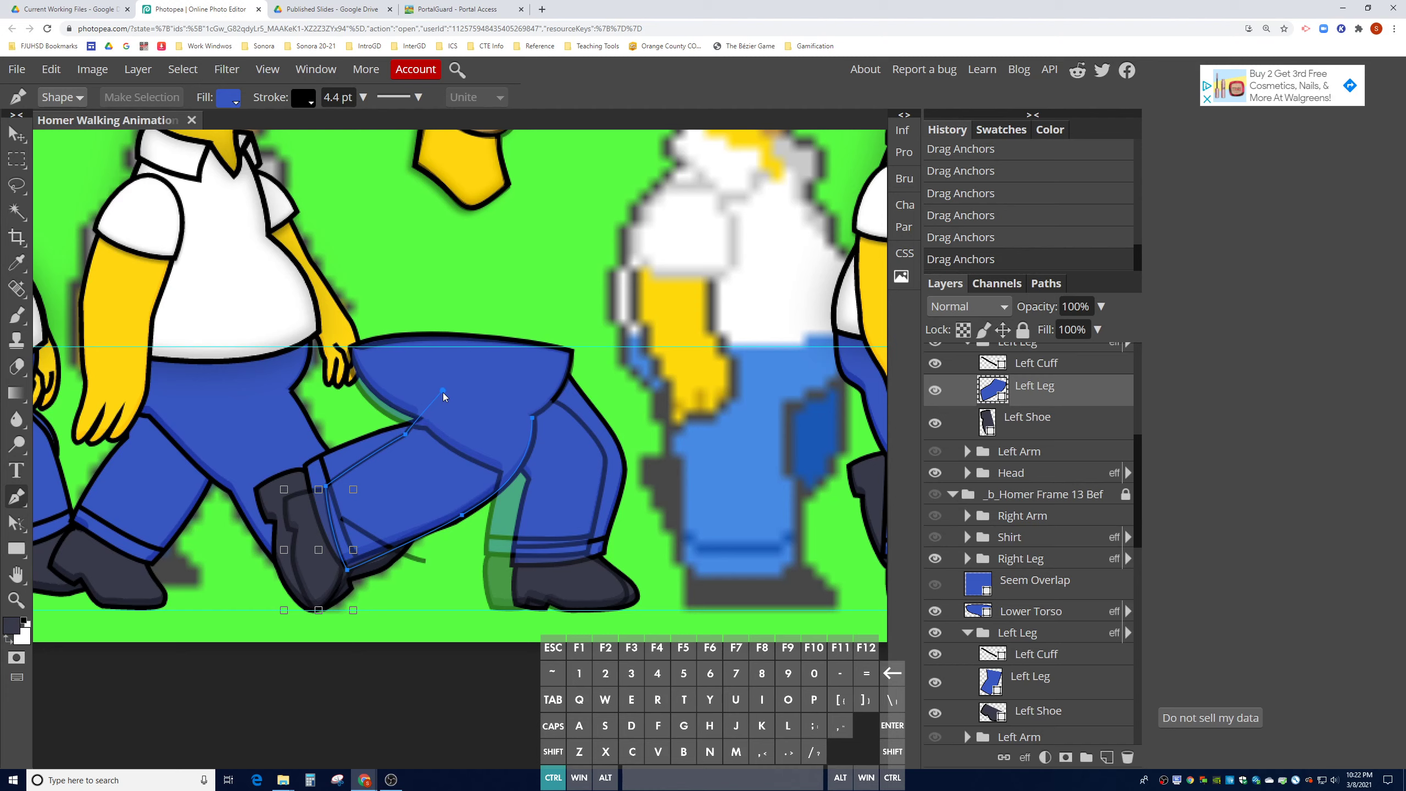
left_click_drag(443, 392, 440, 390)
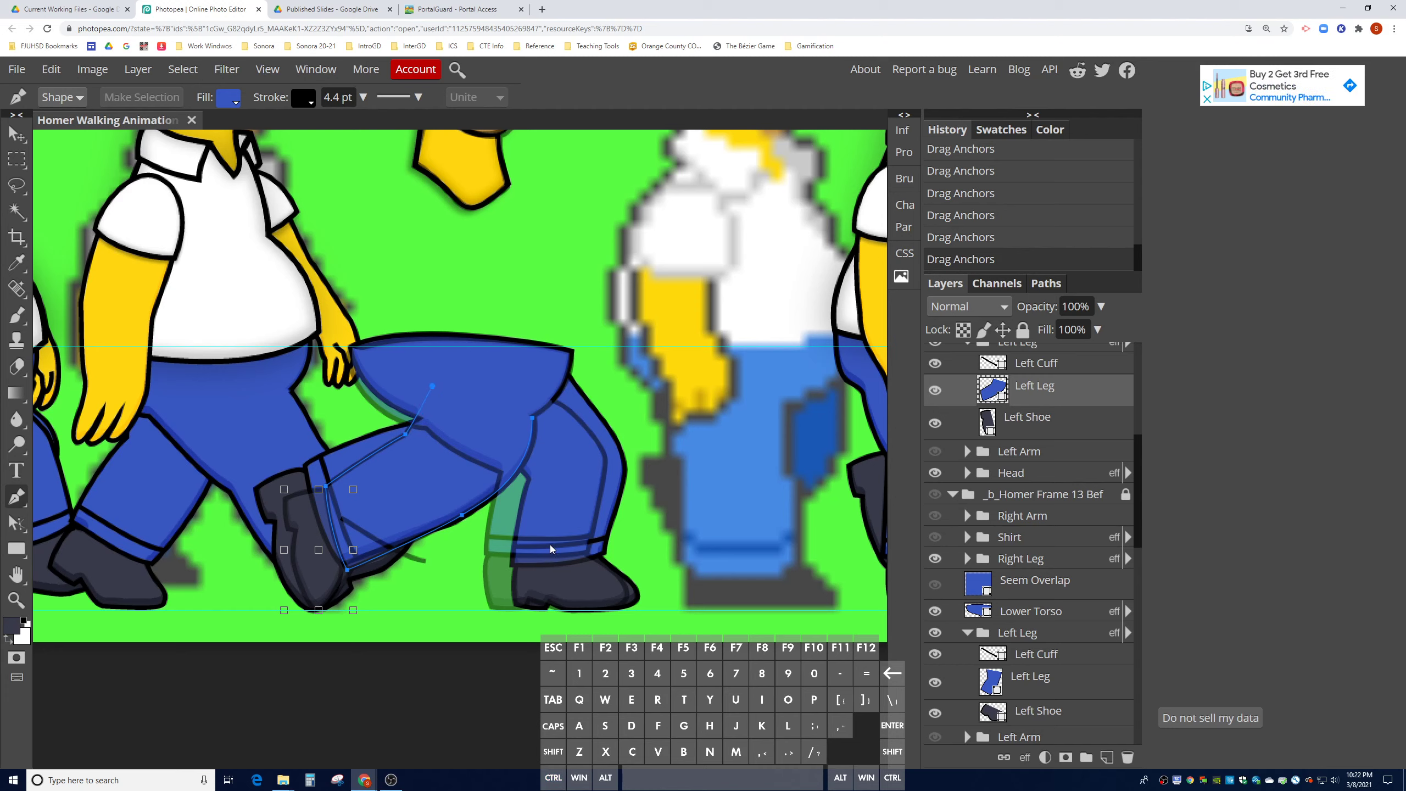
- Hide the _b_Homer Frame 13 Ref group and realign the Left Leg's upper-edge bend anchor with the ghosted leg
scroll(1000, 588, "down", 2)
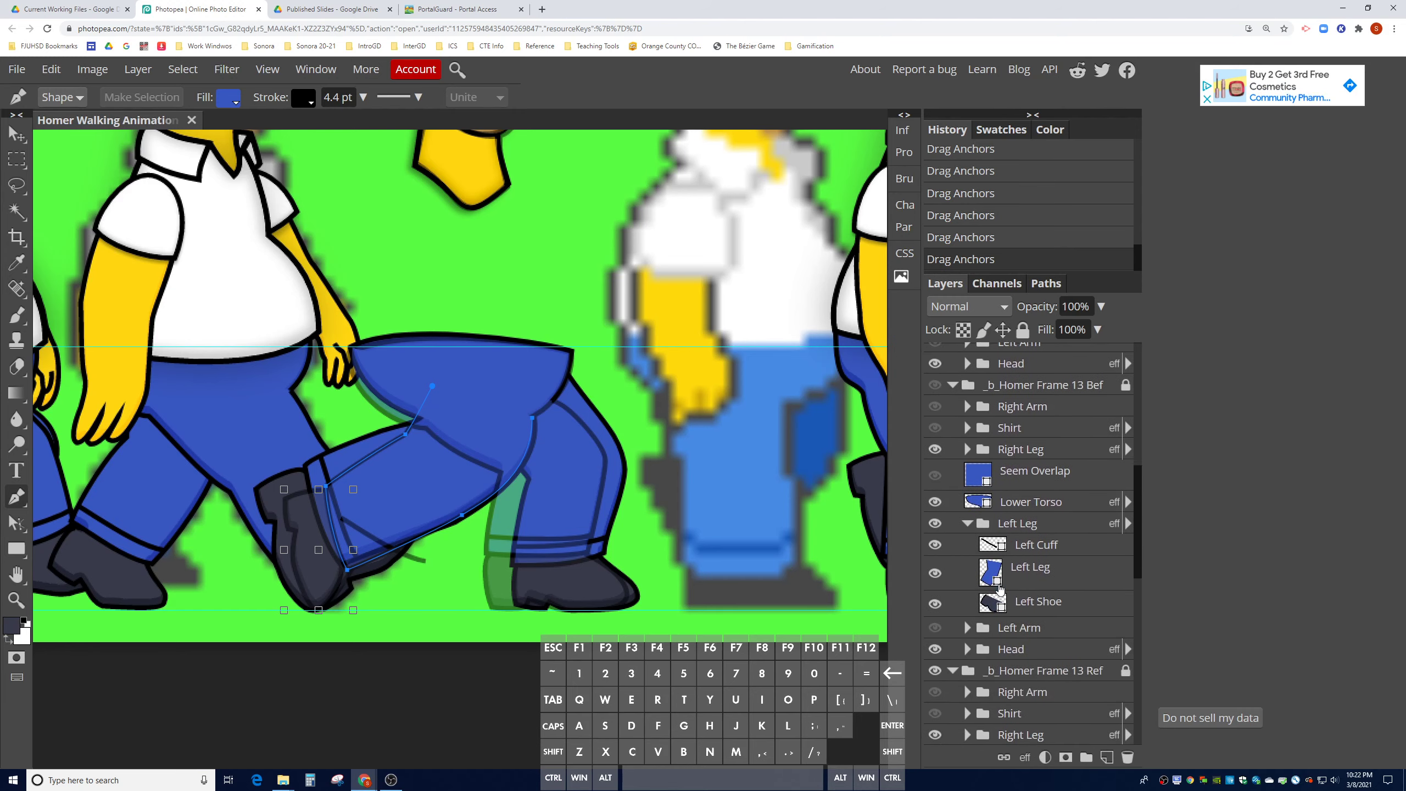
left_click(935, 670)
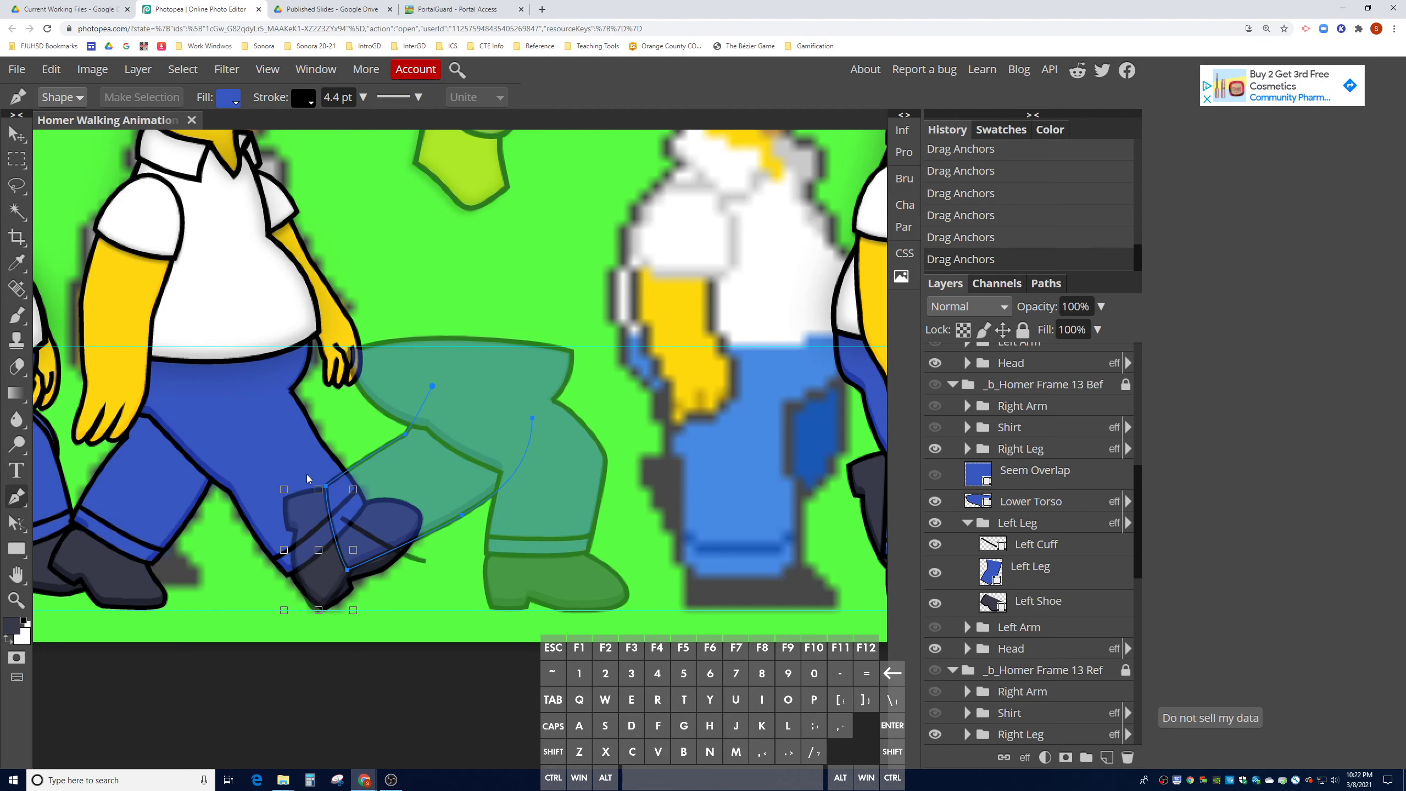
key("ctrl")
left_click_drag(408, 439, 413, 445)
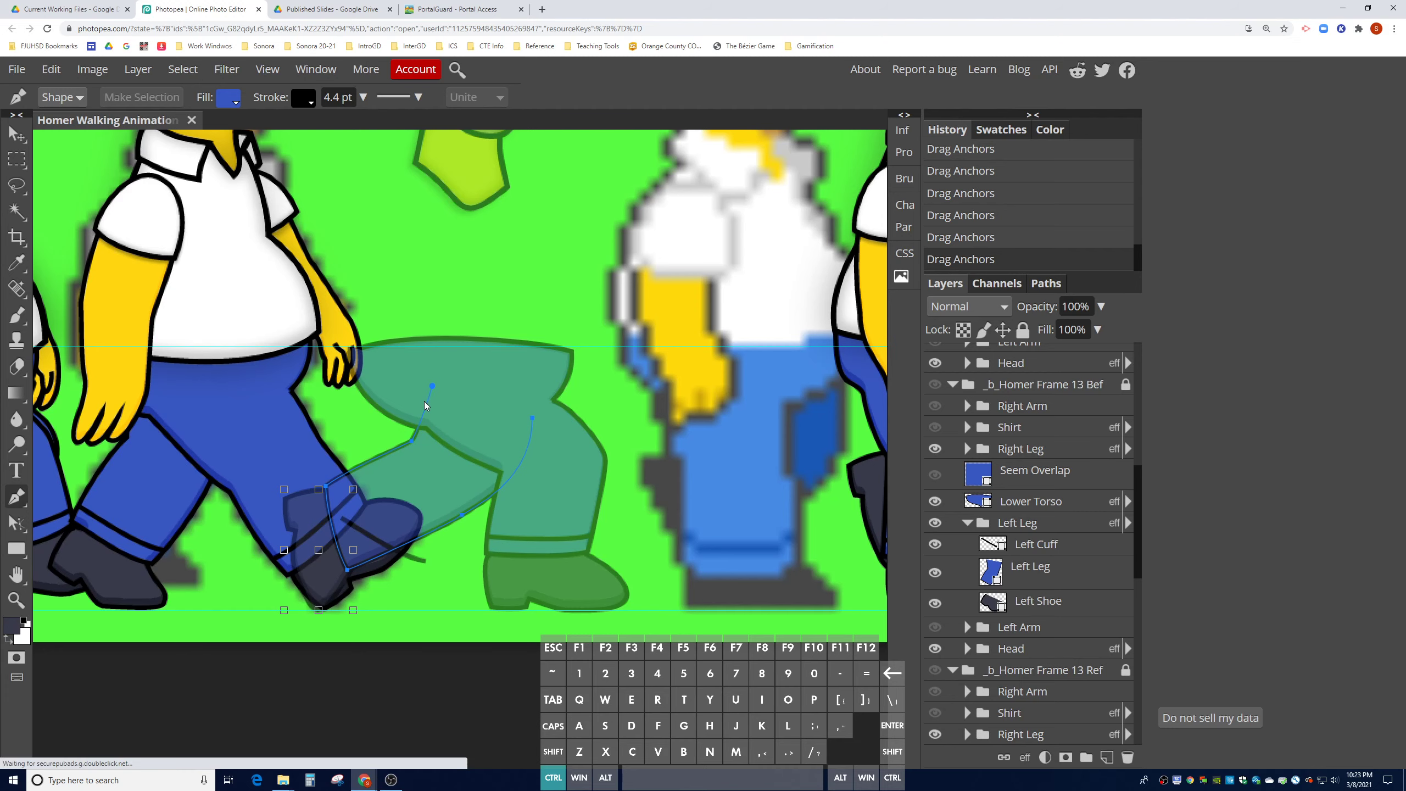
left_click_drag(411, 441, 412, 421)
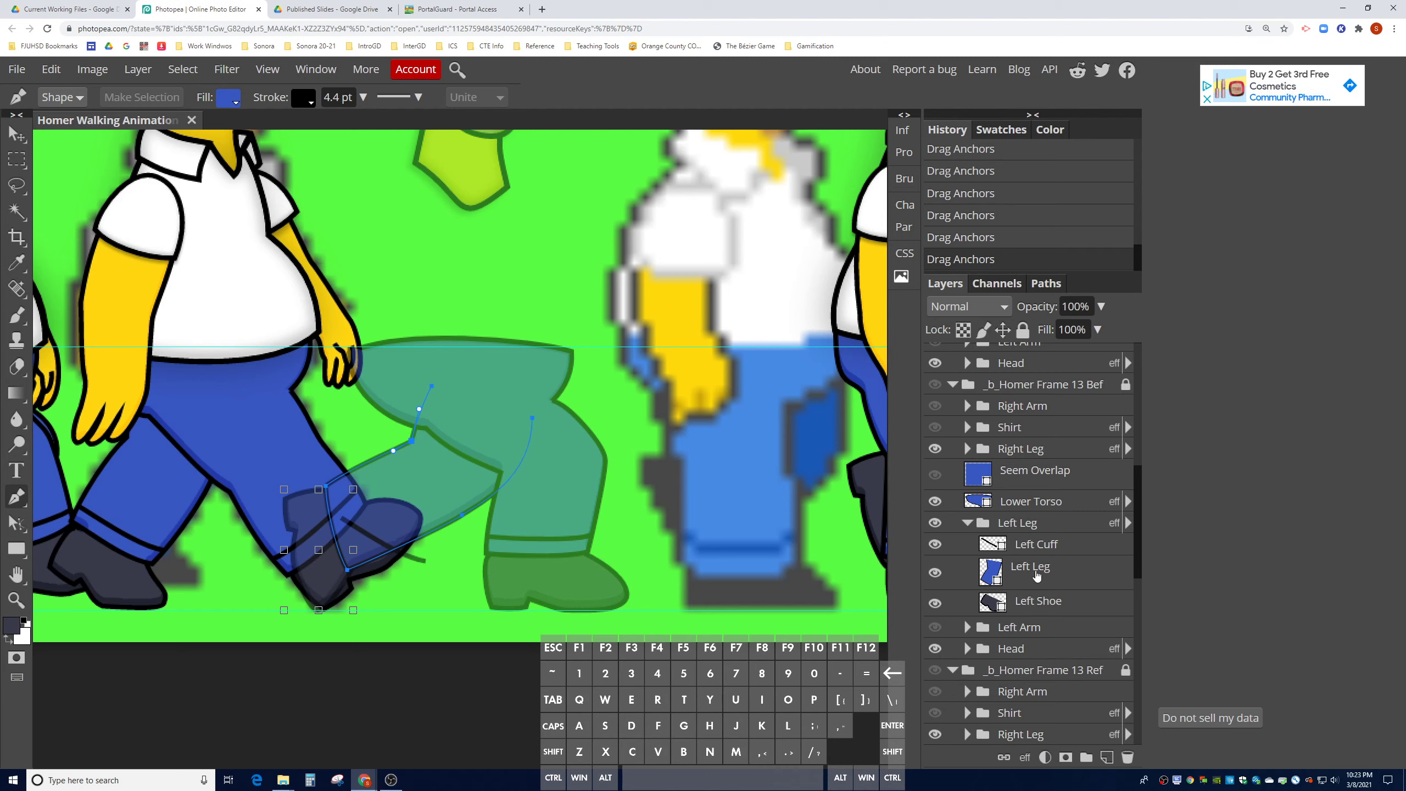
- Move both end anchors of Frame 13's Left Cuff path onto the edges of the reshaped trouser leg near the shoe
scroll(1036, 575, "up", 2)
left_click(1036, 366)
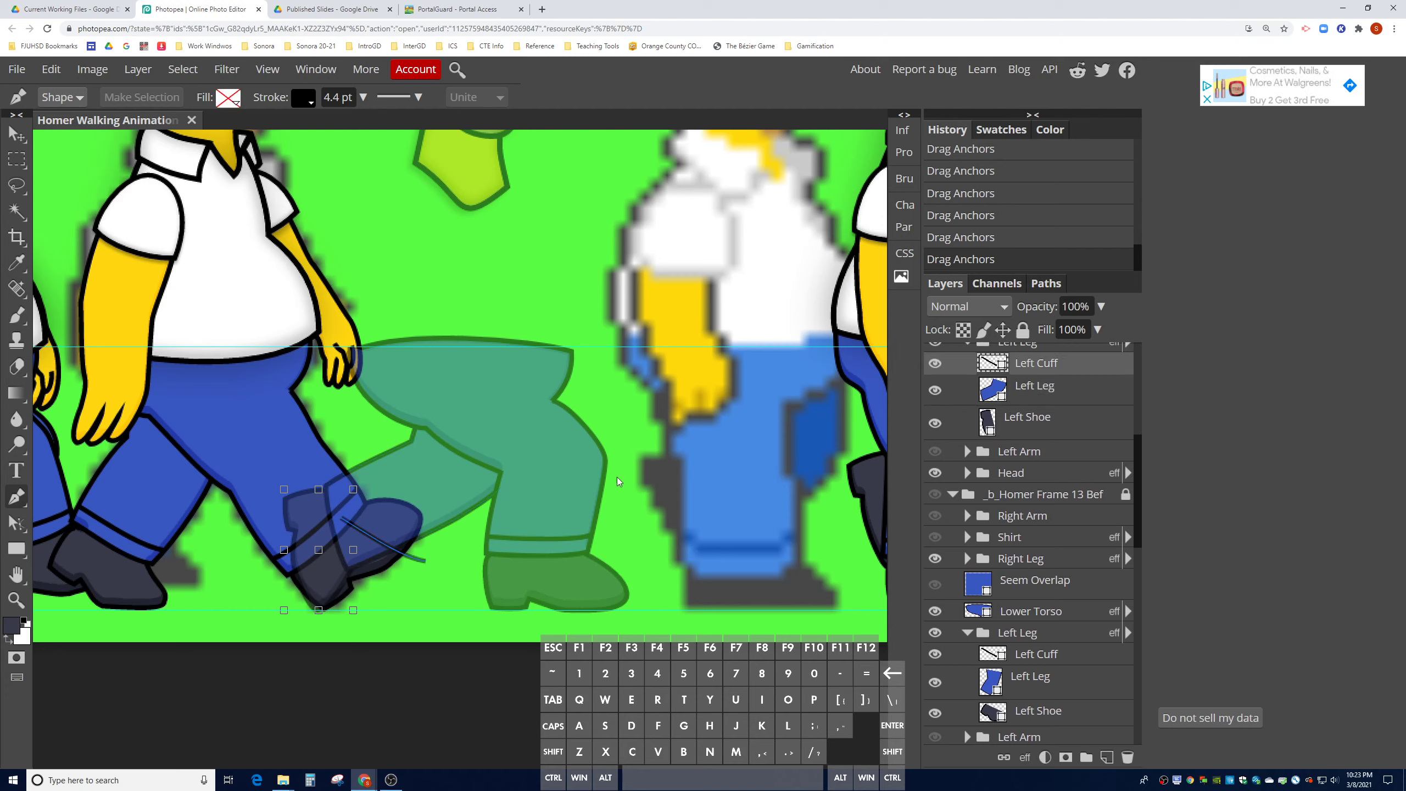
left_click_drag(343, 524, 338, 479)
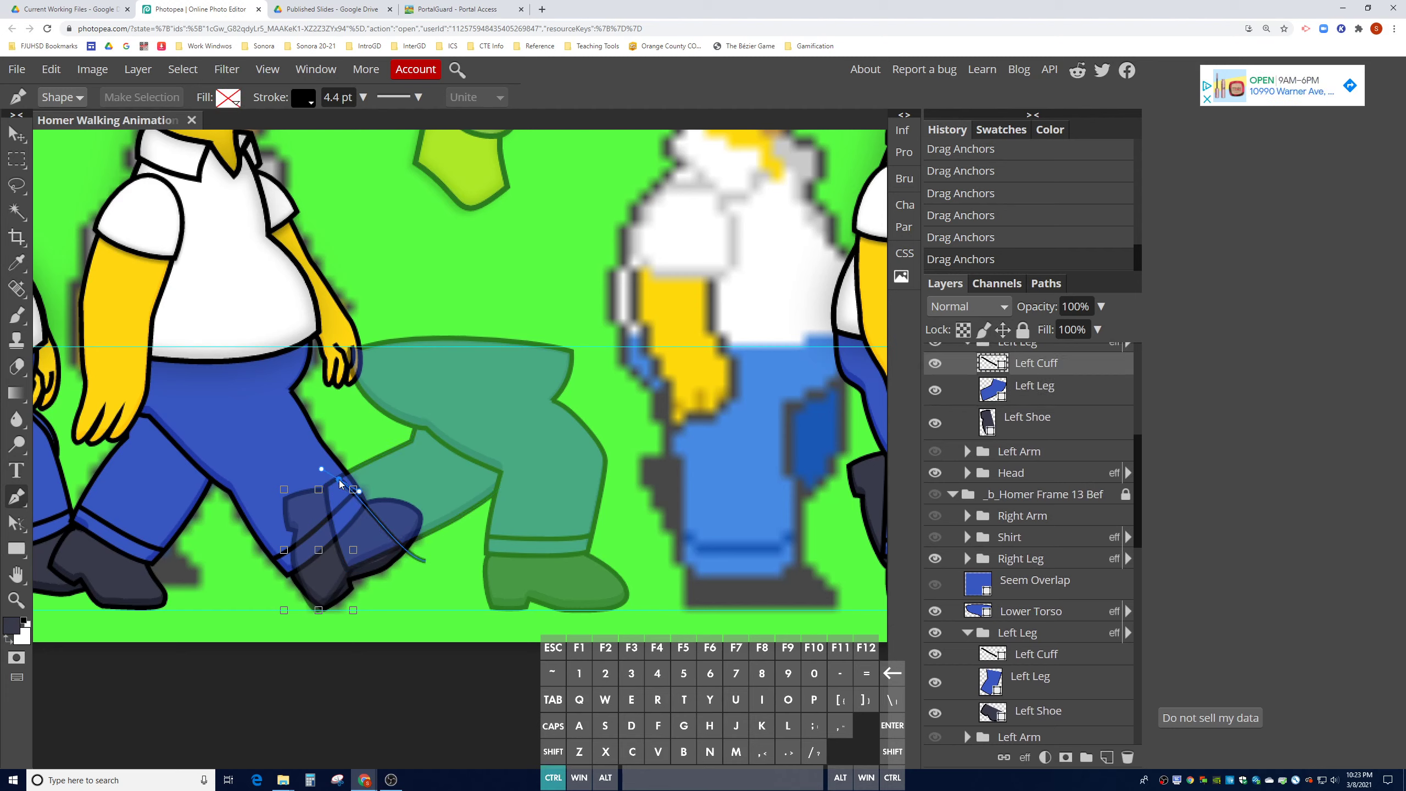
left_click_drag(425, 563, 354, 544)
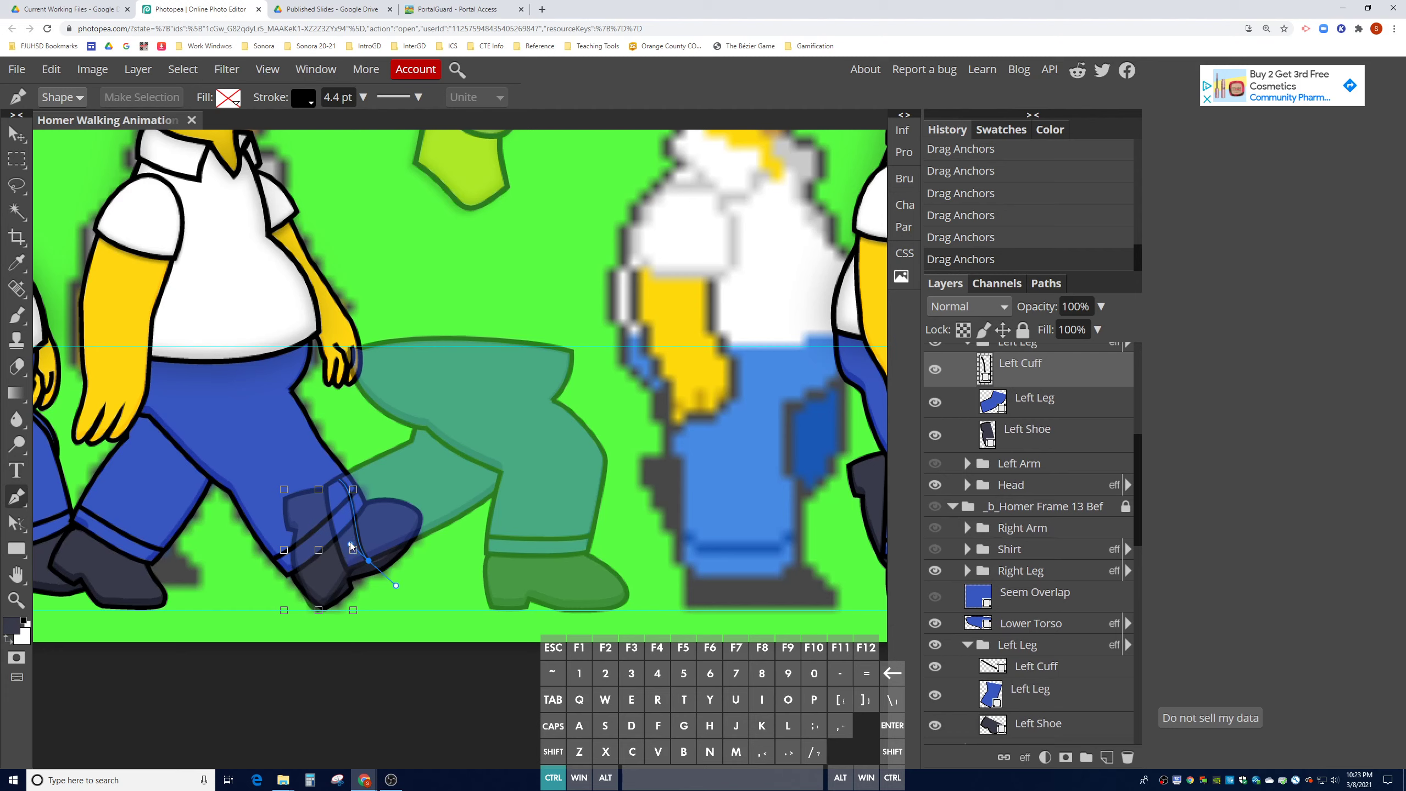
- Adjust the handles of the Left Cuff's upper and lower anchors so its curve runs parallel to the leg's hem
left_click(340, 479, "ctrl")
left_click_drag(359, 490, 347, 503)
left_click(368, 563, "ctrl")
left_click_drag(367, 563, 350, 543)
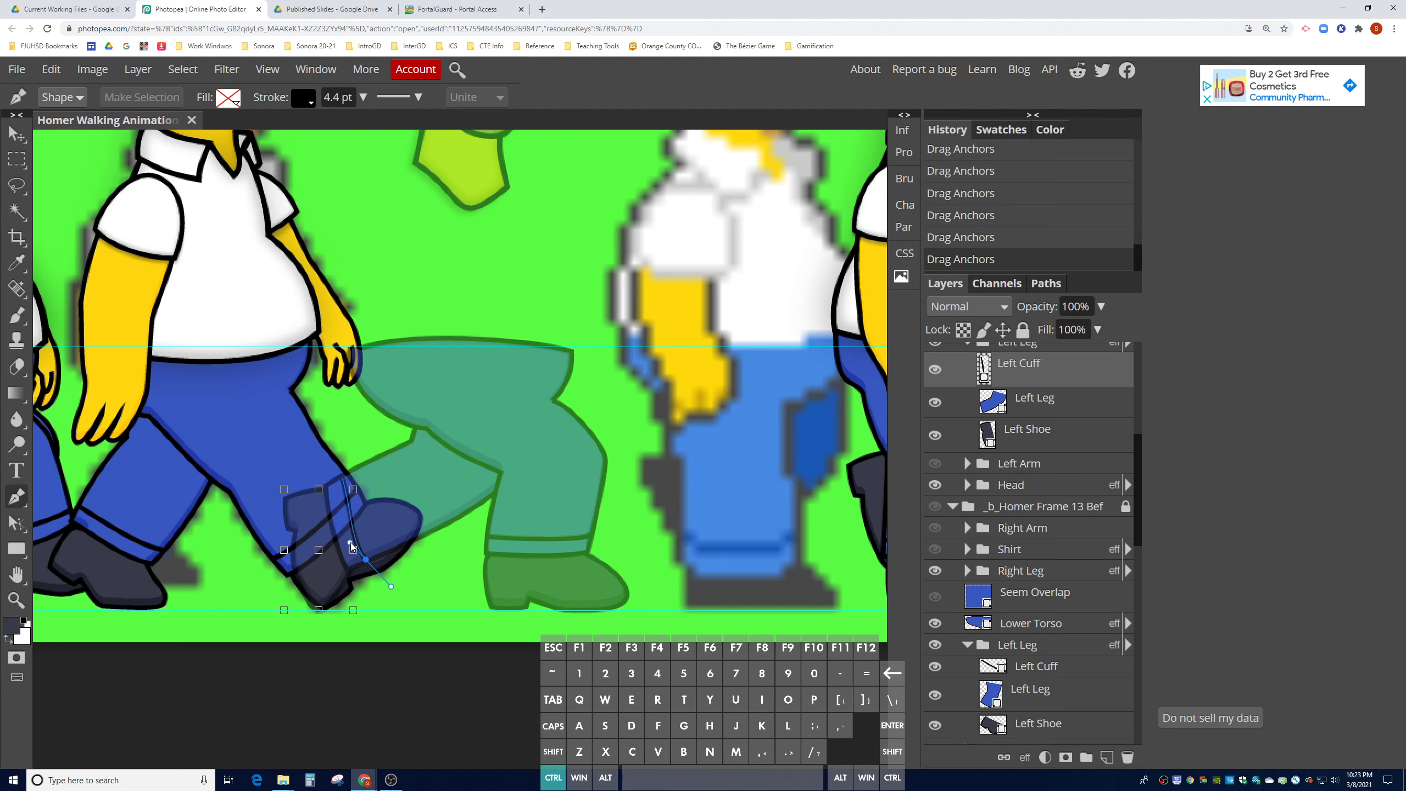
left_click(342, 478, "ctrl")
left_click_drag(350, 501, 348, 498)
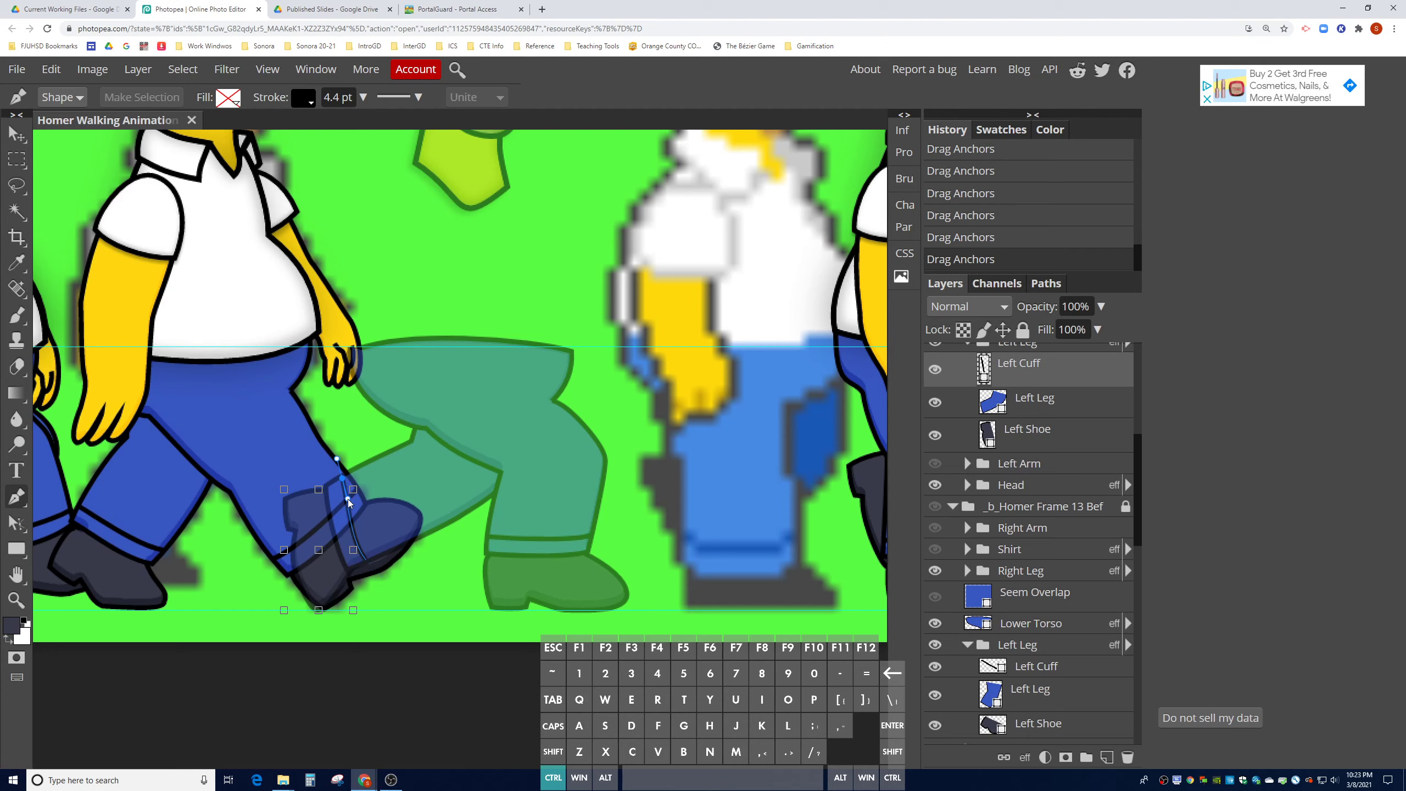
left_click(366, 560, "ctrl")
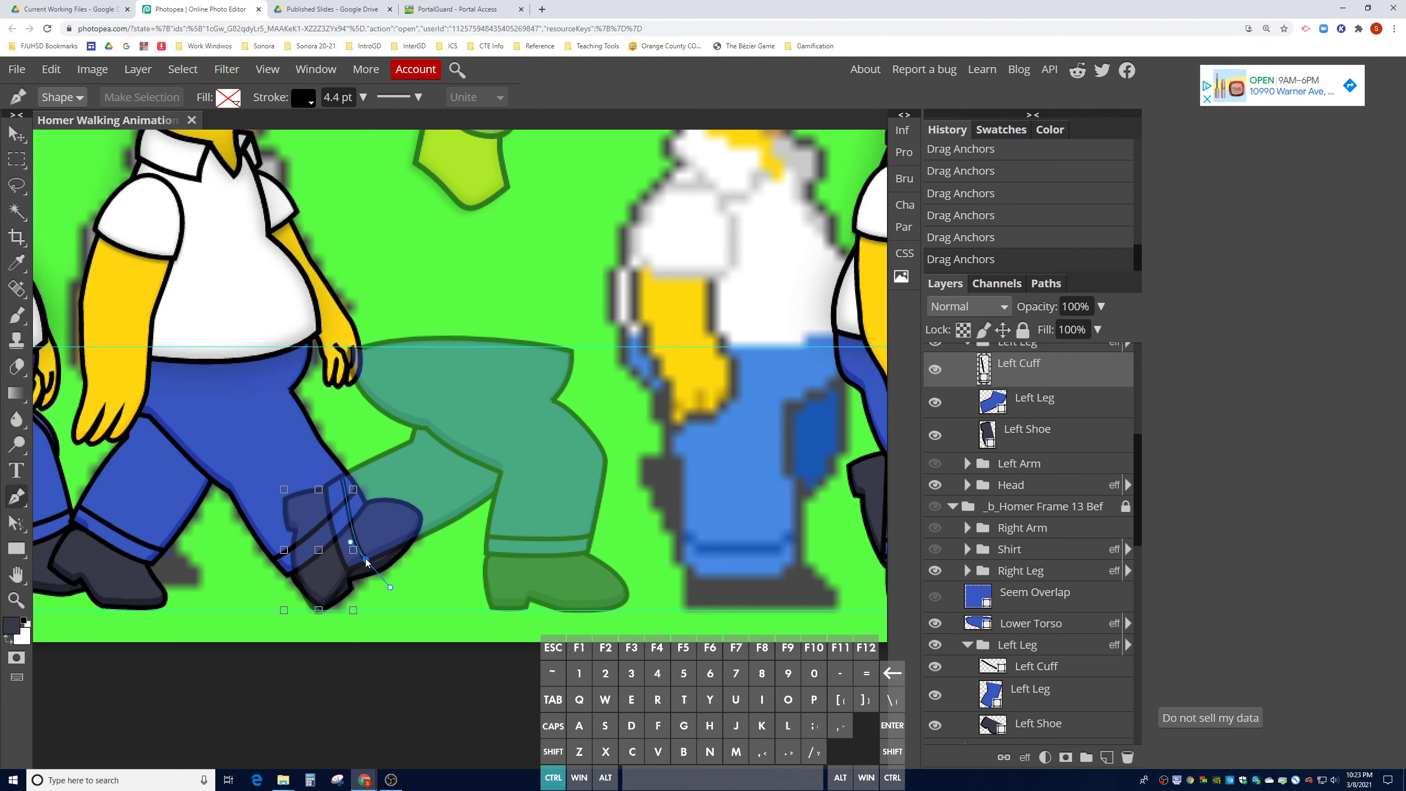
left_click_drag(350, 542, 353, 539)
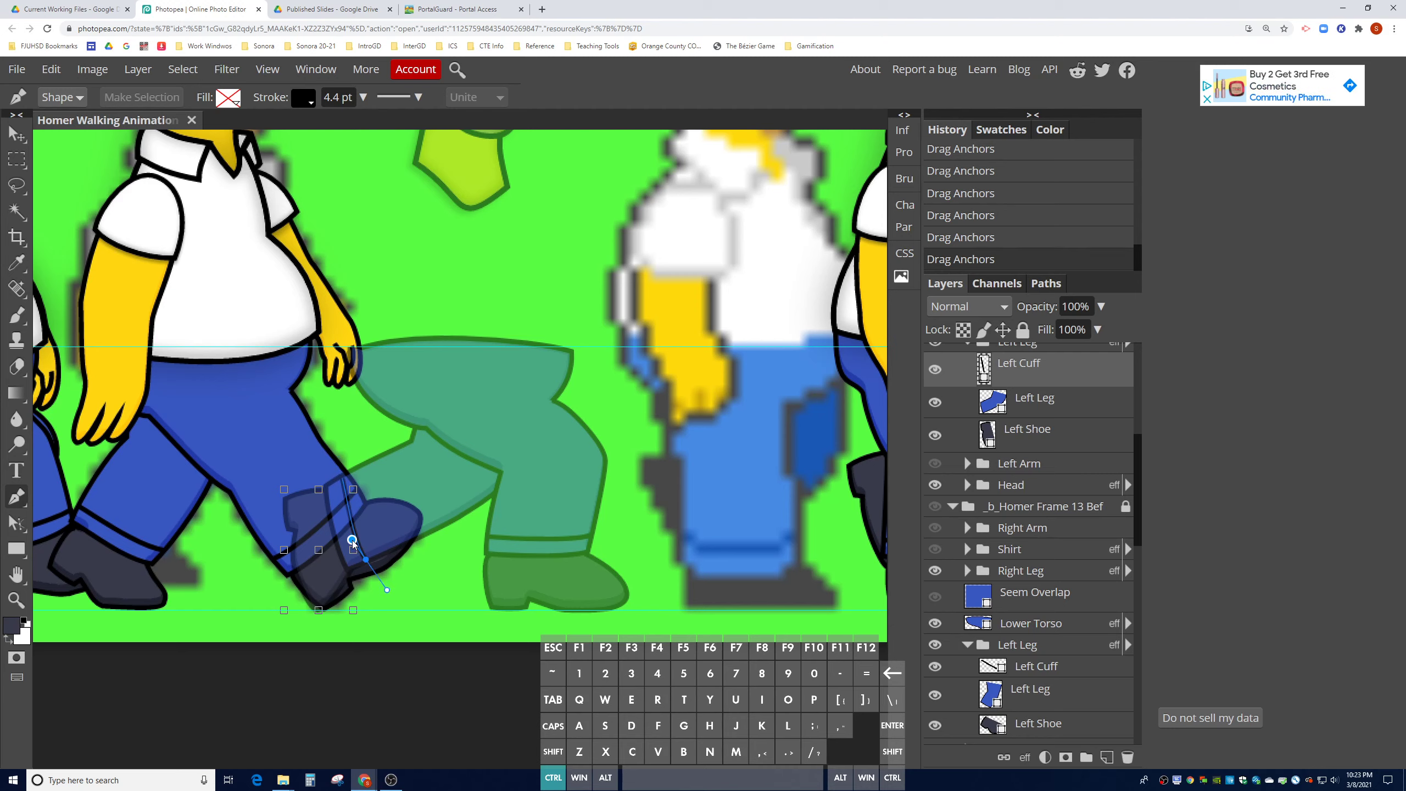
scroll(588, 442, "up", 3)
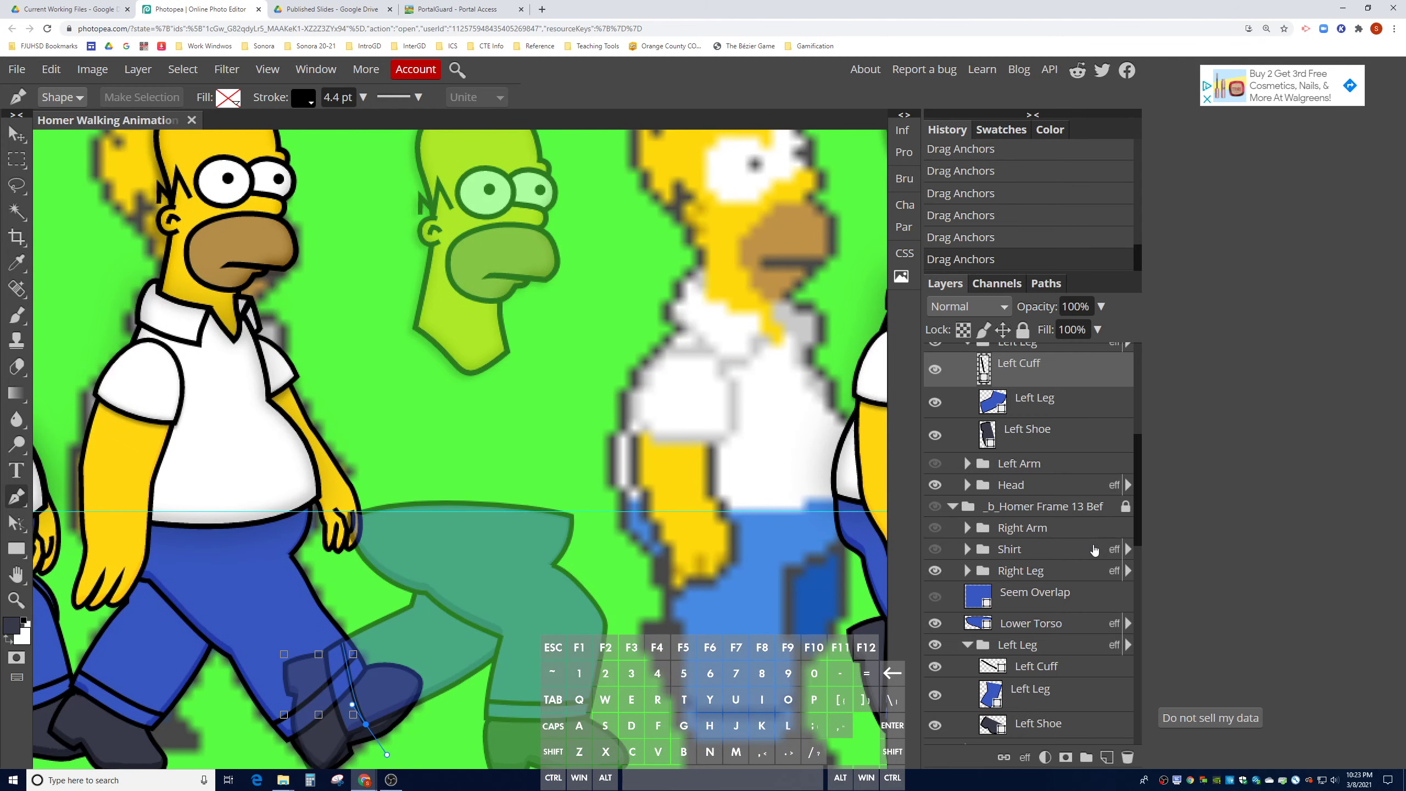
scroll(1085, 551, "down", 4)
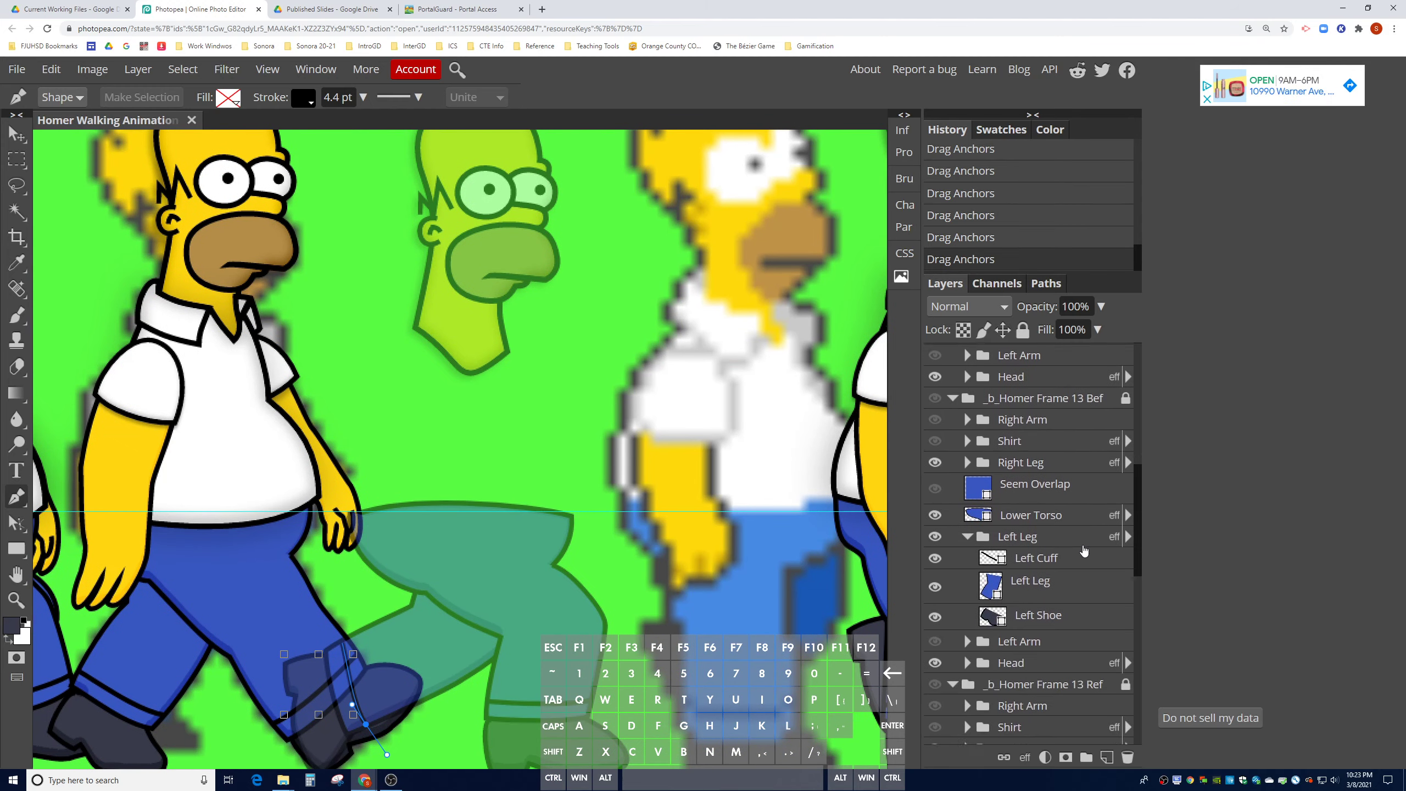
scroll(1059, 620, "down", 3)
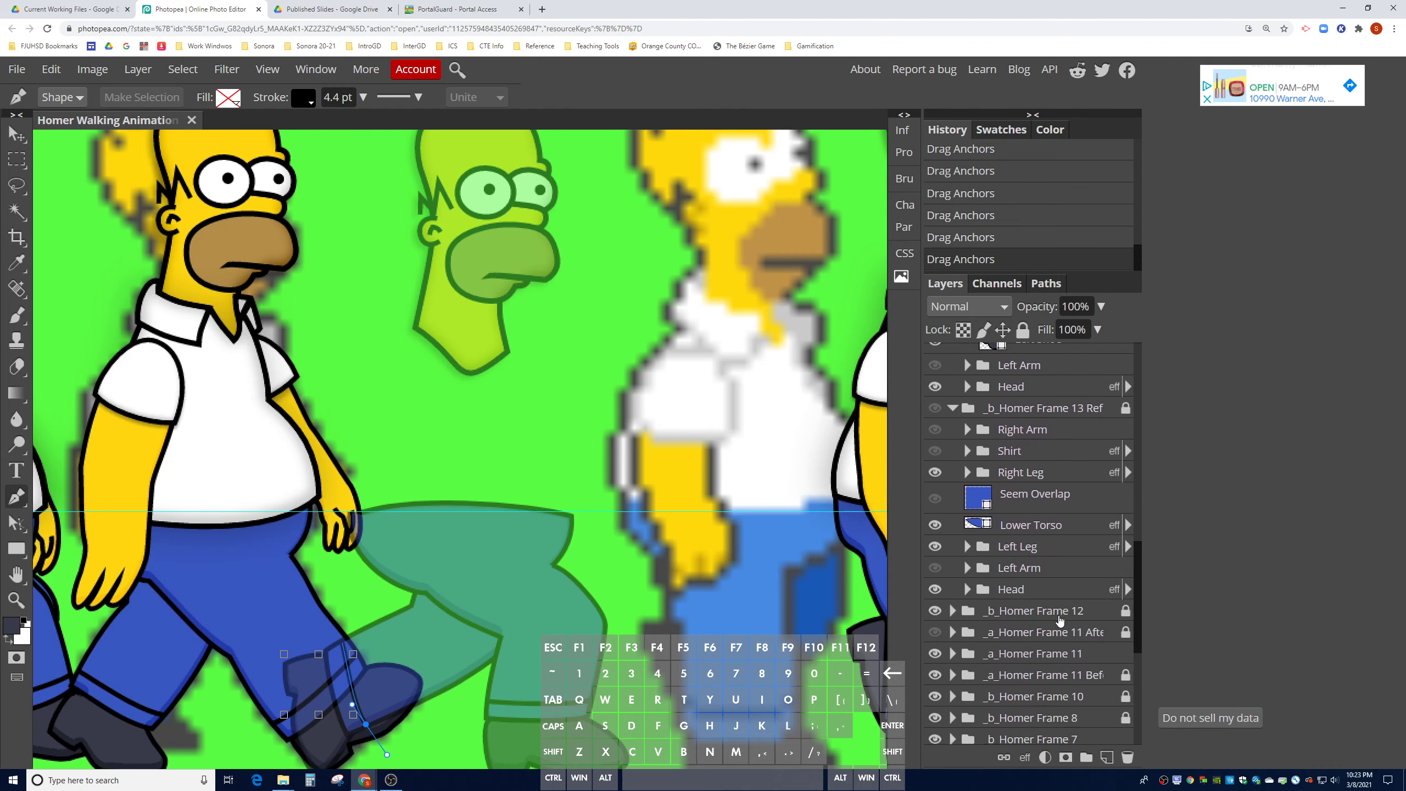
left_click(1036, 592)
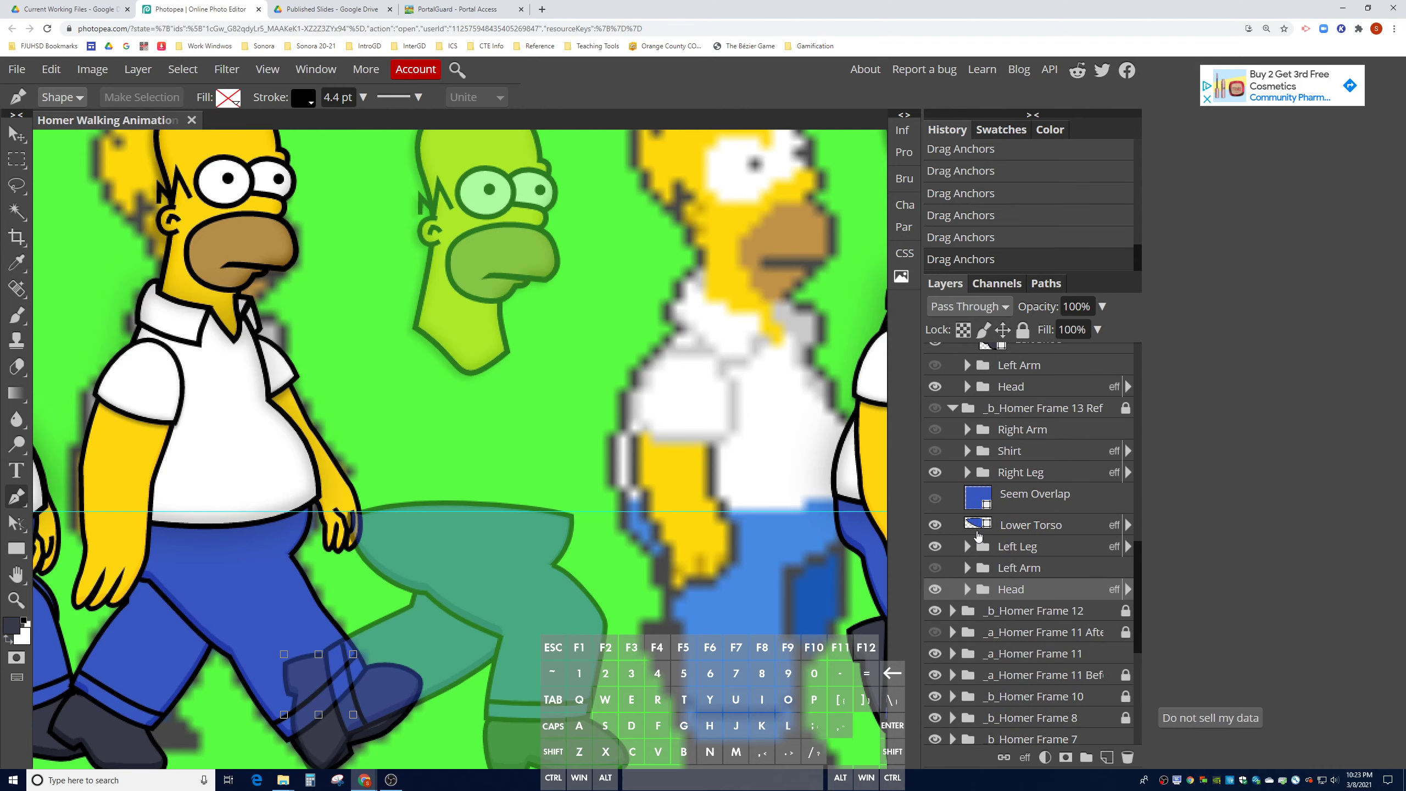
scroll(517, 400, "up", 2)
key("v")
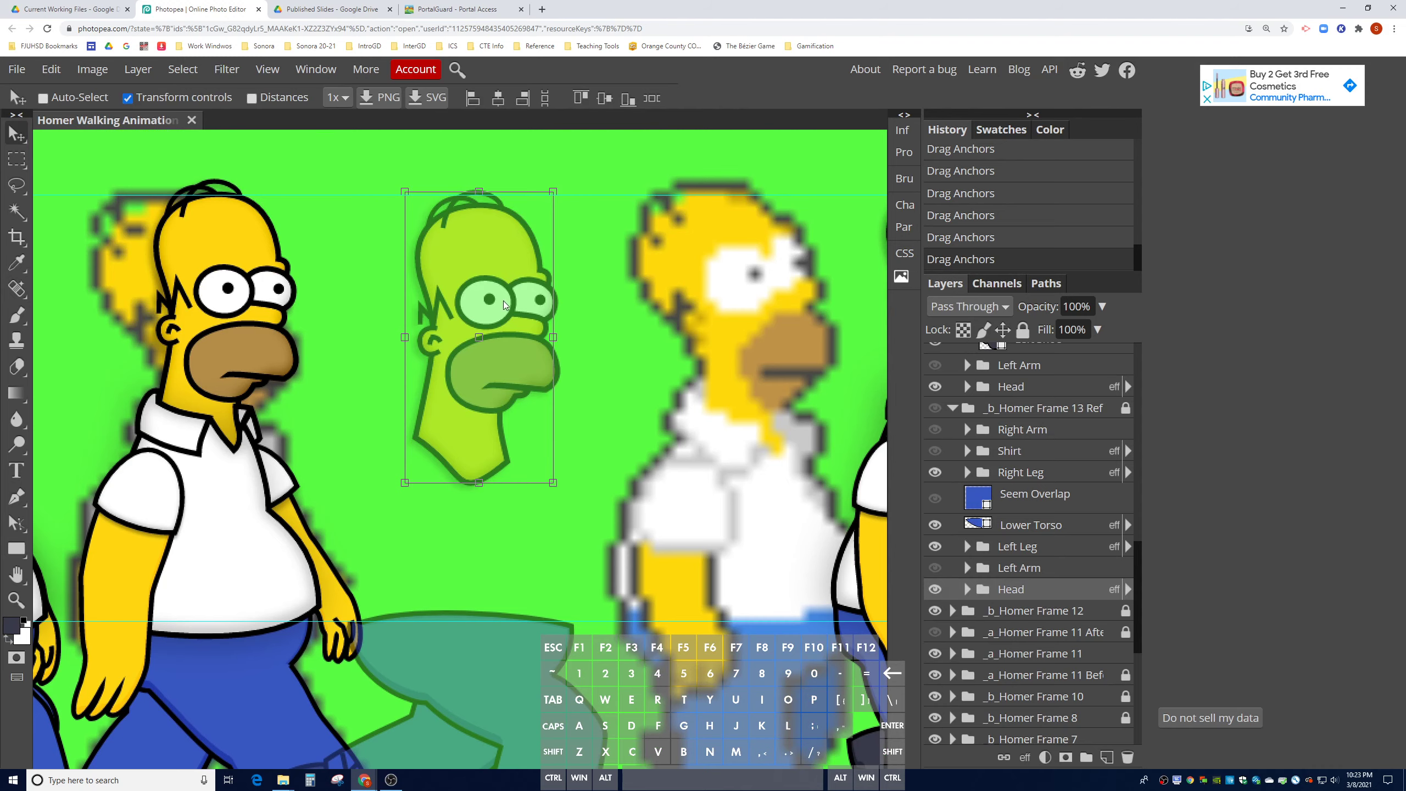
scroll(247, 421, "down", 2)
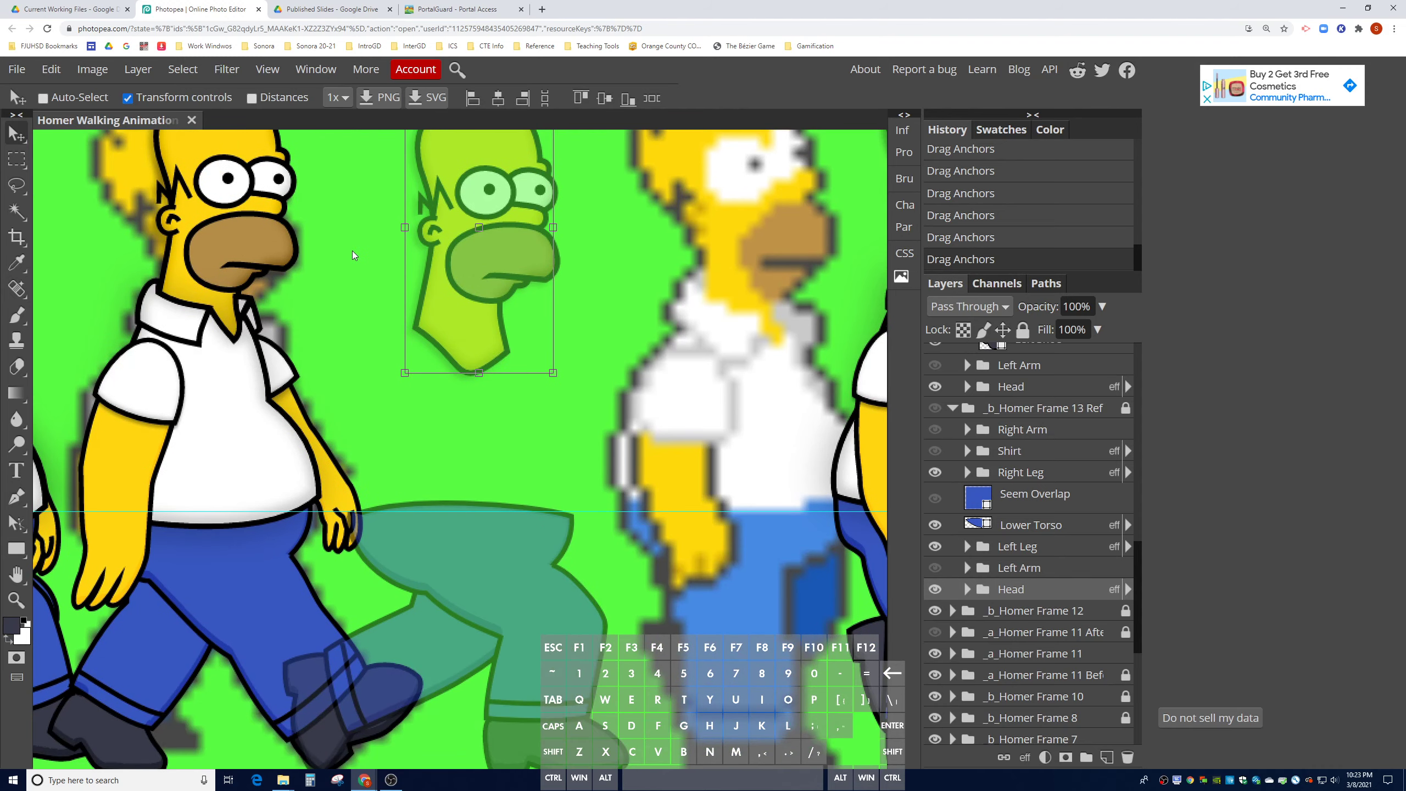
scroll(353, 255, "up", 1)
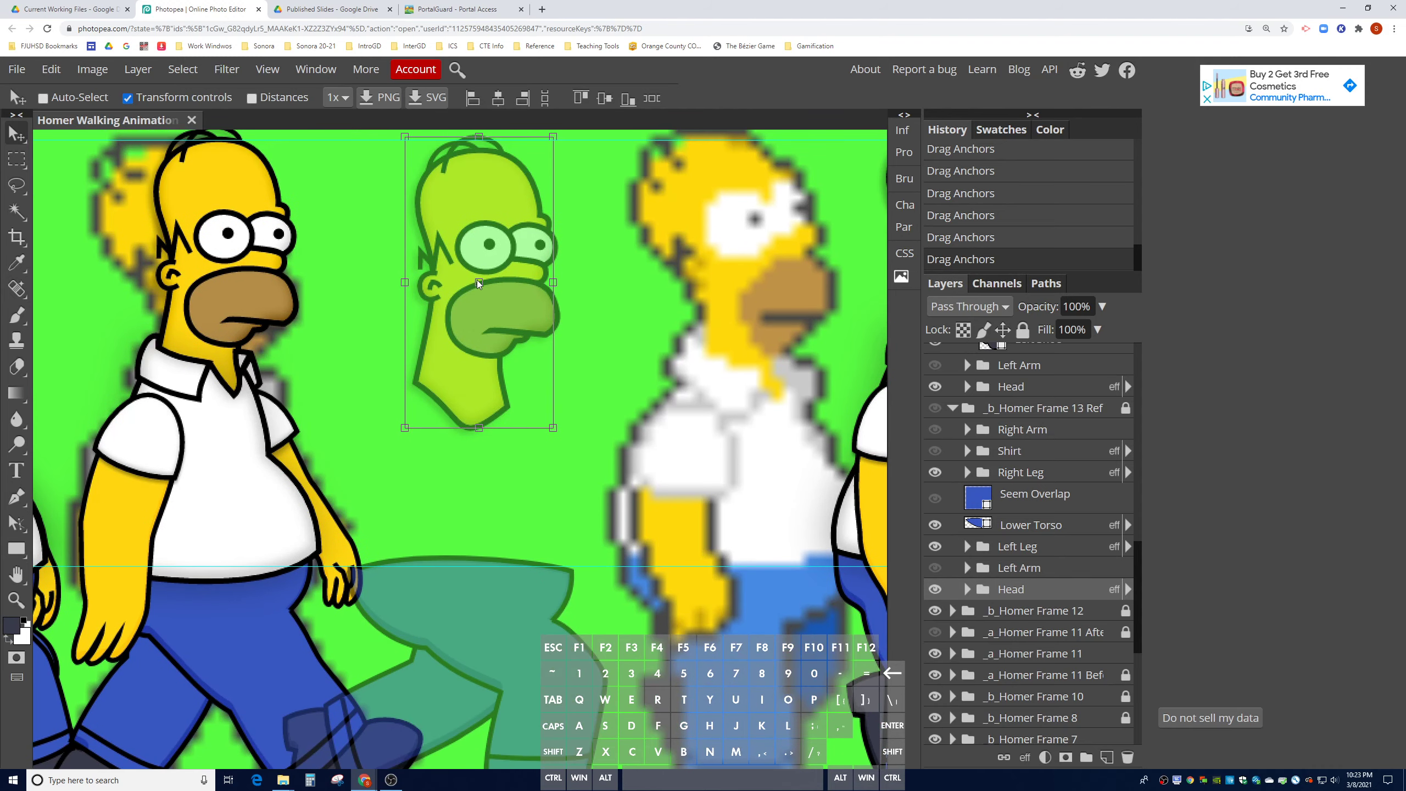
left_click_drag(480, 284, 467, 397)
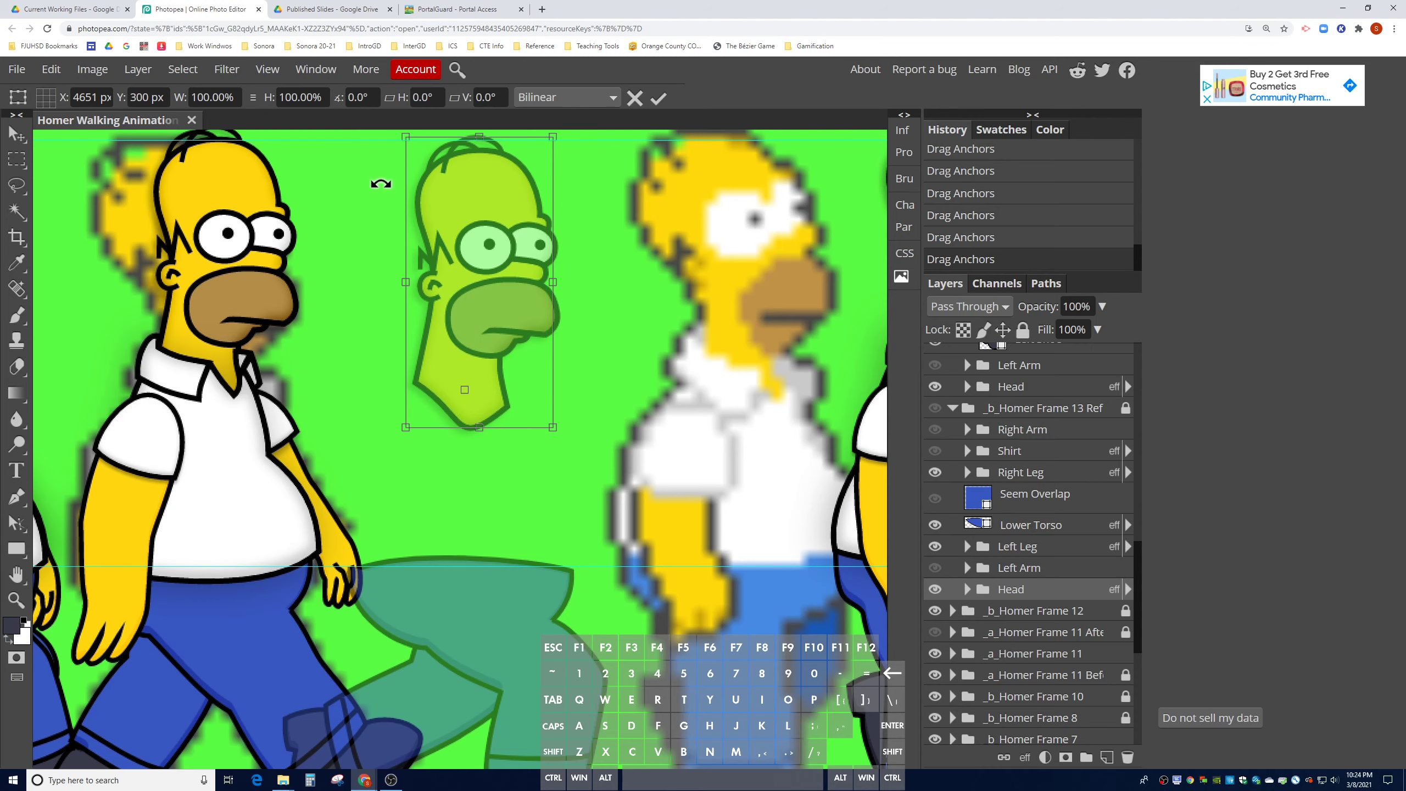
left_click_drag(403, 178, 399, 178)
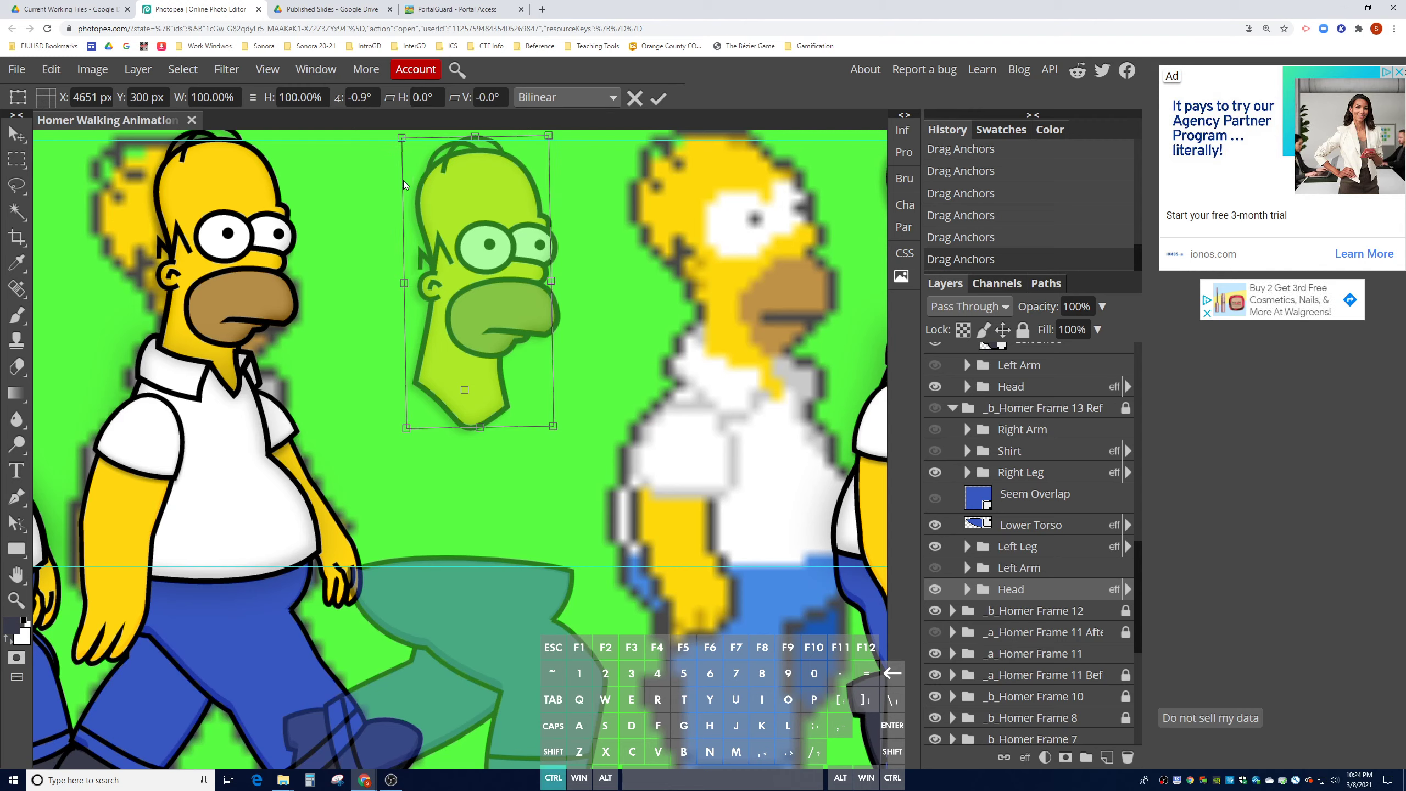
key("ctrl+z")
- Rotate the Head group of _b_Homer Frame 13 by -0.9° around a pivot placed at the base of the neck
scroll(1006, 425, "up", 1)
scroll(1007, 425, "up", 5)
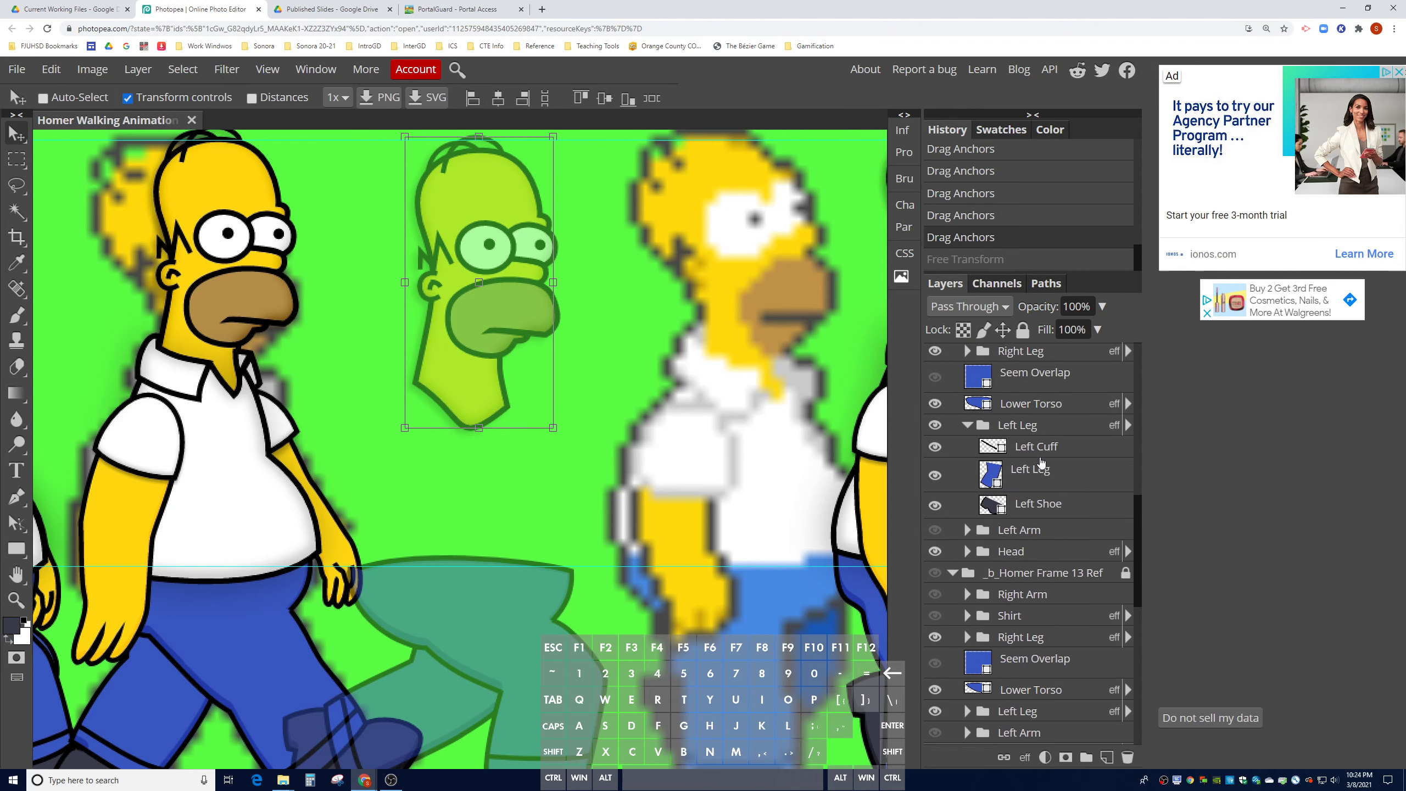
scroll(1026, 468, "up", 2)
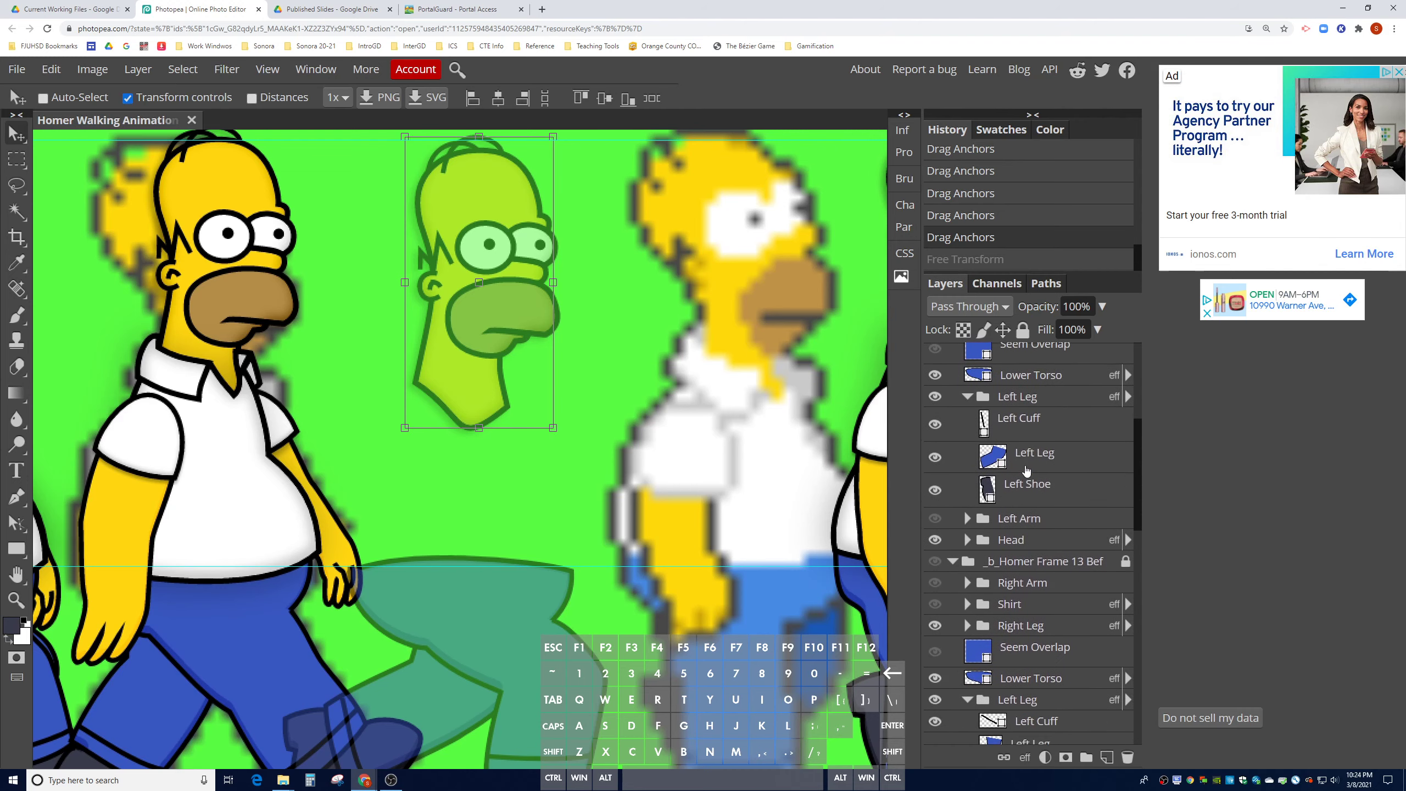
left_click(1024, 540)
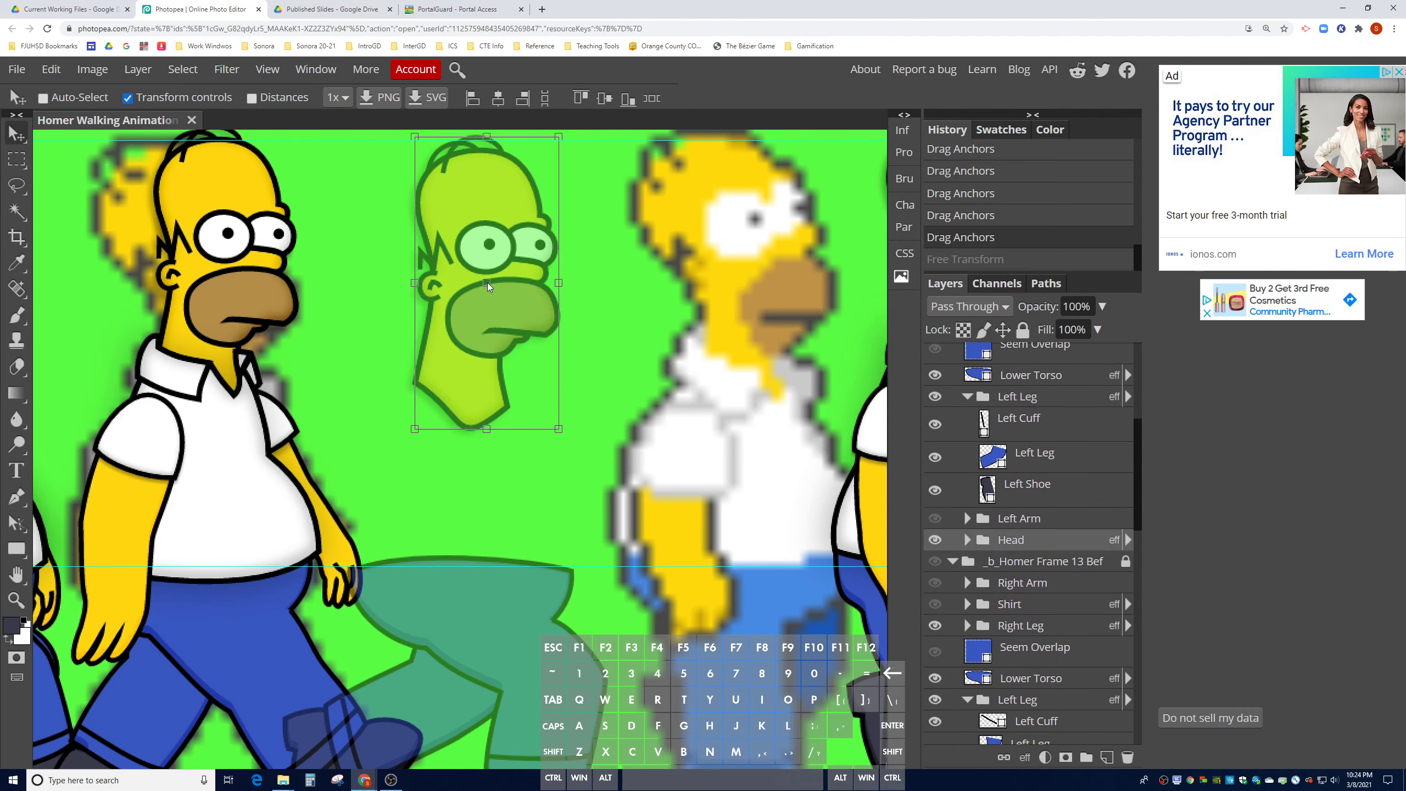
key("ctrl+t")
left_click_drag(488, 283, 464, 402)
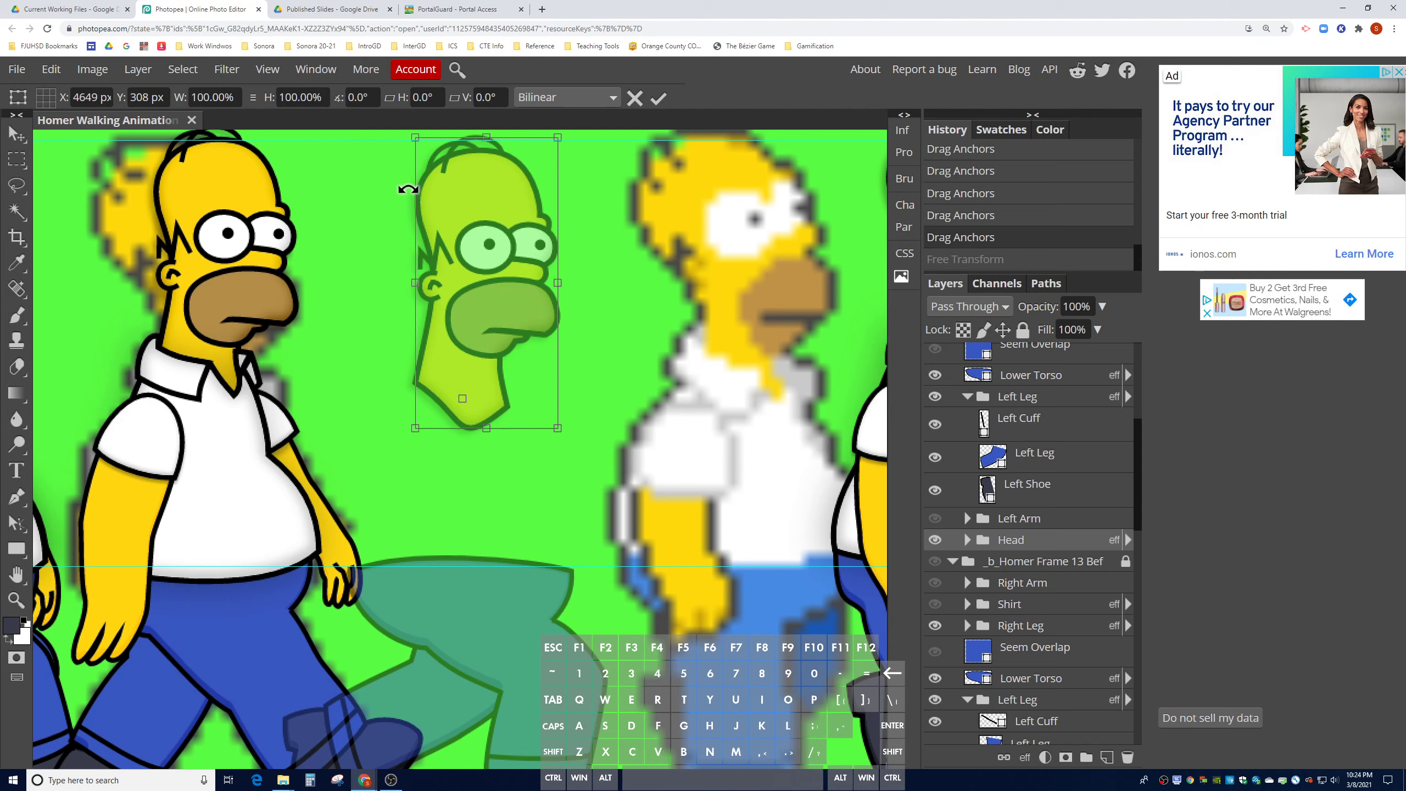
left_click_drag(408, 189, 396, 194)
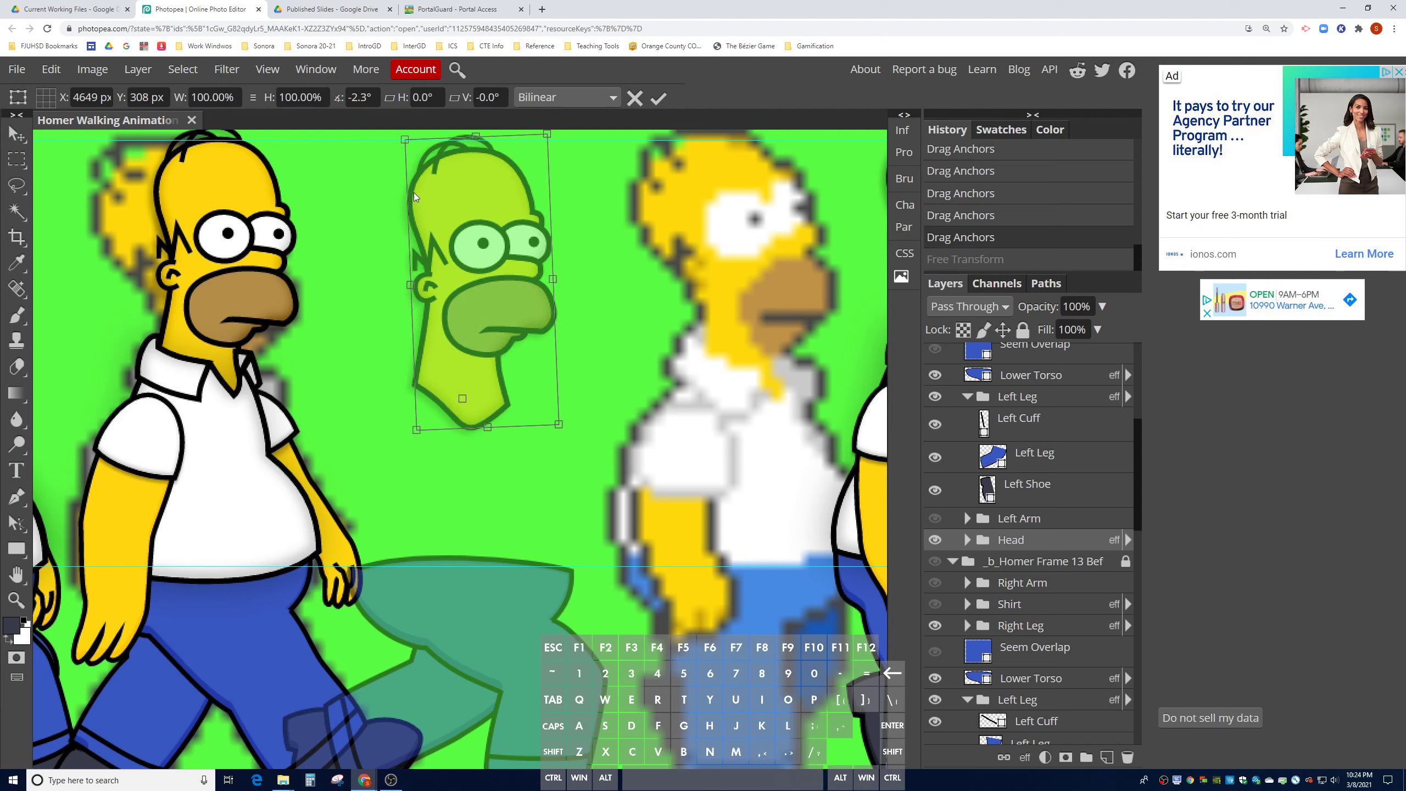
left_click_drag(405, 182, 411, 181)
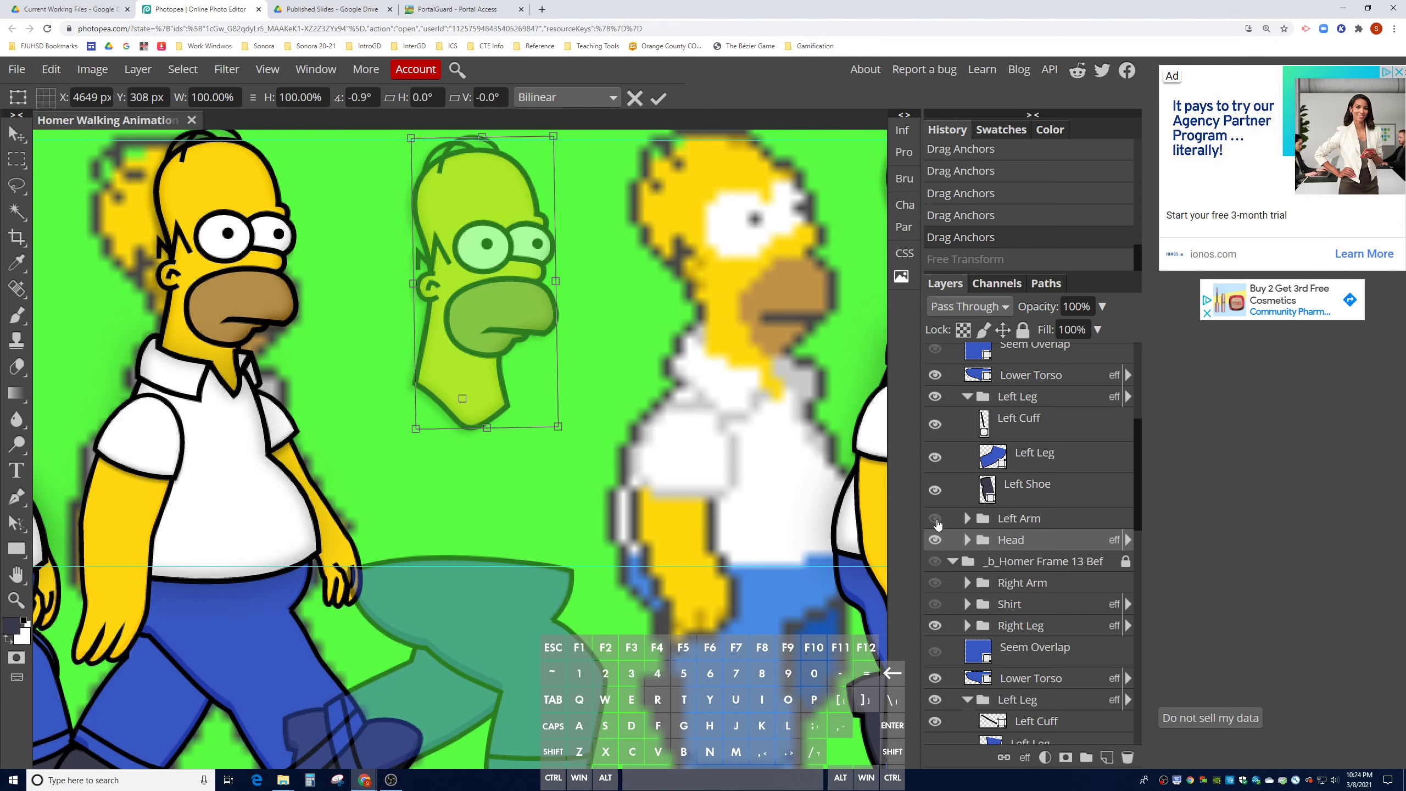
- Make the Left Arm, Shirt and Right Arm groups of _b_Homer Frame 13 visible
left_click(935, 520)
scroll(951, 512, "up", 1)
scroll(939, 421, "up", 1)
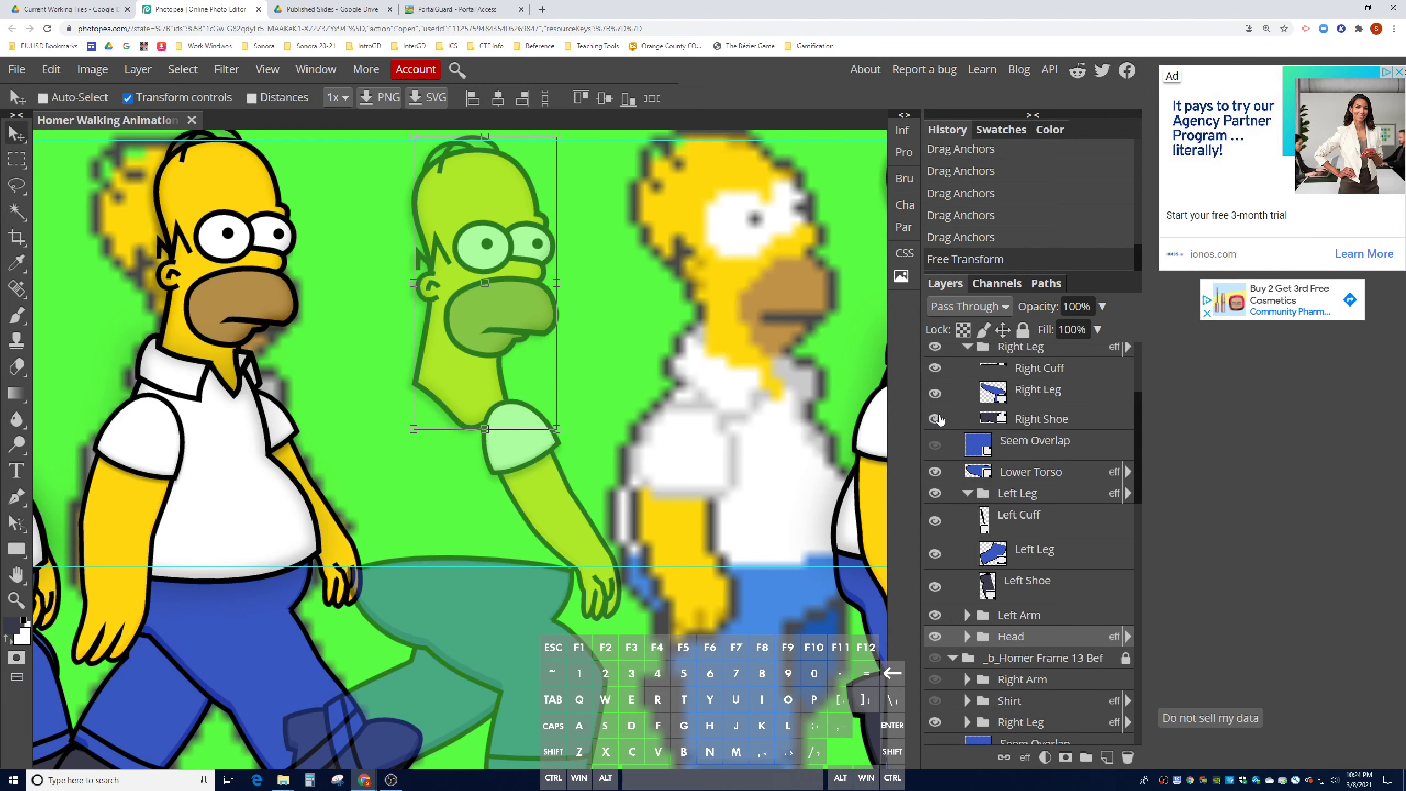
scroll(945, 501, "up", 2)
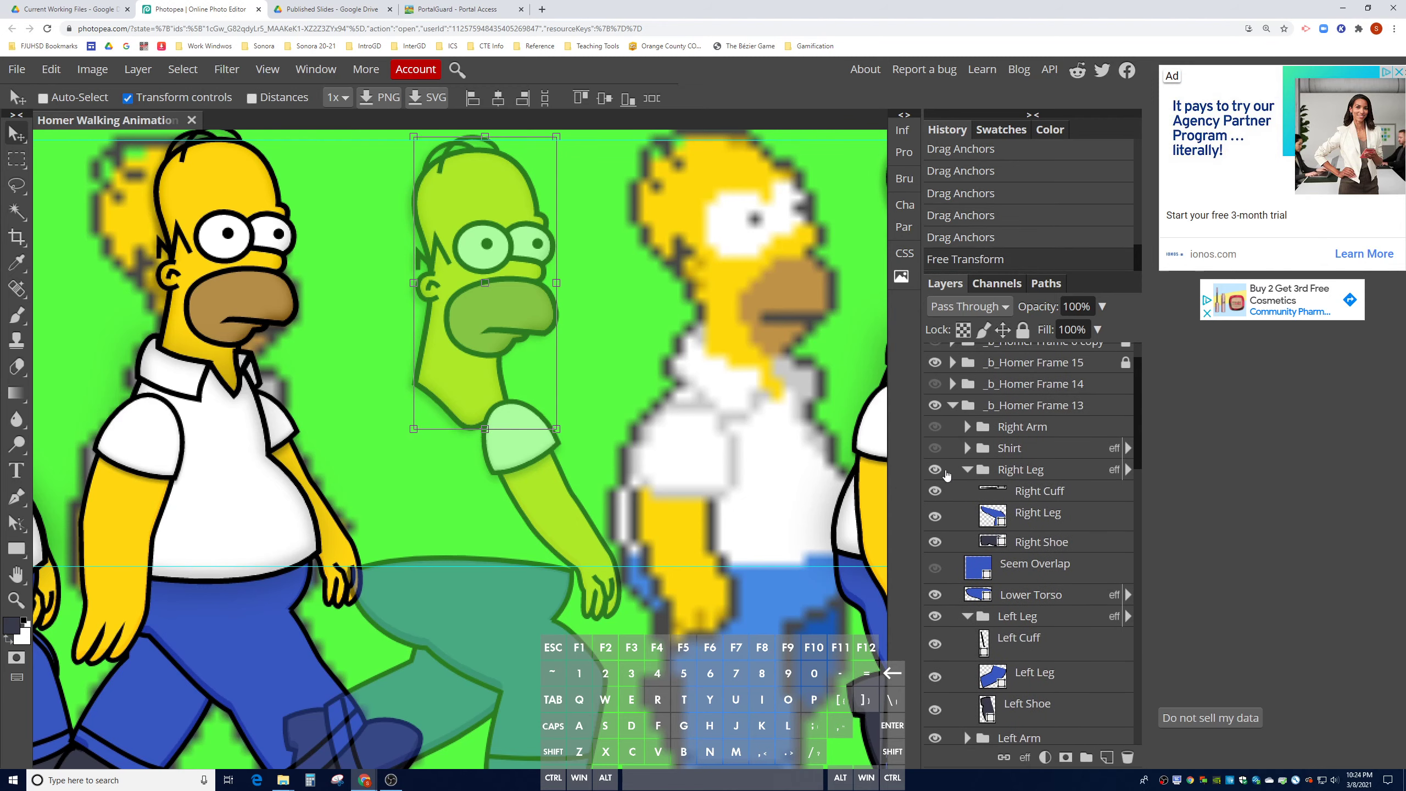
left_click(935, 448)
left_click(935, 427)
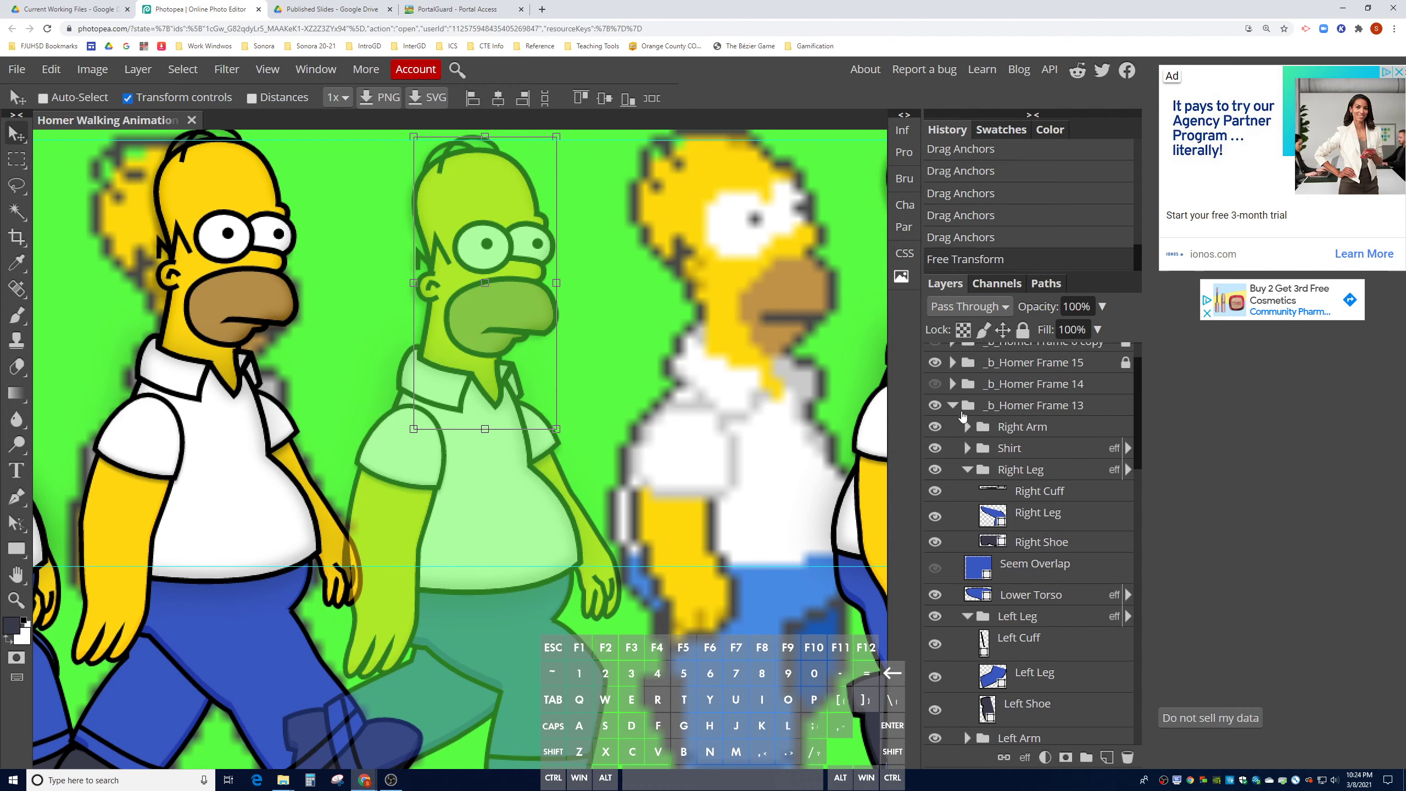
- Set the opacity of the whole _b_Homer Frame 13 group to 100%
left_click(1039, 405)
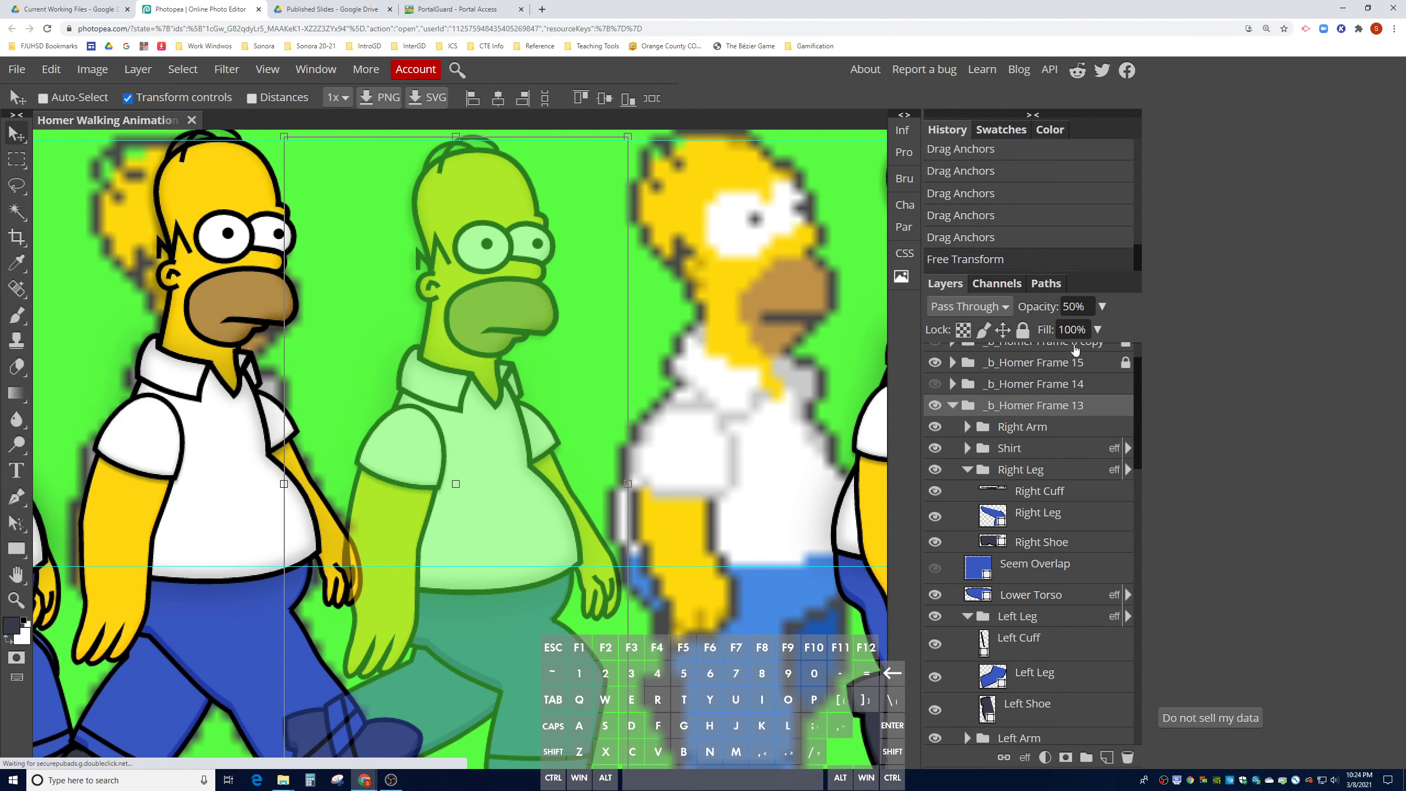
left_click(1102, 307)
left_click_drag(1065, 330, 1158, 338)
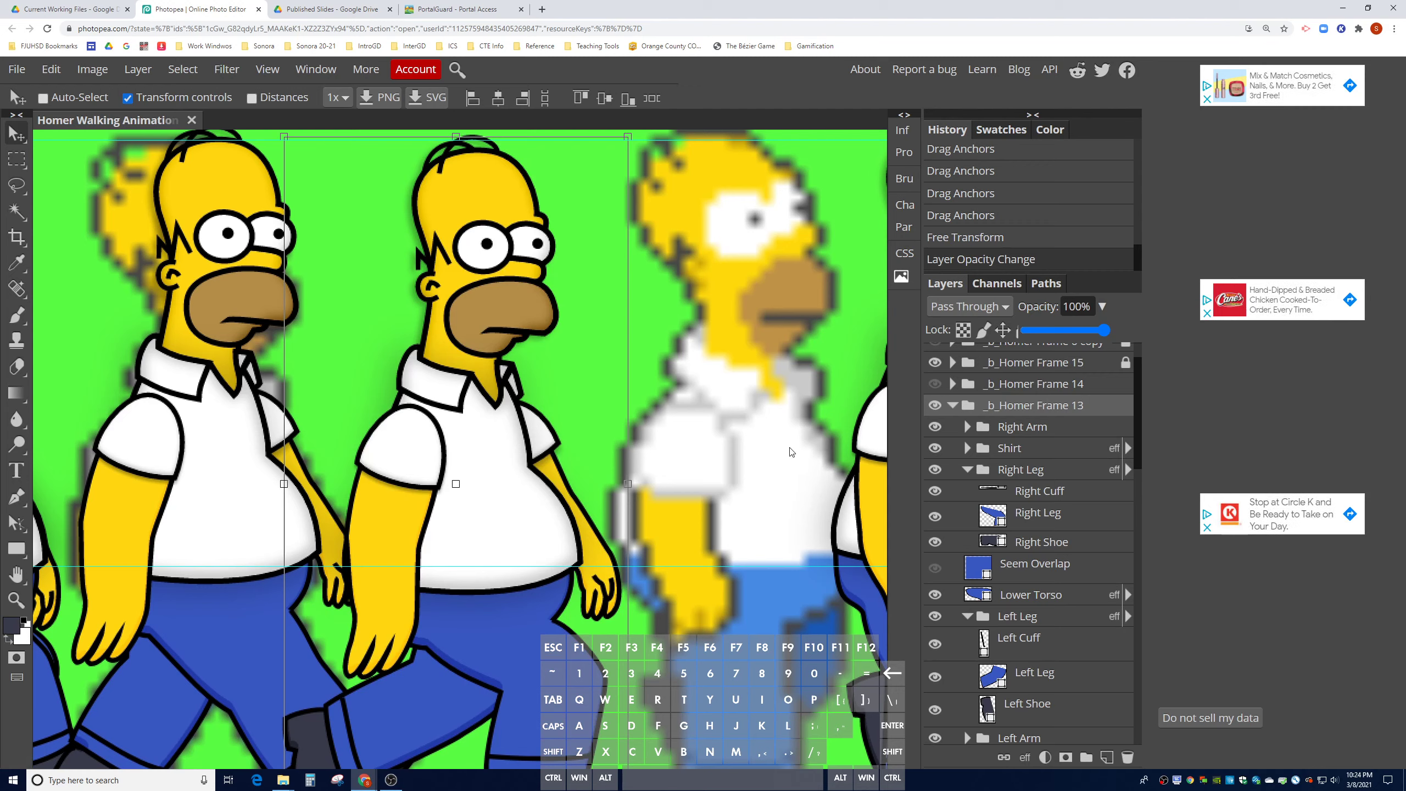
- Collapse the _b_Homer Frame 13, Frame 13 Bef and Frame 13 Ref groups in the layer list
left_click(954, 406)
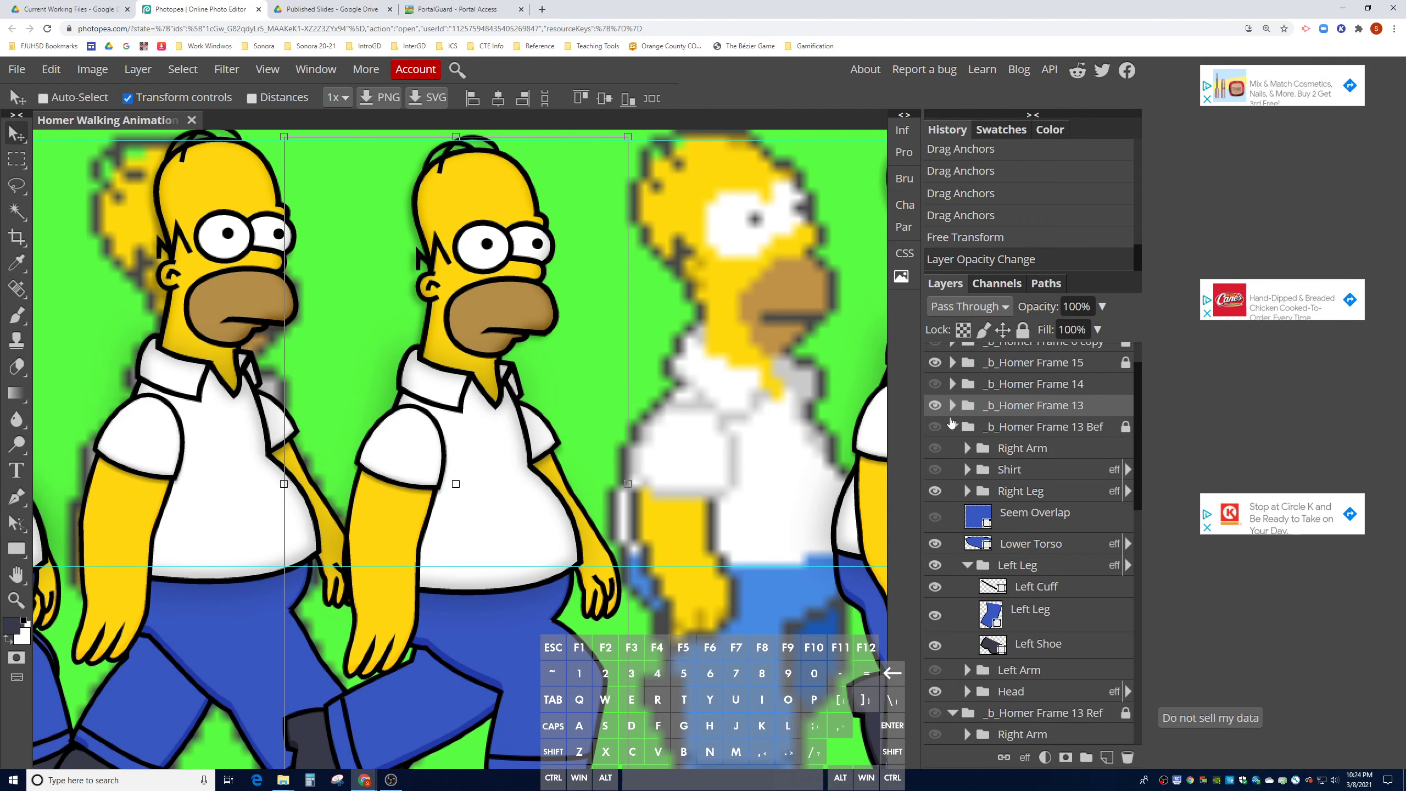
left_click(953, 427)
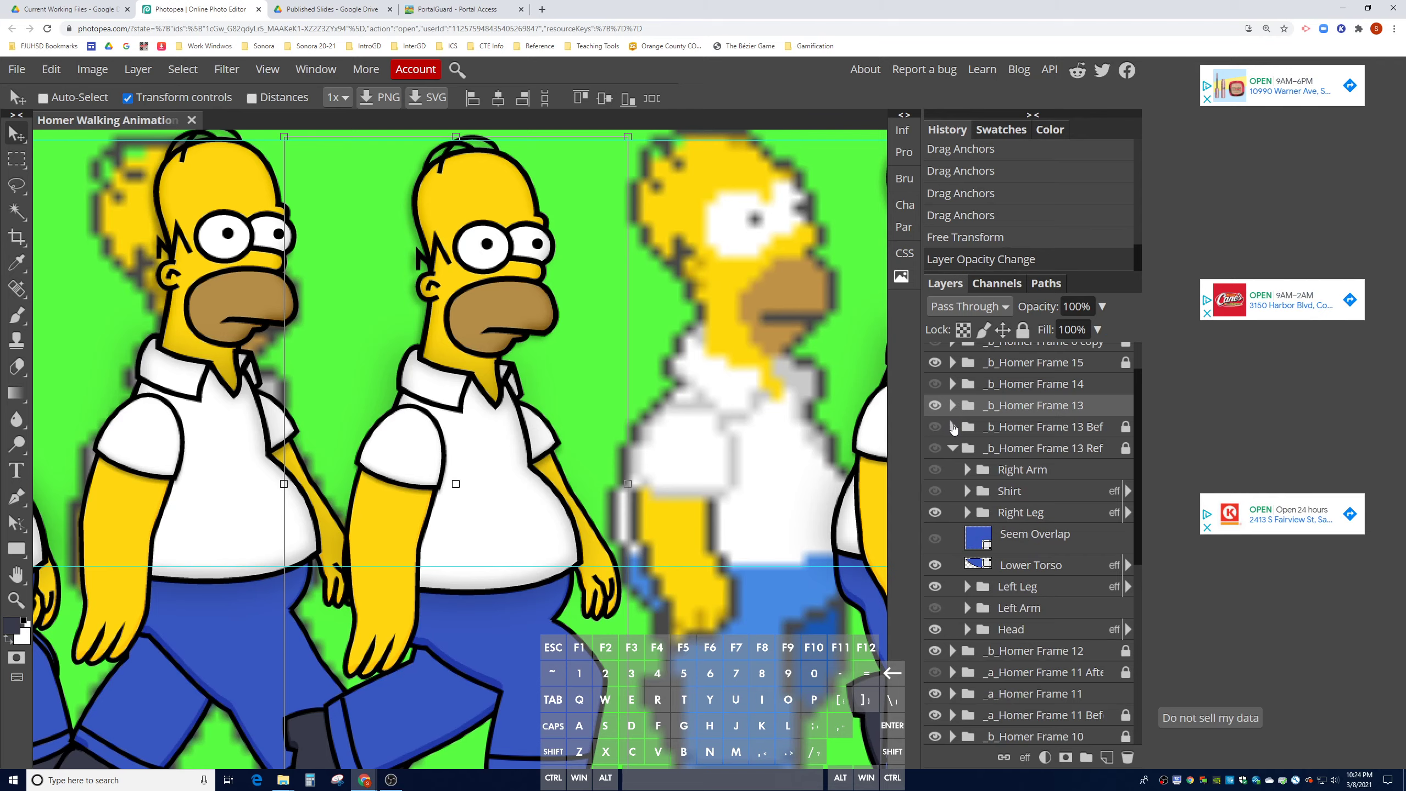
left_click(954, 447)
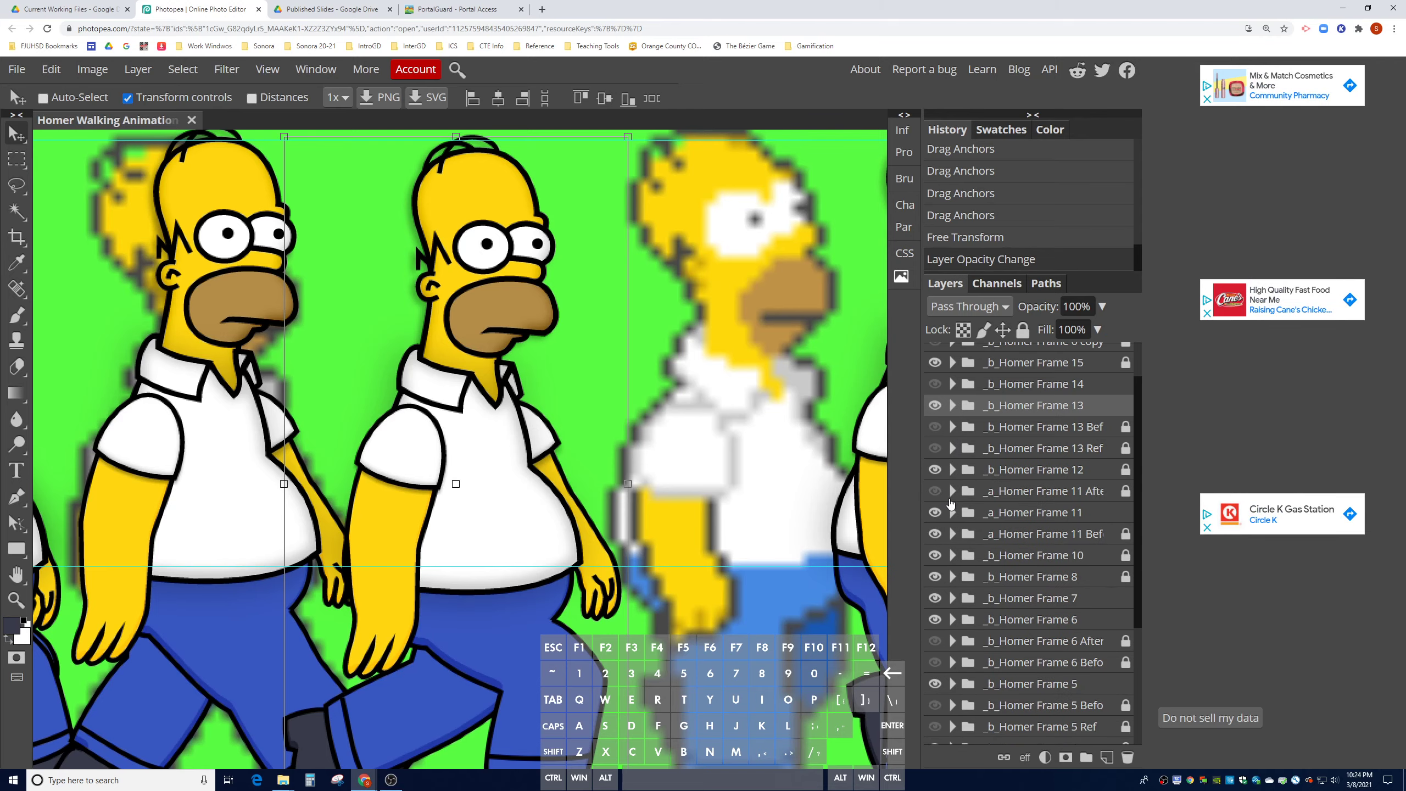
- Make the _b_Homer Frame 14 group visible and review the row of walking frames side by side
key("ctrl+minus")
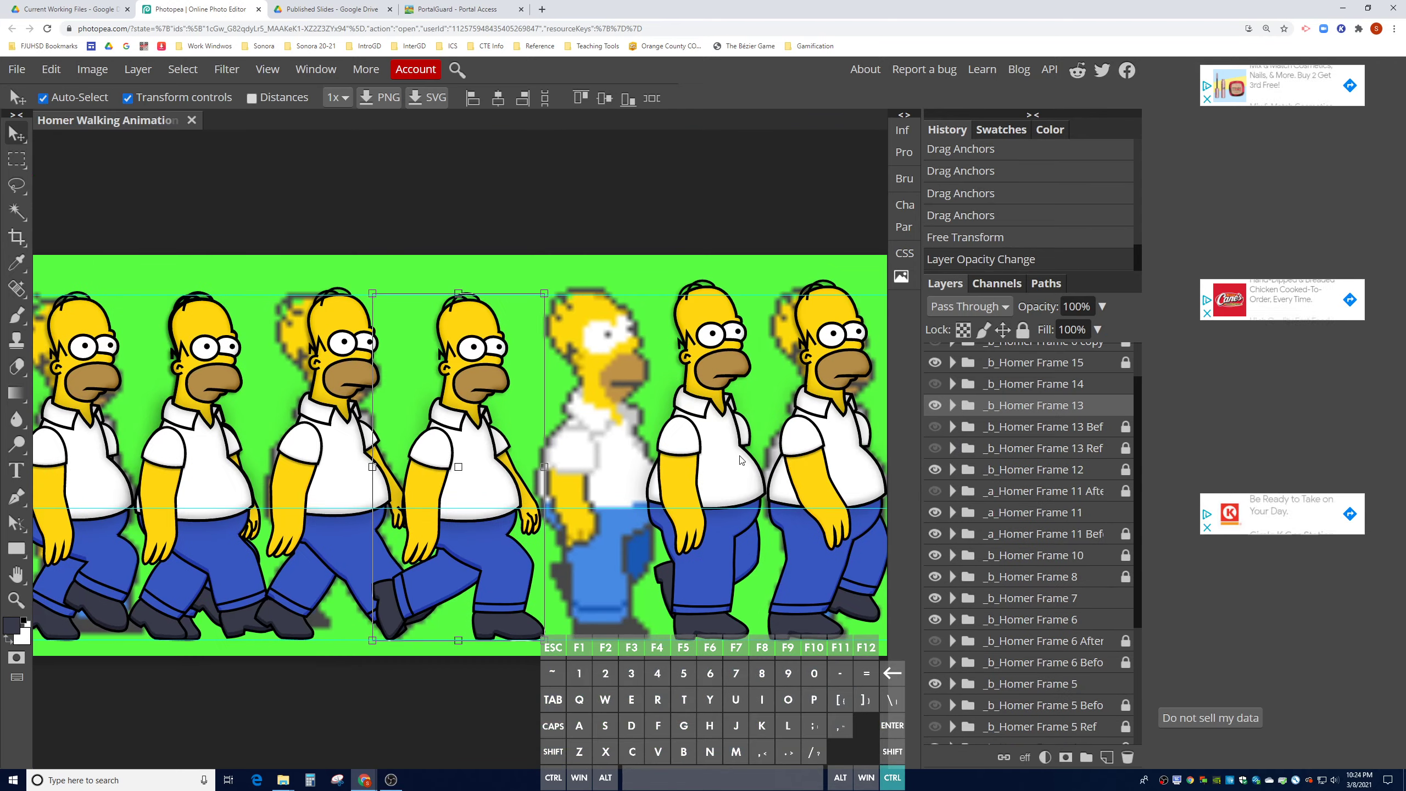
left_click(941, 383)
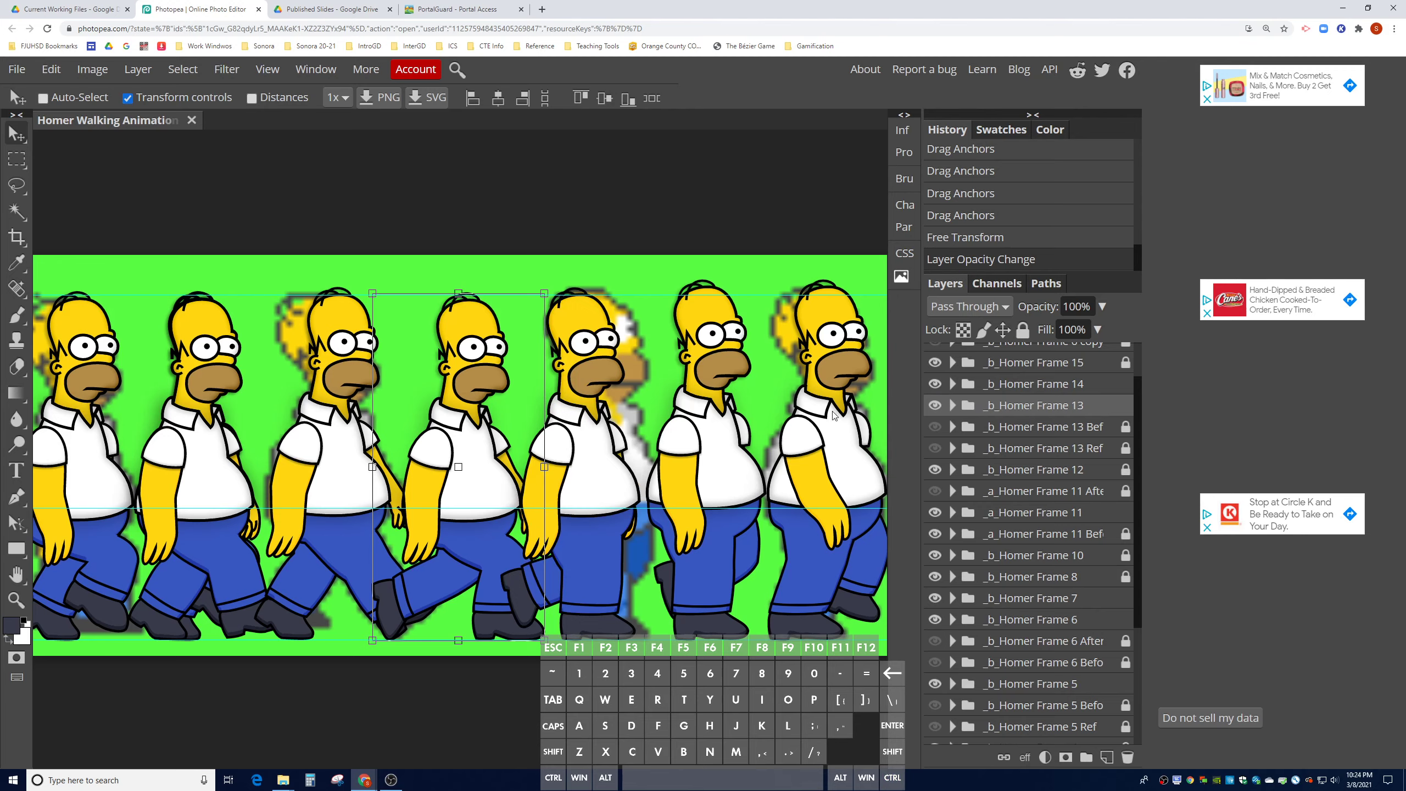
key("ctrl+minus")
key("ctrl+minus")
key("space")
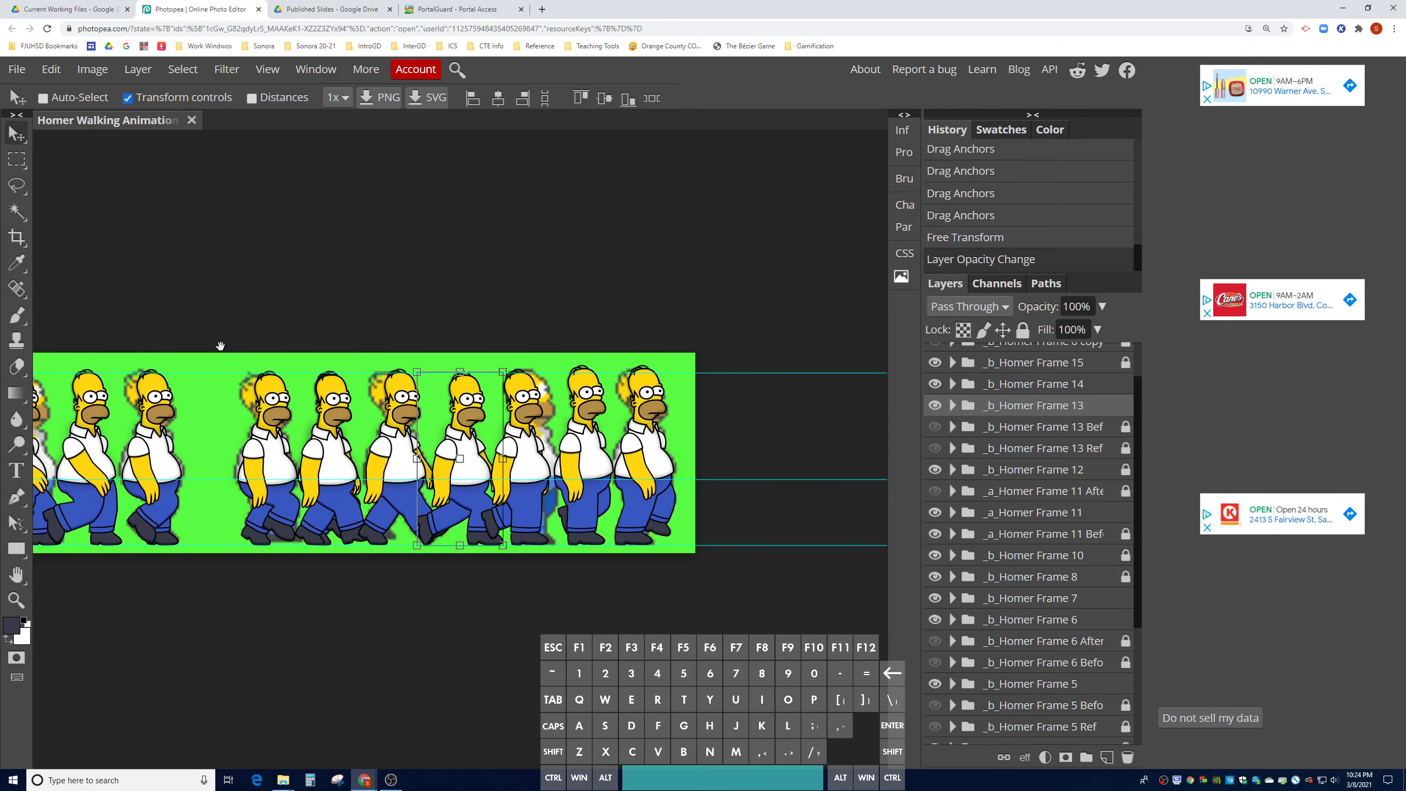
left_click_drag(244, 338, 435, 298)
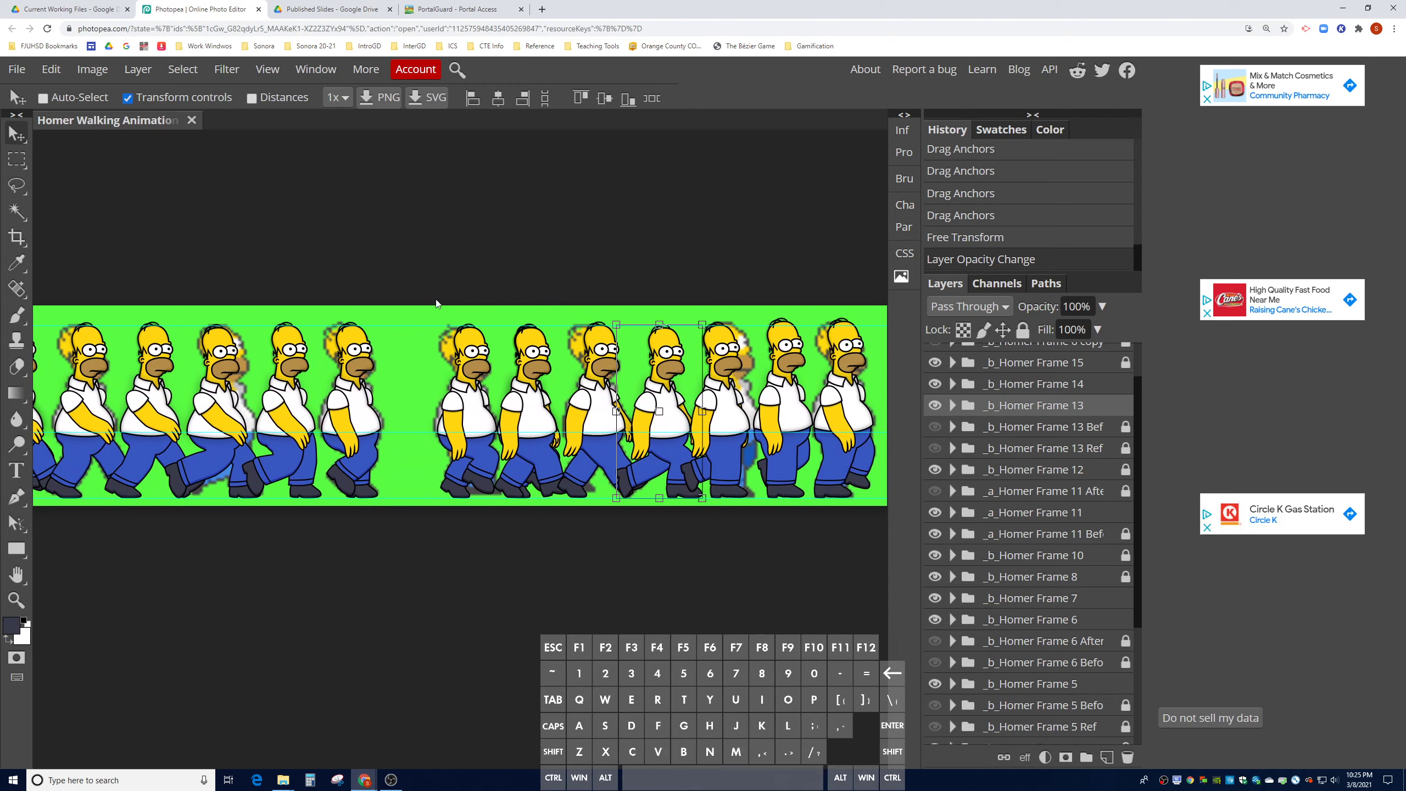